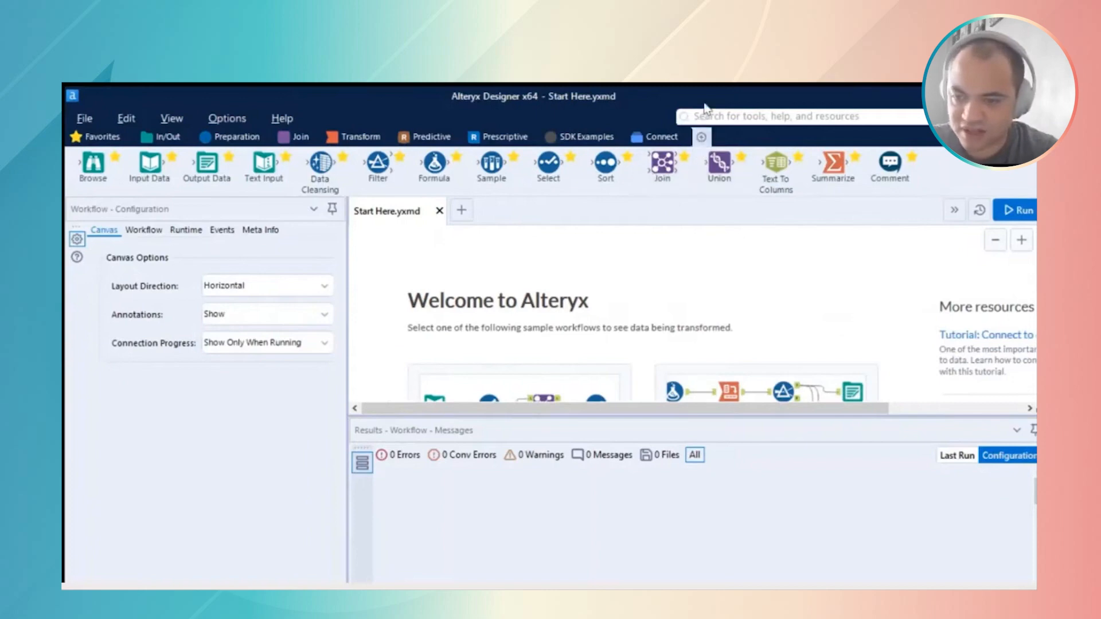
- Search for "formula" and open the example workflow of the Formula tool
{"action": "type", "text": "formula"}
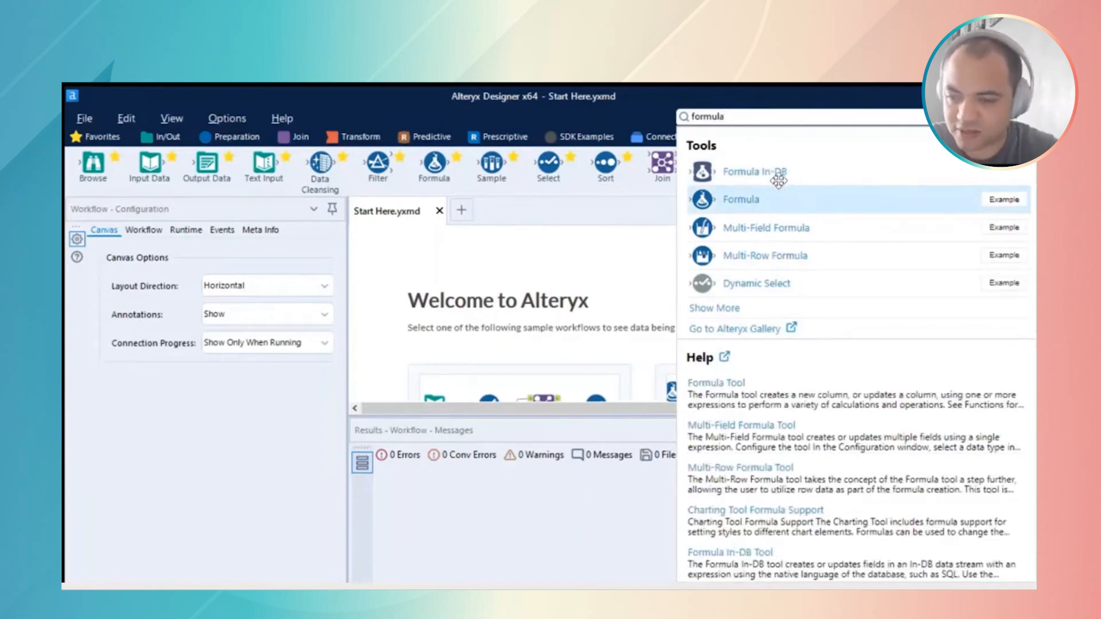
{"action": "left_click", "coordinate": [997, 196]}
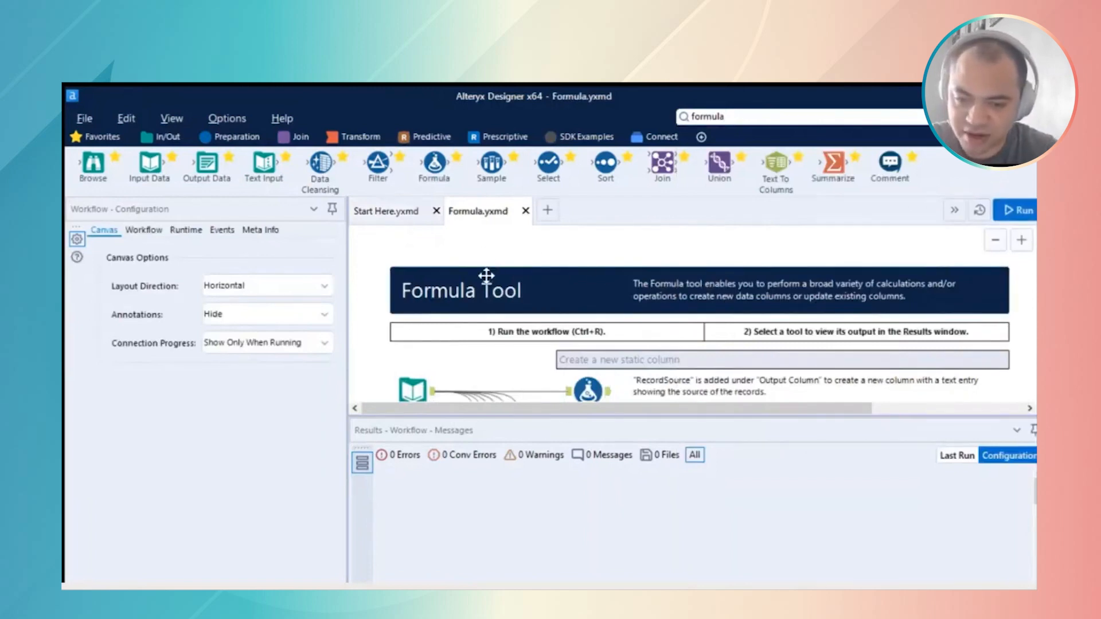
- Look through the example workflow's Formula cases, from the static column down to the multi-step complex formula
{"action": "scroll", "coordinate": [474, 278], "scroll_direction": "down", "scroll_amount": 2}
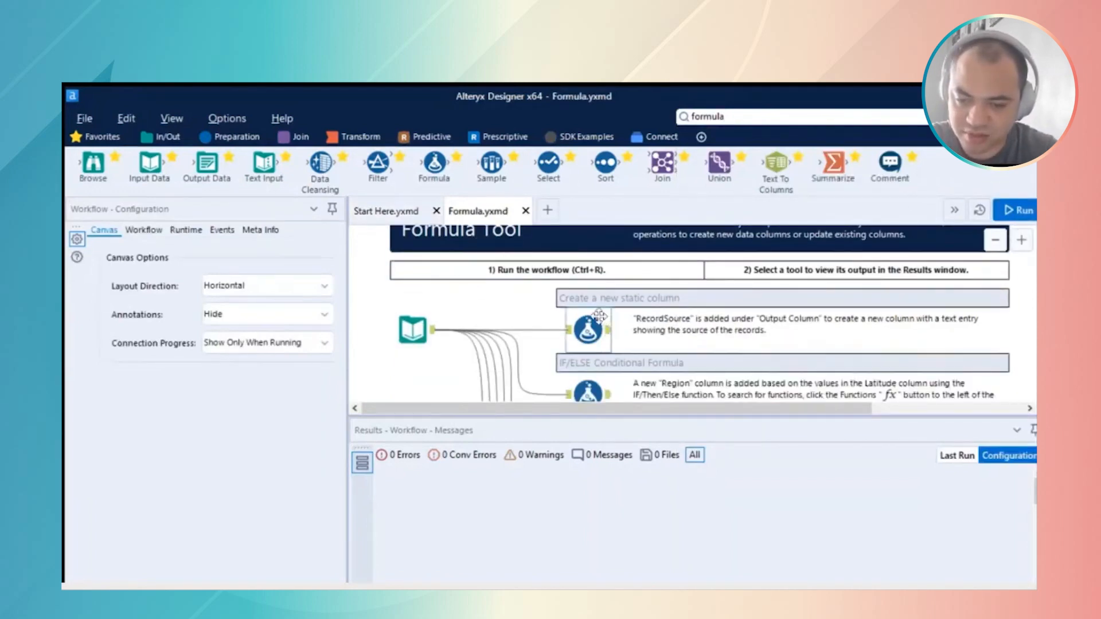
{"action": "scroll", "coordinate": [416, 281], "scroll_direction": "down", "scroll_amount": 1}
{"action": "scroll", "coordinate": [518, 298], "scroll_direction": "down", "scroll_amount": 6}
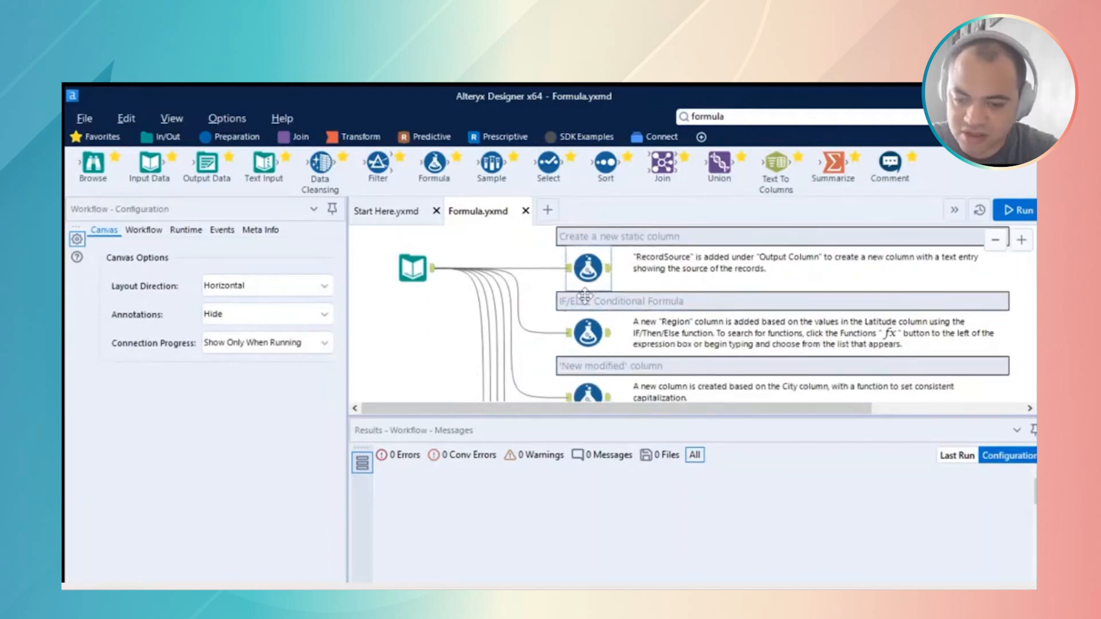
{"action": "scroll", "coordinate": [579, 293], "scroll_direction": "down", "scroll_amount": 5}
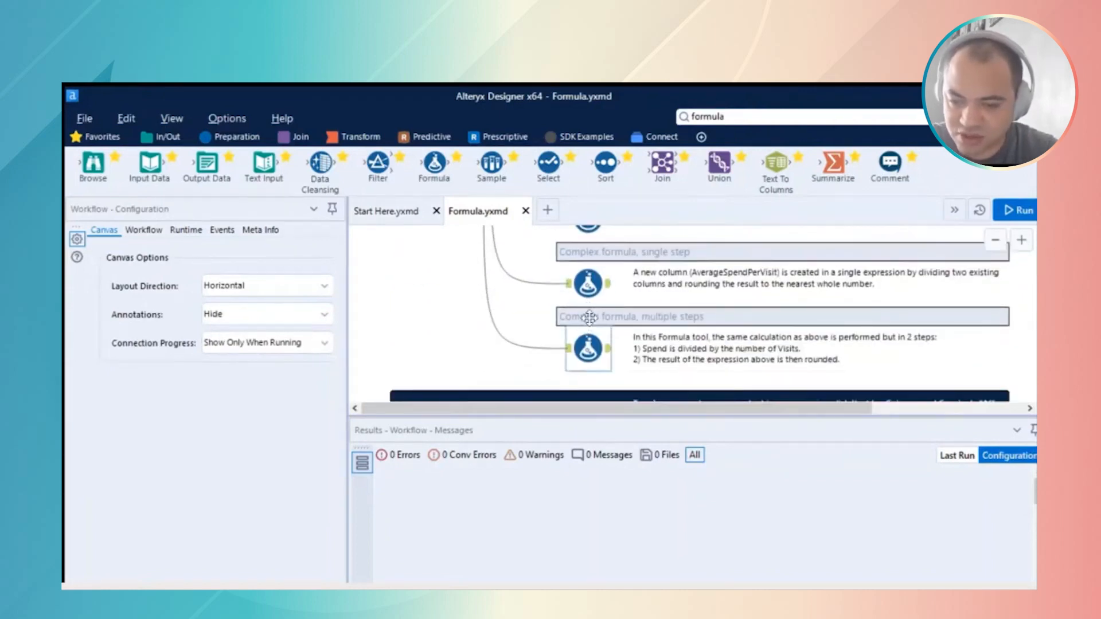
{"action": "scroll", "coordinate": [587, 308], "scroll_direction": "up", "scroll_amount": 8}
{"action": "scroll", "coordinate": [588, 315], "scroll_direction": "up", "scroll_amount": 6}
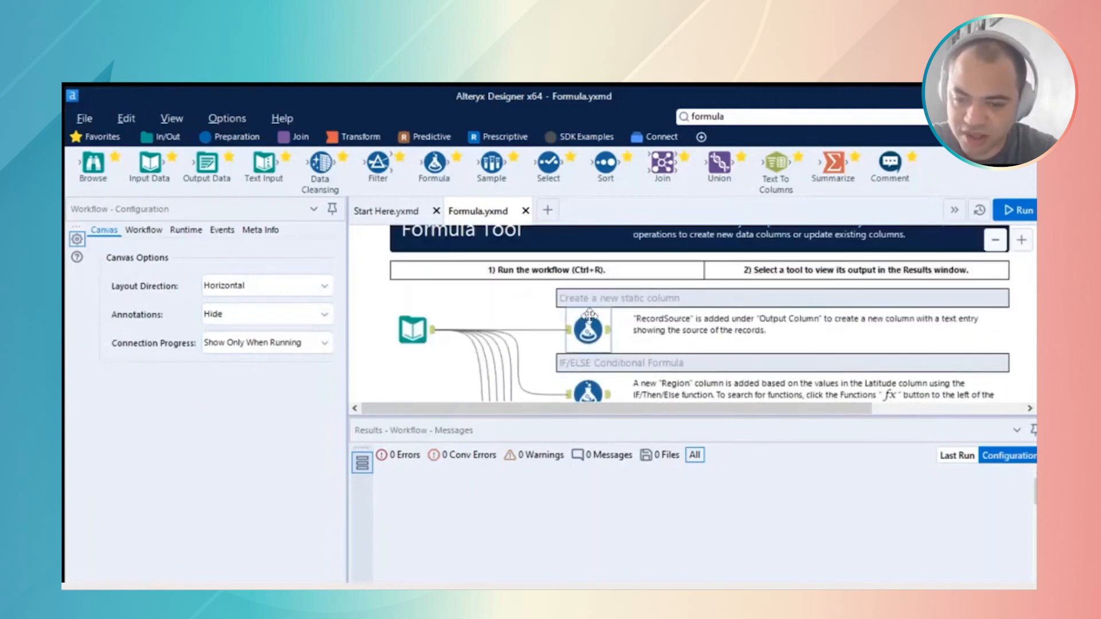
{"action": "scroll", "coordinate": [591, 318], "scroll_direction": "down", "scroll_amount": 7}
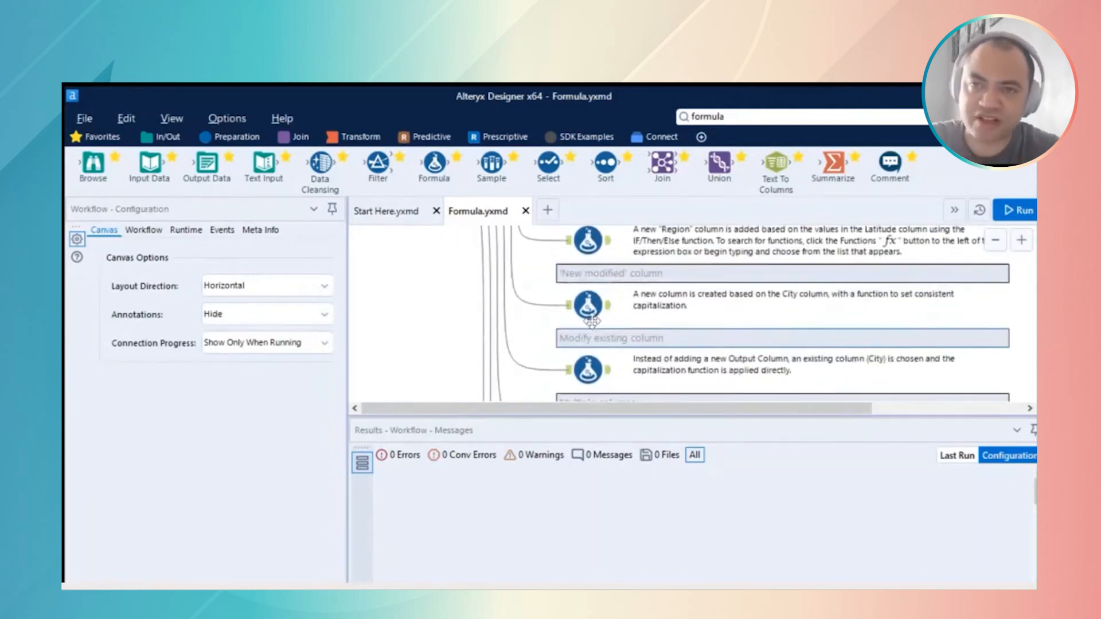
{"action": "scroll", "coordinate": [593, 262], "scroll_direction": "up", "scroll_amount": 6}
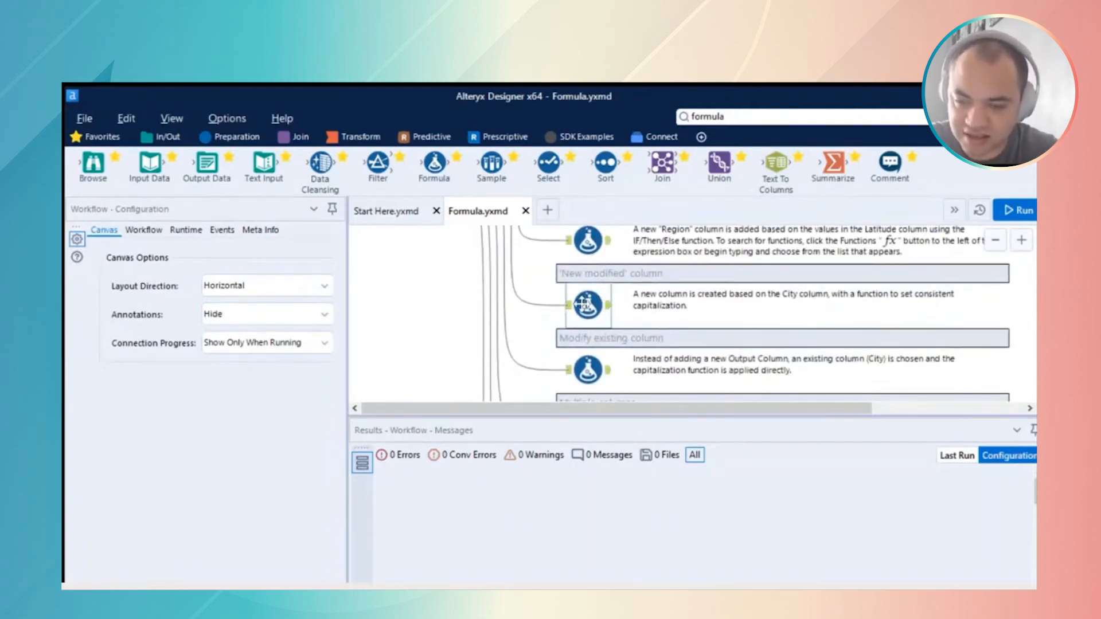
{"action": "scroll", "coordinate": [442, 326], "scroll_direction": "down", "scroll_amount": 2}
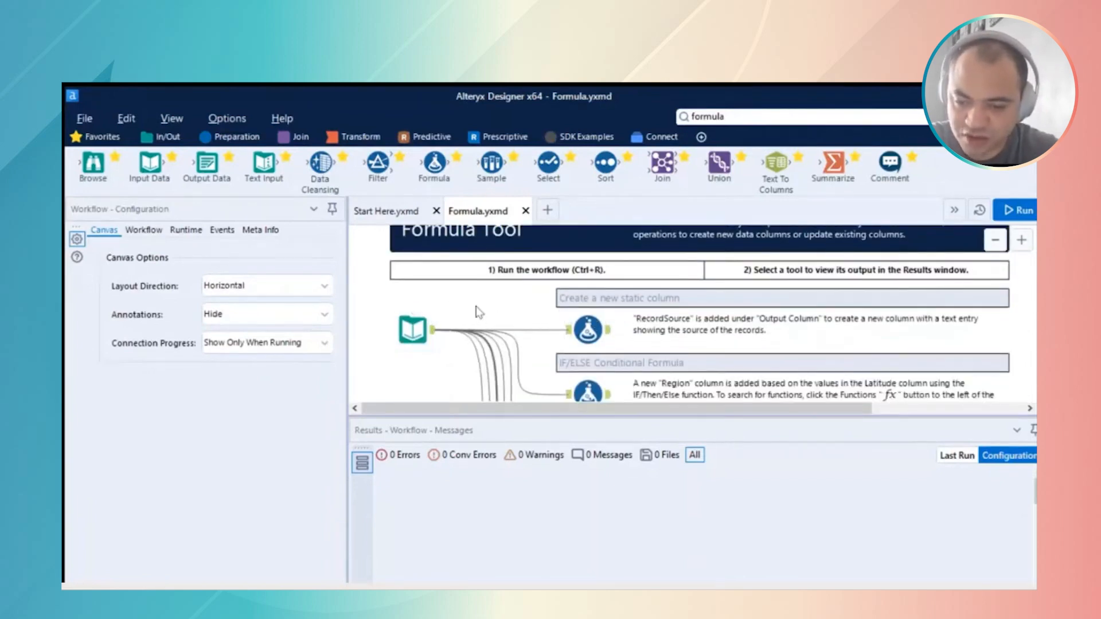
- Clear the expression and the RecordSource output column in the Formula tool under "Create a new static column"
{"action": "left_click", "coordinate": [585, 321]}
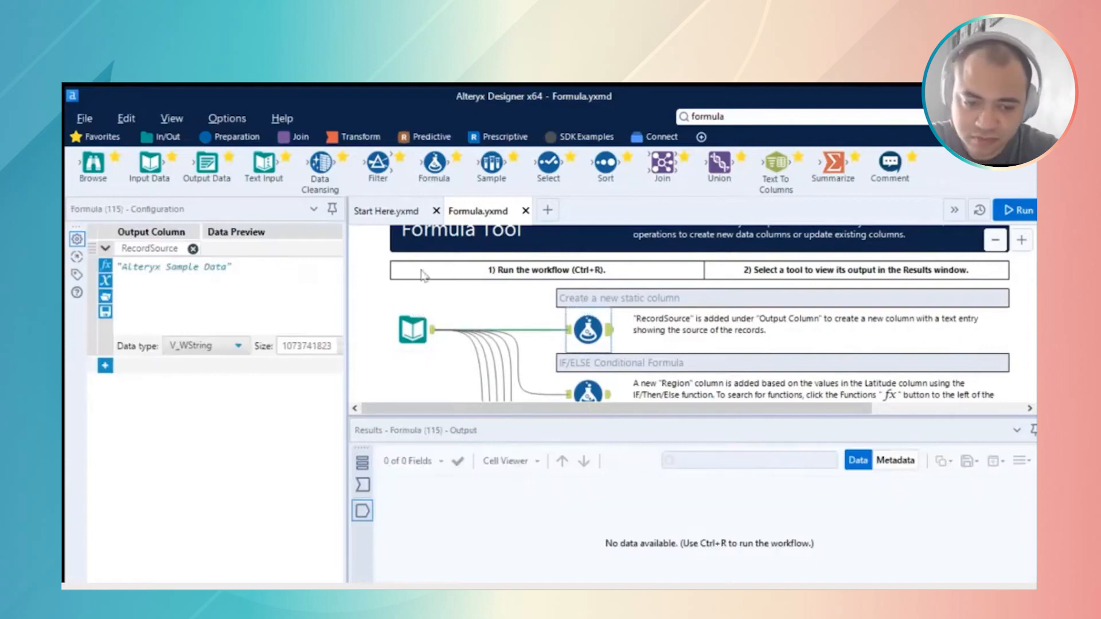
{"action": "left_click", "coordinate": [310, 251]}
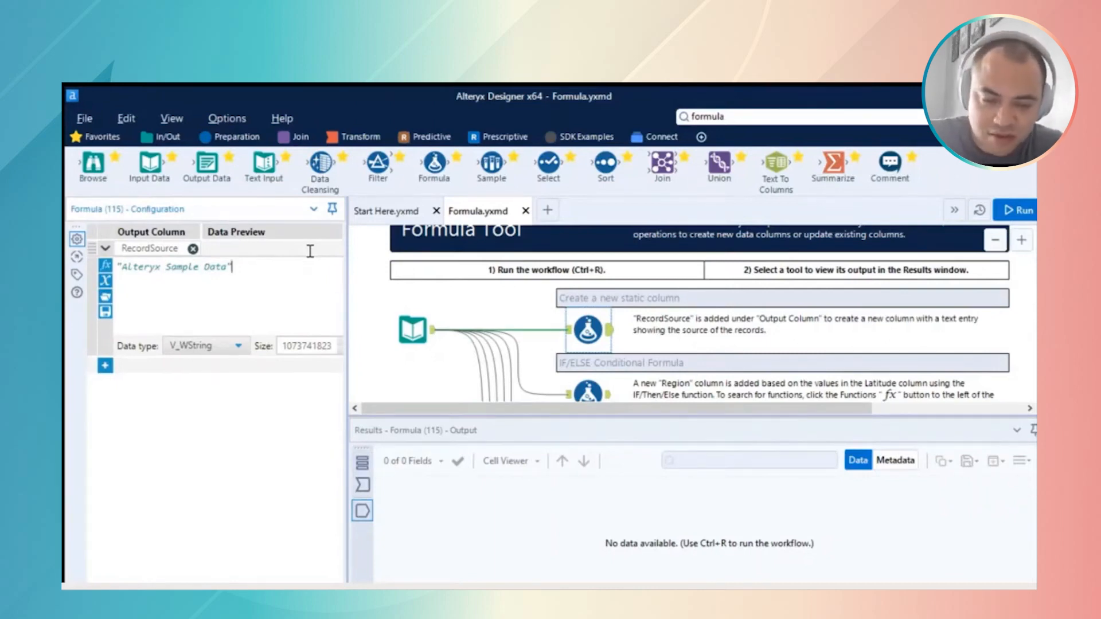
{"action": "left_click_drag", "start_coordinate": [236, 252], "coordinate": [106, 235]}
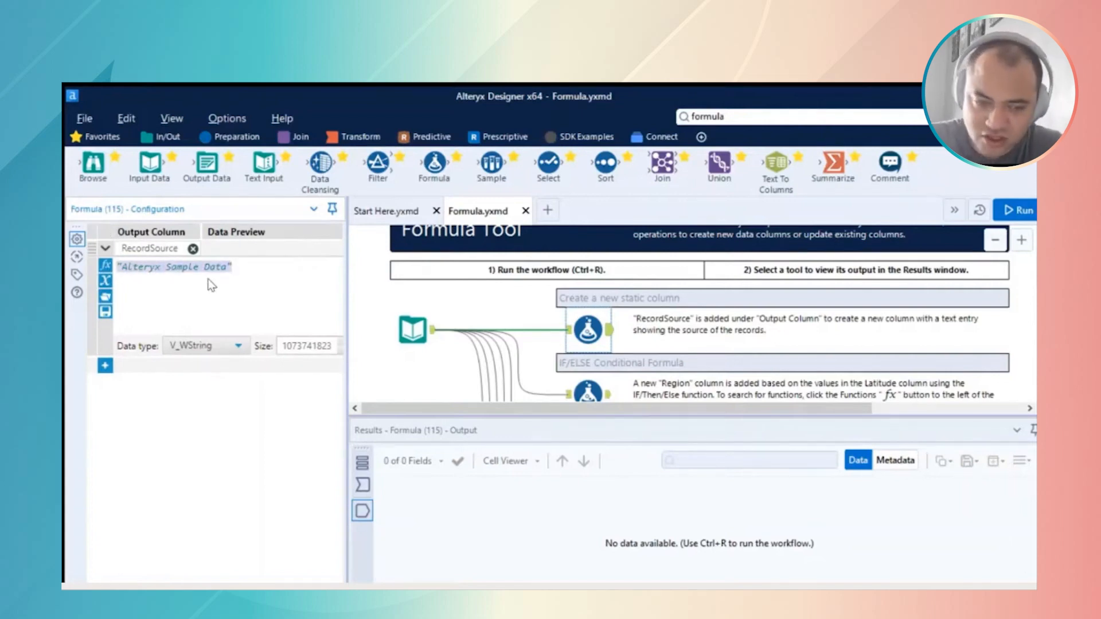
{"action": "key", "text": "BackSpace"}
{"action": "left_click", "coordinate": [192, 249]}
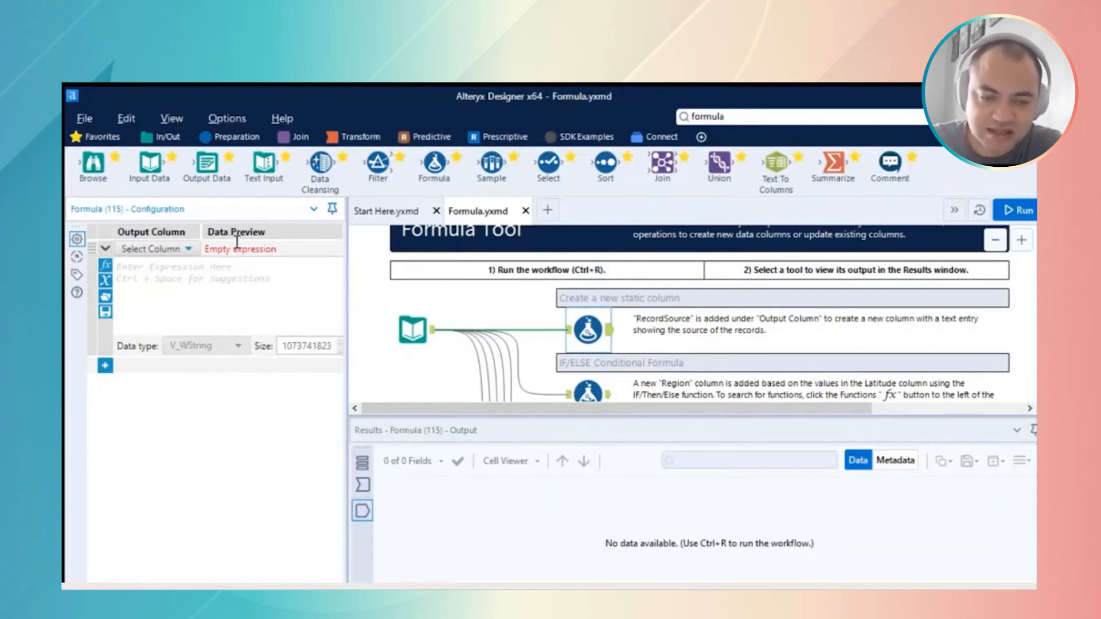
- Add a new output column named "Coluna adicional" to the Formula tool
{"action": "left_click", "coordinate": [146, 247]}
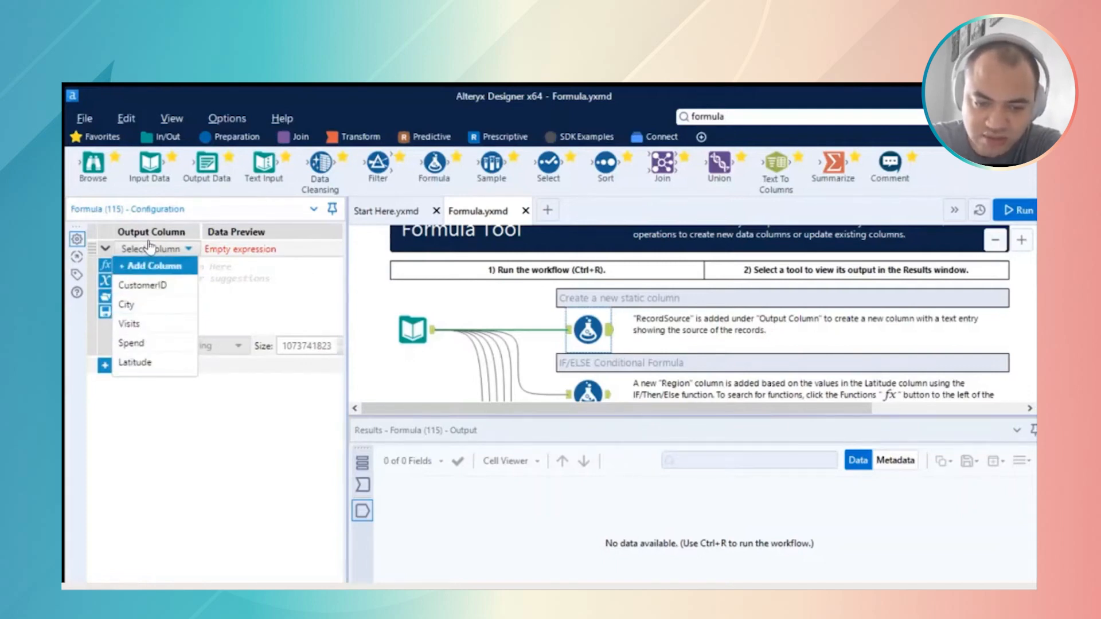
{"action": "left_click", "coordinate": [151, 265]}
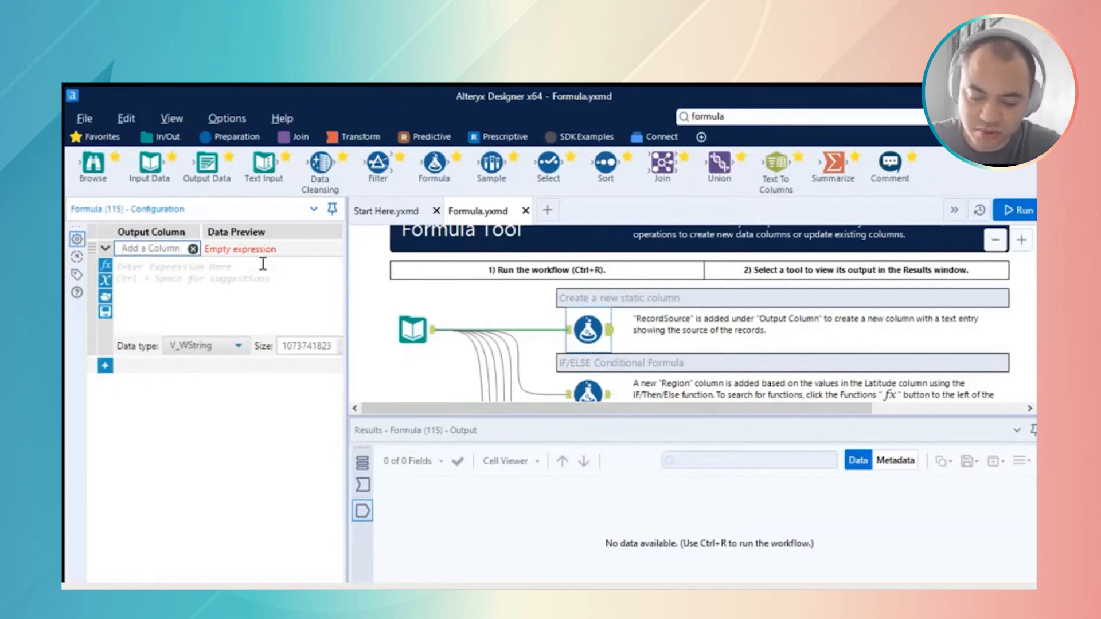
{"action": "type", "text": "Colua"}
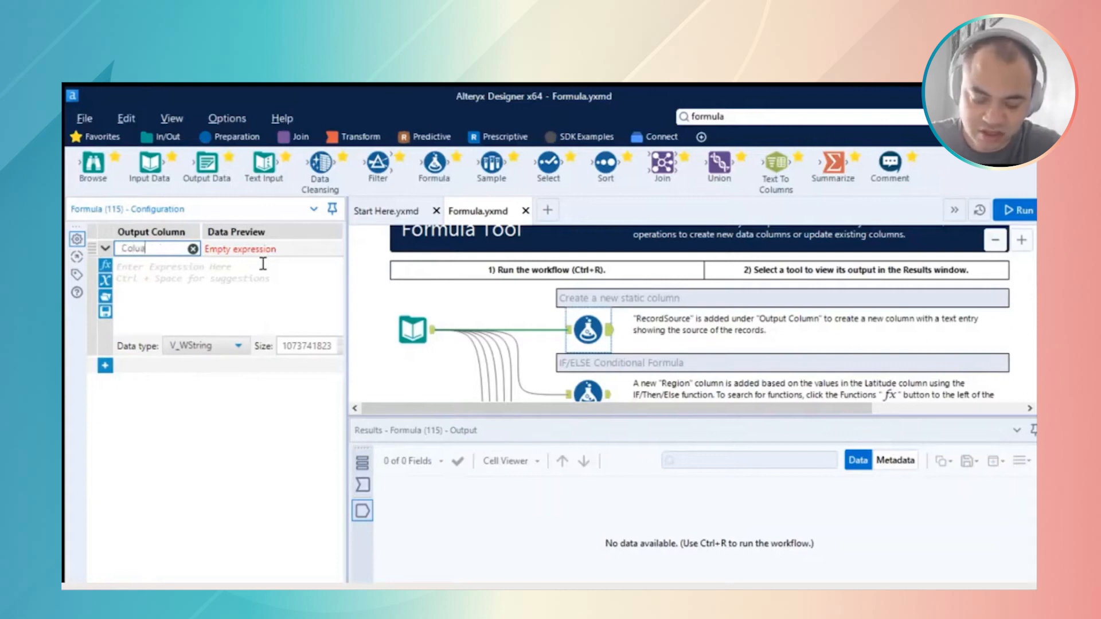
{"action": "key", "text": "BackSpace"}
{"action": "key", "text": "BackSpace"}
{"action": "type", "text": "na adicional"}
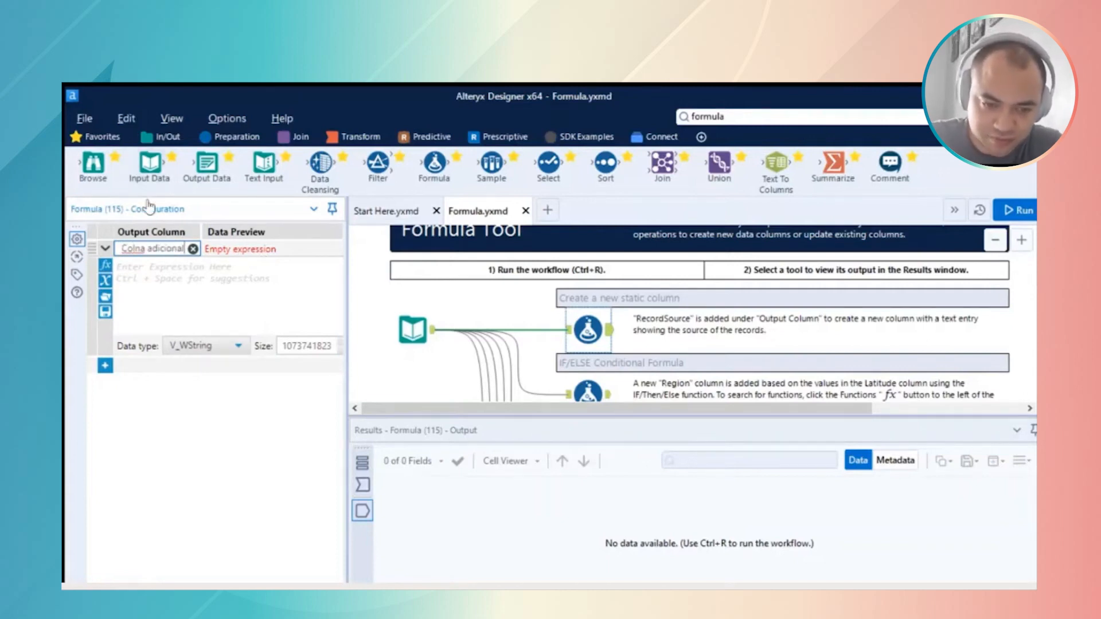
{"action": "key", "text": "ctrl+a"}
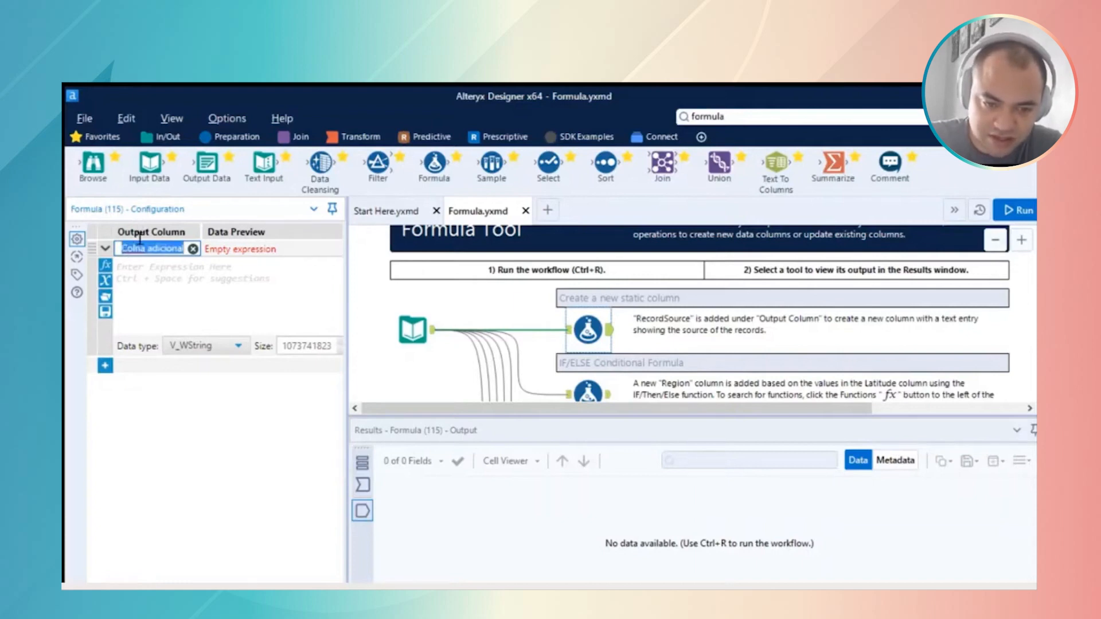
{"action": "left_click", "coordinate": [142, 248]}
{"action": "type", "text": "u"}
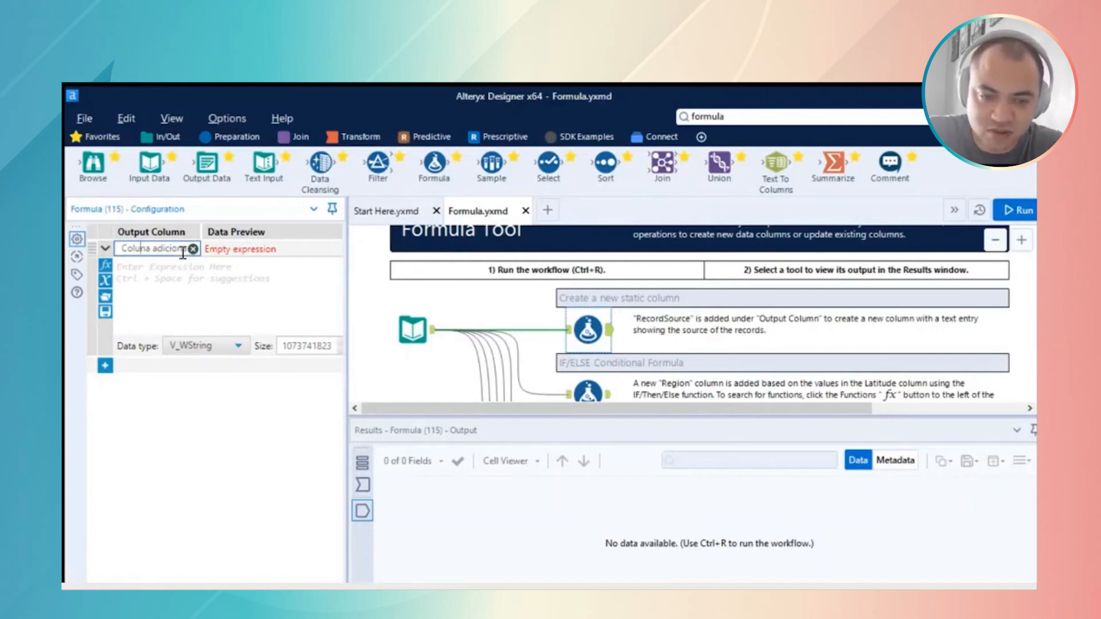
{"action": "key", "text": "Tab"}
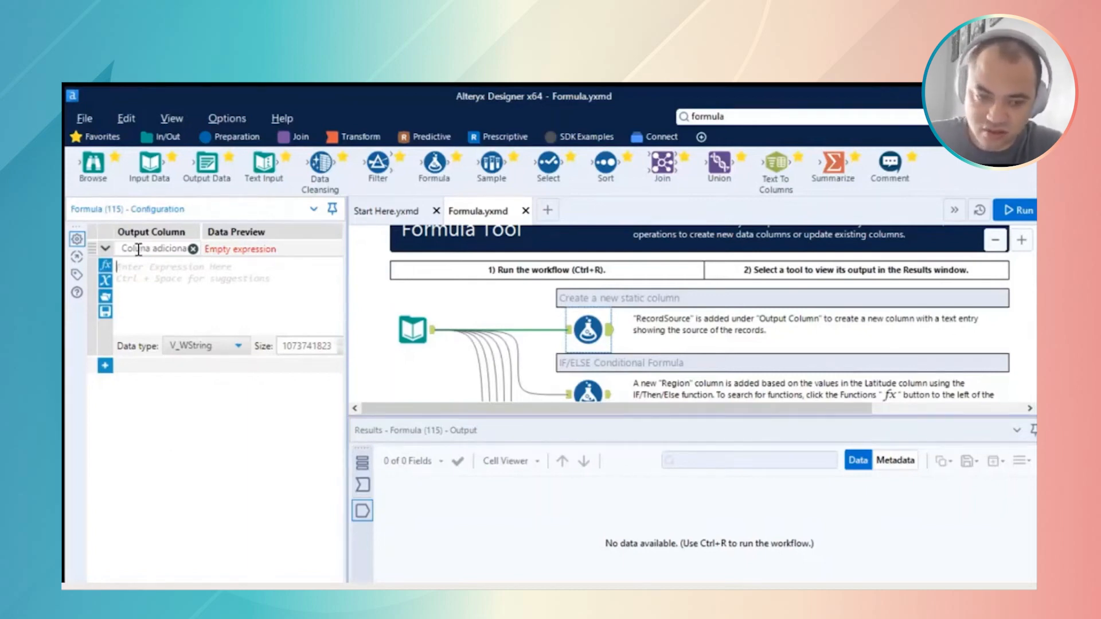
- Enter the text expression "Linha adicional", including its quotation marks, for the new output column
{"action": "type", "text": "\""}
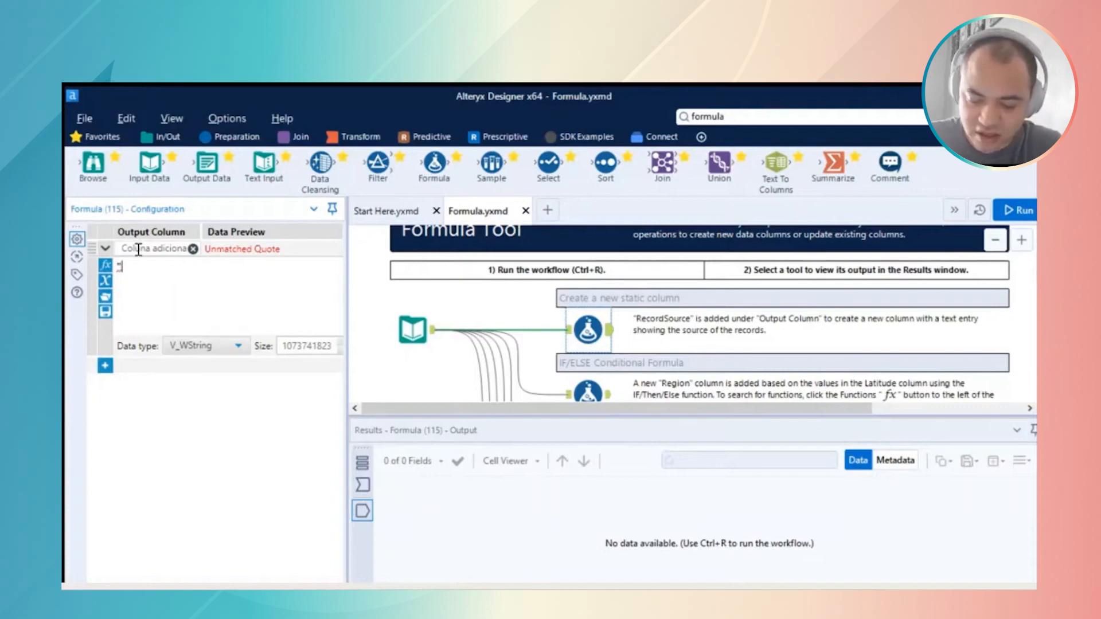
{"action": "type", "text": "Coluna"}
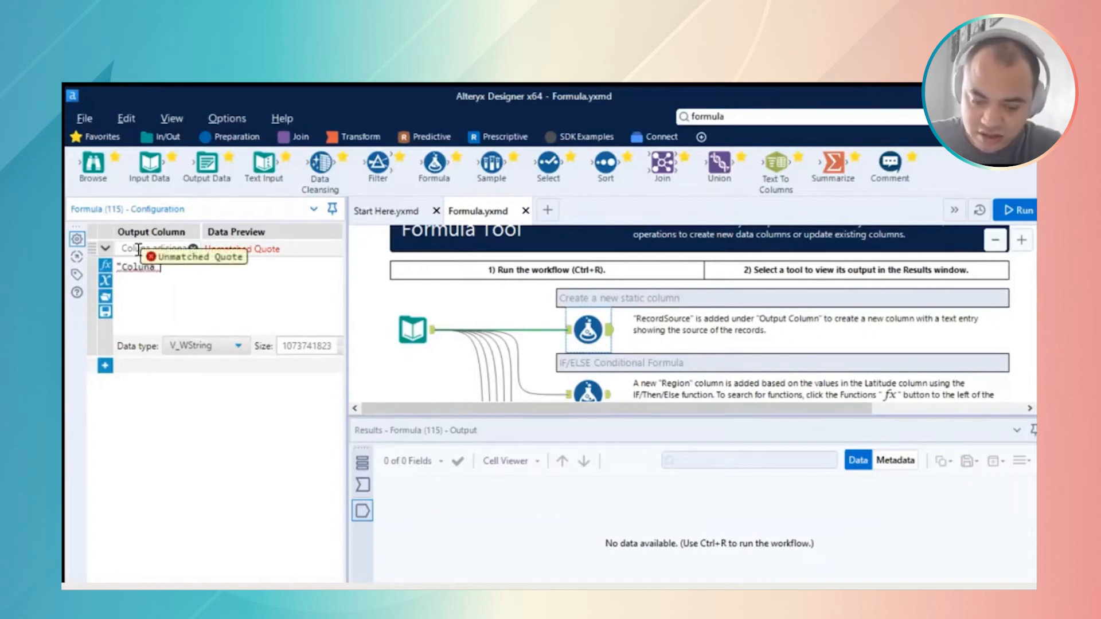
{"action": "key", "text": "BackSpace"}
{"action": "key", "text": "BackSpace"}
{"action": "key", "text": "BackSpace"}
{"action": "key", "text": "BackSpace"}
{"action": "key", "text": "BackSpace"}
{"action": "type", "text": "Linha adici"}
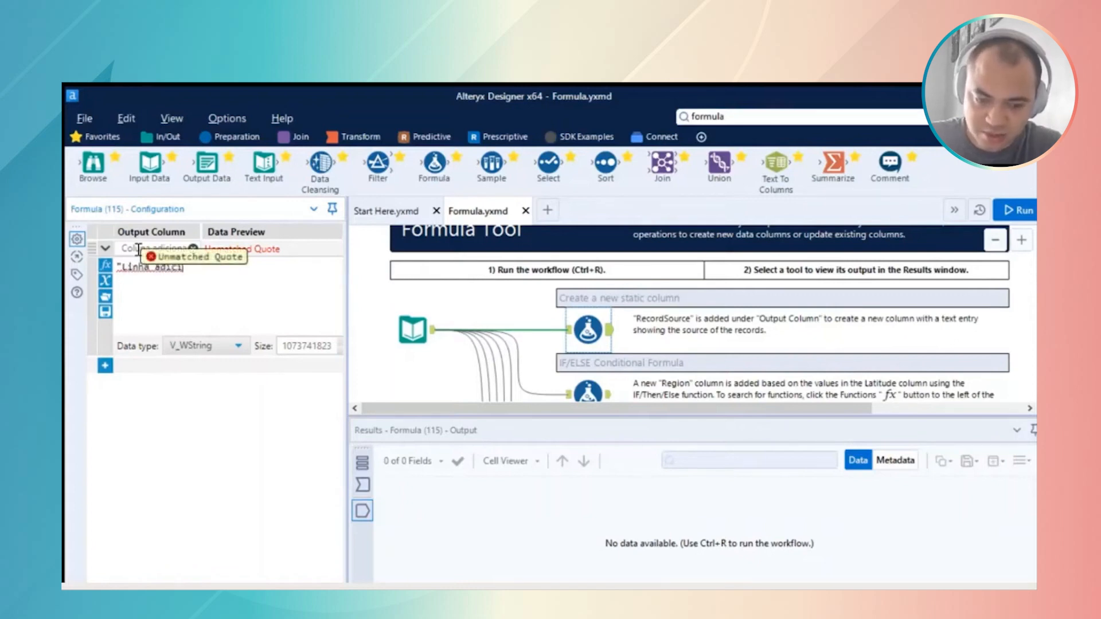
{"action": "type", "text": "onal"}
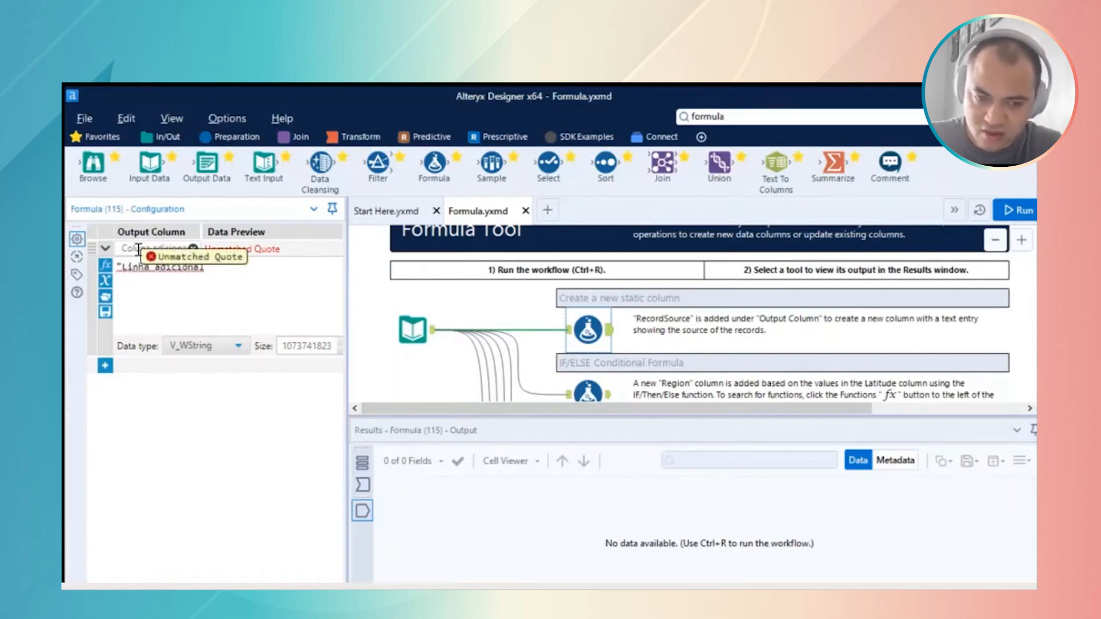
{"action": "type", "text": "\""}
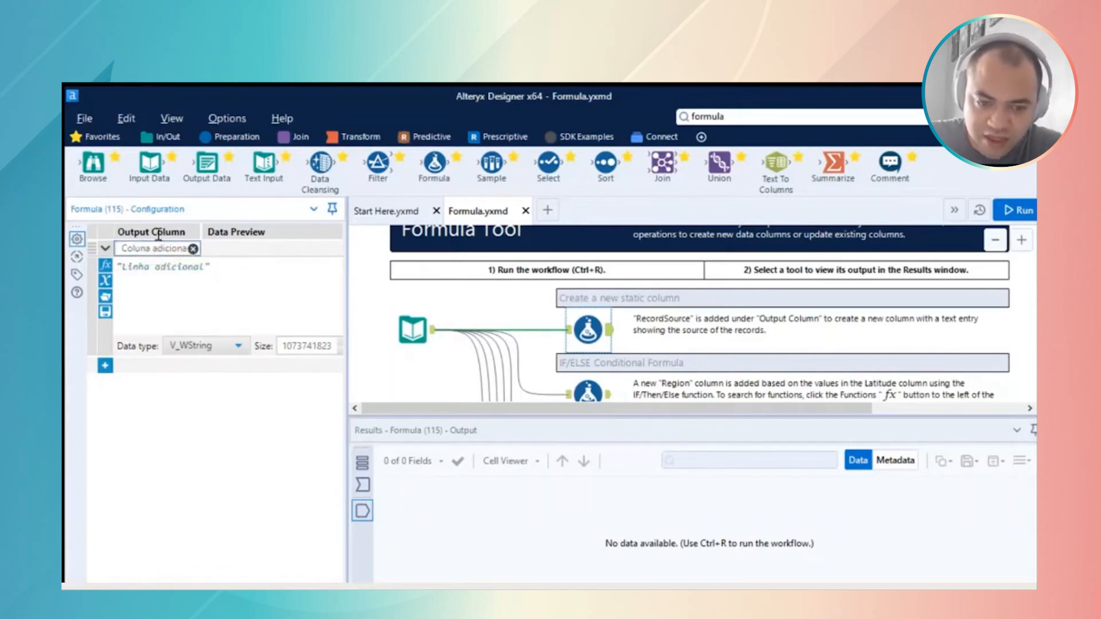
{"action": "left_click_drag", "start_coordinate": [131, 267], "coordinate": [186, 246]}
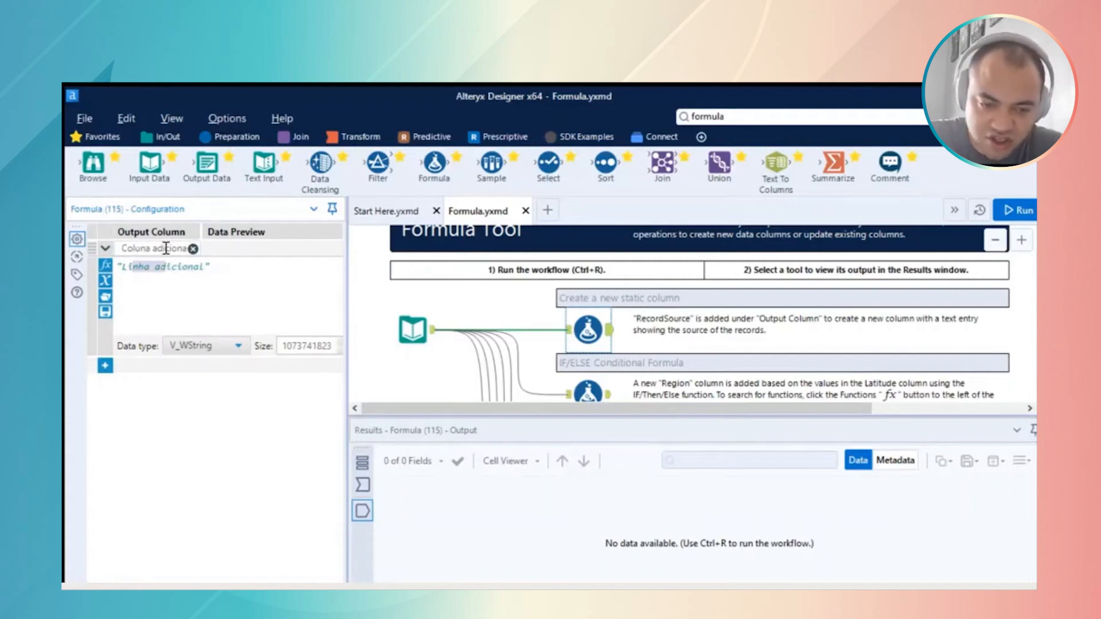
{"action": "key", "text": "End"}
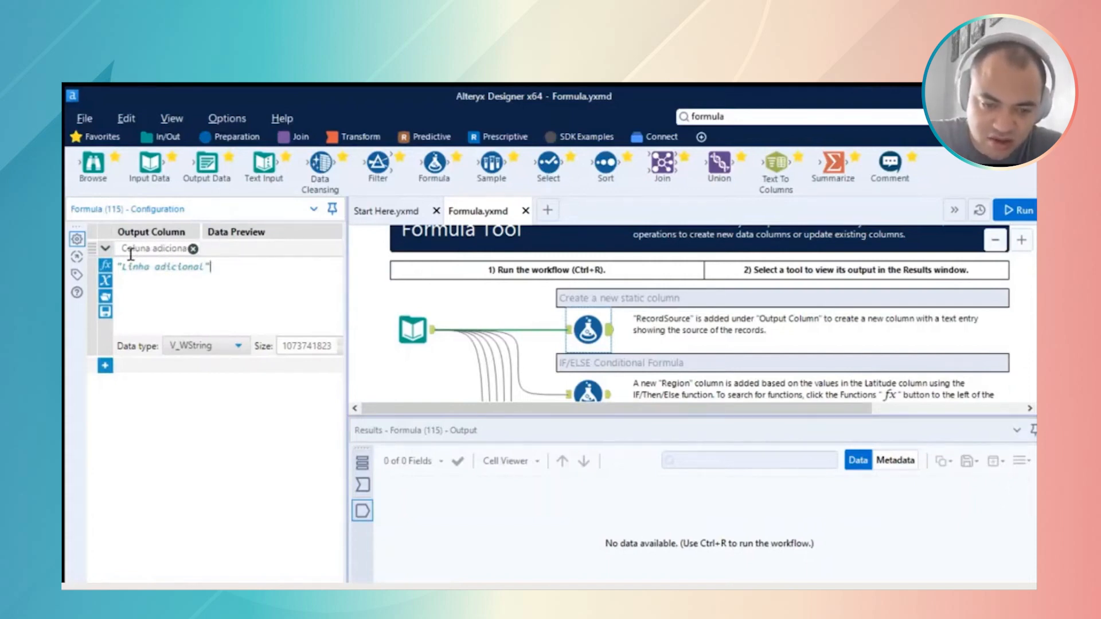
{"action": "key", "text": "Home"}
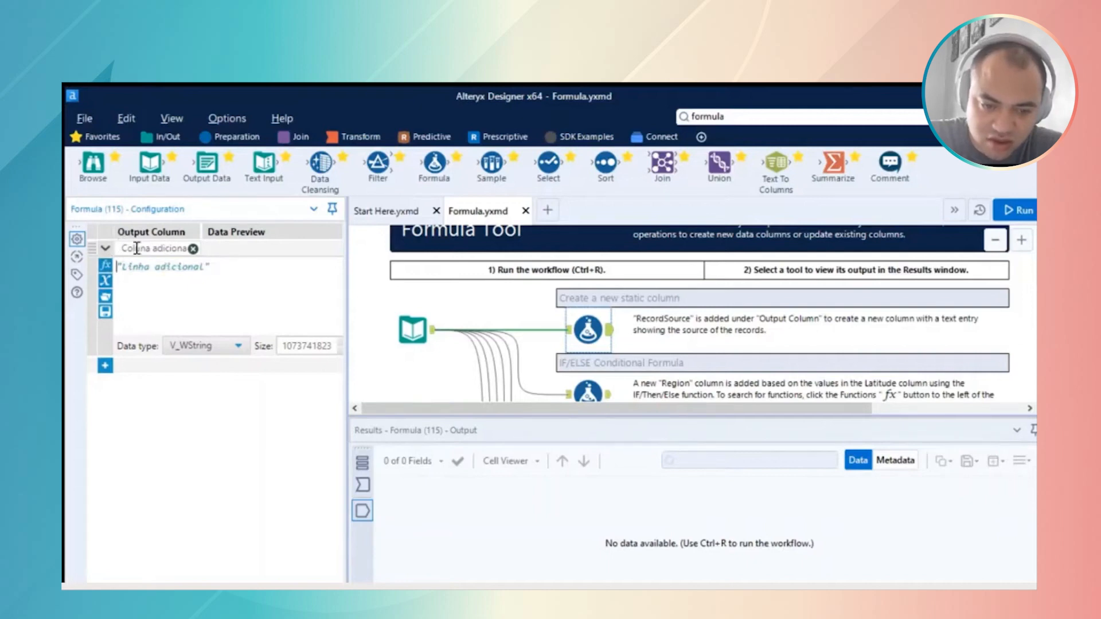
- Widen the configuration pane slightly, then run the workflow and review the new column's values in the results
{"action": "left_click_drag", "start_coordinate": [352, 301], "coordinate": [375, 300]}
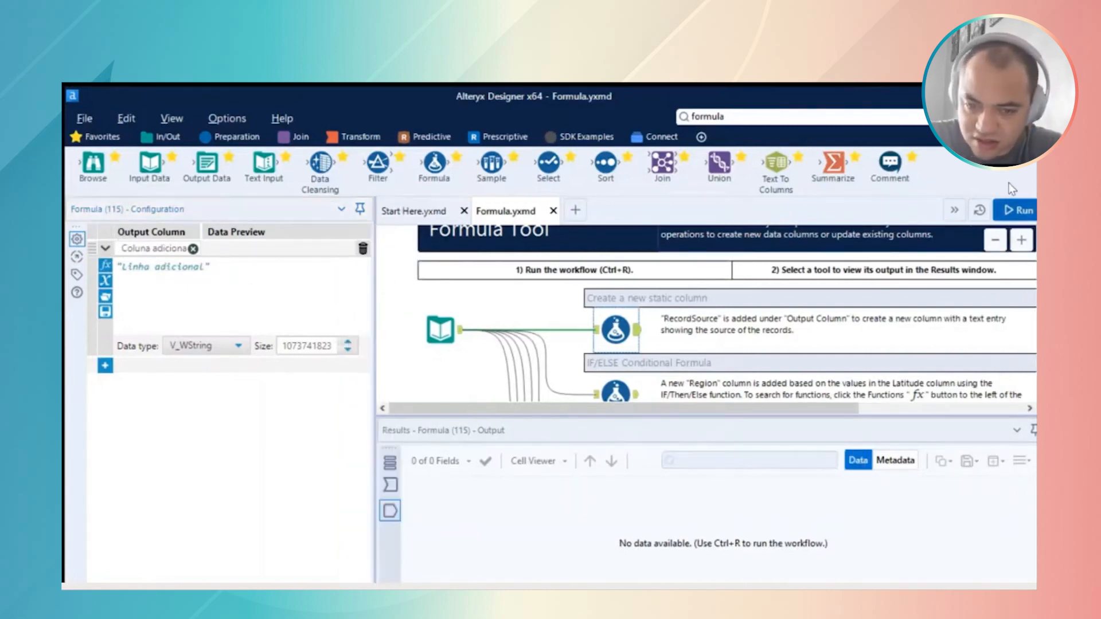
{"action": "left_click", "coordinate": [1017, 210]}
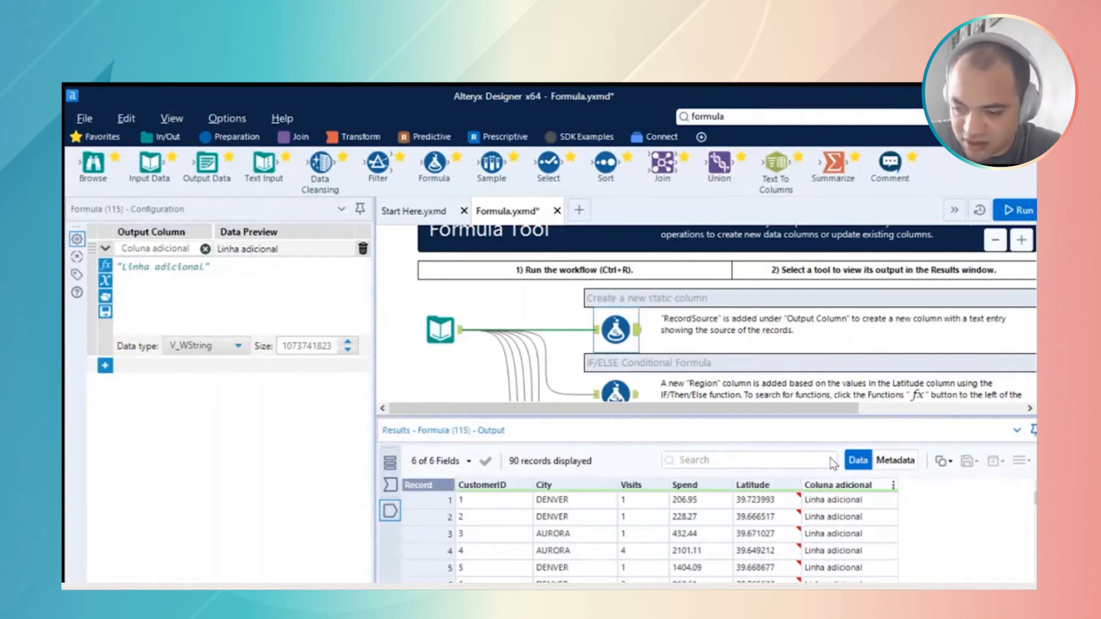
{"action": "scroll", "coordinate": [836, 498], "scroll_direction": "down", "scroll_amount": 2}
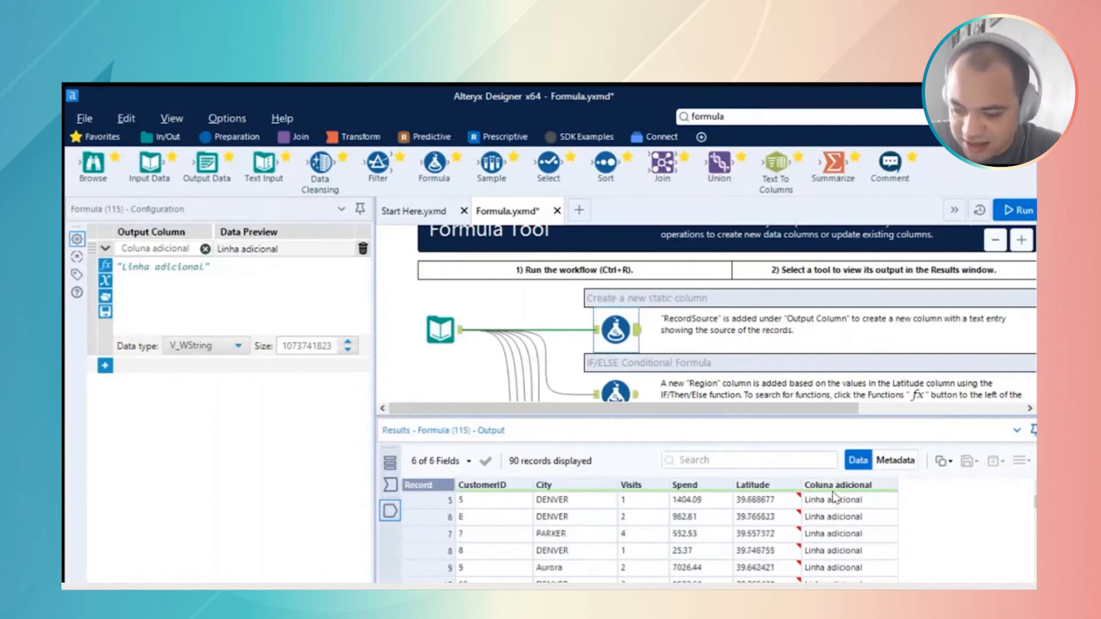
{"action": "scroll", "coordinate": [825, 521], "scroll_direction": "down", "scroll_amount": 7}
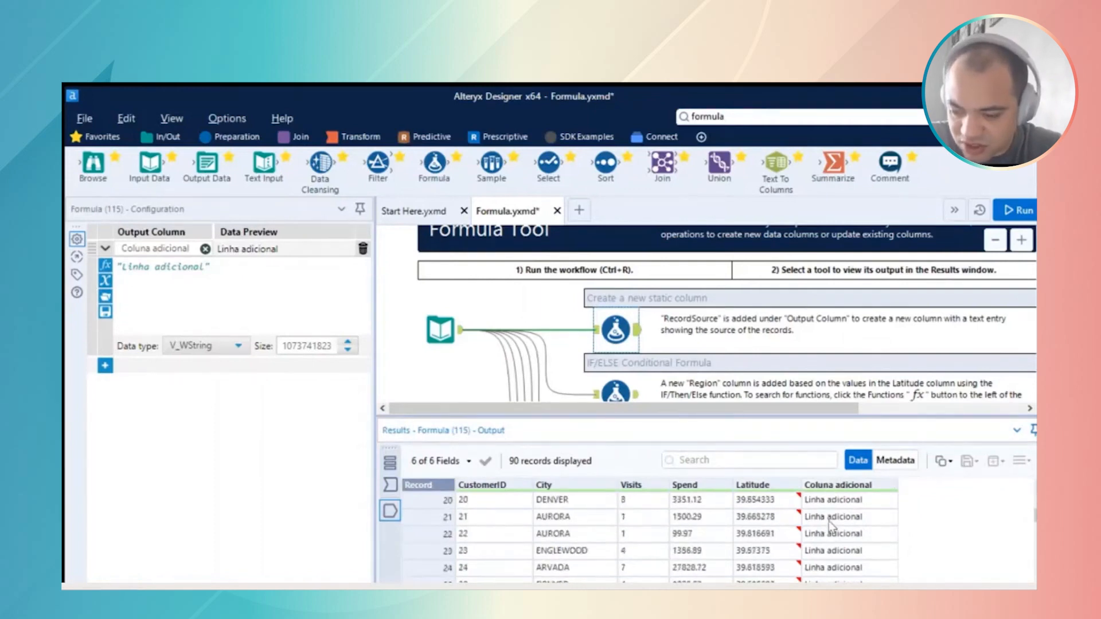
{"action": "scroll", "coordinate": [831, 522], "scroll_direction": "down", "scroll_amount": 6}
{"action": "scroll", "coordinate": [831, 522], "scroll_direction": "up", "scroll_amount": 4}
{"action": "scroll", "coordinate": [831, 523], "scroll_direction": "up", "scroll_amount": 10}
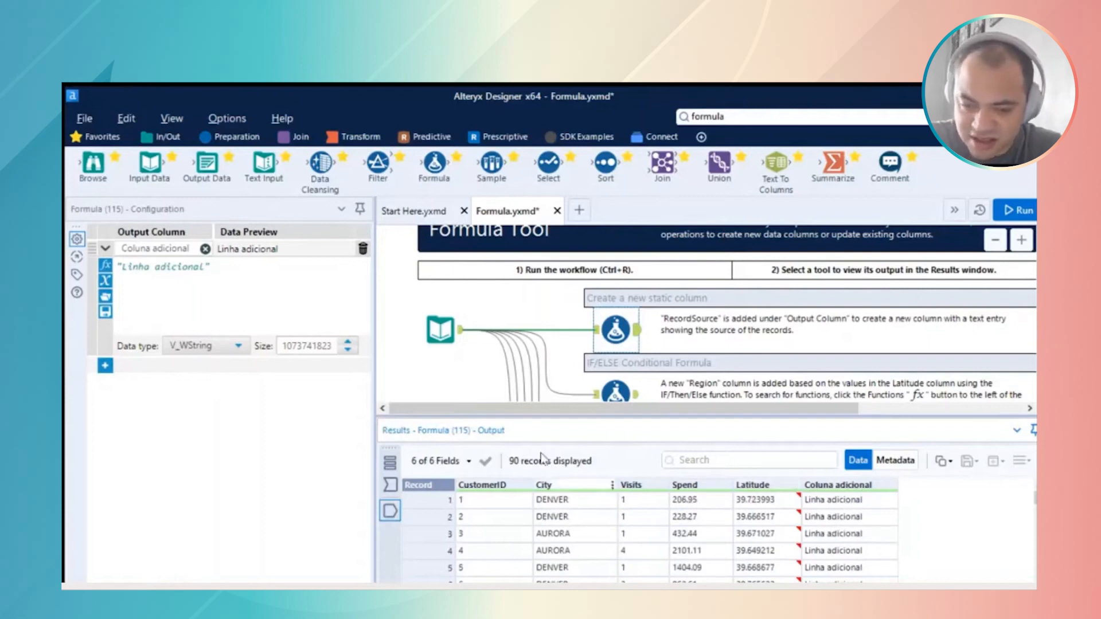
- Remove the closing quotation mark from the "Linha adicional" expression and restore it
{"action": "left_click", "coordinate": [230, 249]}
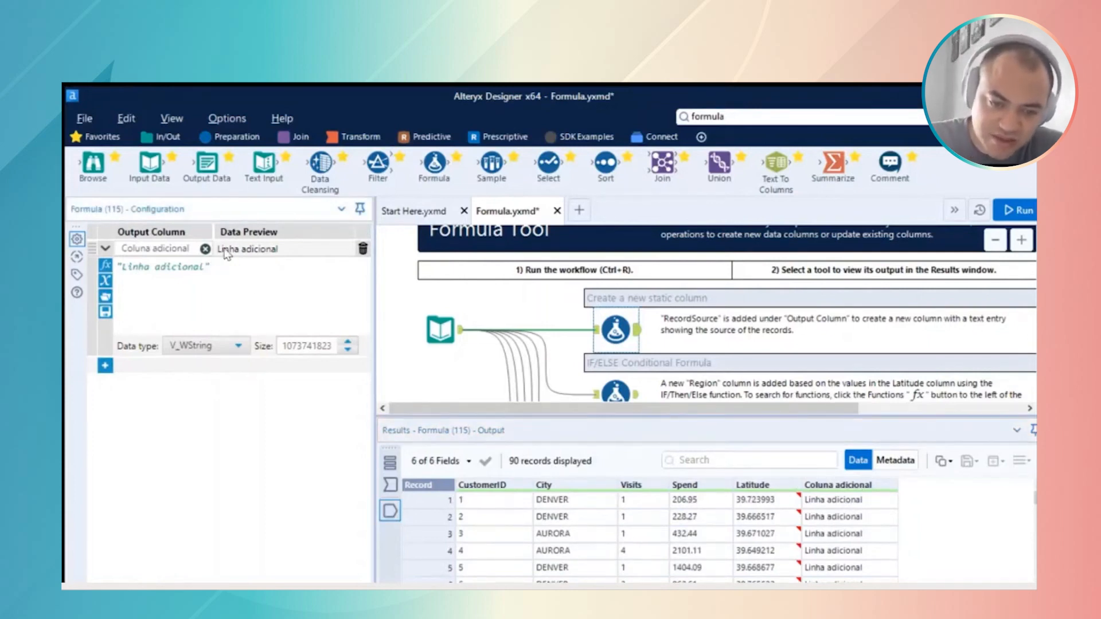
{"action": "key", "text": "BackSpace"}
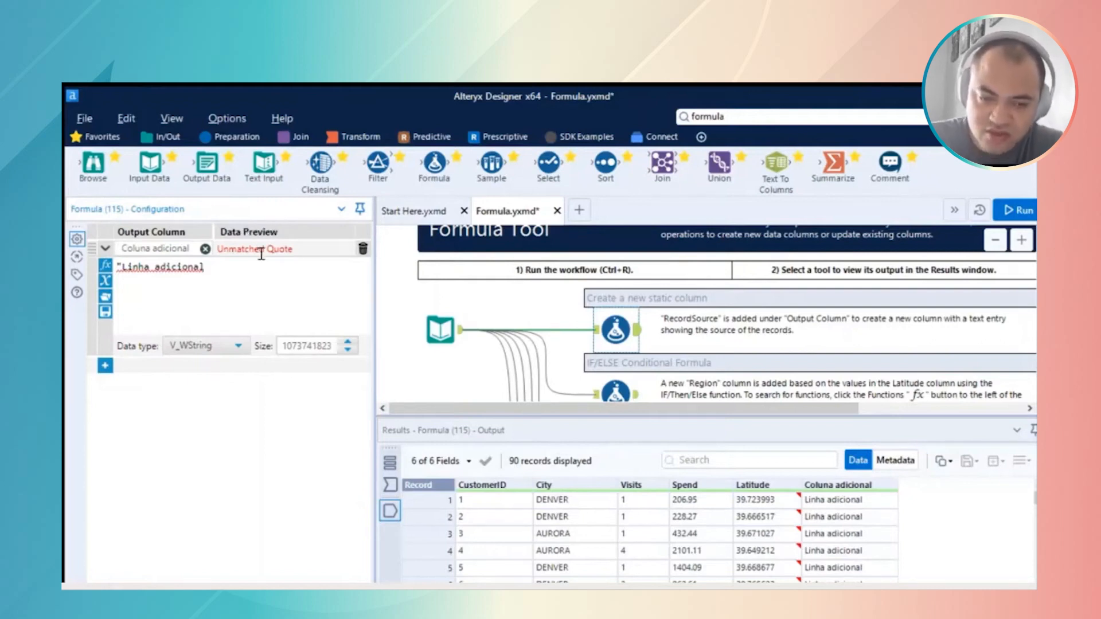
{"action": "type", "text": "\""}
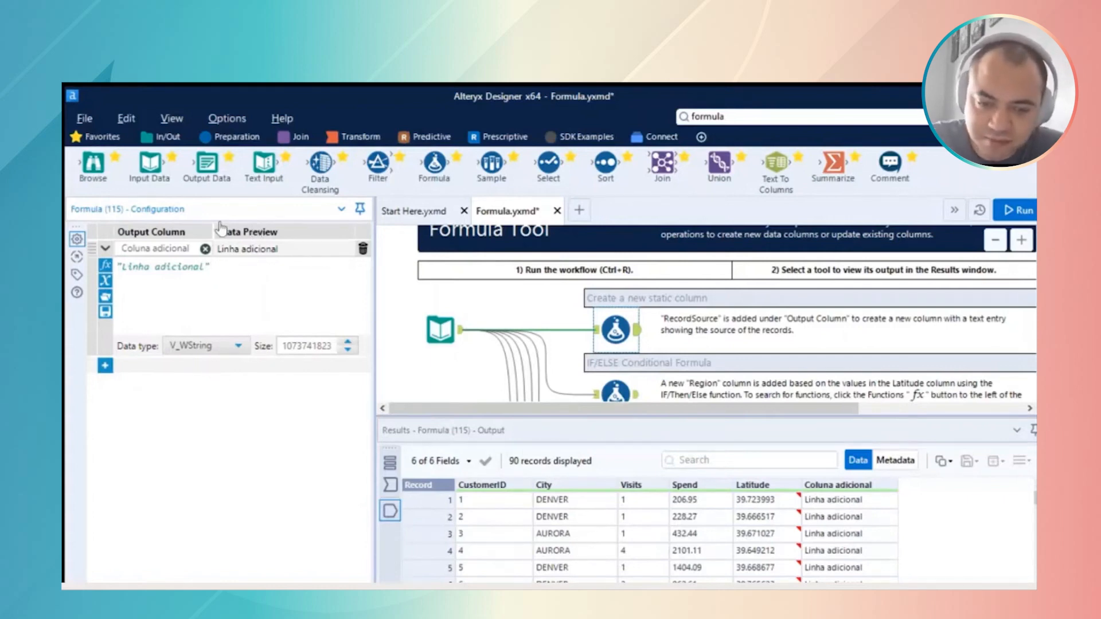
{"action": "left_click_drag", "start_coordinate": [224, 247], "coordinate": [121, 249]}
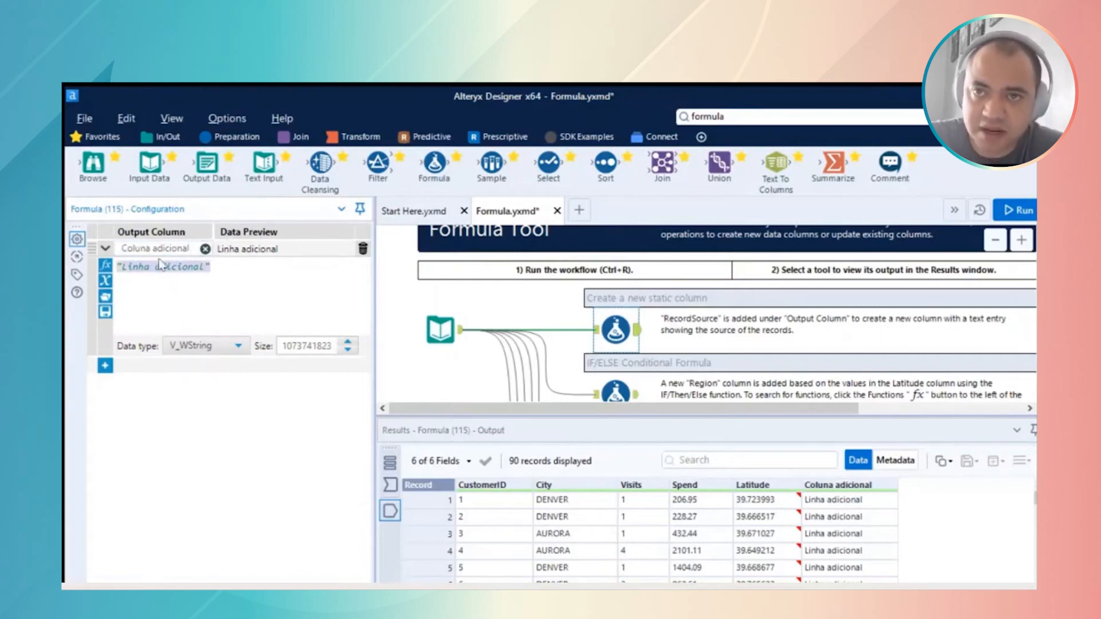
{"action": "left_click", "coordinate": [227, 250]}
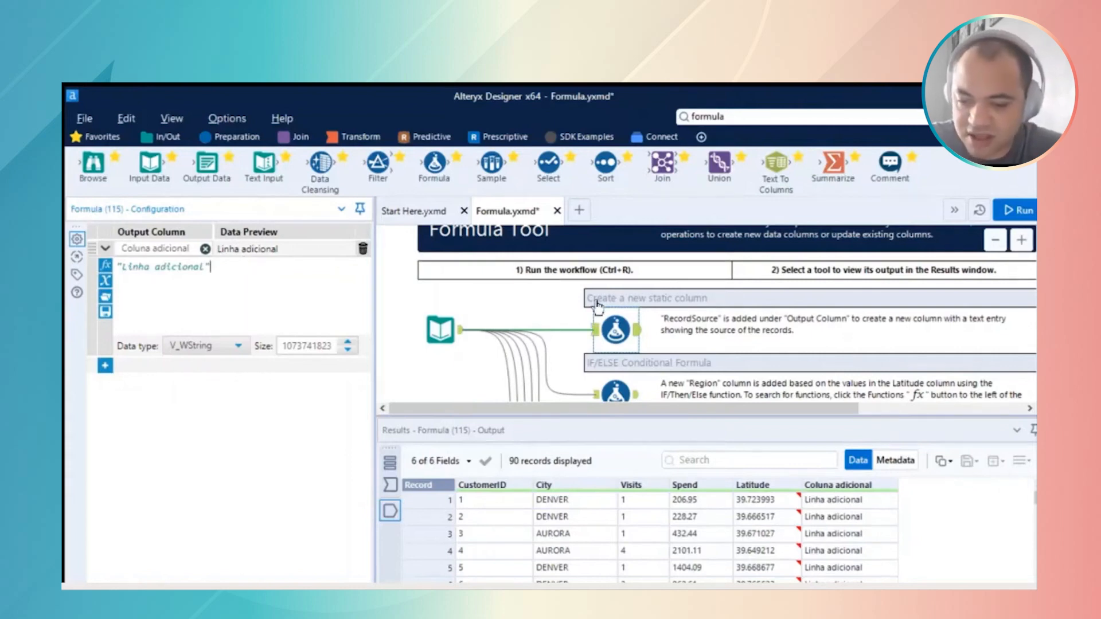
- Rename the output column of the Formula tool under "IF/ELSE Conditional Formula" to "Regiao"
{"action": "scroll", "coordinate": [607, 315], "scroll_direction": "down", "scroll_amount": 1}
{"action": "left_click", "coordinate": [615, 314]}
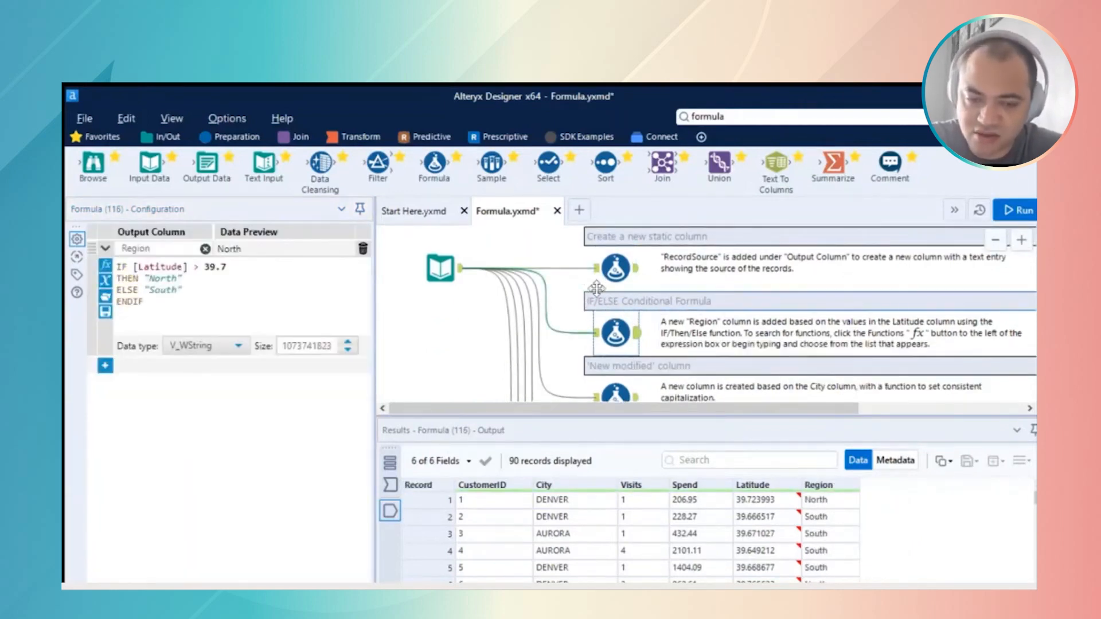
{"action": "left_click", "coordinate": [132, 248]}
{"action": "double_click", "coordinate": [135, 249]}
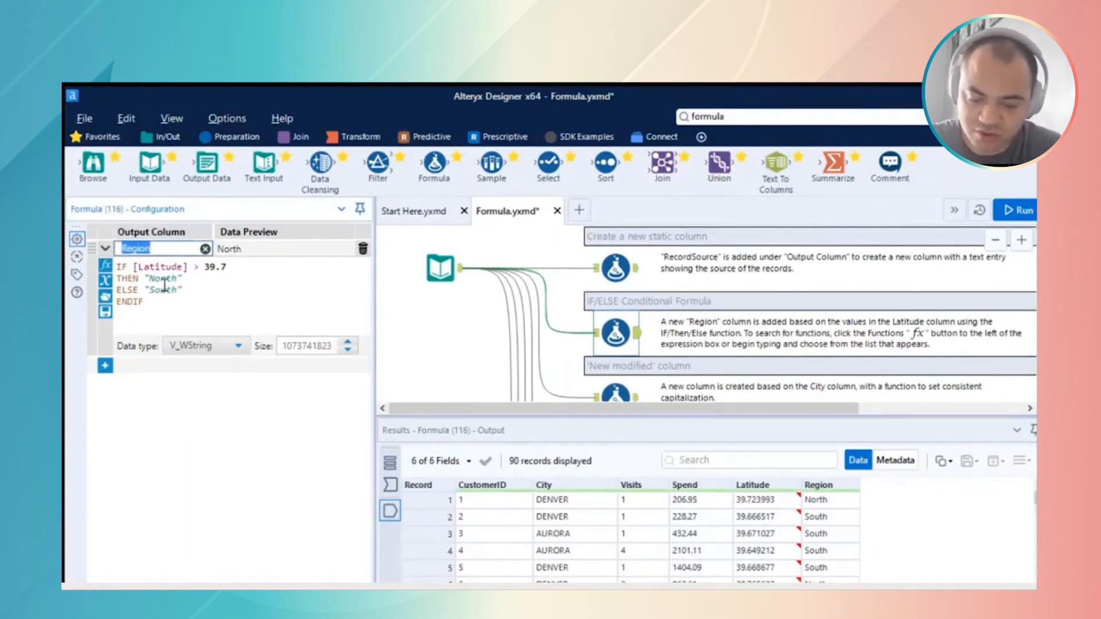
{"action": "type", "text": "Regiao"}
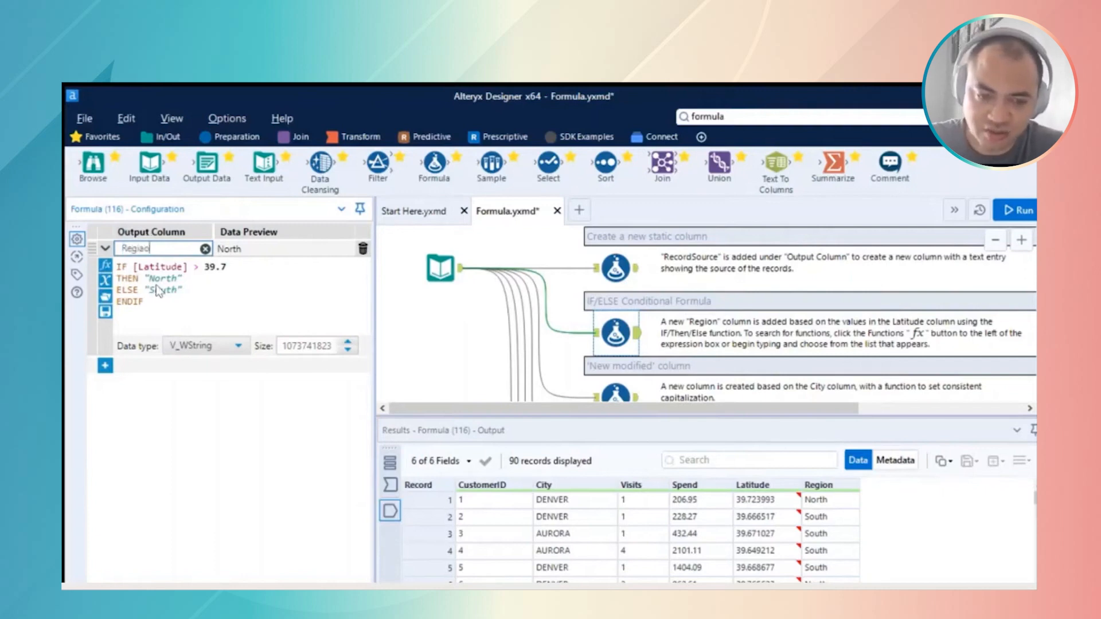
- Display the input records of the conditional Formula tool to examine the Latitude values used in its condition
{"action": "left_click", "coordinate": [127, 267]}
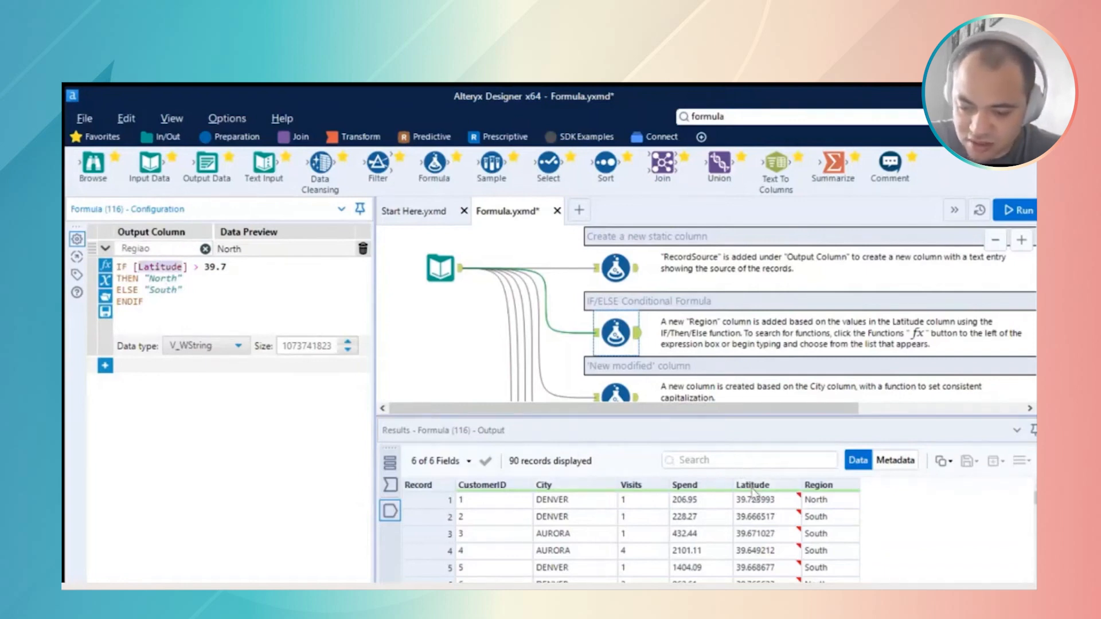
{"action": "left_click", "coordinate": [390, 484]}
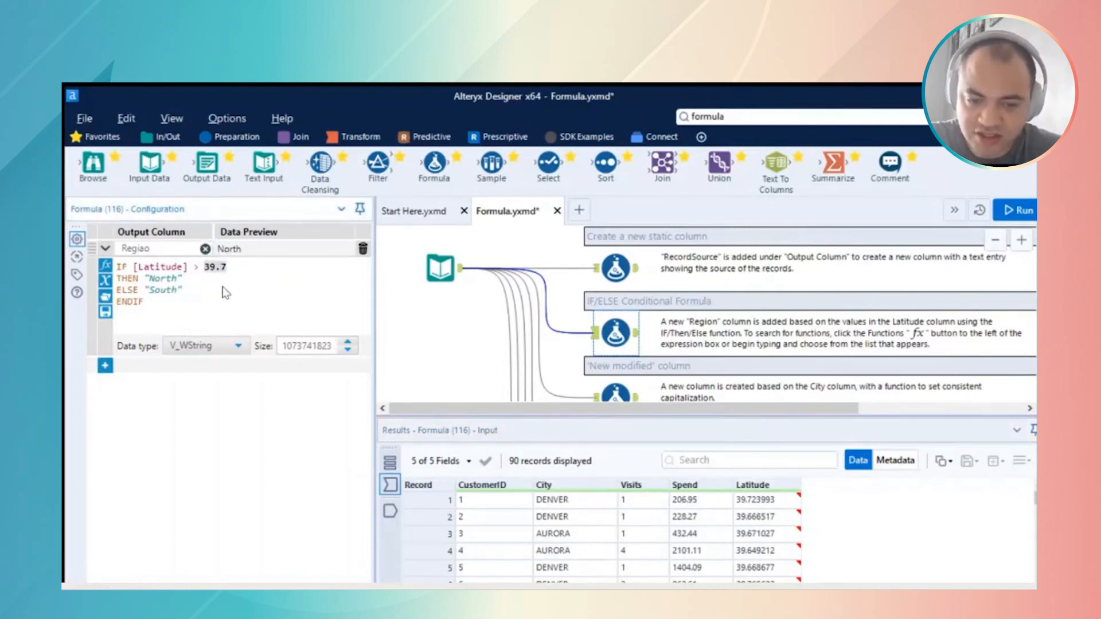
{"action": "left_click", "coordinate": [134, 262]}
- Change the conditional expression's THEN text to "Norte" and its ELSE text to "Sul"
{"action": "double_click", "coordinate": [162, 278]}
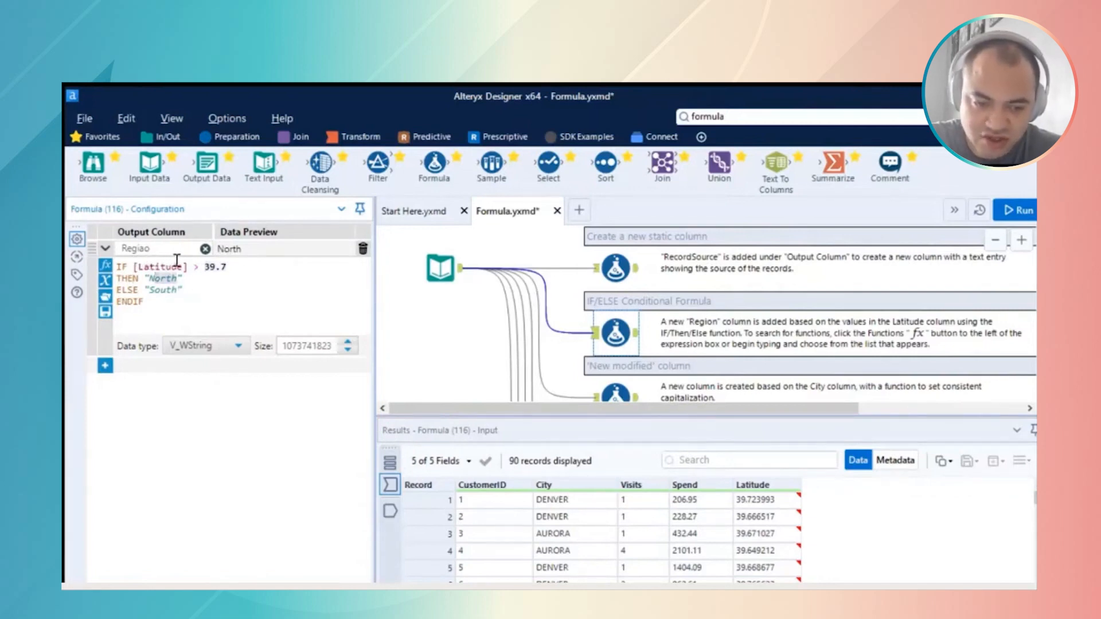
{"action": "type", "text": "Norte"}
{"action": "key", "text": "Down"}
{"action": "key", "text": "Left"}
{"action": "key", "text": "Left"}
{"action": "key", "text": "Left"}
{"action": "key", "text": "Left"}
{"action": "key", "text": "Left"}
{"action": "key", "text": "Left"}
{"action": "key", "text": "Left"}
{"action": "key", "text": "Left"}
{"action": "key", "text": "Right"}
{"action": "key", "text": "Right"}
{"action": "key", "text": "Right"}
{"action": "key", "text": "Right"}
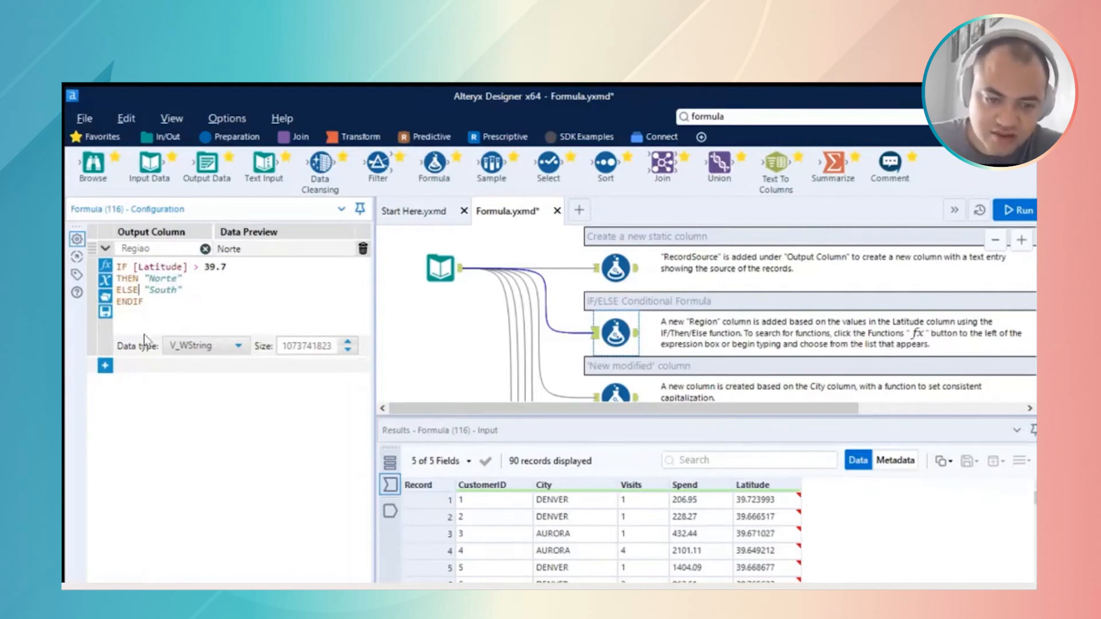
{"action": "key", "text": "shift+Right"}
{"action": "key", "text": "shift+Right"}
{"action": "key", "text": "shift+Right"}
{"action": "key", "text": "shift+Right"}
{"action": "key", "text": "shift+Right"}
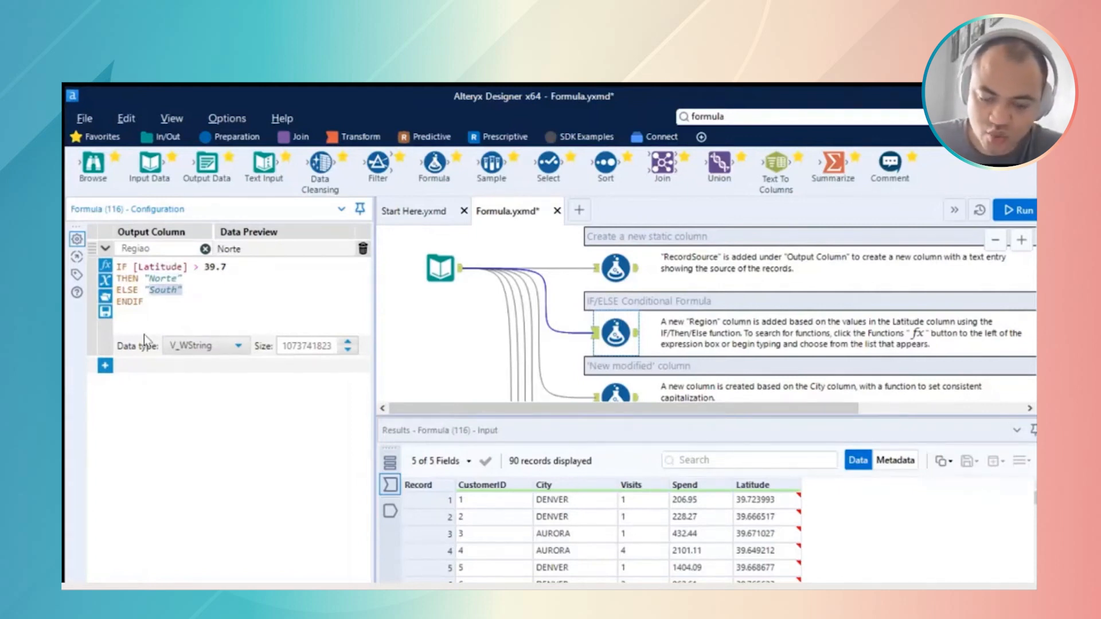
{"action": "type", "text": "Sul"}
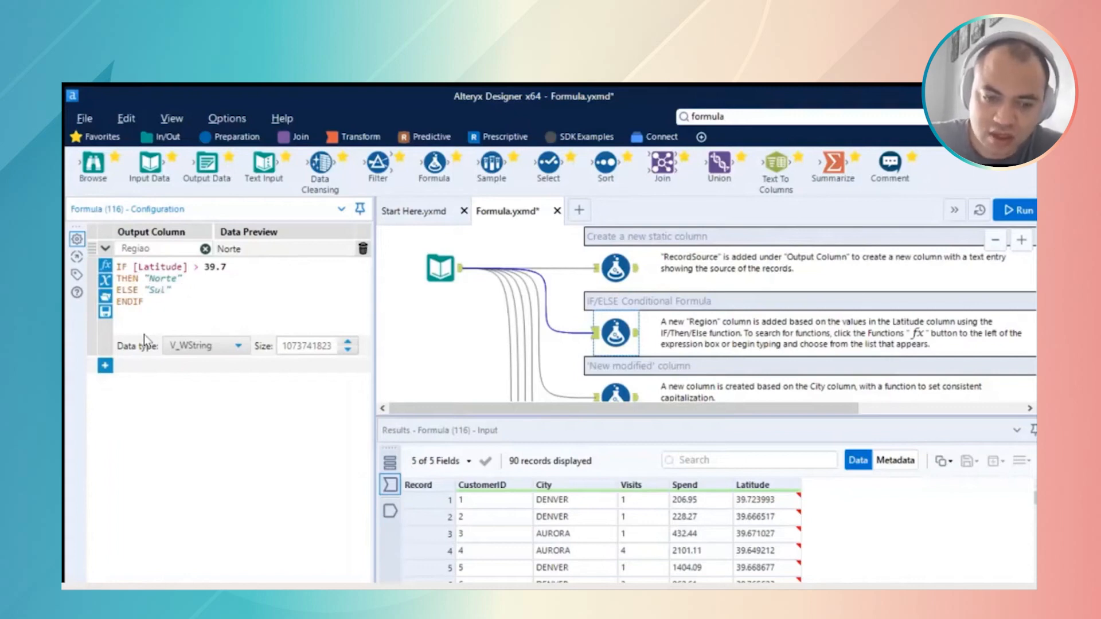
{"action": "key", "text": "Down"}
- Delete the closing ENDIF keyword from the conditional expression and enter it again
{"action": "double_click", "coordinate": [159, 278]}
{"action": "key", "text": "Down"}
{"action": "left_click_drag", "start_coordinate": [162, 280], "coordinate": [122, 280]}
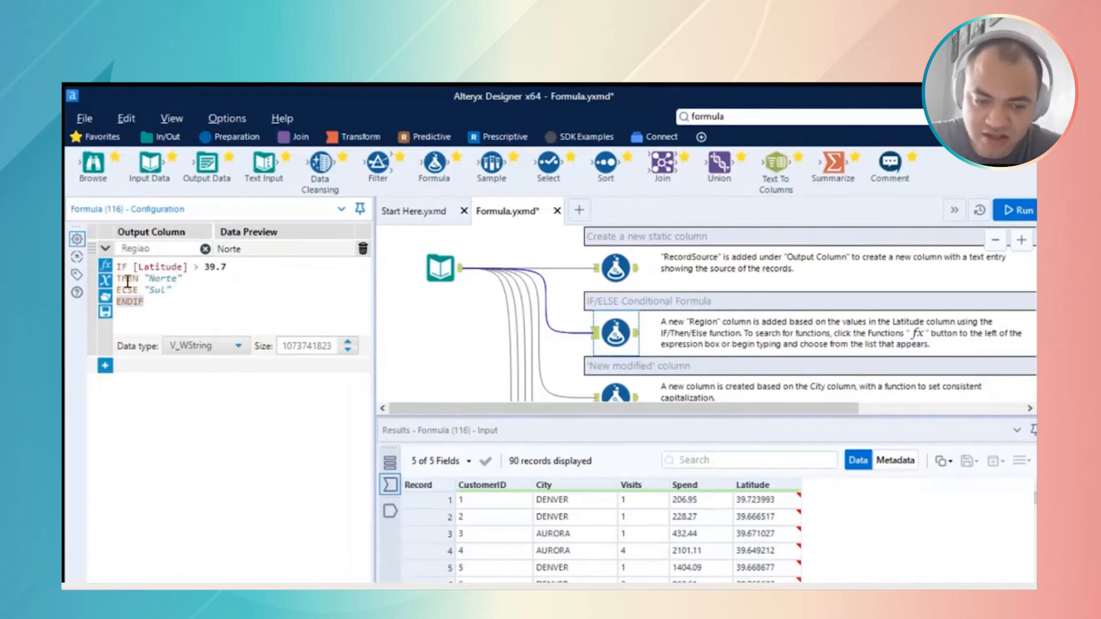
{"action": "key", "text": "BackSpace"}
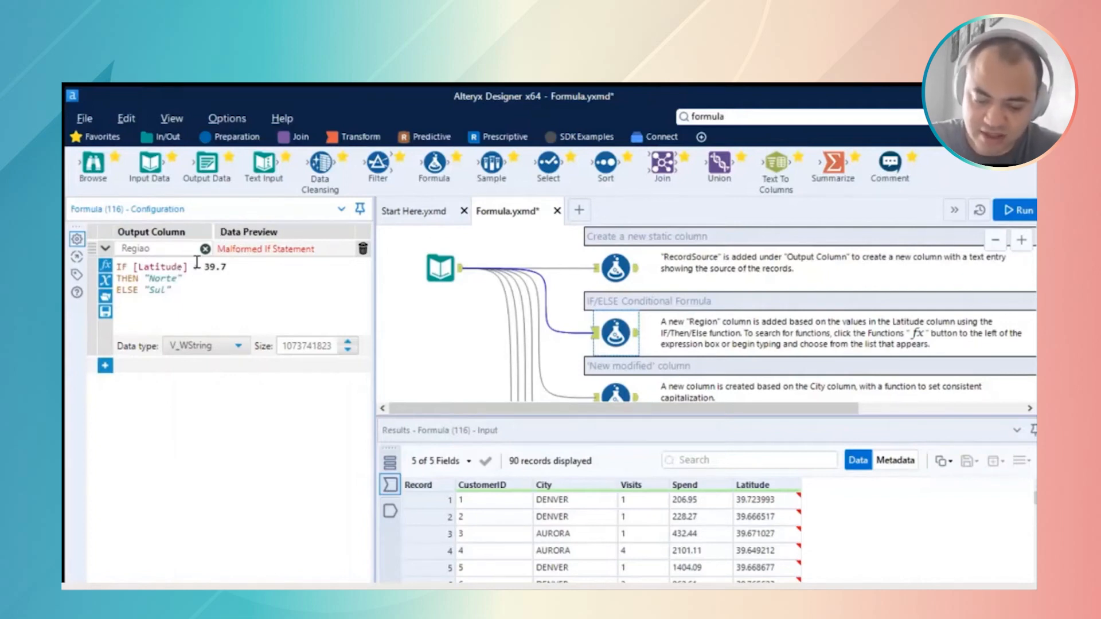
{"action": "type", "text": "END"}
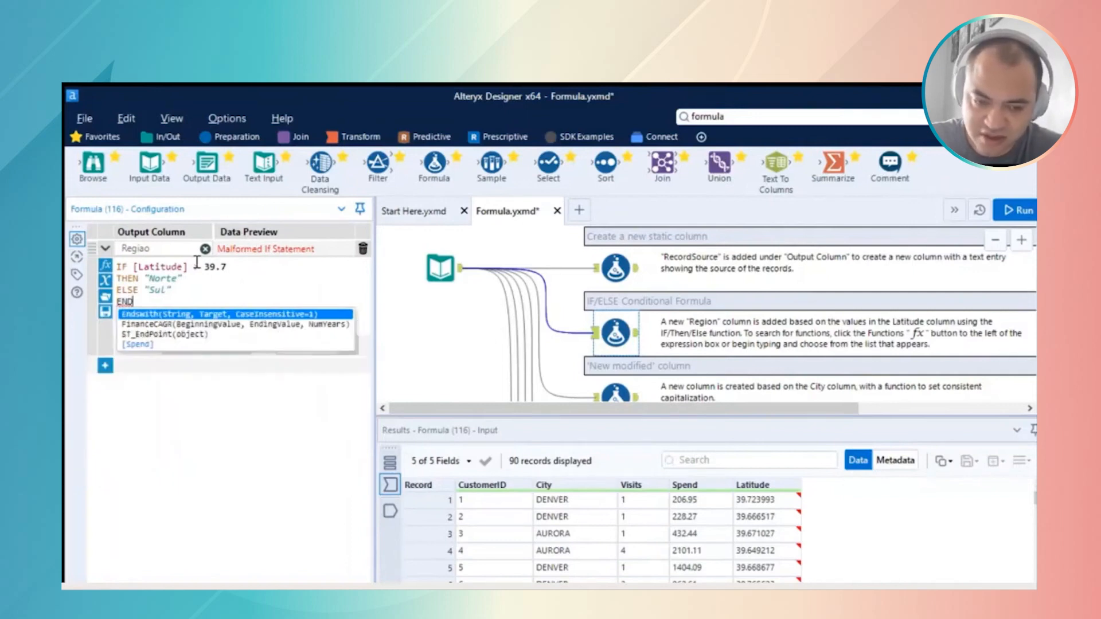
{"action": "type", "text": "IF"}
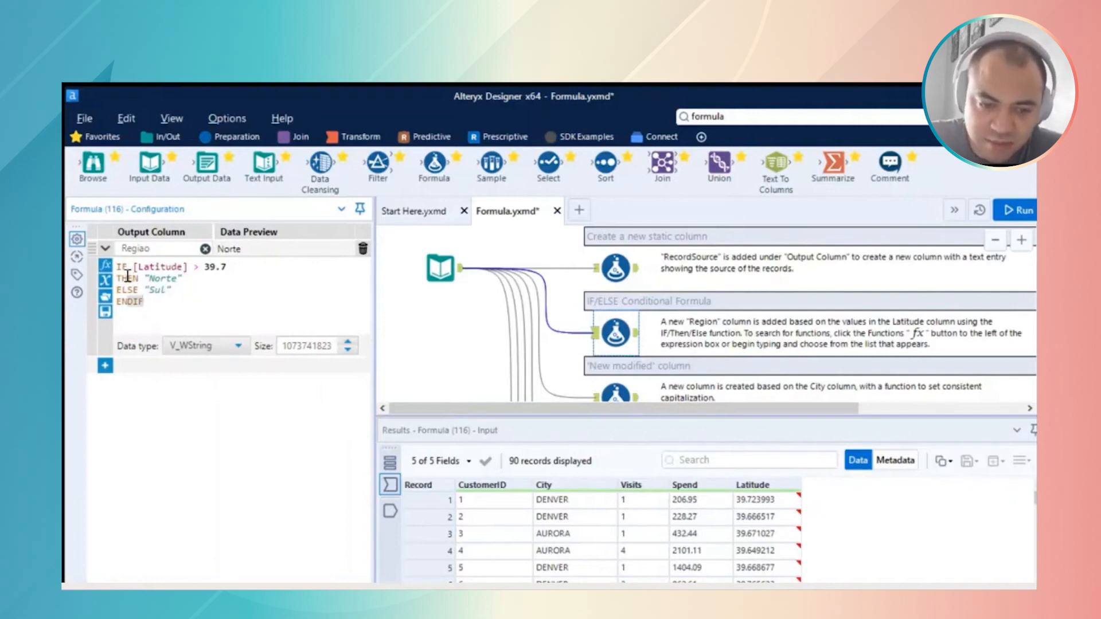
- Clear the Regiao expression and insert the suggested template IF c THEN t ELSE f ENDIF
{"action": "left_click_drag", "start_coordinate": [144, 302], "coordinate": [124, 250]}
{"action": "key", "text": "Delete"}
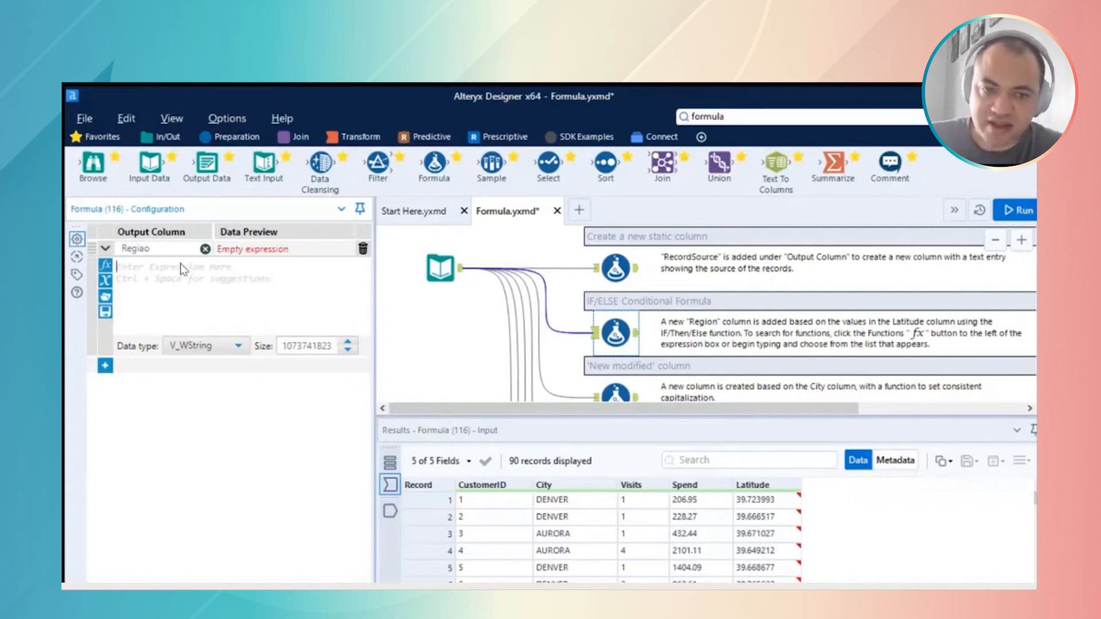
{"action": "type", "text": "if"}
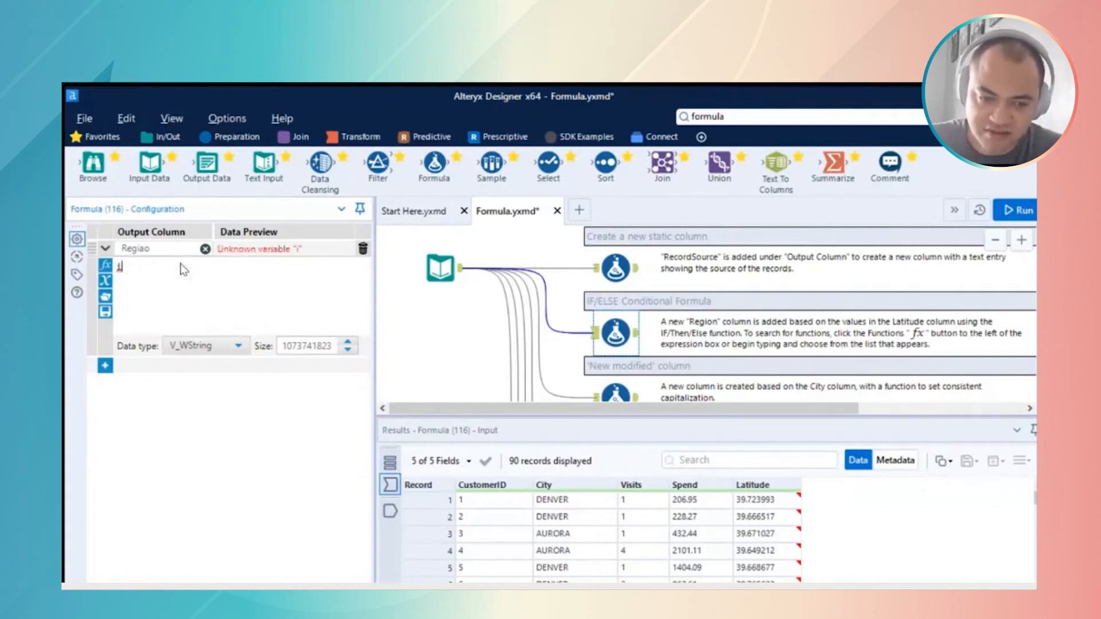
{"action": "key", "text": "Up"}
{"action": "key", "text": "Down"}
{"action": "key", "text": "Down"}
{"action": "key", "text": "Down"}
{"action": "key", "text": "Down"}
{"action": "key", "text": "Down"}
{"action": "key", "text": "Up"}
{"action": "key", "text": "Up"}
{"action": "key", "text": "Up"}
{"action": "key", "text": "Up"}
{"action": "key", "text": "Up"}
{"action": "key", "text": "Down"}
{"action": "key", "text": "Down"}
{"action": "key", "text": "Up"}
{"action": "key", "text": "Up"}
{"action": "key", "text": "Down"}
{"action": "key", "text": "Down"}
{"action": "key", "text": "Down"}
{"action": "key", "text": "Down"}
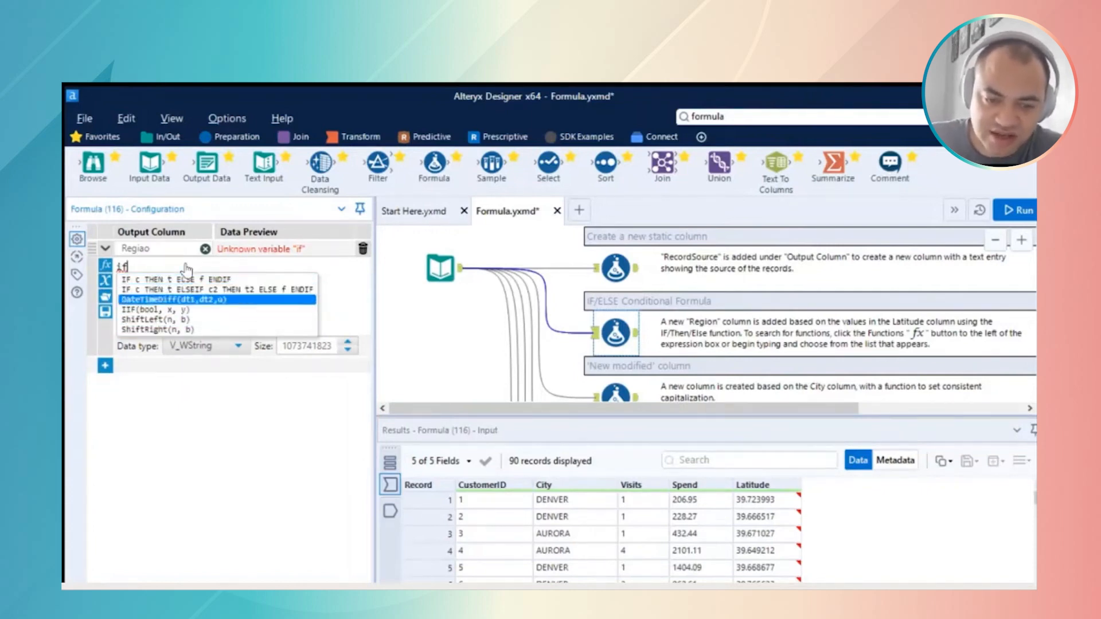
{"action": "key", "text": "Up"}
{"action": "key", "text": "Up"}
{"action": "key", "text": "Up"}
{"action": "key", "text": "Up"}
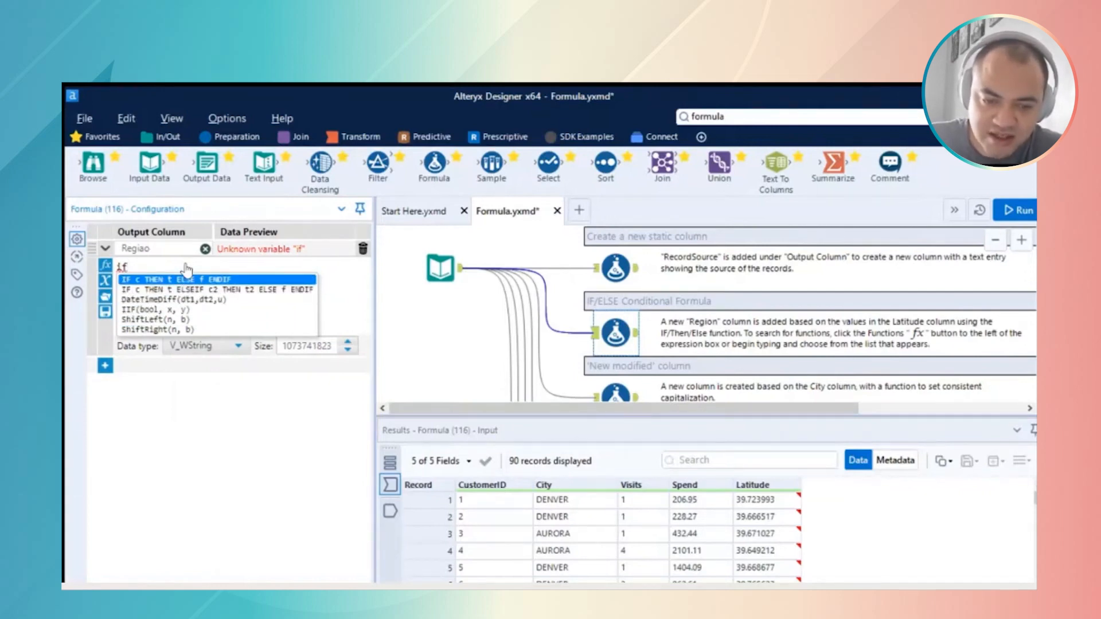
{"action": "key", "text": "Down"}
{"action": "key", "text": "Up"}
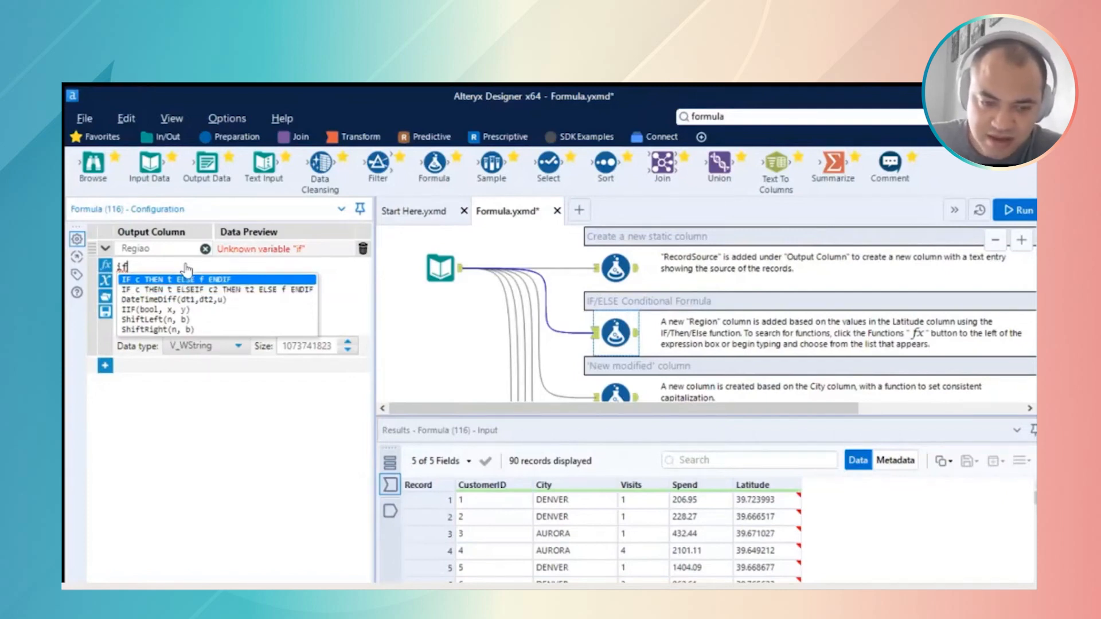
{"action": "key", "text": "Return"}
- Replace the template's condition placeholder c with [Latitude] > 39.7
{"action": "key", "text": "Left"}
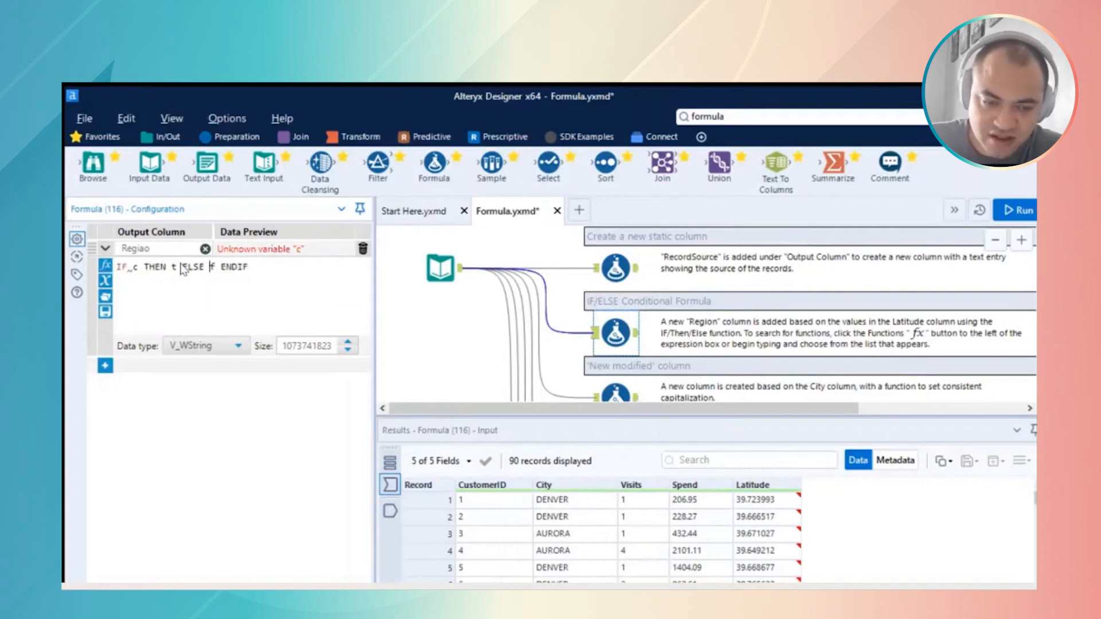
{"action": "key", "text": "Left"}
{"action": "key", "text": "BackSpace"}
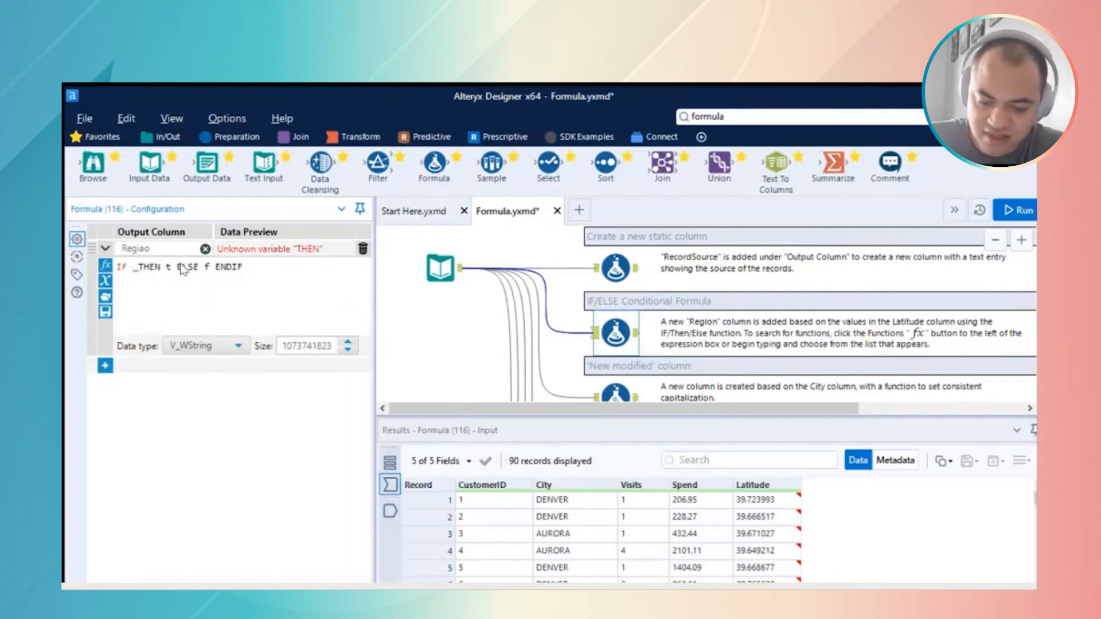
{"action": "type", "text": "[Latitude]"}
{"action": "key", "text": "Return"}
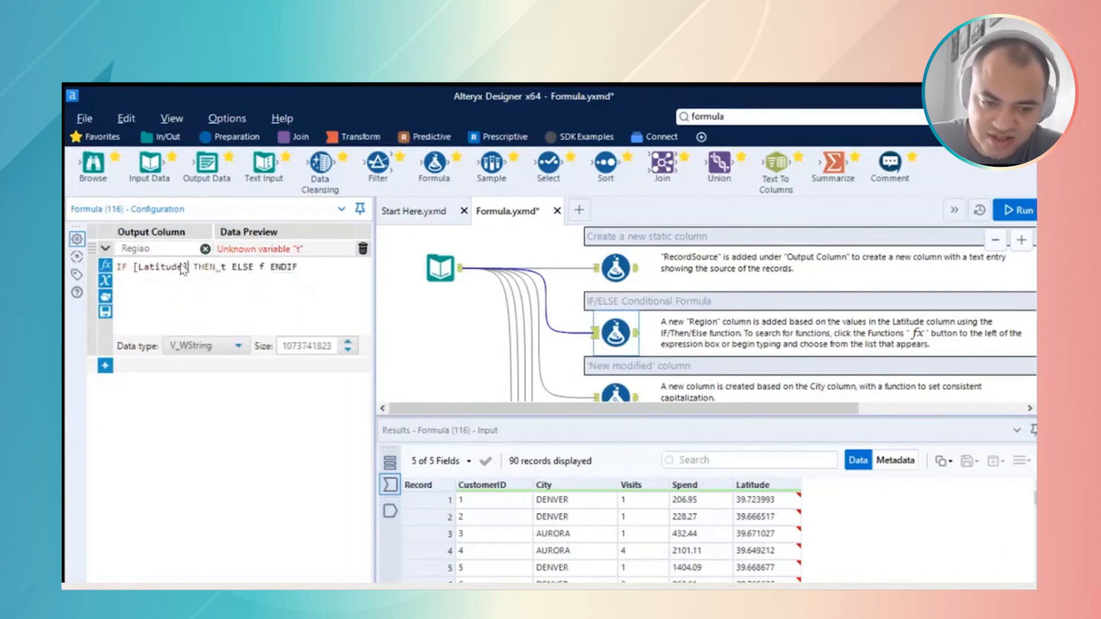
{"action": "type", "text": "> "}
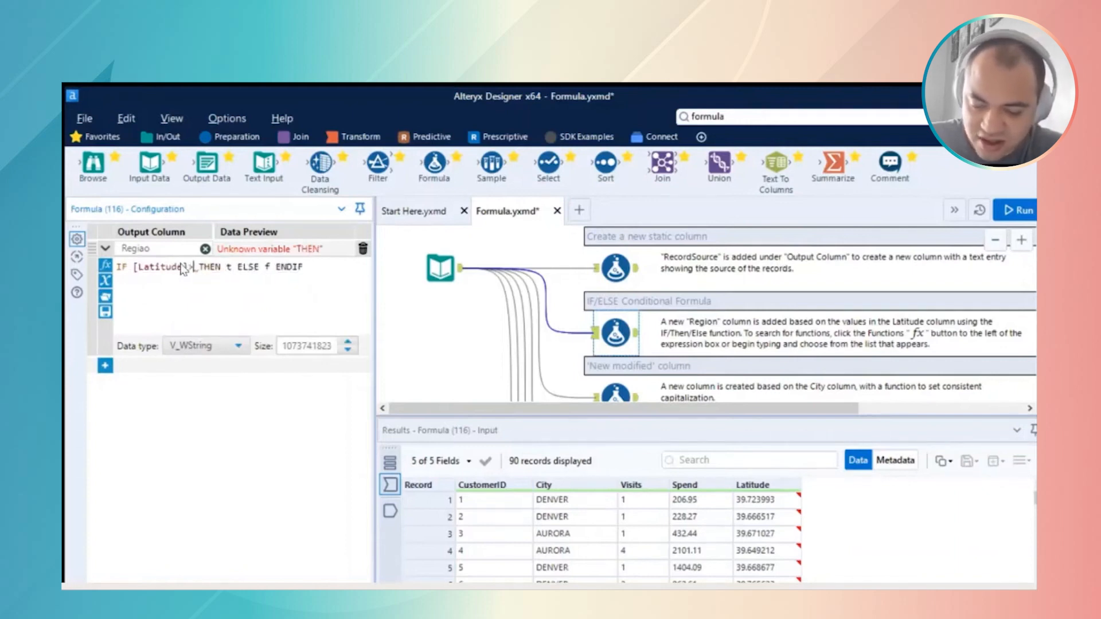
{"action": "type", "text": "39.7"}
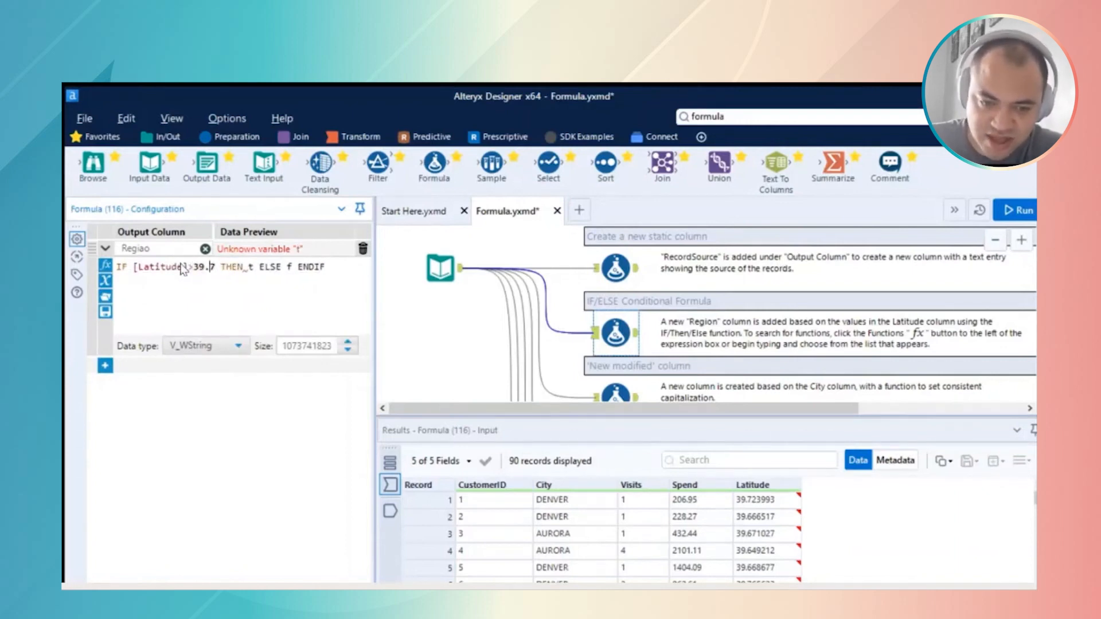
- Replace the template's THEN placeholder t with the text "Norte" in quotation marks
{"action": "key", "text": "Right"}
{"action": "key", "text": "Right"}
{"action": "key", "text": "Right"}
{"action": "key", "text": "Right"}
{"action": "key", "text": "Right"}
{"action": "key", "text": "Right"}
{"action": "key", "text": "Right"}
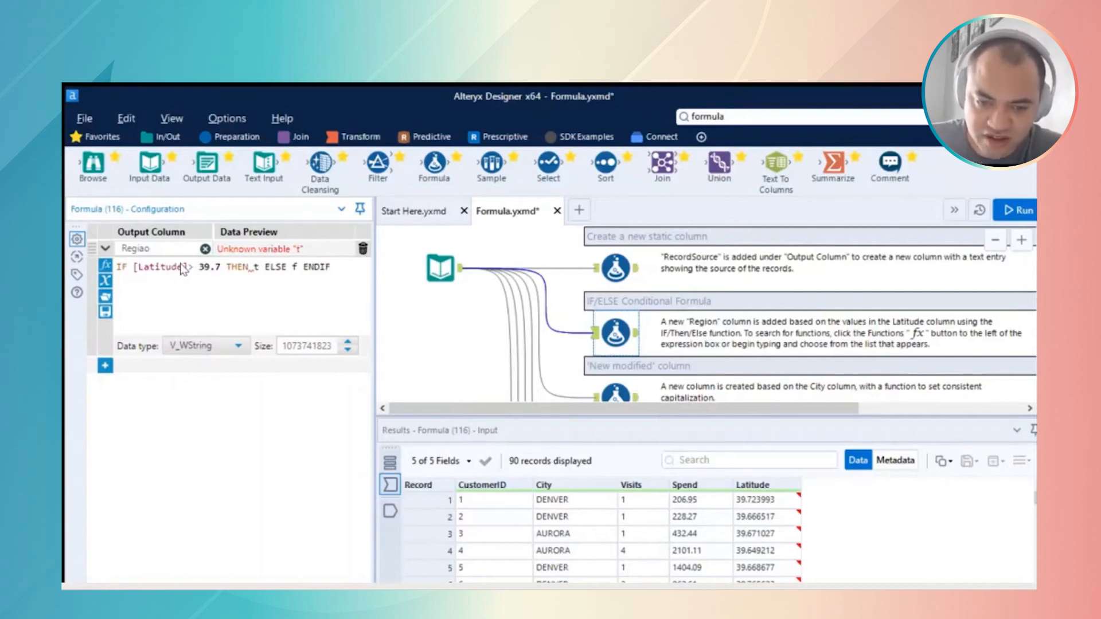
{"action": "key", "text": "BackSpace"}
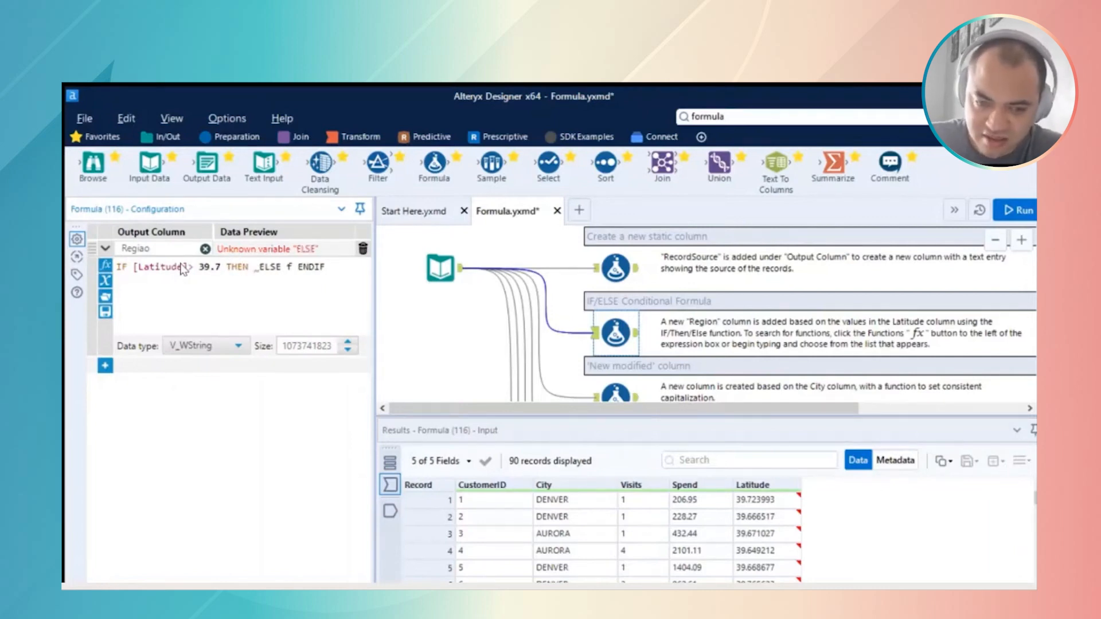
{"action": "type", "text": "\"Norte"}
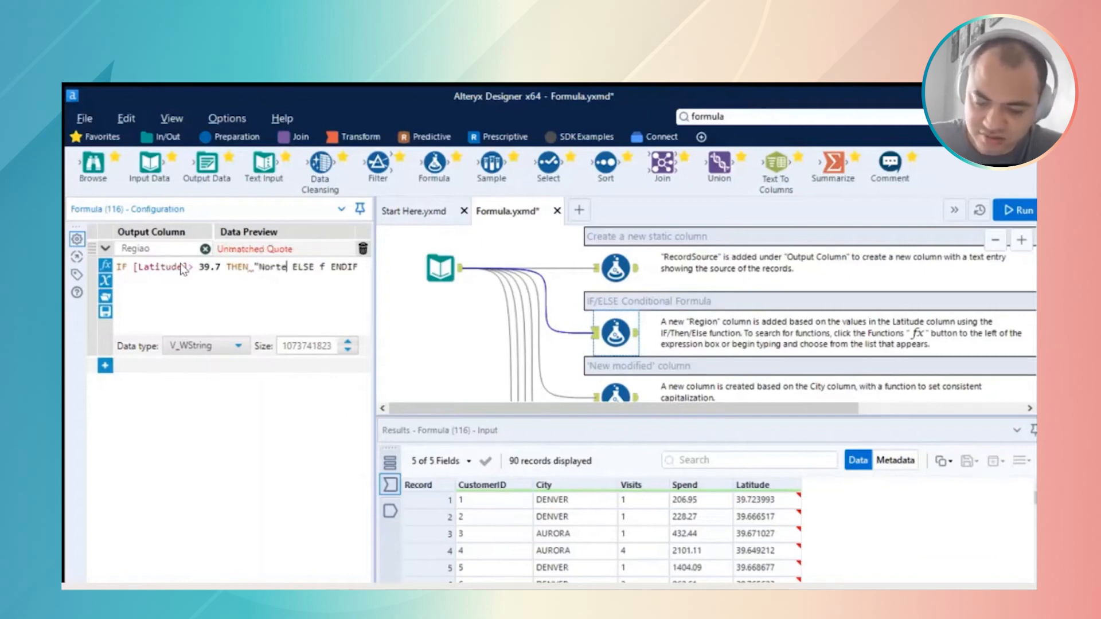
{"action": "type", "text": "\""}
- Replace the template's ELSE placeholder f with the text "Sul" in quotation marks
{"action": "key", "text": "Right"}
{"action": "key", "text": "Right"}
{"action": "key", "text": "Right"}
{"action": "key", "text": "Right"}
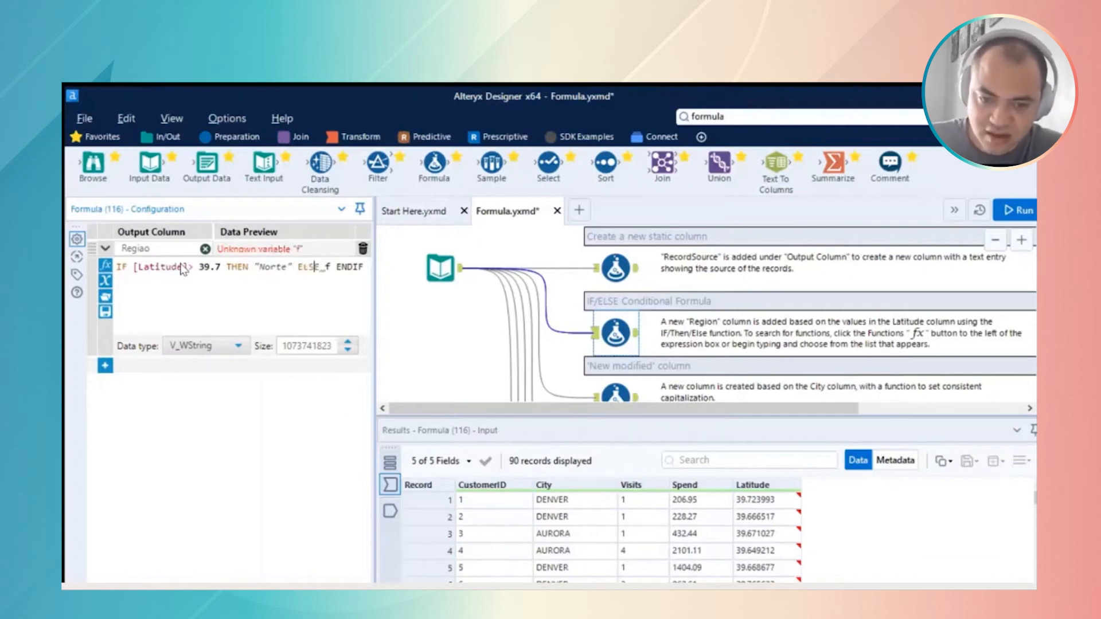
{"action": "key", "text": "BackSpace"}
{"action": "type", "text": "\"Sul\""}
- Break the Regiao expression into separate lines so THEN, ELSE and ENDIF each start a new line
{"action": "key", "text": "Left"}
{"action": "key", "text": "Left"}
{"action": "key", "text": "Left"}
{"action": "key", "text": "Left"}
{"action": "key", "text": "Left"}
{"action": "key", "text": "Left"}
{"action": "key", "text": "Left"}
{"action": "key", "text": "Left"}
{"action": "key", "text": "Left"}
{"action": "key", "text": "Left"}
{"action": "key", "text": "Left"}
{"action": "key", "text": "Left"}
{"action": "key", "text": "Left"}
{"action": "key", "text": "Left"}
{"action": "key", "text": "Left"}
{"action": "key", "text": "Left"}
{"action": "key", "text": "Left"}
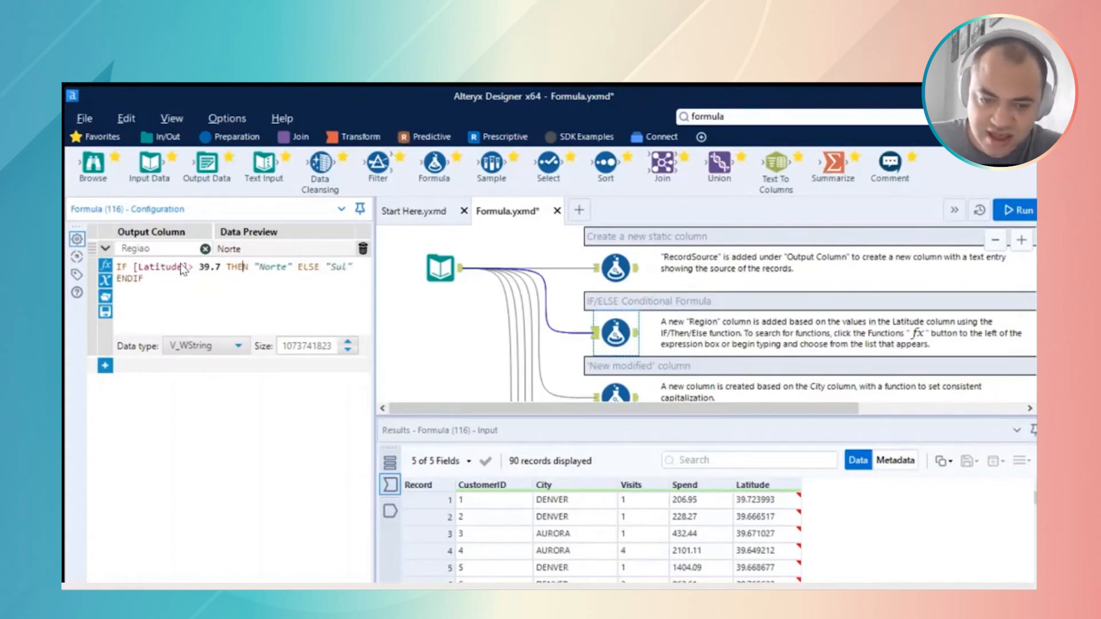
{"action": "key", "text": "Return"}
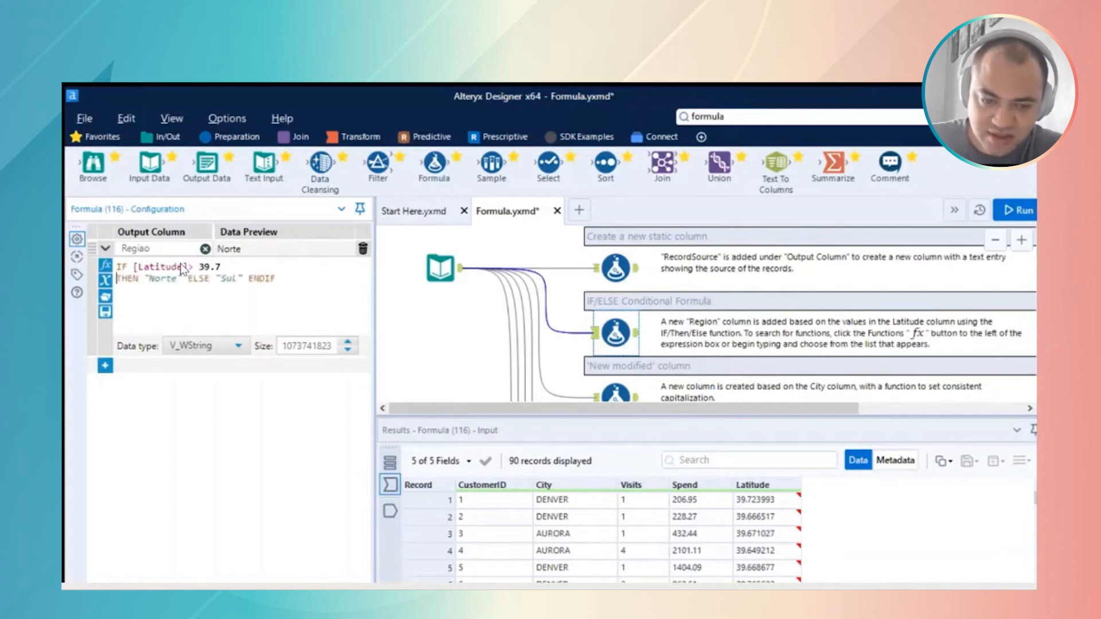
{"action": "key", "text": "Return"}
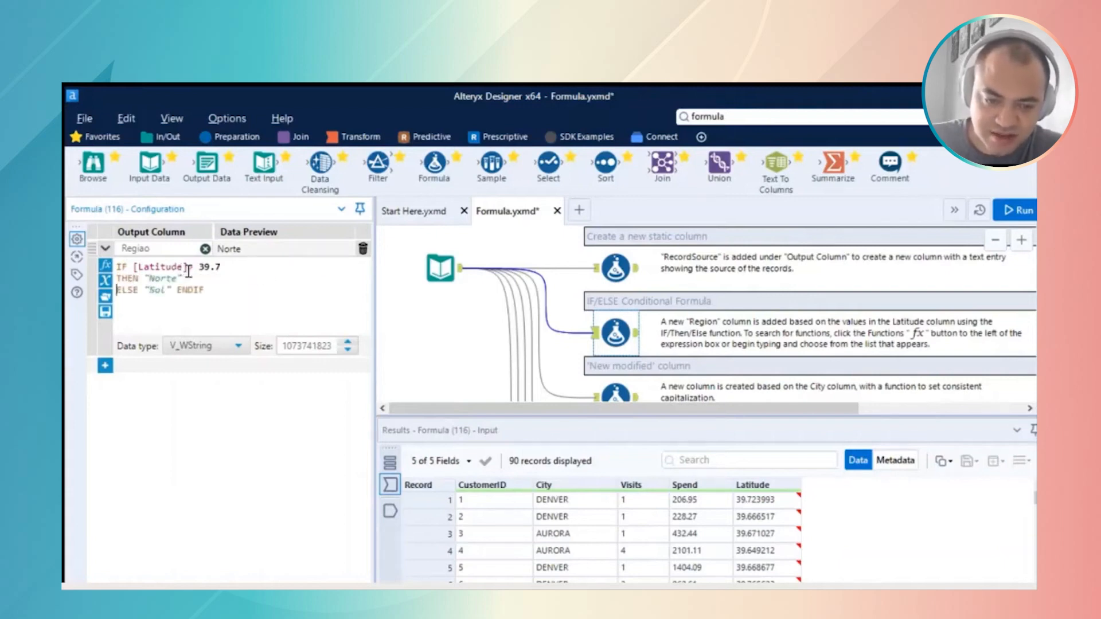
{"action": "key", "text": "Return"}
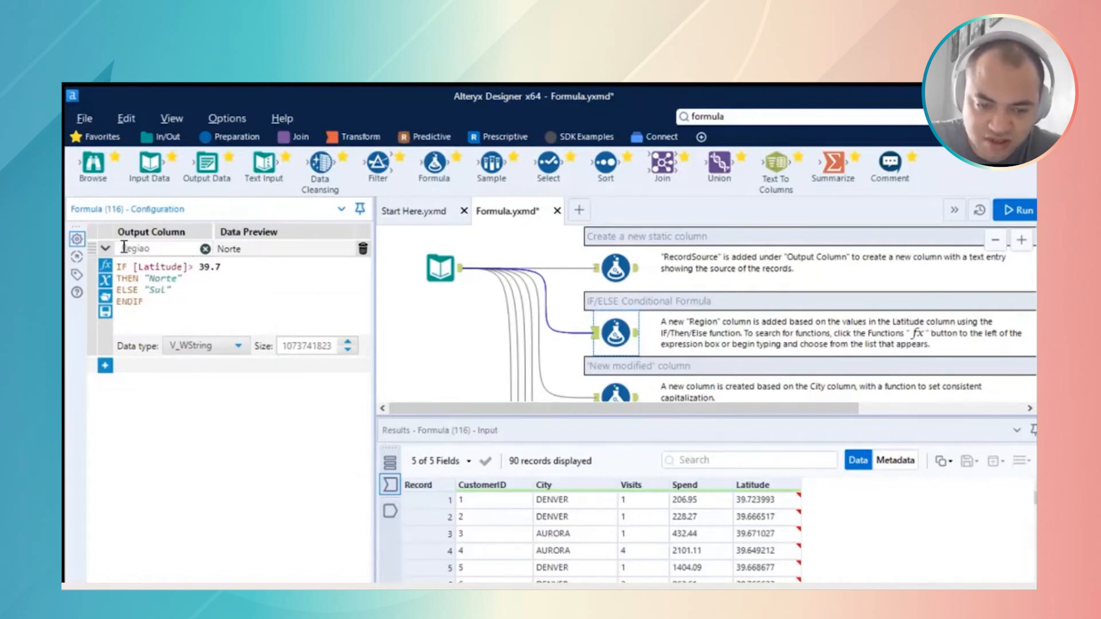
- Run the workflow and review the Regiao column in the IF/ELSE Formula tool's output results
{"action": "key", "text": "ctrl+a"}
{"action": "left_click", "coordinate": [1008, 186]}
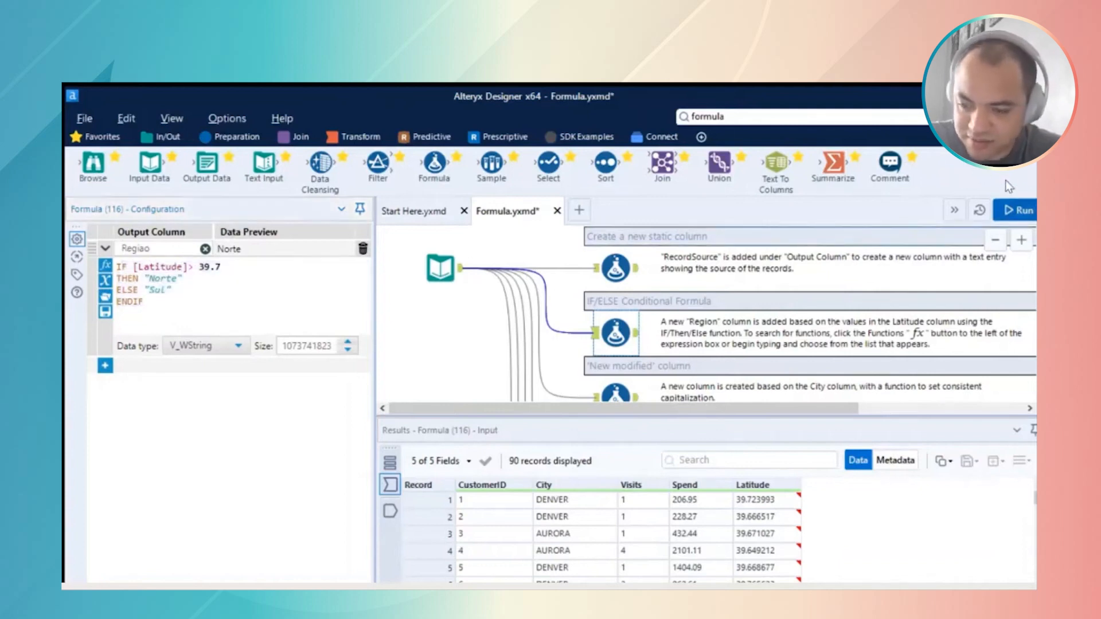
{"action": "left_click", "coordinate": [1013, 210]}
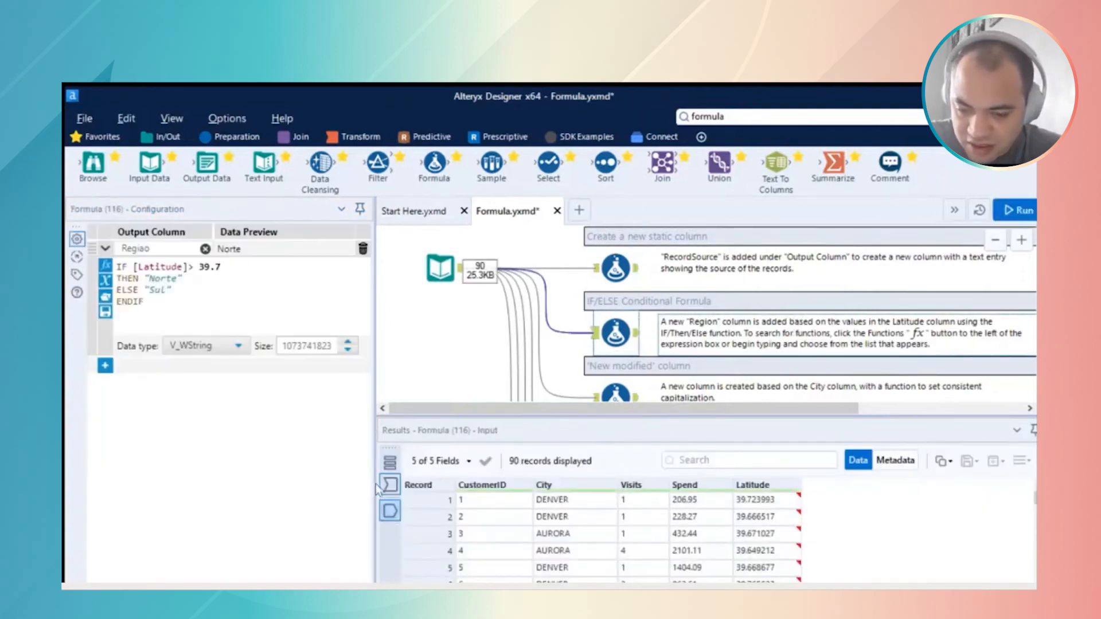
{"action": "left_click", "coordinate": [389, 510]}
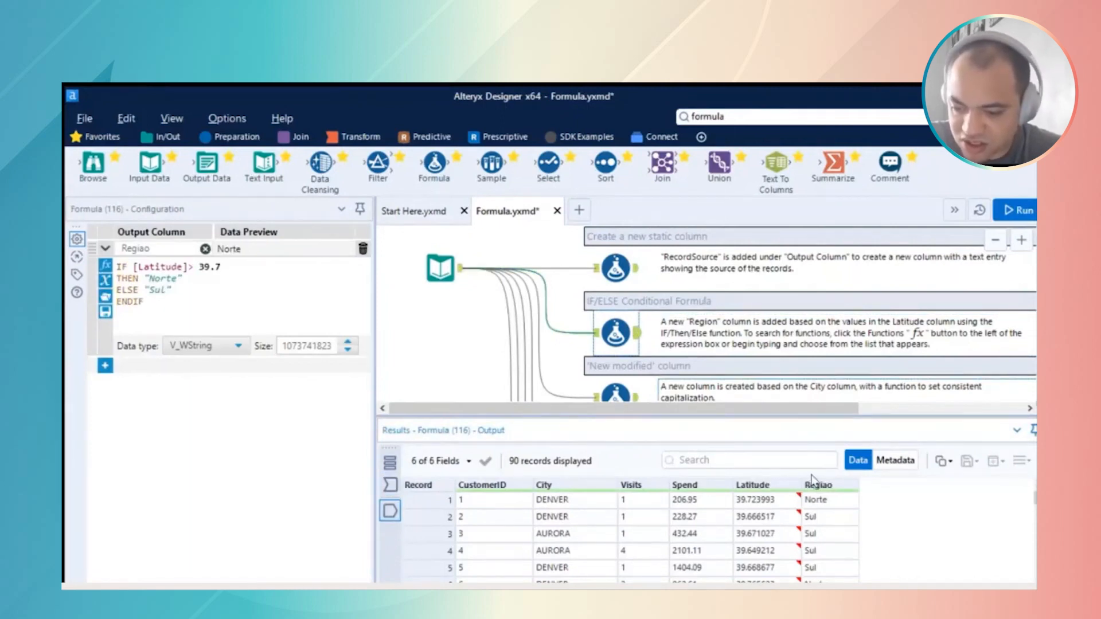
{"action": "scroll", "coordinate": [808, 519], "scroll_direction": "down", "scroll_amount": 3}
{"action": "scroll", "coordinate": [809, 519], "scroll_direction": "up", "scroll_amount": 3}
{"action": "scroll", "coordinate": [809, 518], "scroll_direction": "down", "scroll_amount": 3}
{"action": "scroll", "coordinate": [809, 517], "scroll_direction": "up", "scroll_amount": 3}
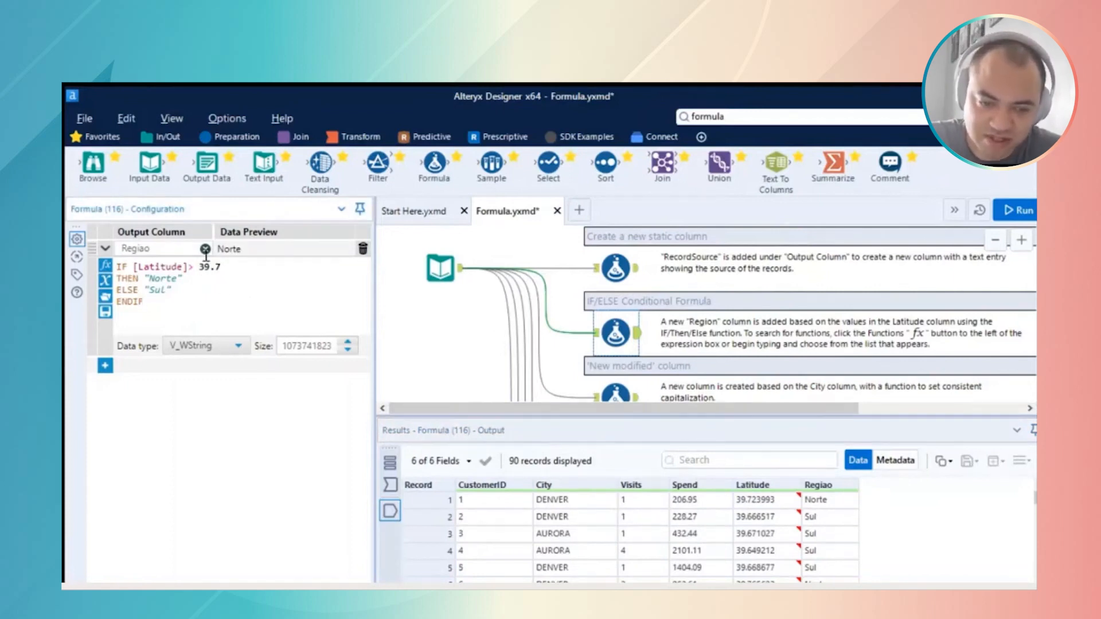
- Compare the IF/ELSE expression with the configuration of the static-column Formula tool
{"action": "left_click_drag", "start_coordinate": [144, 302], "coordinate": [119, 248]}
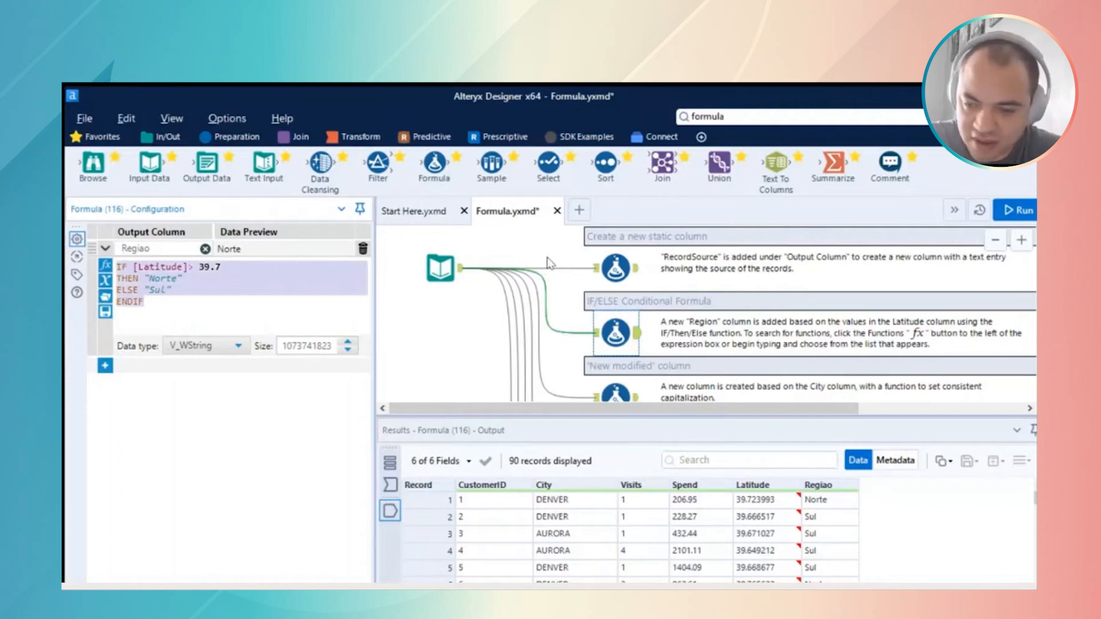
{"action": "left_click", "coordinate": [615, 247]}
{"action": "left_click", "coordinate": [615, 327]}
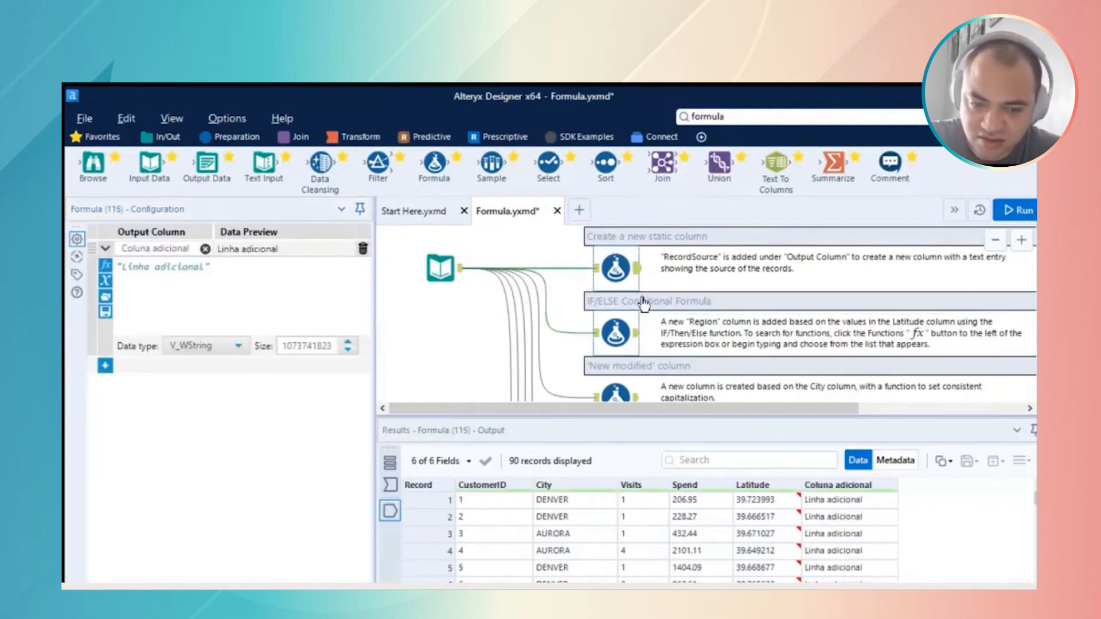
- Rename the output column of the 'New modified' column Formula tool to Cidade_letra_maiuscula
{"action": "scroll", "coordinate": [647, 305], "scroll_direction": "down", "scroll_amount": 1}
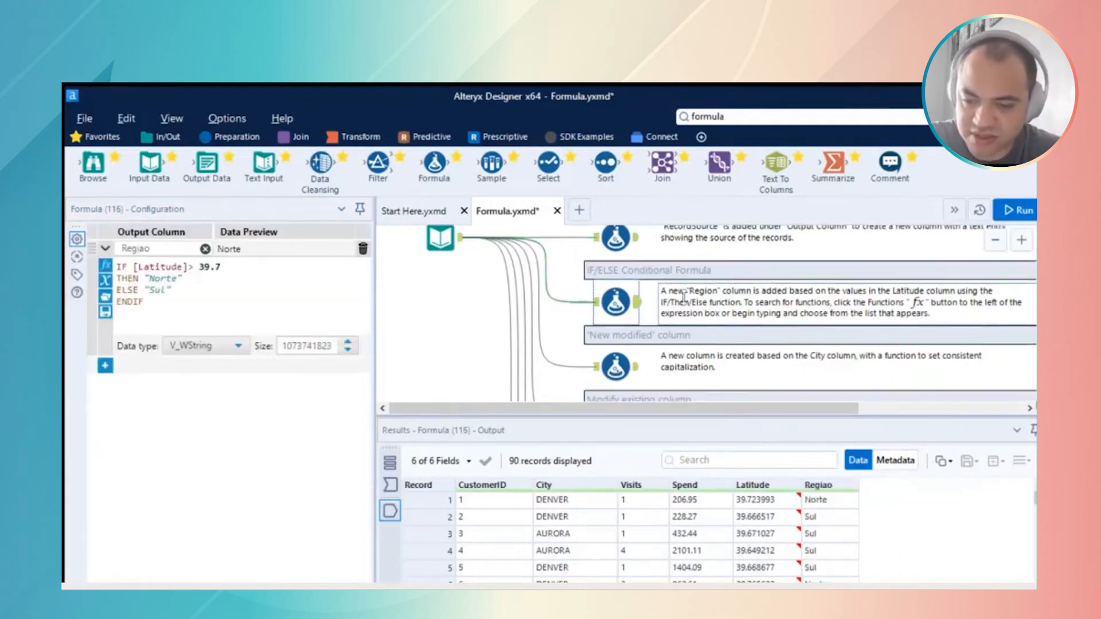
{"action": "scroll", "coordinate": [659, 327], "scroll_direction": "down", "scroll_amount": 1}
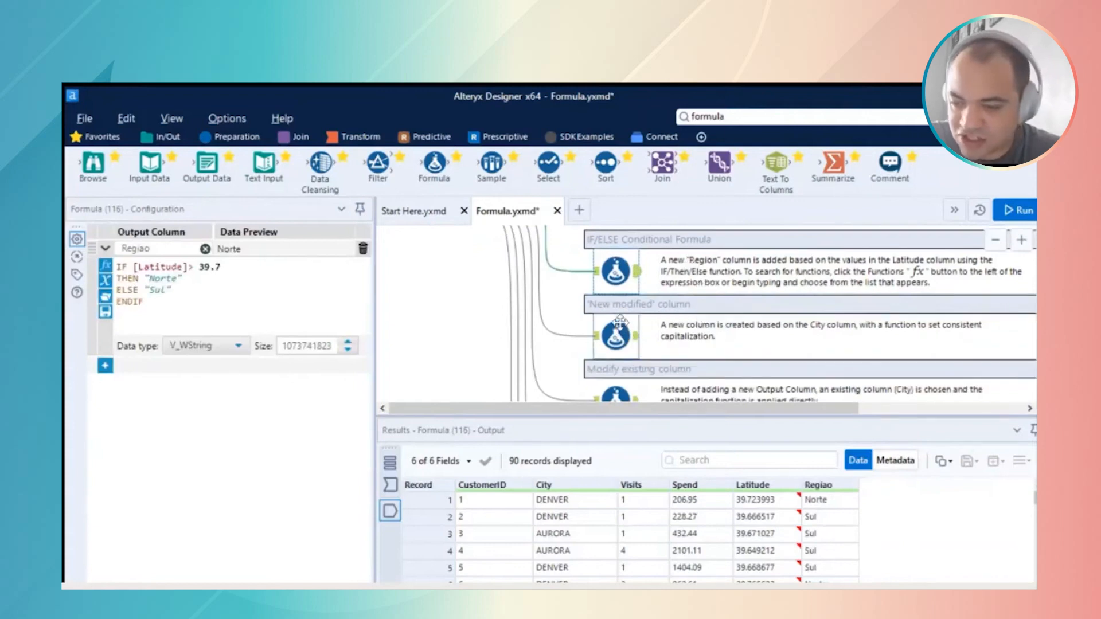
{"action": "left_click", "coordinate": [619, 322]}
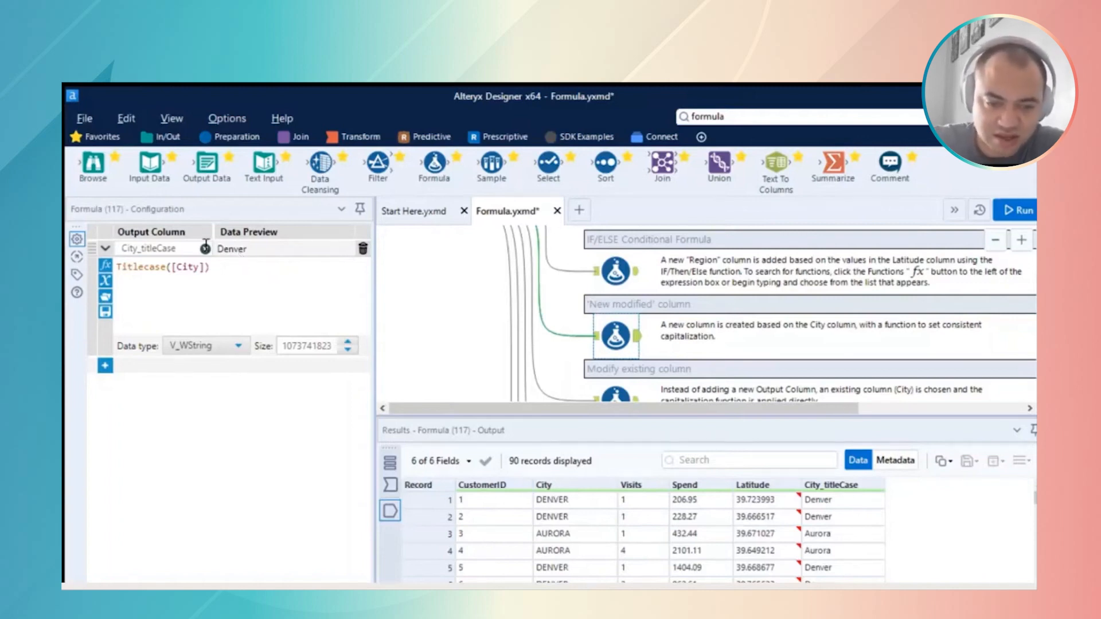
{"action": "double_click", "coordinate": [183, 246]}
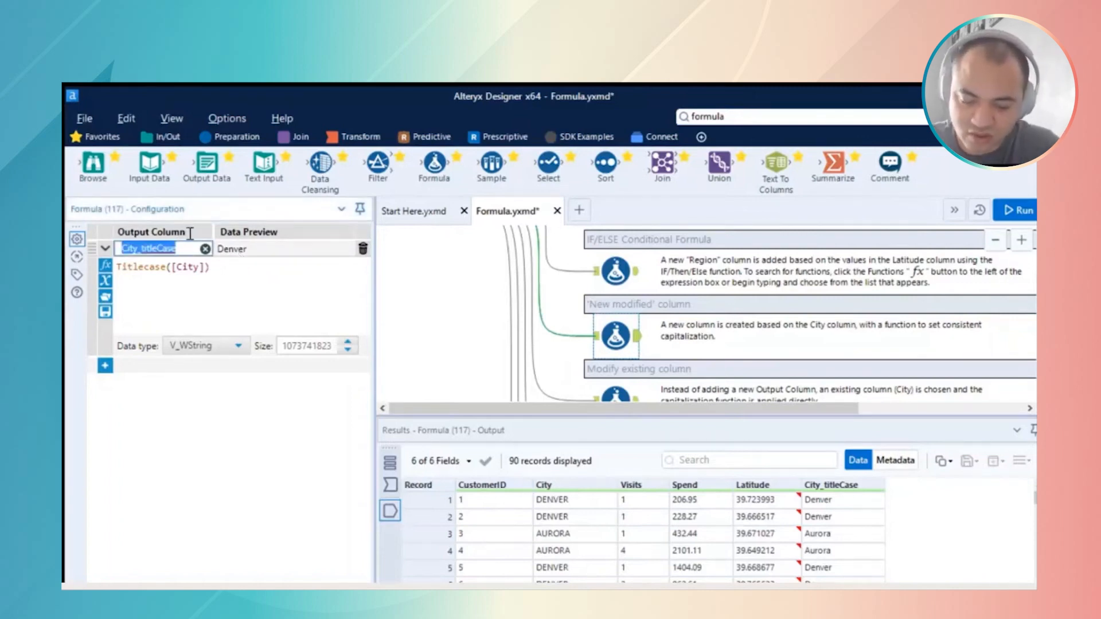
{"action": "type", "text": "Ci"}
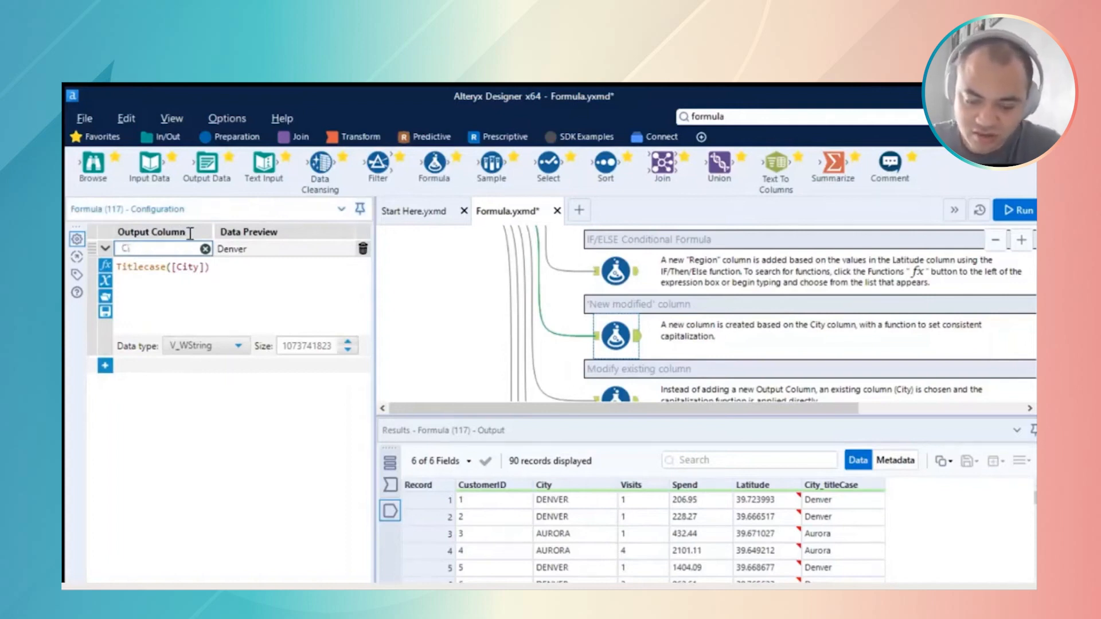
{"action": "type", "text": "tade"}
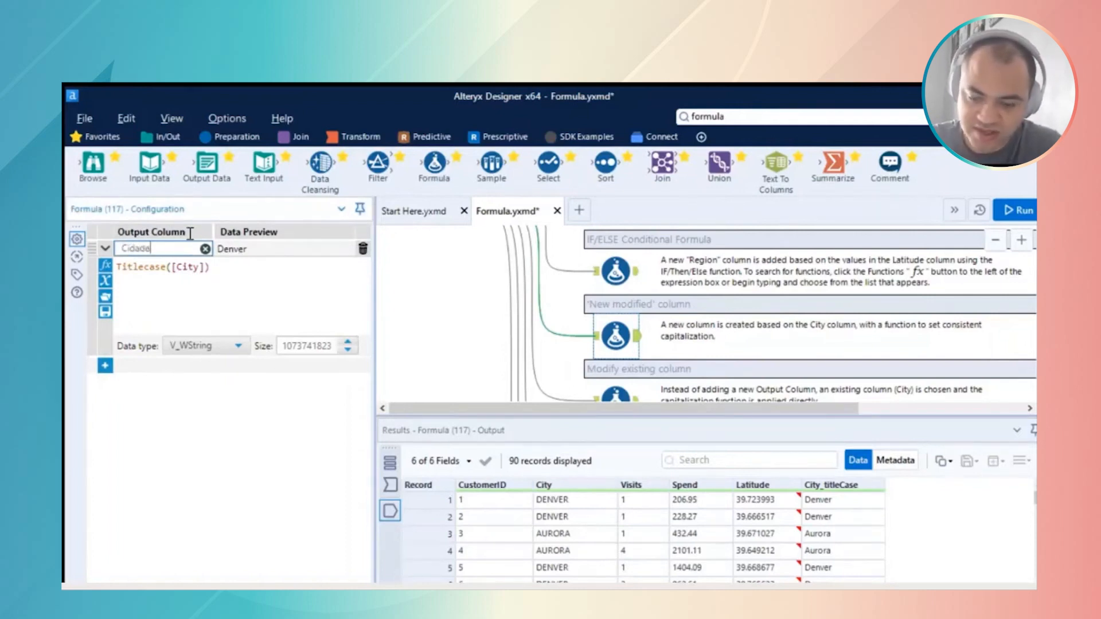
{"action": "type", "text": "_le"}
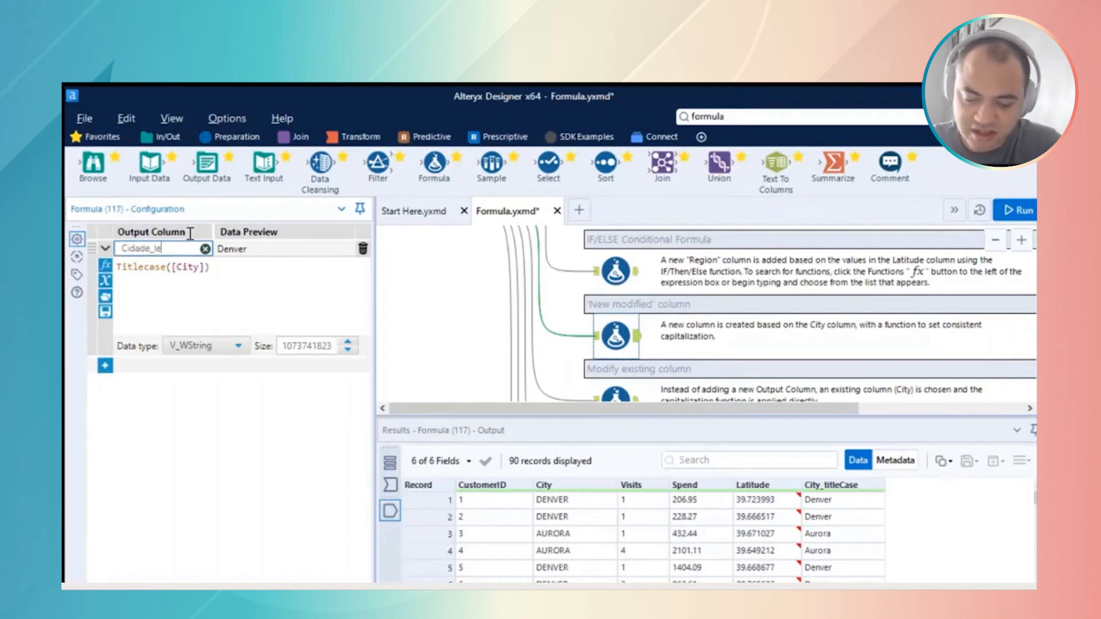
{"action": "type", "text": "tra_"}
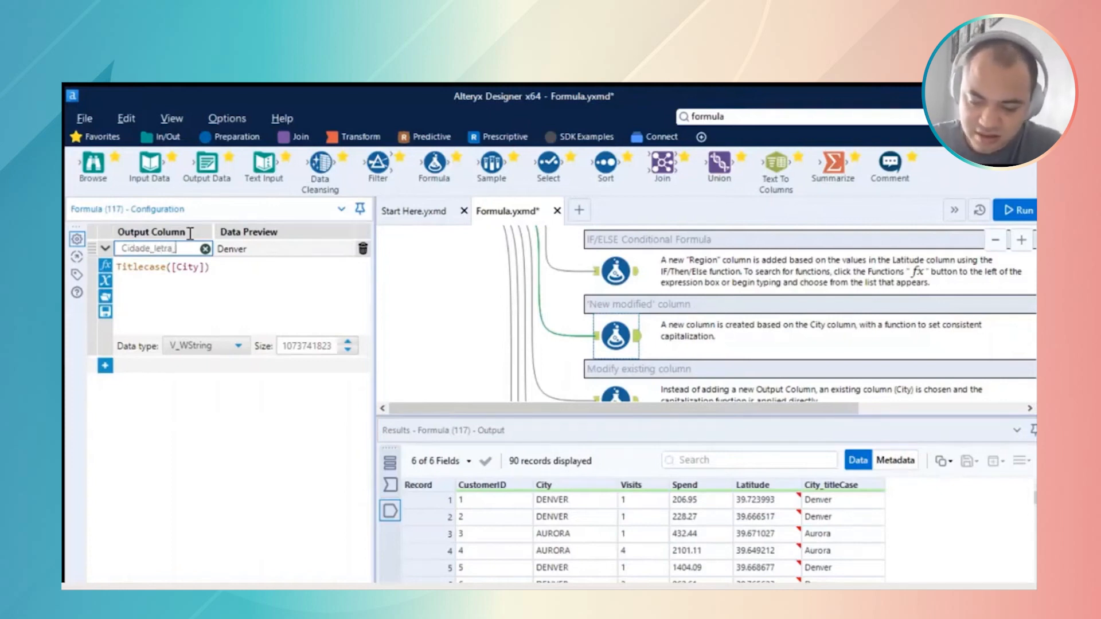
{"action": "type", "text": "maius"}
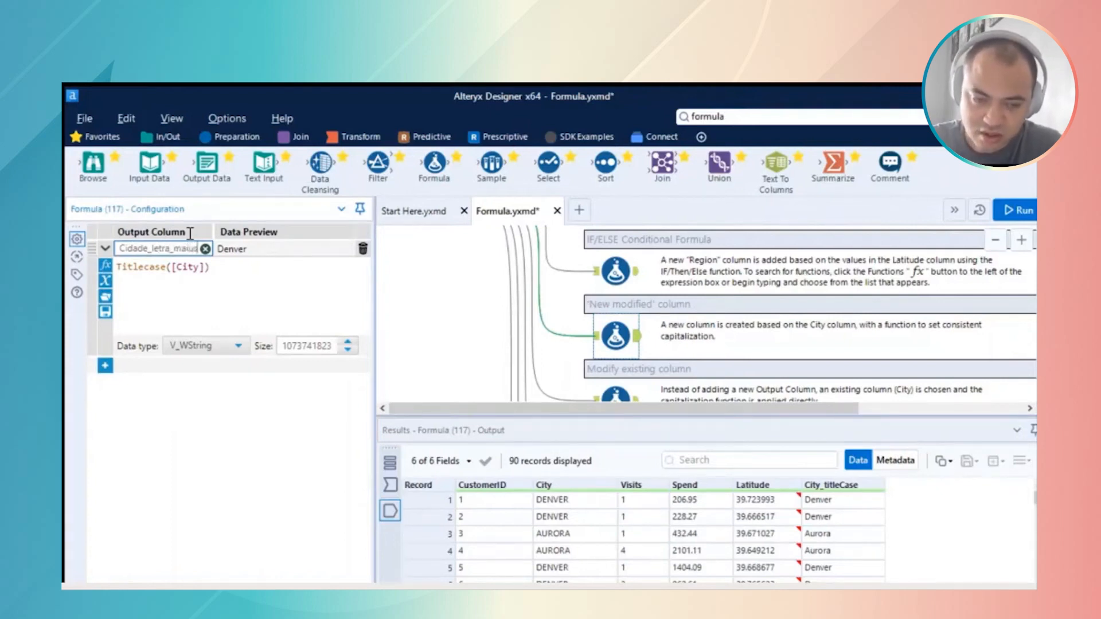
{"action": "type", "text": "cula"}
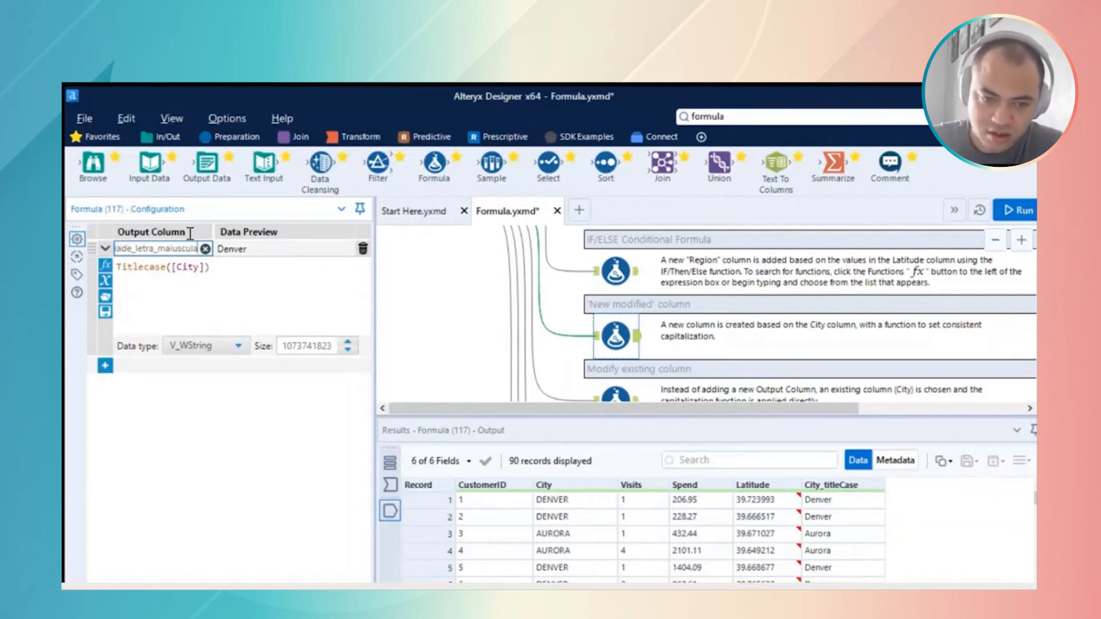
{"action": "left_click", "coordinate": [200, 267]}
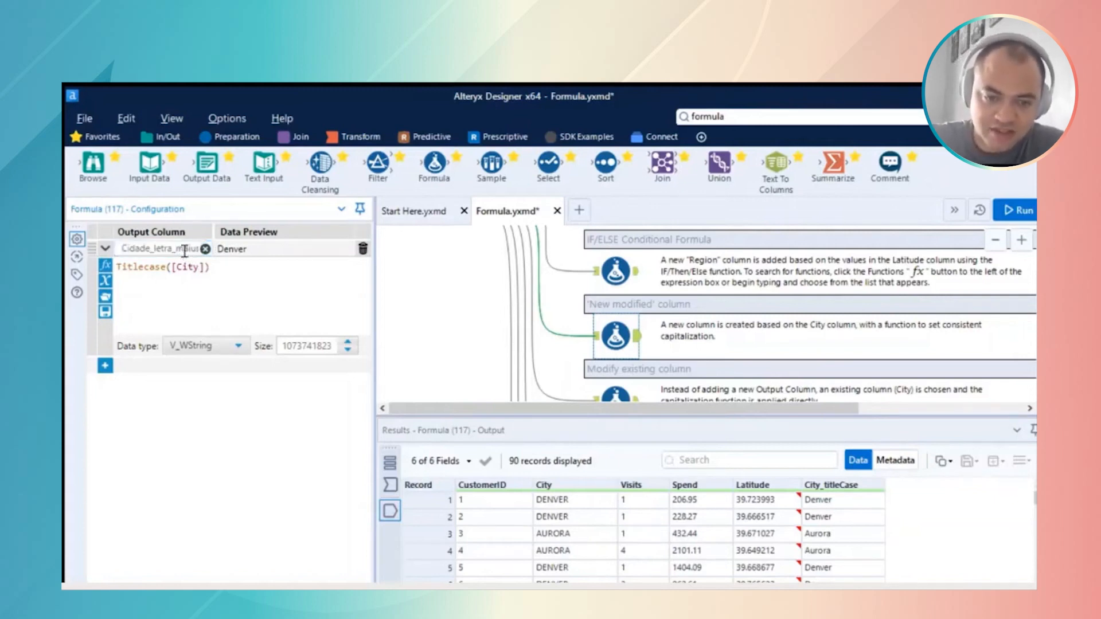
- Rebuild the Cidade_letra_maiuscula expression from the suggested TitleCase function with [City] as its argument
{"action": "double_click", "coordinate": [155, 248]}
{"action": "left_click", "coordinate": [173, 247]}
{"action": "left_click", "coordinate": [155, 266]}
{"action": "mouse_move", "coordinate": [123, 266]}
{"action": "left_mouse_down"}
{"action": "mouse_move", "coordinate": [207, 267]}
{"action": "mouse_move", "coordinate": [123, 252]}
{"action": "left_mouse_up"}
{"action": "type", "text": "Tit"}
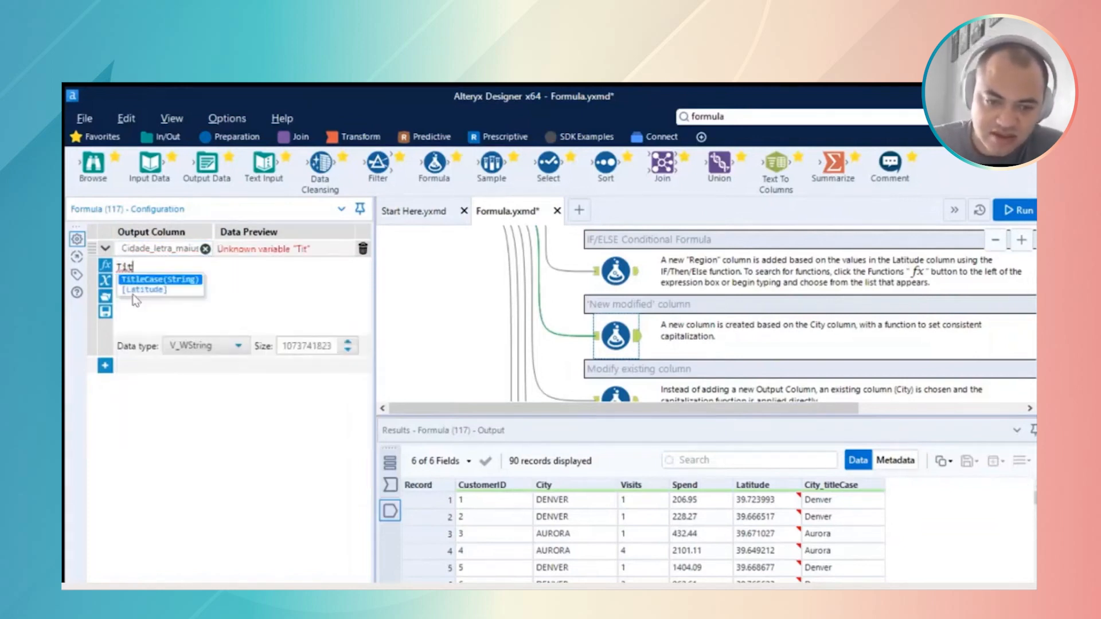
{"action": "key", "text": "Return"}
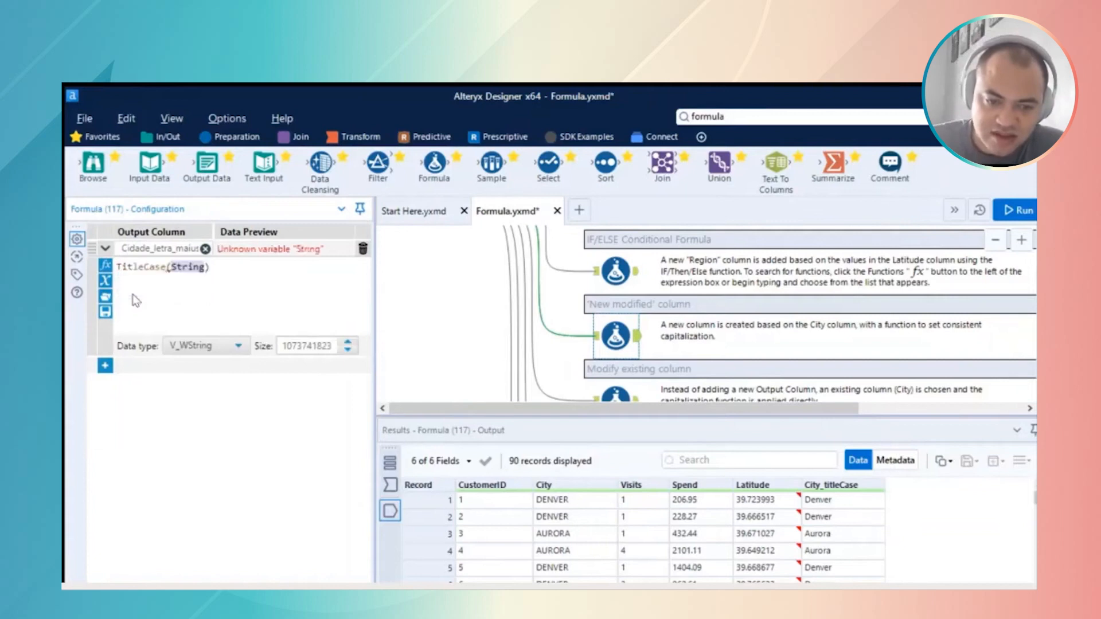
{"action": "key", "text": "shift+Left"}
{"action": "key", "text": "shift+Left"}
{"action": "key", "text": "shift+Left"}
{"action": "key", "text": "shift+Left"}
{"action": "key", "text": "shift+Left"}
{"action": "key", "text": "shift+Left"}
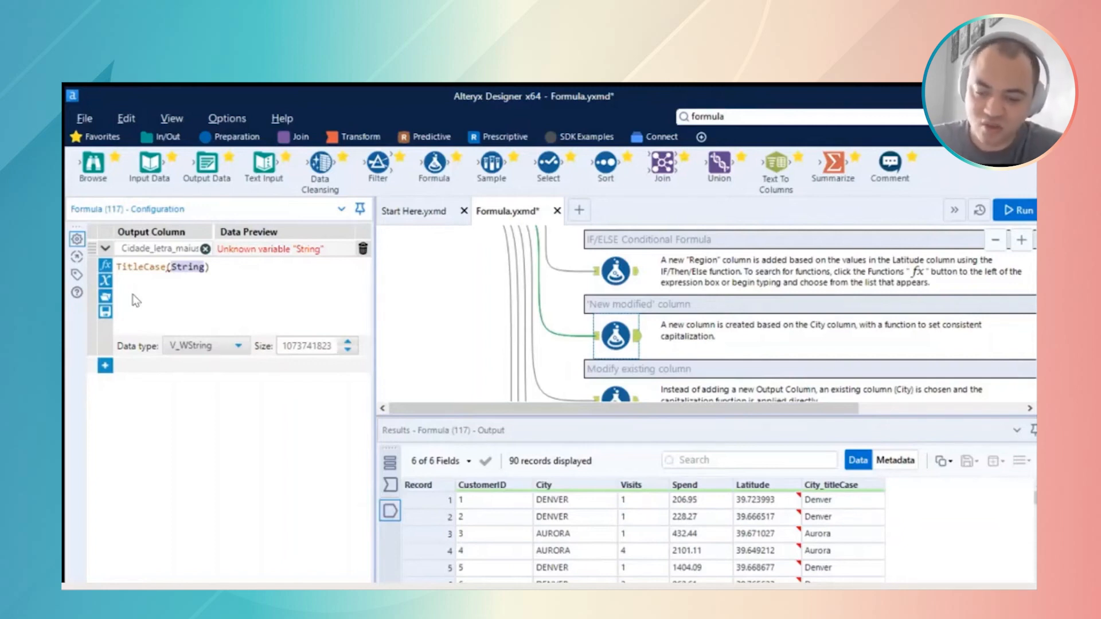
{"action": "type", "text": "[City]"}
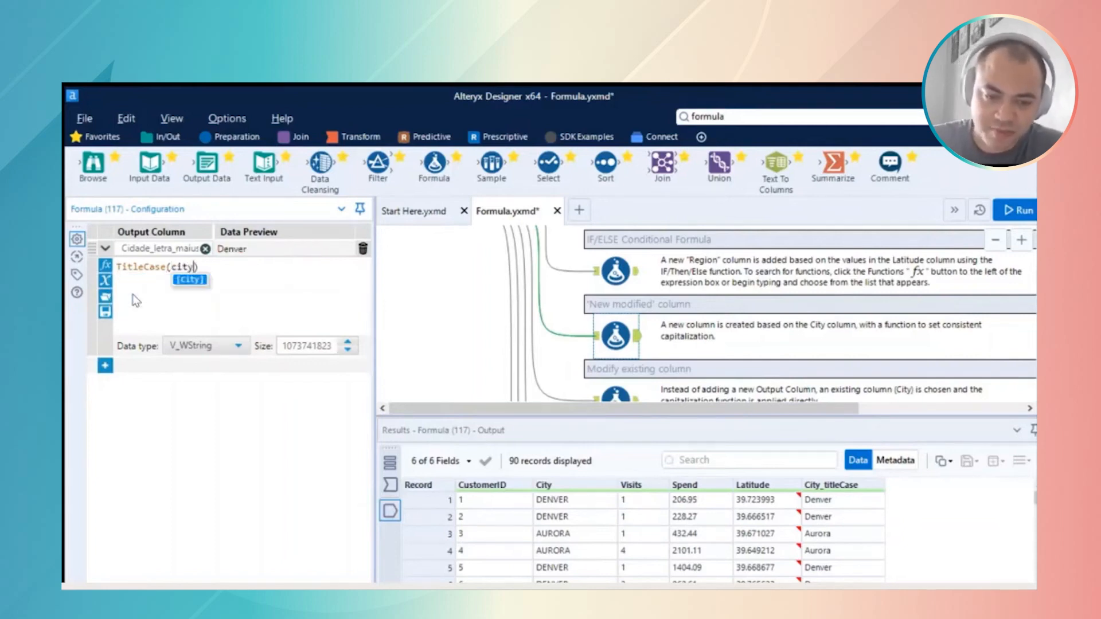
{"action": "key", "text": "Right"}
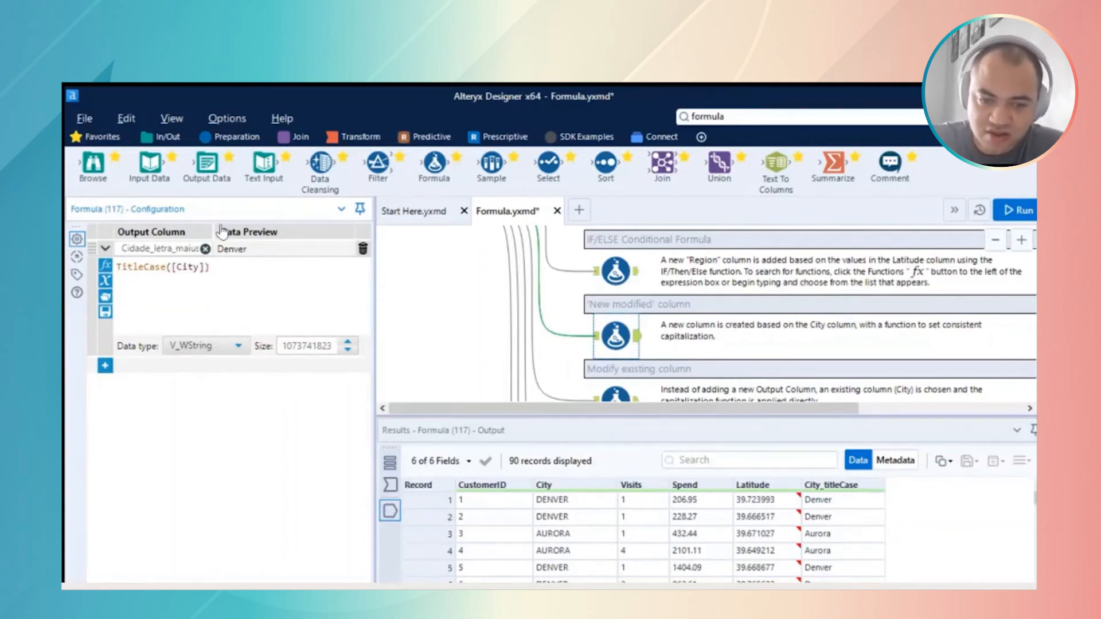
- Replace the word Title in the expression with the suggested function Uppercase(String)
{"action": "left_click", "coordinate": [147, 247]}
{"action": "left_click_drag", "start_coordinate": [146, 247], "coordinate": [118, 247]}
{"action": "type", "text": "upper"}
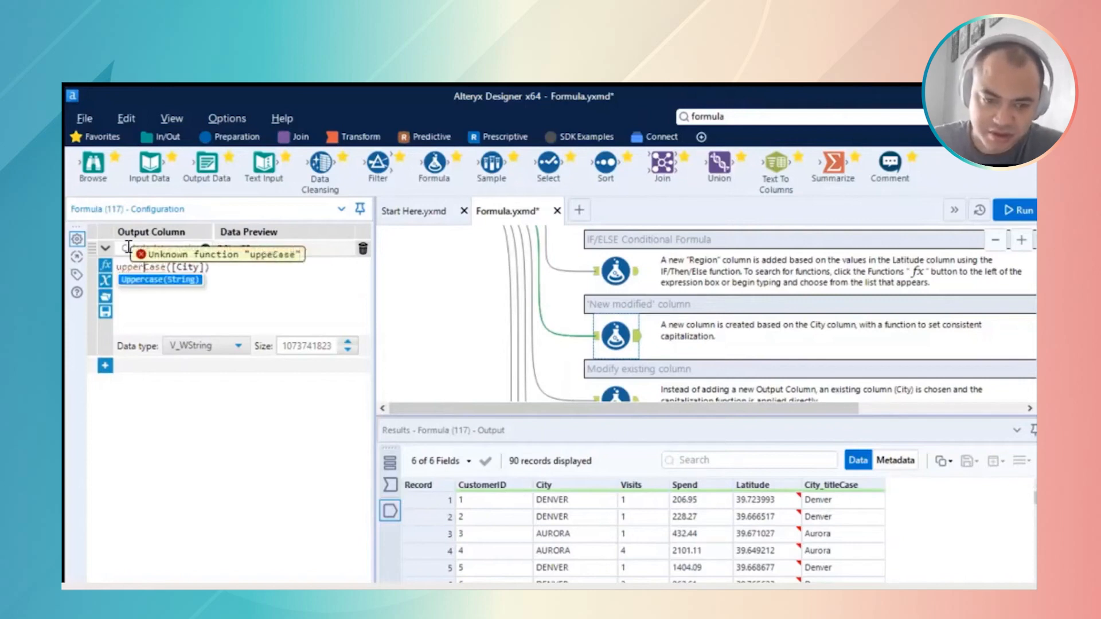
{"action": "key", "text": "Return"}
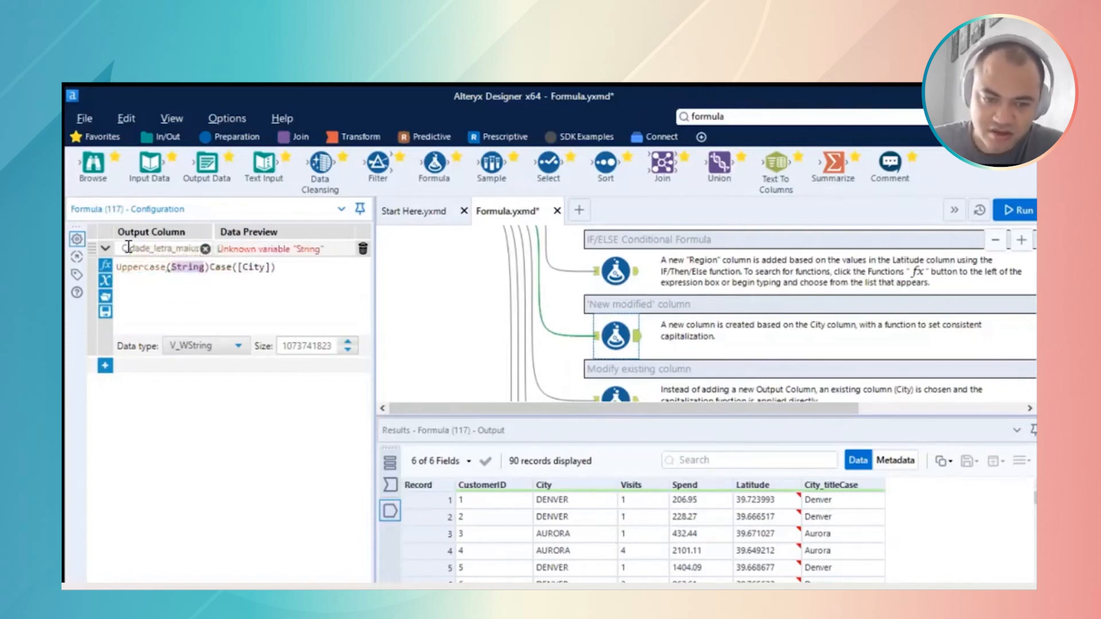
- Remove the surplus String placeholder and leftover Case text so the expression reads Uppercase([City])
{"action": "key", "text": "Right"}
{"action": "key", "text": "Right"}
{"action": "key", "text": "Right"}
{"action": "key", "text": "Right"}
{"action": "key", "text": "Right"}
{"action": "key", "text": "Right"}
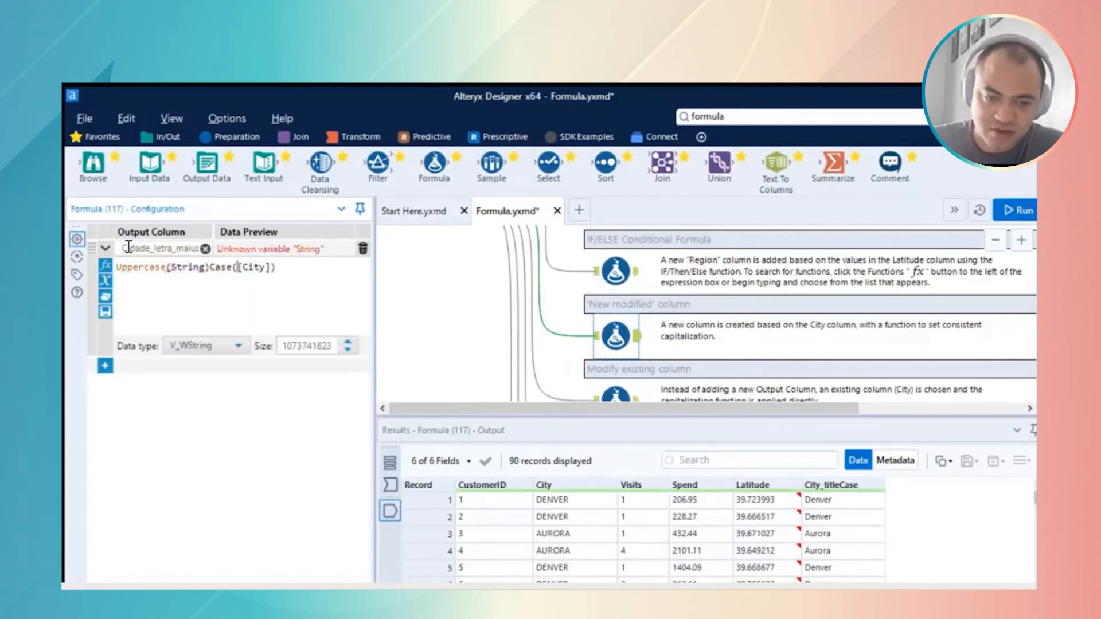
{"action": "key", "text": "BackSpace"}
{"action": "key", "text": "BackSpace"}
{"action": "key", "text": "BackSpace"}
{"action": "key", "text": "BackSpace"}
{"action": "key", "text": "BackSpace"}
{"action": "key", "text": "BackSpace"}
{"action": "key", "text": "BackSpace"}
{"action": "key", "text": "BackSpace"}
{"action": "key", "text": "BackSpace"}
{"action": "key", "text": "BackSpace"}
{"action": "key", "text": "BackSpace"}
{"action": "key", "text": "BackSpace"}
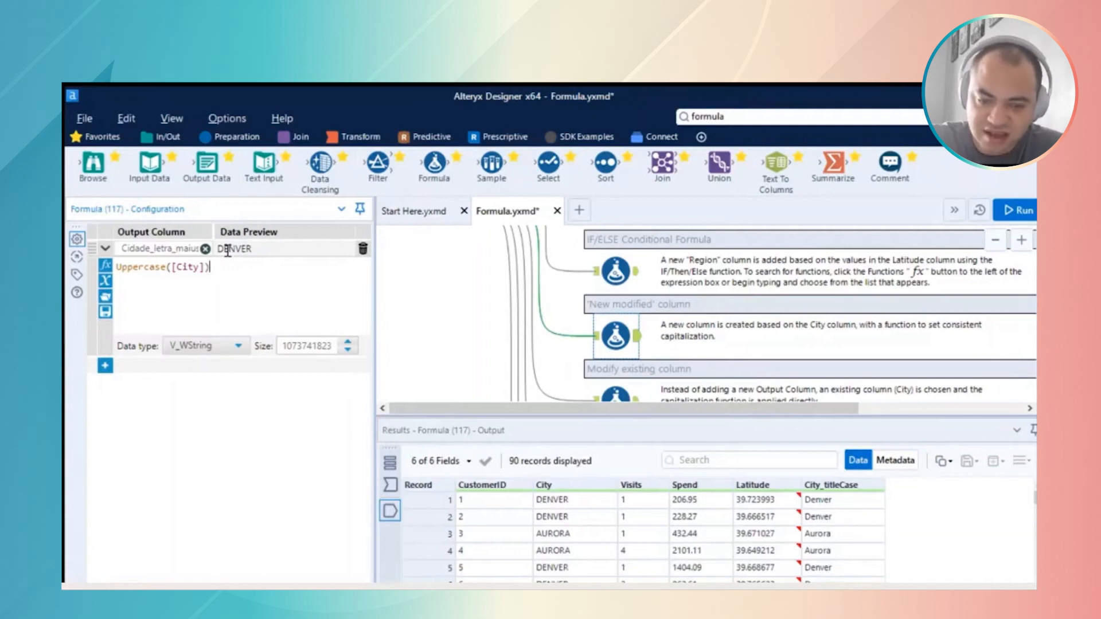
- Change the function in the Cidade_letra_maiuscula expression back to Titlecase, keeping [City] as its argument
{"action": "left_click", "coordinate": [139, 252]}
{"action": "left_click", "coordinate": [145, 249]}
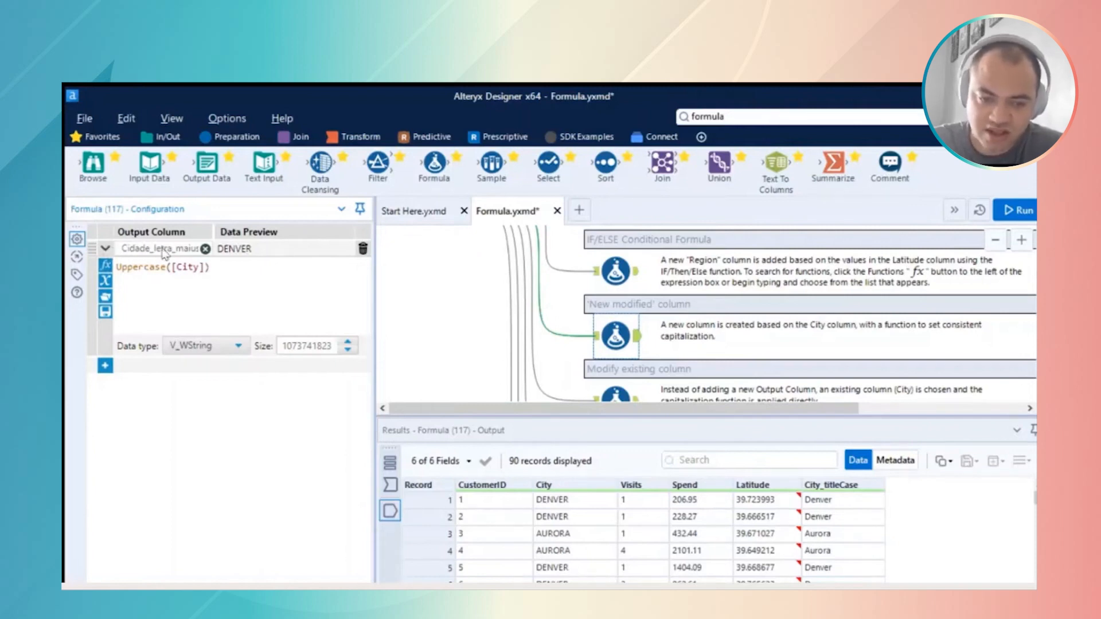
{"action": "key", "text": "BackSpace"}
{"action": "key", "text": "BackSpace"}
{"action": "key", "text": "BackSpace"}
{"action": "key", "text": "BackSpace"}
{"action": "key", "text": "BackSpace"}
{"action": "type", "text": "Titl"}
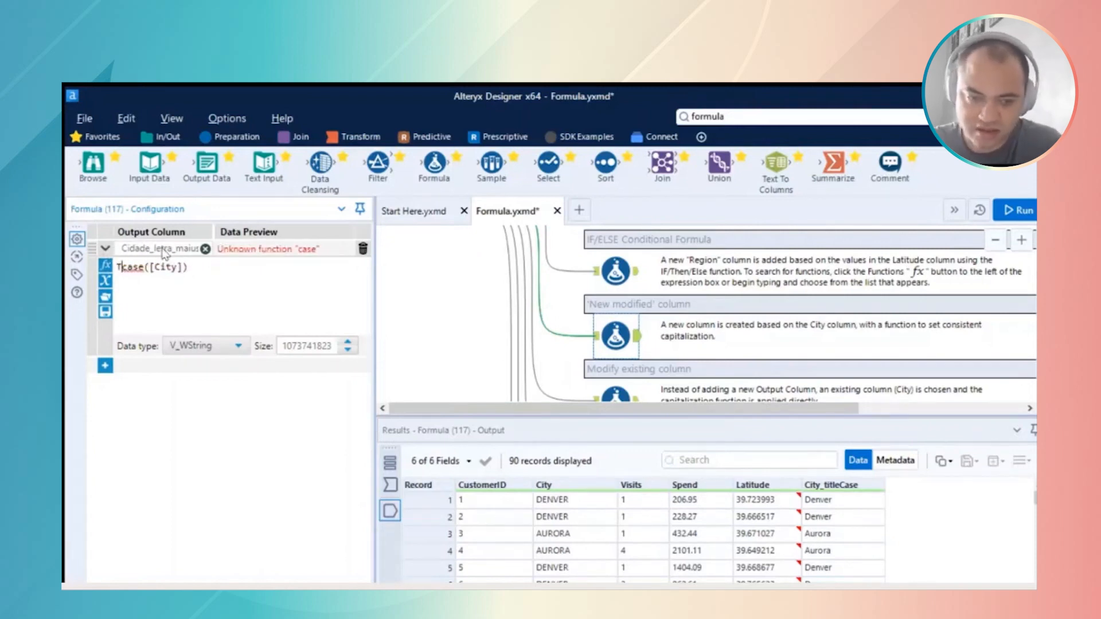
{"action": "type", "text": "e"}
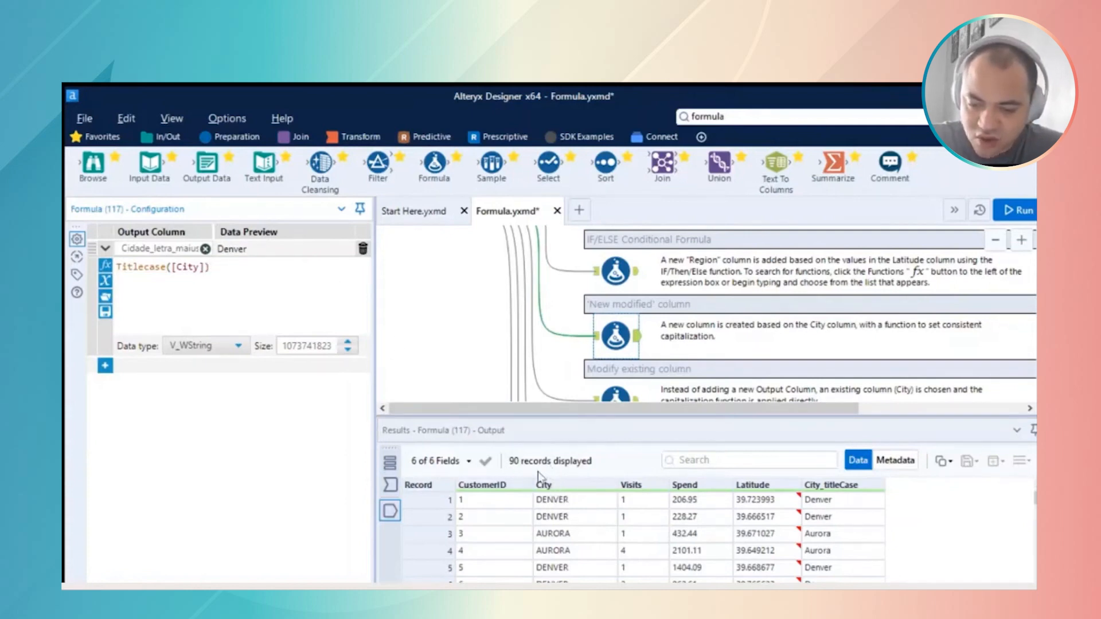
- Select record 9 in the output results to compare its City and City_titleCase values
{"action": "scroll", "coordinate": [551, 501], "scroll_direction": "down", "scroll_amount": 2}
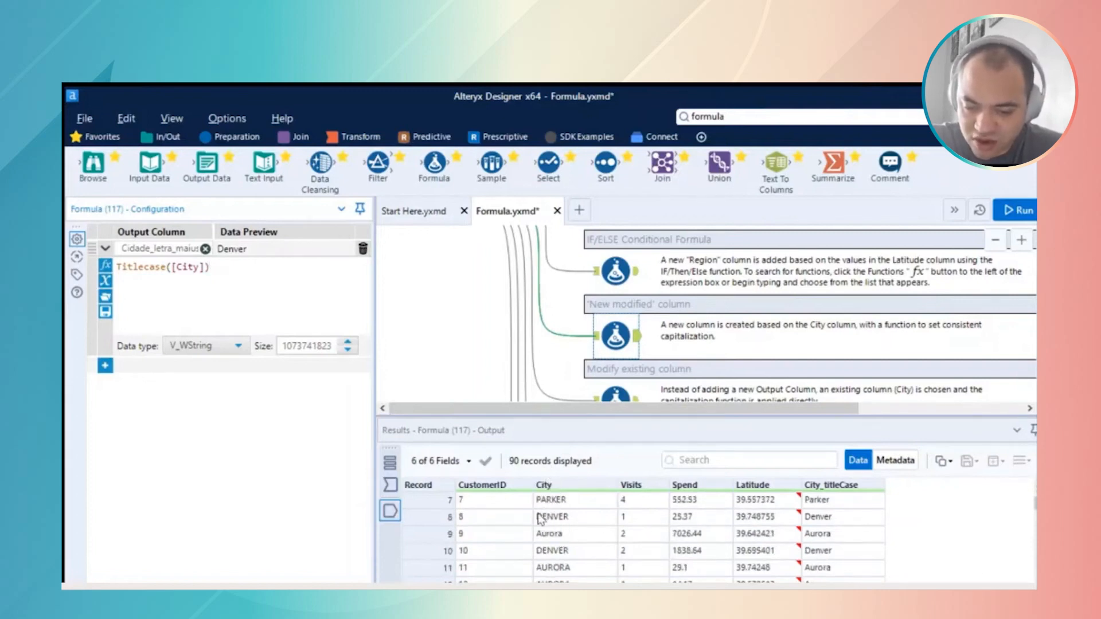
{"action": "left_click", "coordinate": [442, 533]}
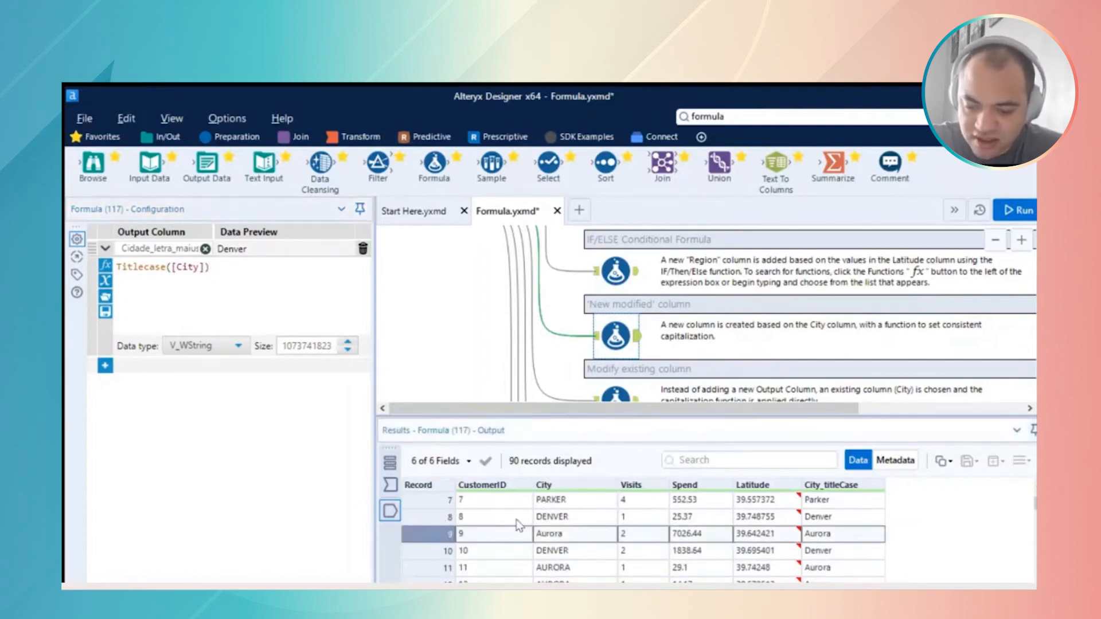
- Review the data types available for the Cidade_letra_maiuscula output column, keeping V_WString
{"action": "key", "text": "Down"}
{"action": "scroll", "coordinate": [565, 529], "scroll_direction": "up", "scroll_amount": 2}
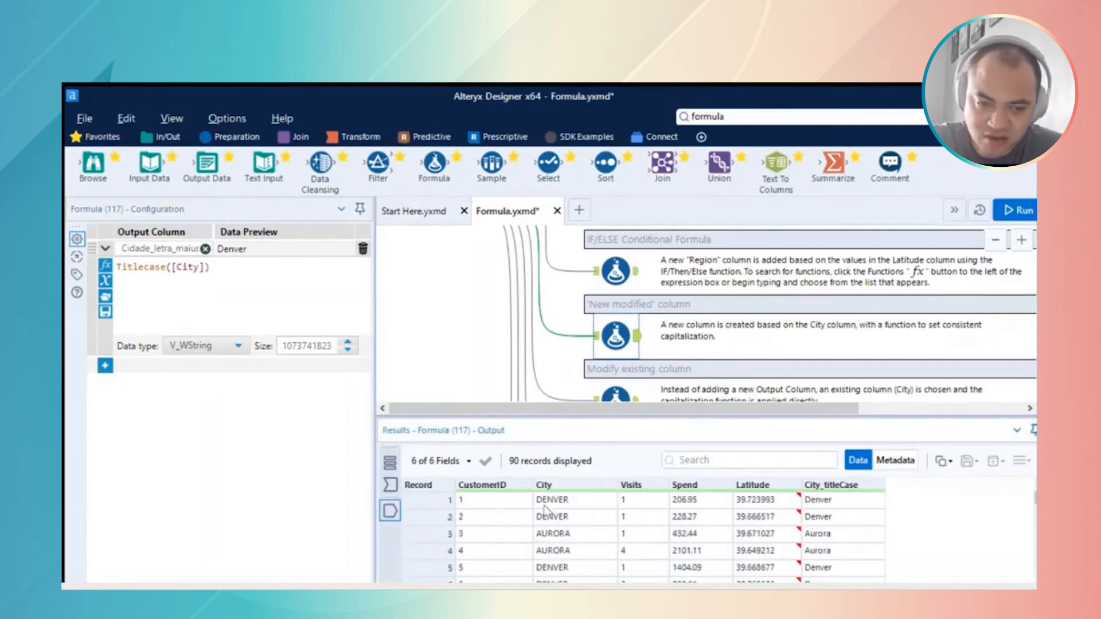
{"action": "left_click", "coordinate": [250, 251]}
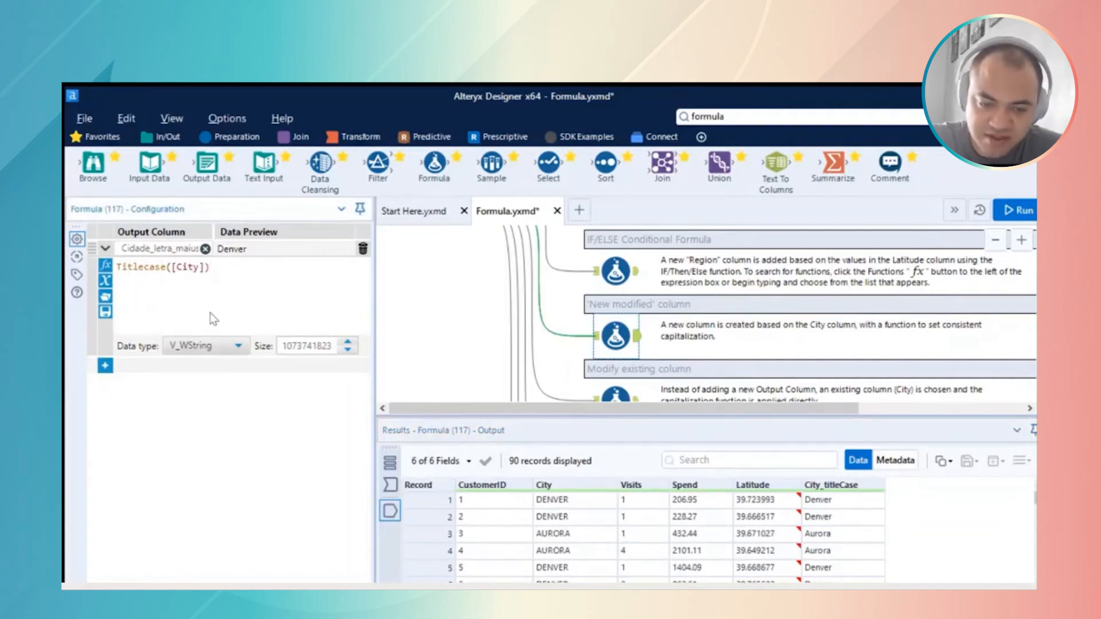
{"action": "left_click", "coordinate": [232, 345]}
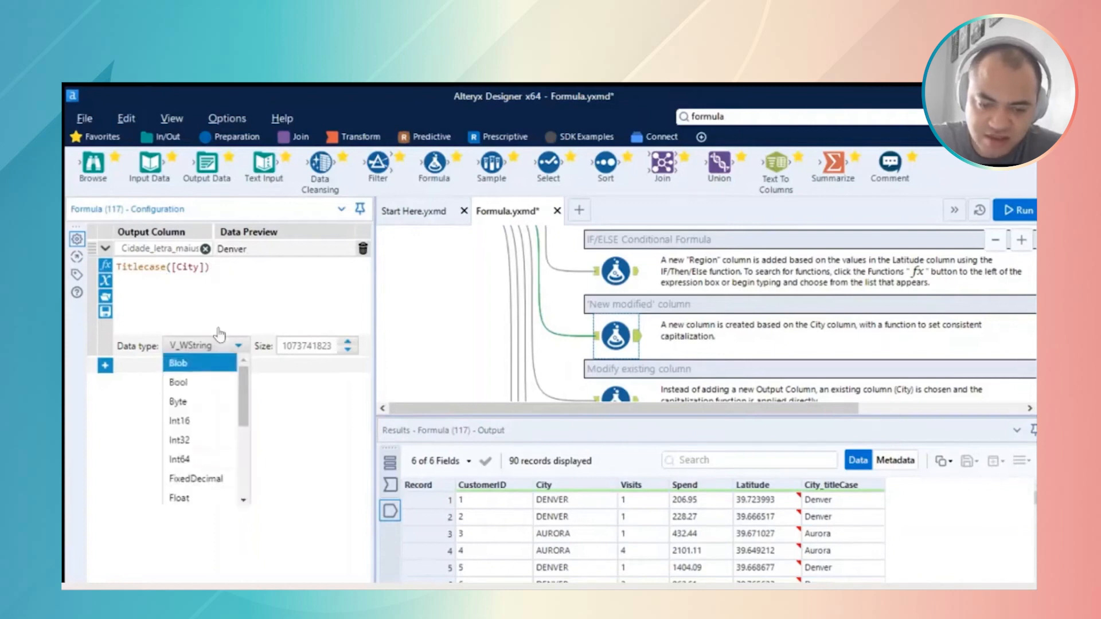
{"action": "scroll", "coordinate": [229, 378], "scroll_direction": "down", "scroll_amount": 3}
{"action": "scroll", "coordinate": [206, 427], "scroll_direction": "up", "scroll_amount": 2}
{"action": "scroll", "coordinate": [205, 429], "scroll_direction": "down", "scroll_amount": 2}
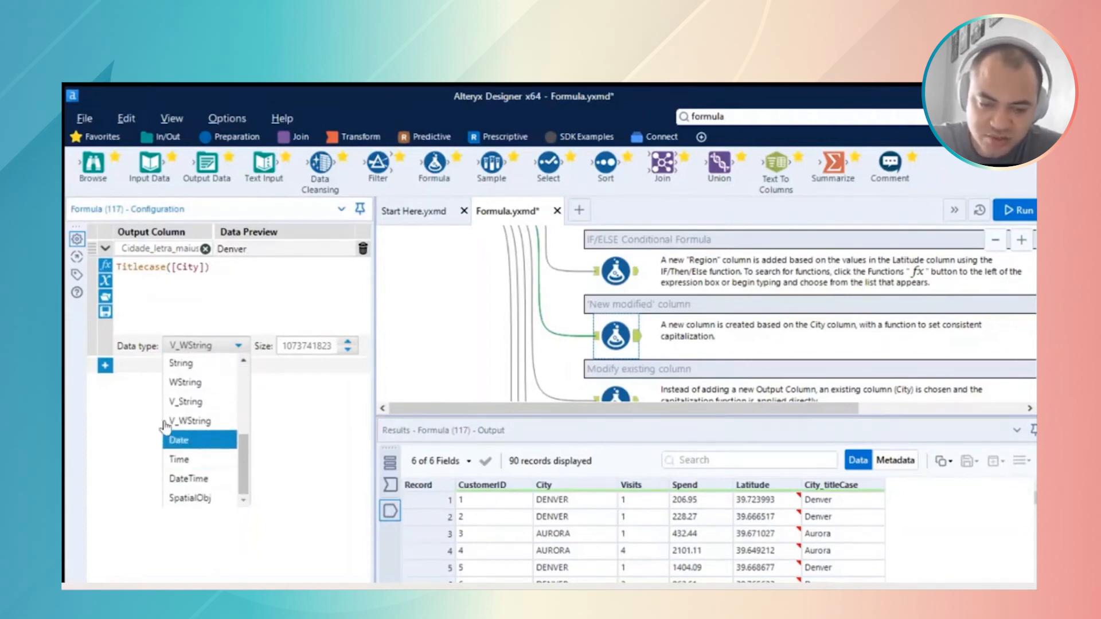
{"action": "scroll", "coordinate": [192, 422], "scroll_direction": "up", "scroll_amount": 3}
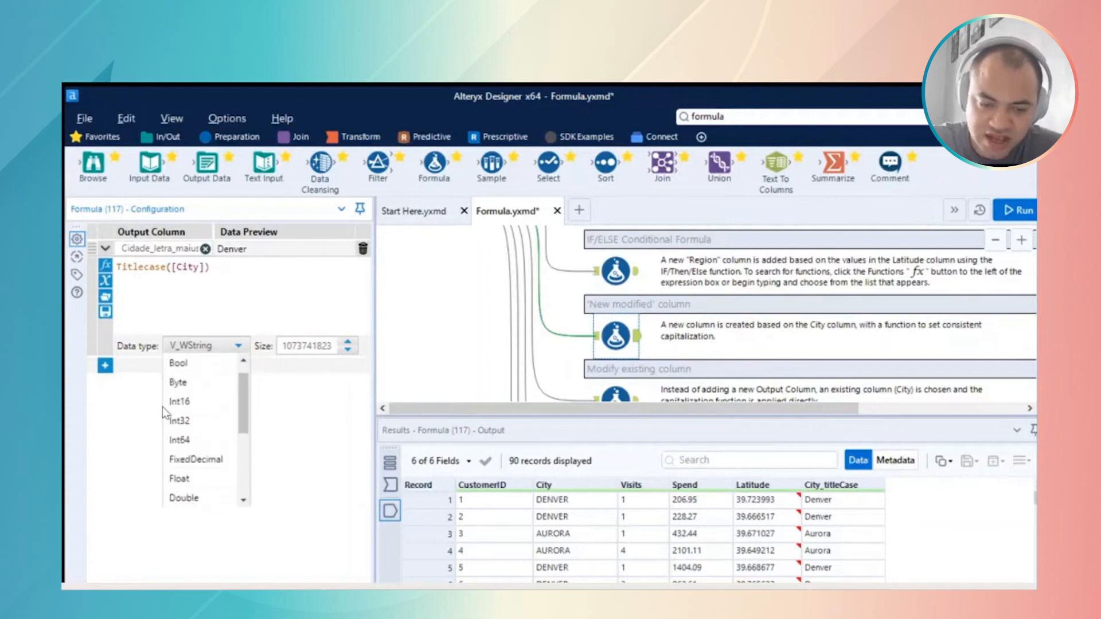
{"action": "left_click", "coordinate": [180, 293]}
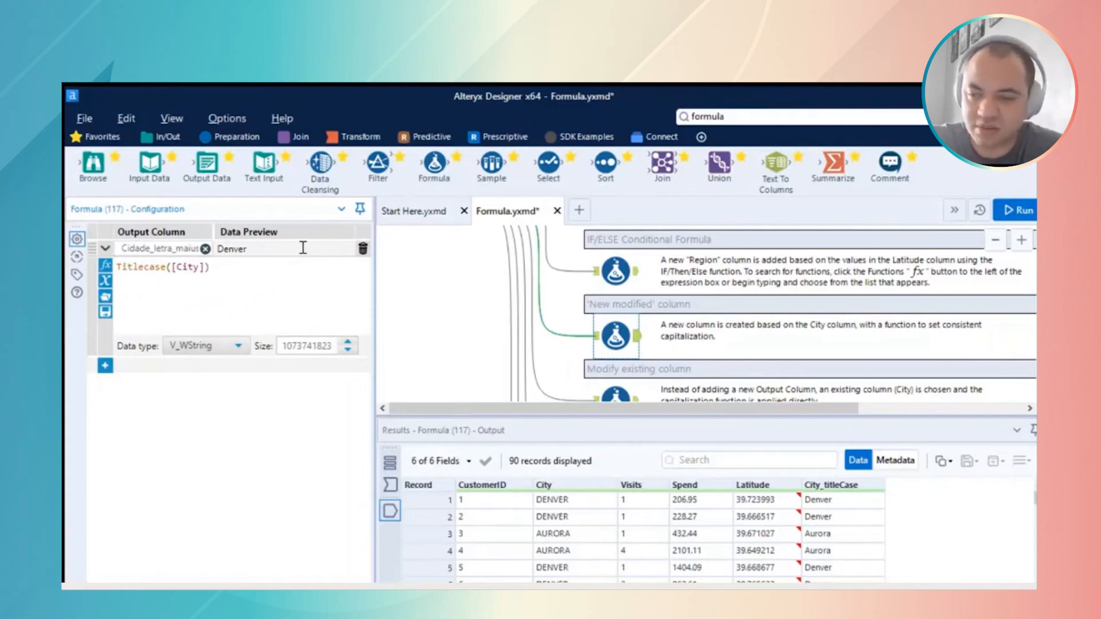
- Run the workflow and check the Cidade_letra_maiuscula values in the output results
{"action": "left_click", "coordinate": [1015, 210]}
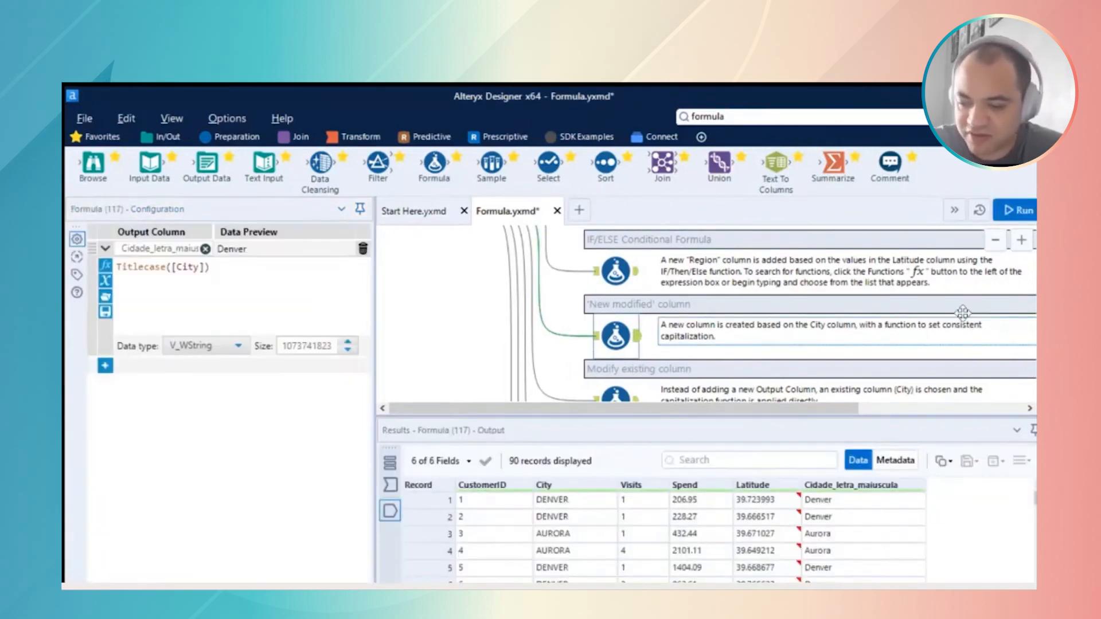
{"action": "scroll", "coordinate": [861, 497], "scroll_direction": "down", "scroll_amount": 2}
{"action": "scroll", "coordinate": [861, 497], "scroll_direction": "up", "scroll_amount": 2}
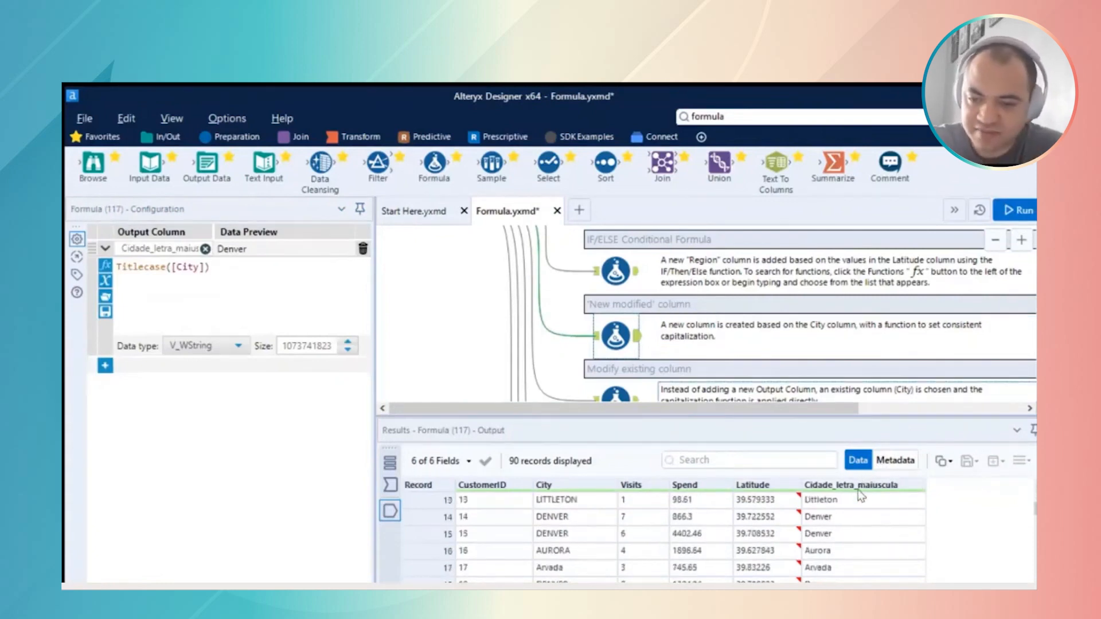
{"action": "scroll", "coordinate": [740, 318], "scroll_direction": "down", "scroll_amount": 1}
- Compare the Modify existing column Formula tool's output column and input City data with the settings of the New modified column tool
{"action": "left_click", "coordinate": [612, 344]}
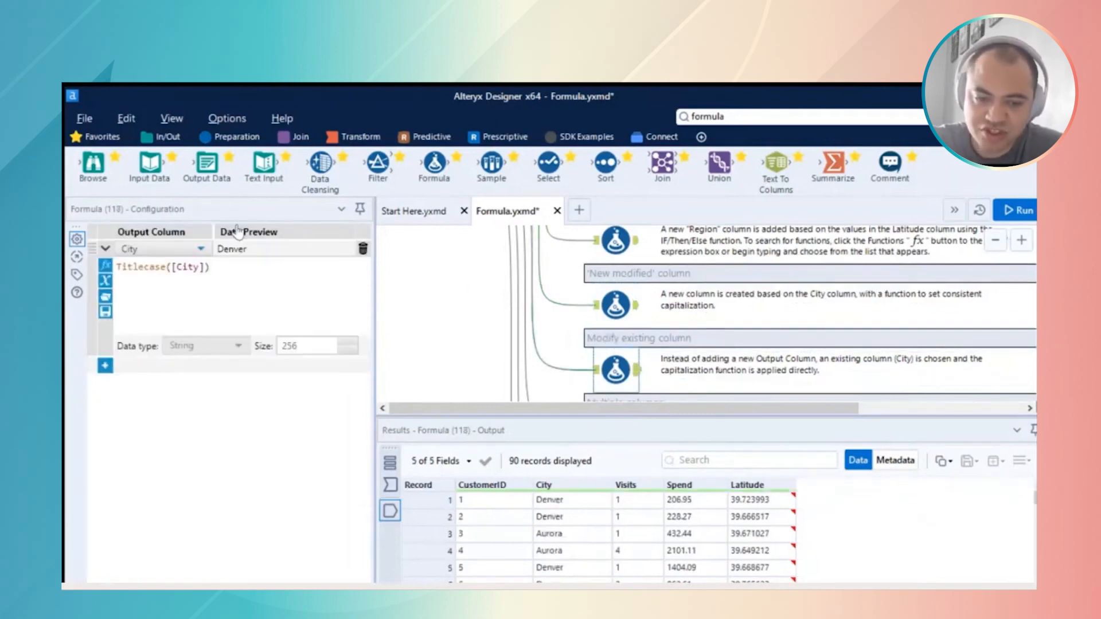
{"action": "left_click", "coordinate": [389, 483]}
{"action": "left_click", "coordinate": [617, 292]}
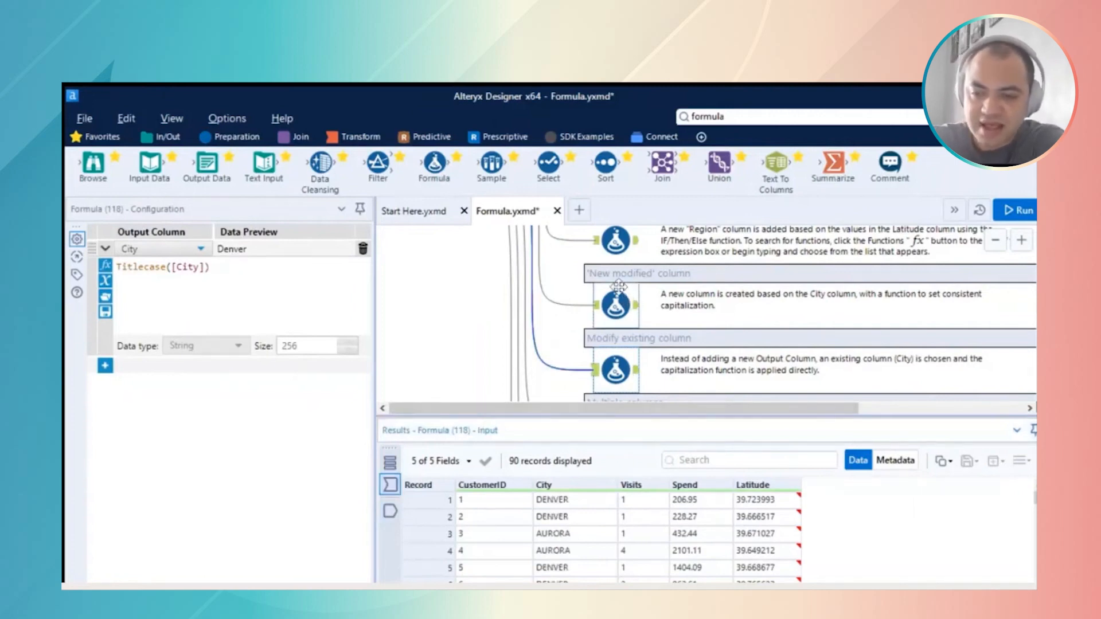
{"action": "left_click", "coordinate": [161, 248]}
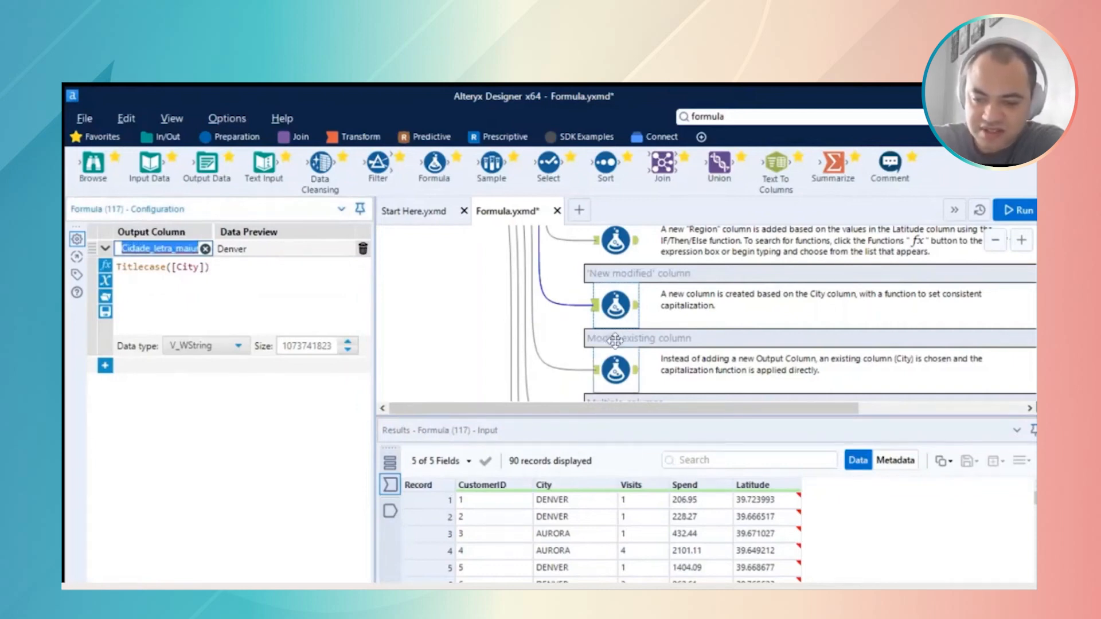
{"action": "left_click", "coordinate": [615, 367]}
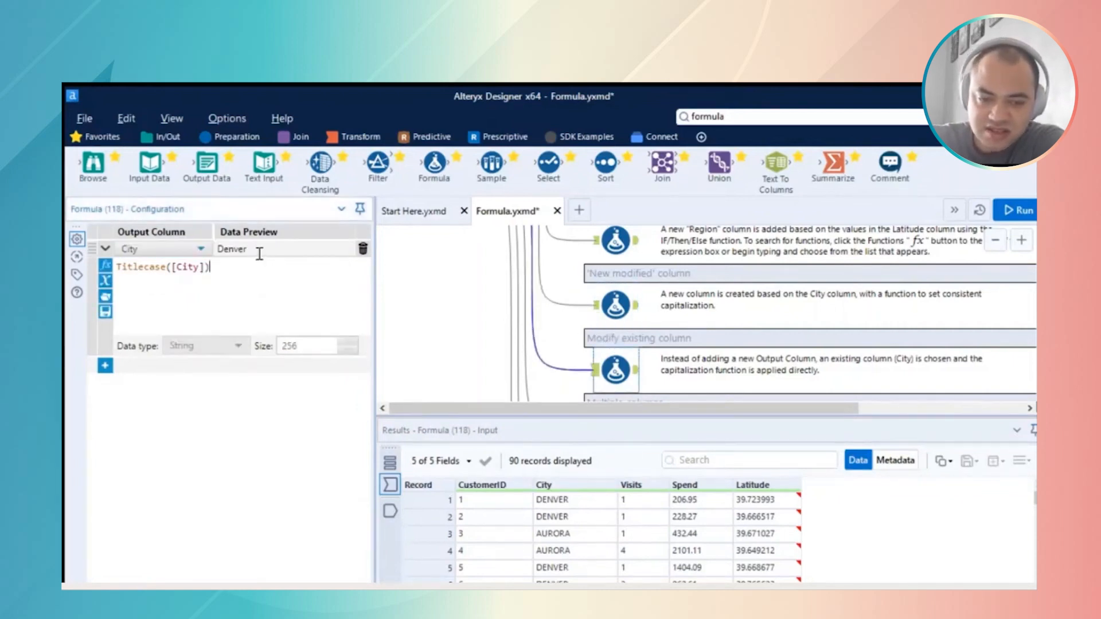
{"action": "left_click", "coordinate": [549, 484]}
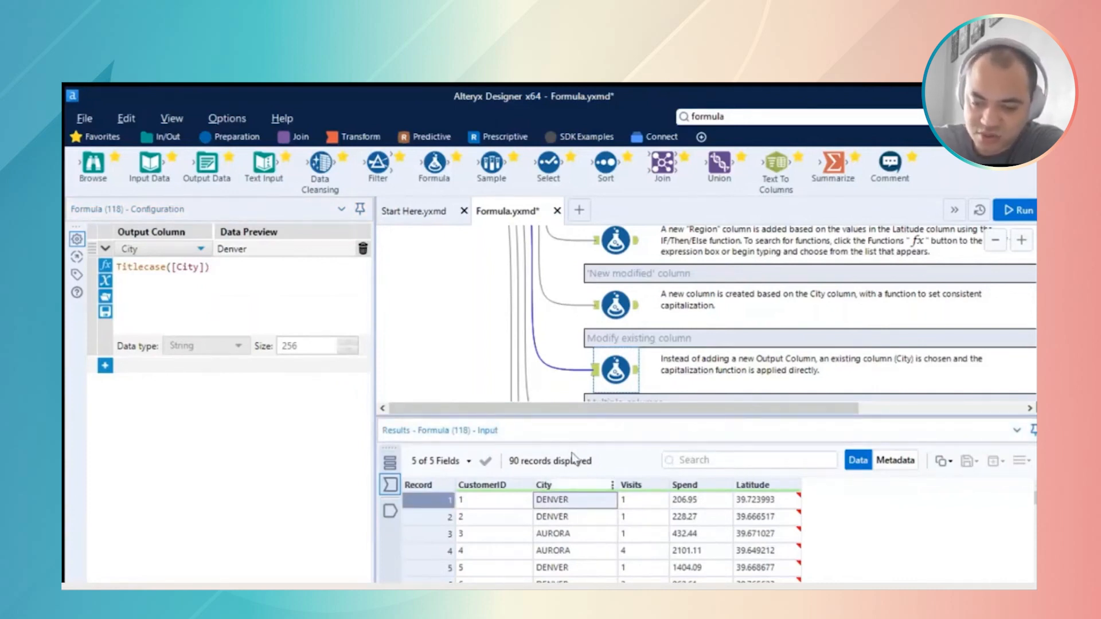
{"action": "left_click", "coordinate": [234, 266]}
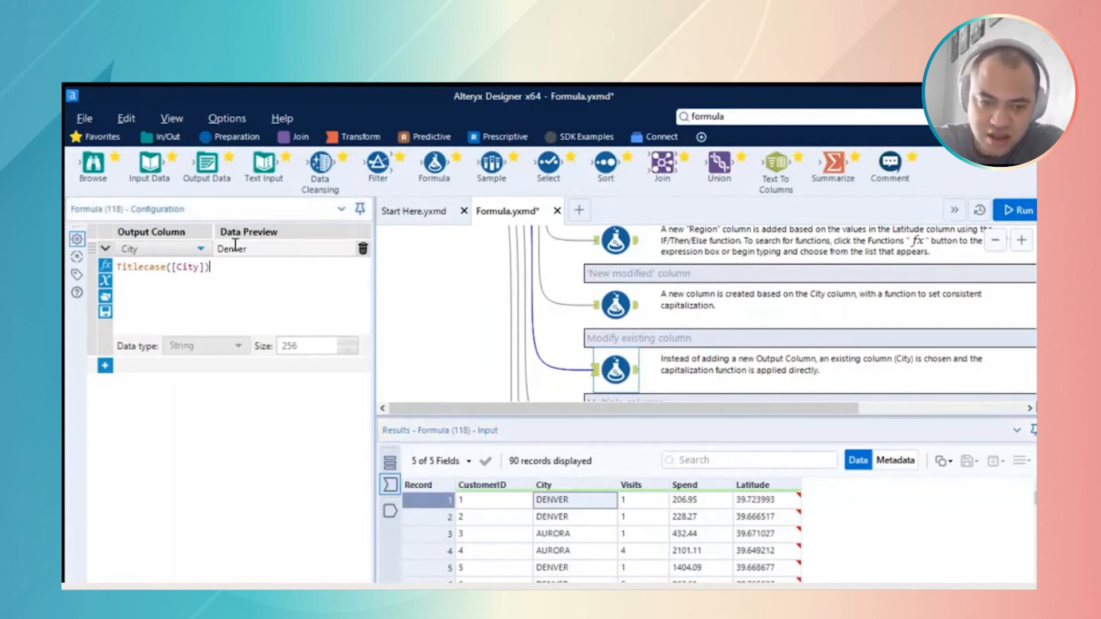
- Choose the existing City column as the output column for the Titlecase([City]) expression in the Modify existing column tool
{"action": "left_click", "coordinate": [138, 247]}
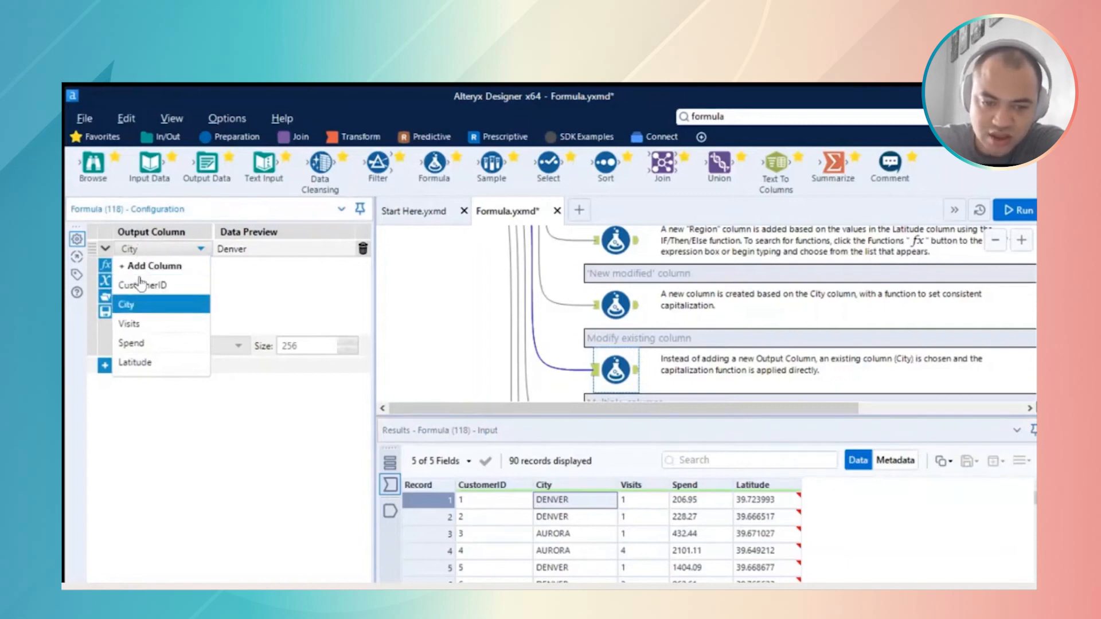
{"action": "left_click", "coordinate": [127, 304]}
{"action": "key", "text": "End"}
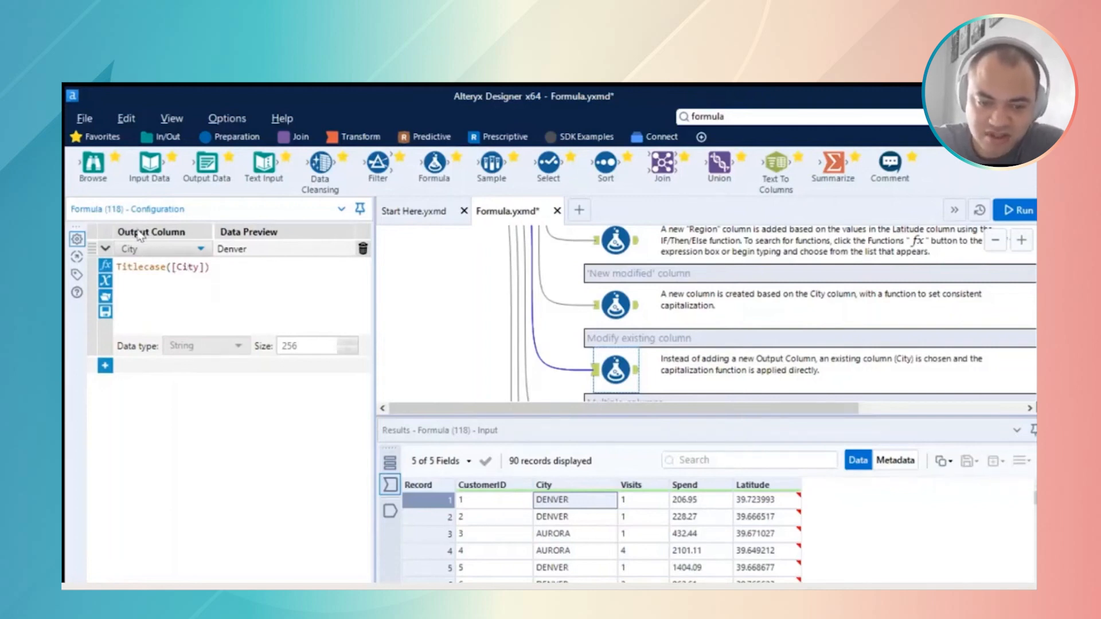
{"action": "mouse_move", "coordinate": [128, 248]}
{"action": "left_mouse_down"}
{"action": "mouse_move", "coordinate": [202, 247]}
{"action": "mouse_move", "coordinate": [129, 250]}
{"action": "mouse_move", "coordinate": [148, 251]}
{"action": "left_mouse_up"}
{"action": "left_click", "coordinate": [154, 253]}
{"action": "left_click", "coordinate": [155, 264]}
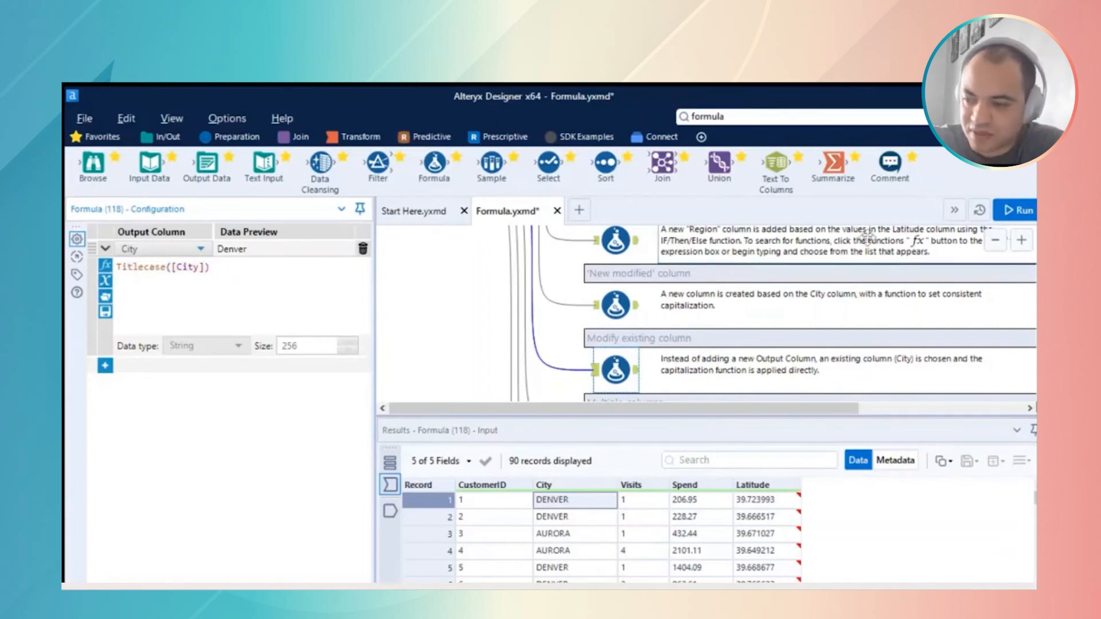
- Run the workflow and compare the Modify existing column tool's input data with its output data
{"action": "left_click", "coordinate": [1016, 210]}
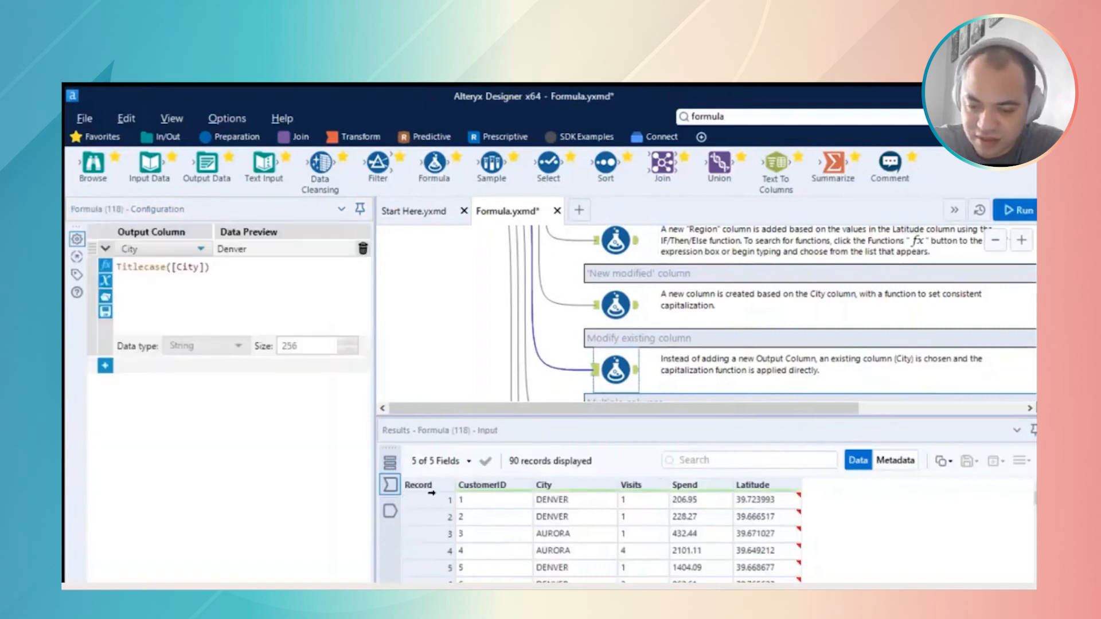
{"action": "left_click", "coordinate": [389, 511]}
{"action": "left_click", "coordinate": [389, 463]}
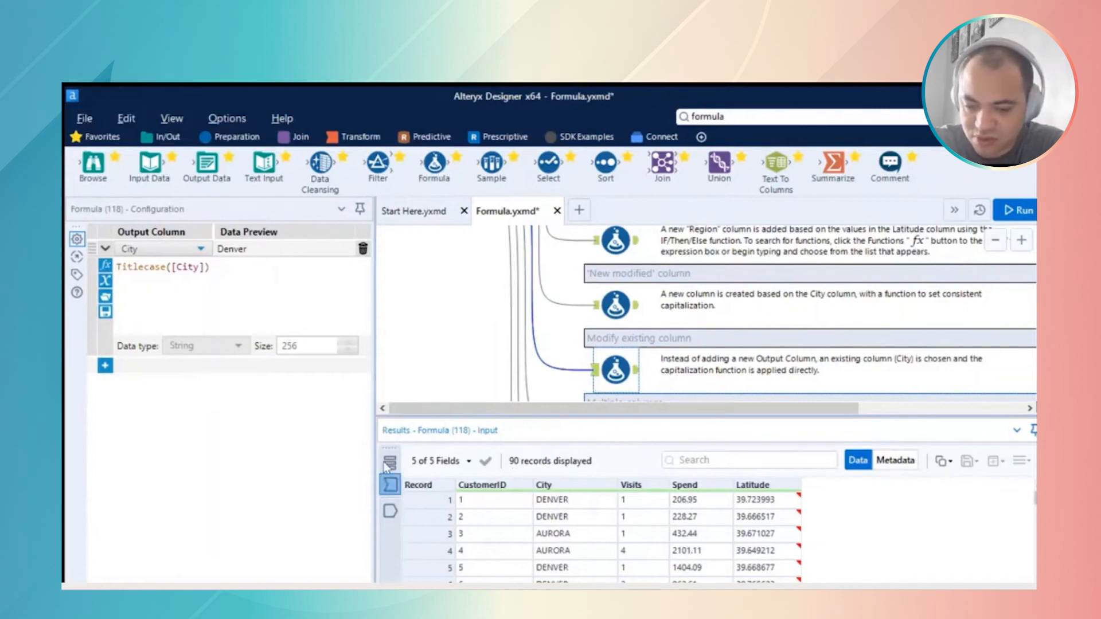
{"action": "left_click", "coordinate": [390, 511]}
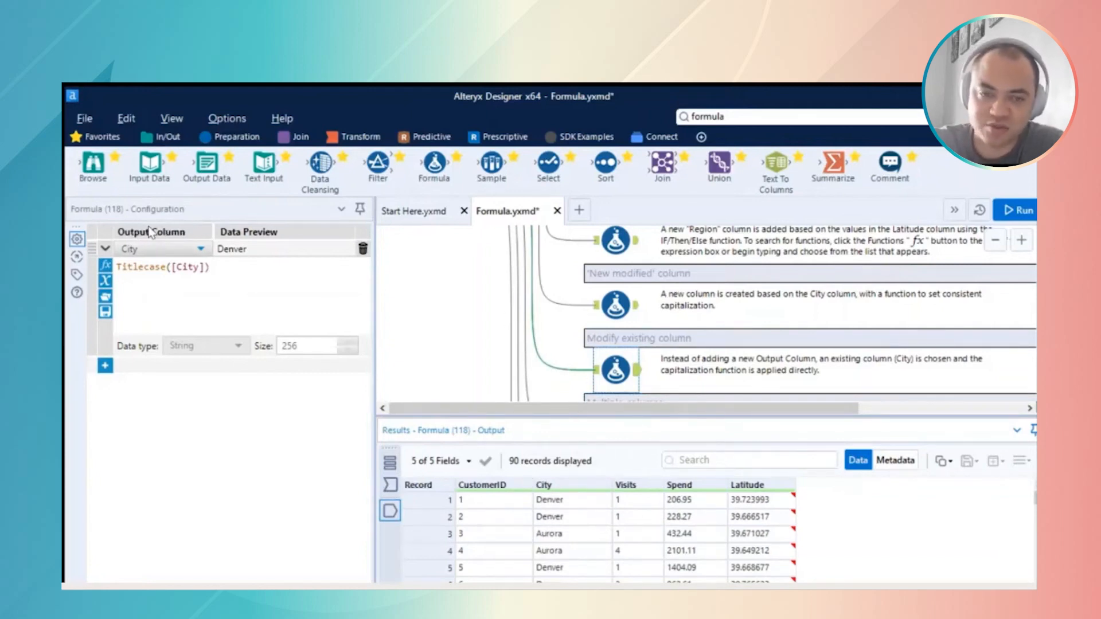
- Examine the Multiple columns Formula tool's configuration and compare it with the static column tool's Coluna adicional expression
{"action": "scroll", "coordinate": [685, 304], "scroll_direction": "down", "scroll_amount": 2}
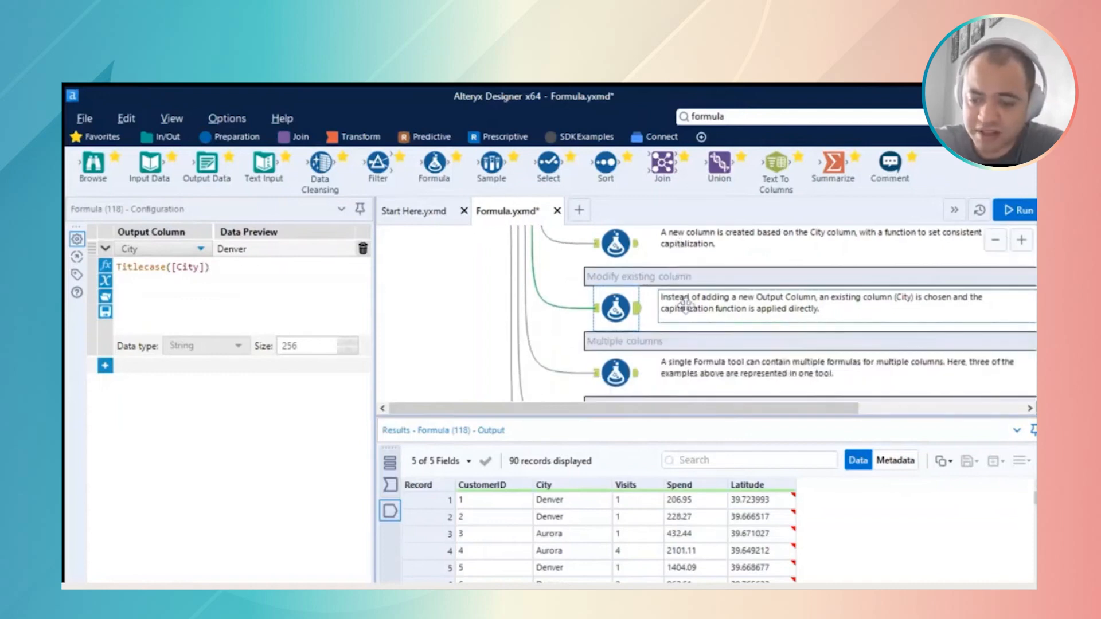
{"action": "scroll", "coordinate": [679, 299], "scroll_direction": "down", "scroll_amount": 2}
{"action": "scroll", "coordinate": [608, 297], "scroll_direction": "down", "scroll_amount": 2}
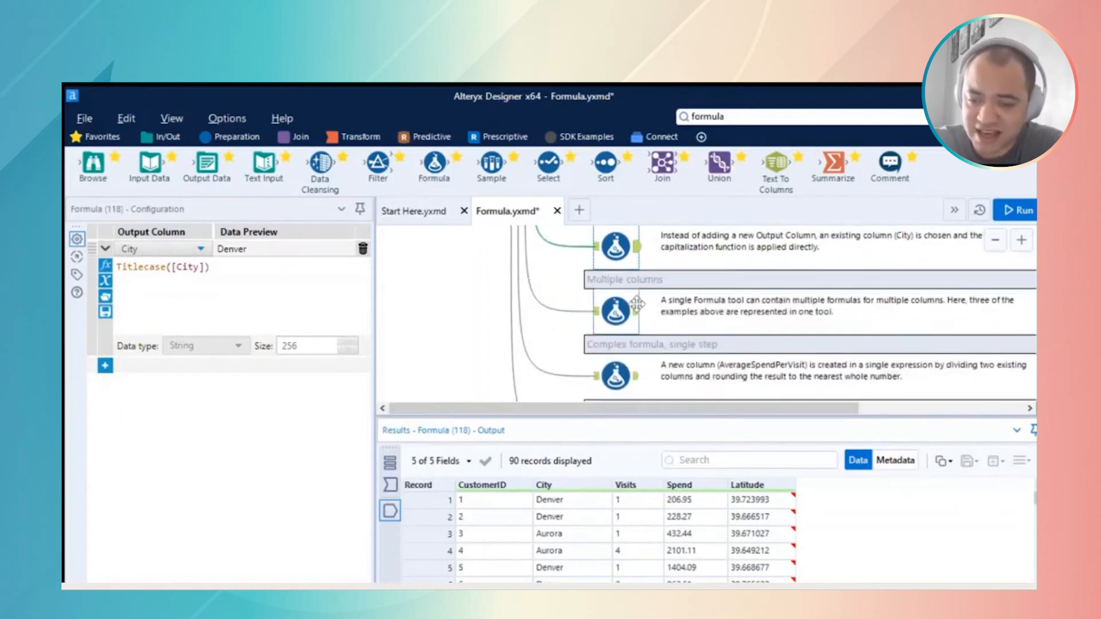
{"action": "left_click", "coordinate": [607, 296]}
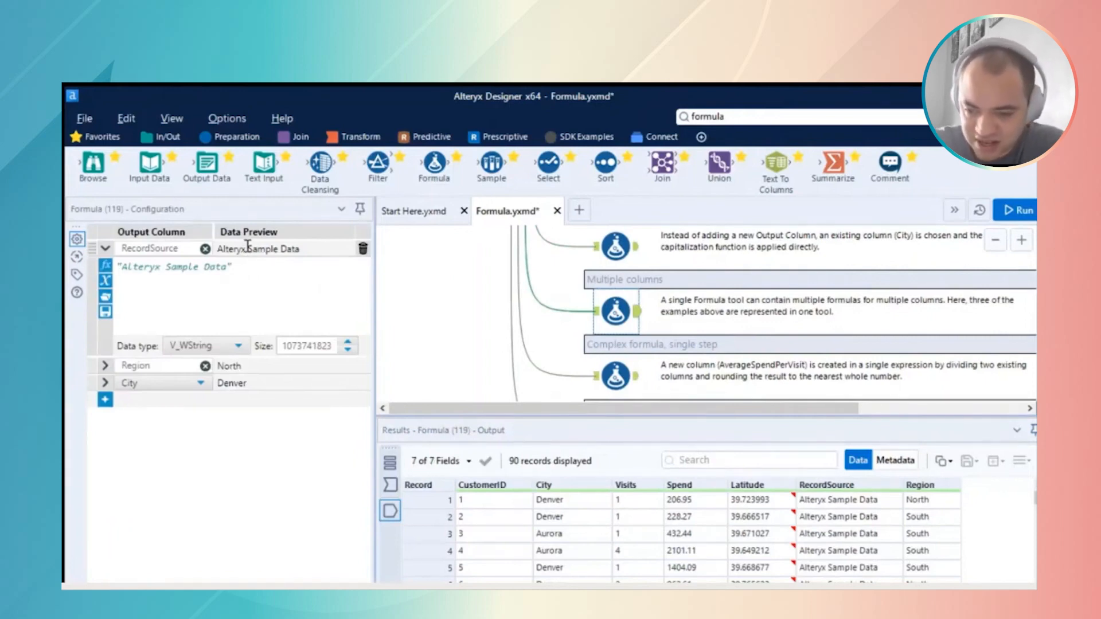
{"action": "scroll", "coordinate": [699, 328], "scroll_direction": "up", "scroll_amount": 6}
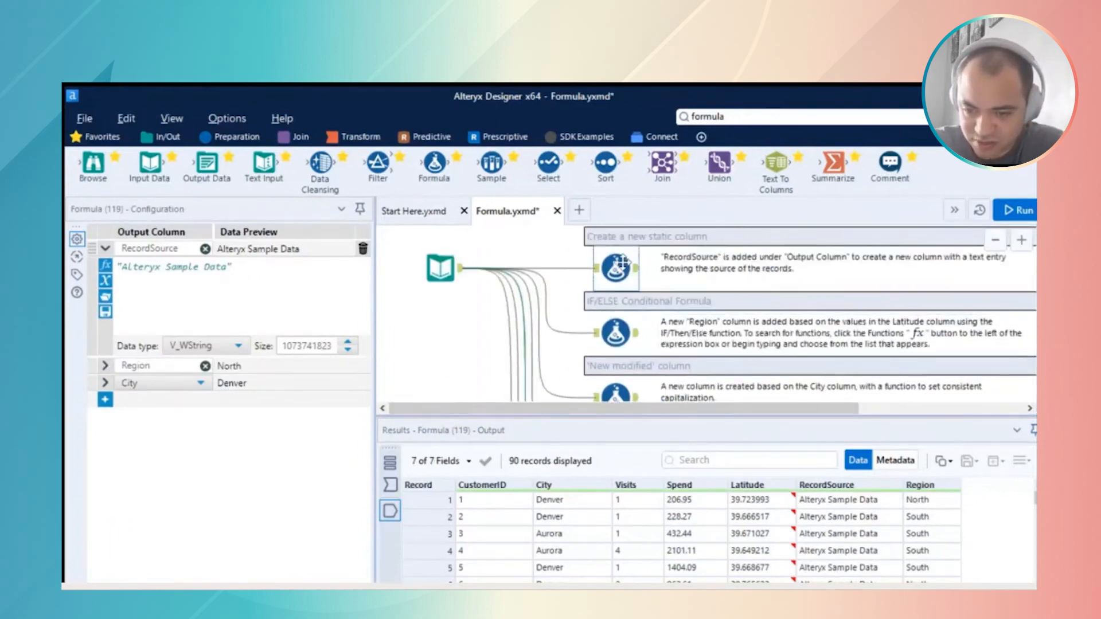
{"action": "left_click", "coordinate": [625, 266]}
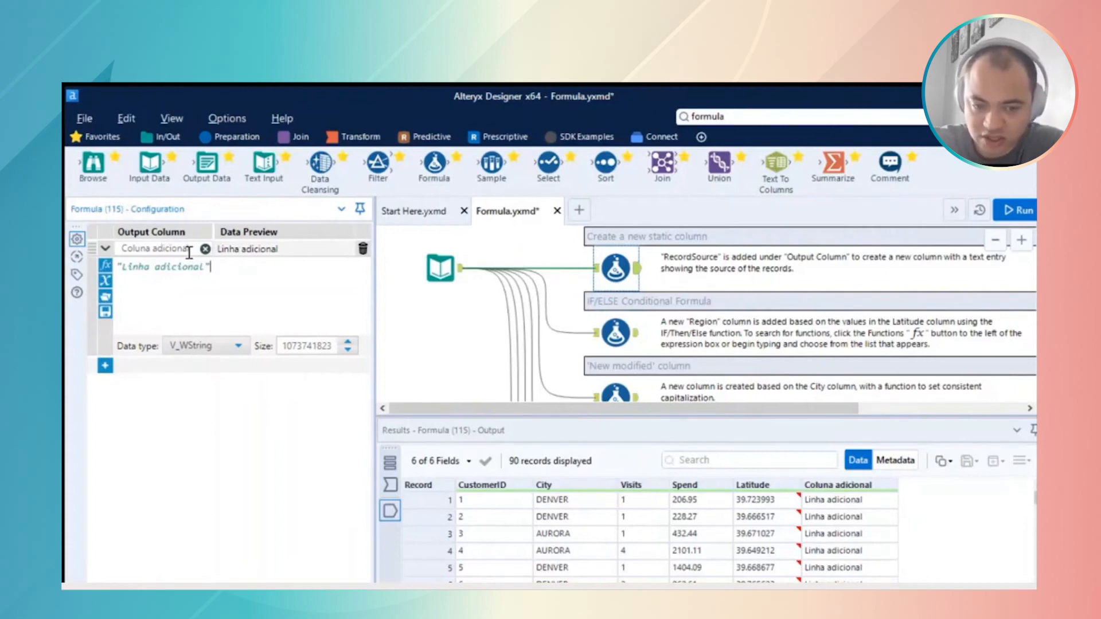
{"action": "left_click_drag", "start_coordinate": [147, 251], "coordinate": [187, 248]}
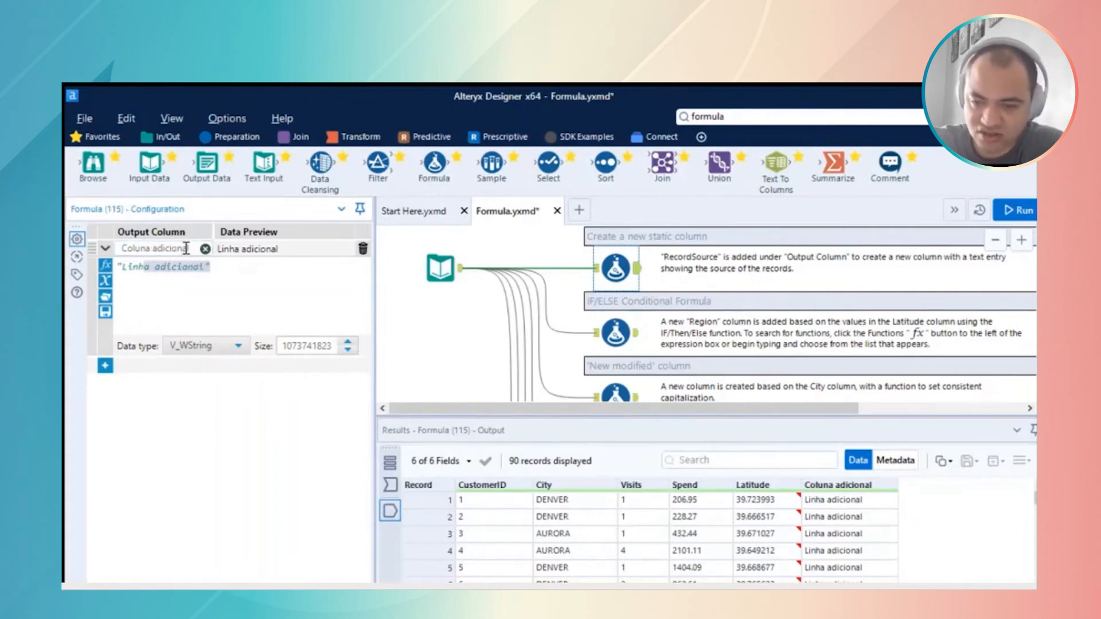
- Review the configurations of the IF/ELSE Conditional Formula, New modified column and Modify existing column tools in turn
{"action": "left_click", "coordinate": [609, 312]}
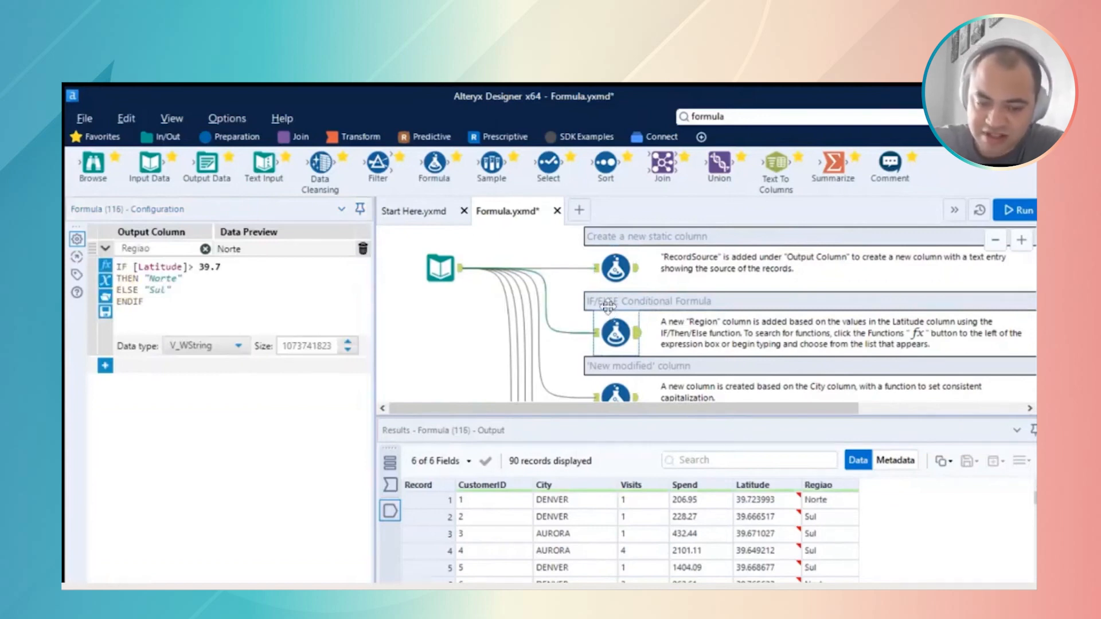
{"action": "scroll", "coordinate": [748, 302], "scroll_direction": "down", "scroll_amount": 1}
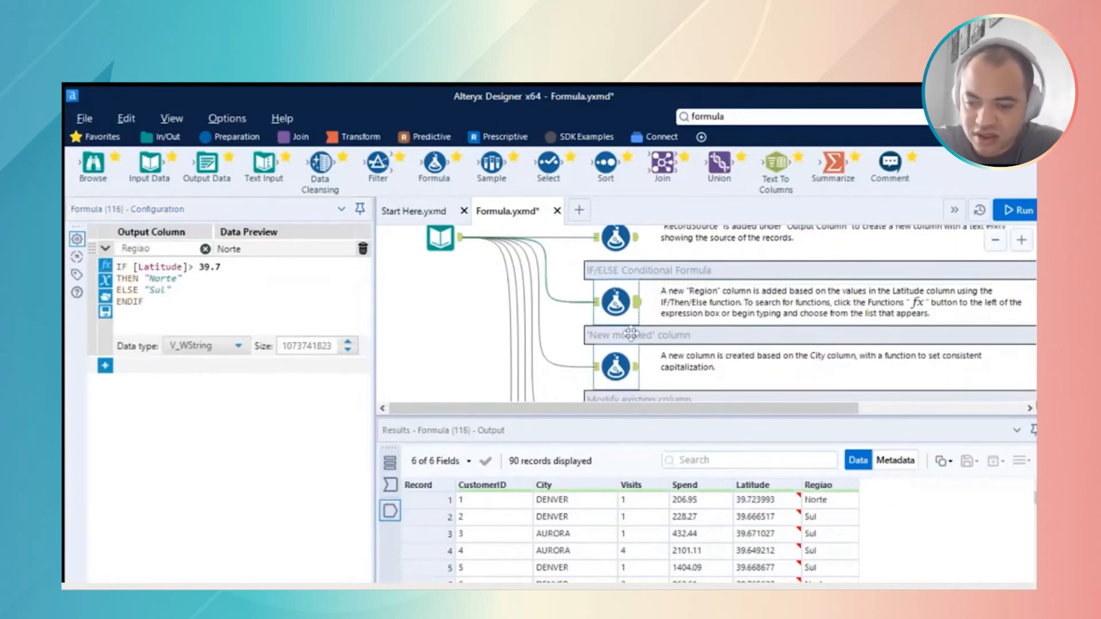
{"action": "left_click", "coordinate": [622, 350]}
{"action": "scroll", "coordinate": [623, 335], "scroll_direction": "down", "scroll_amount": 1}
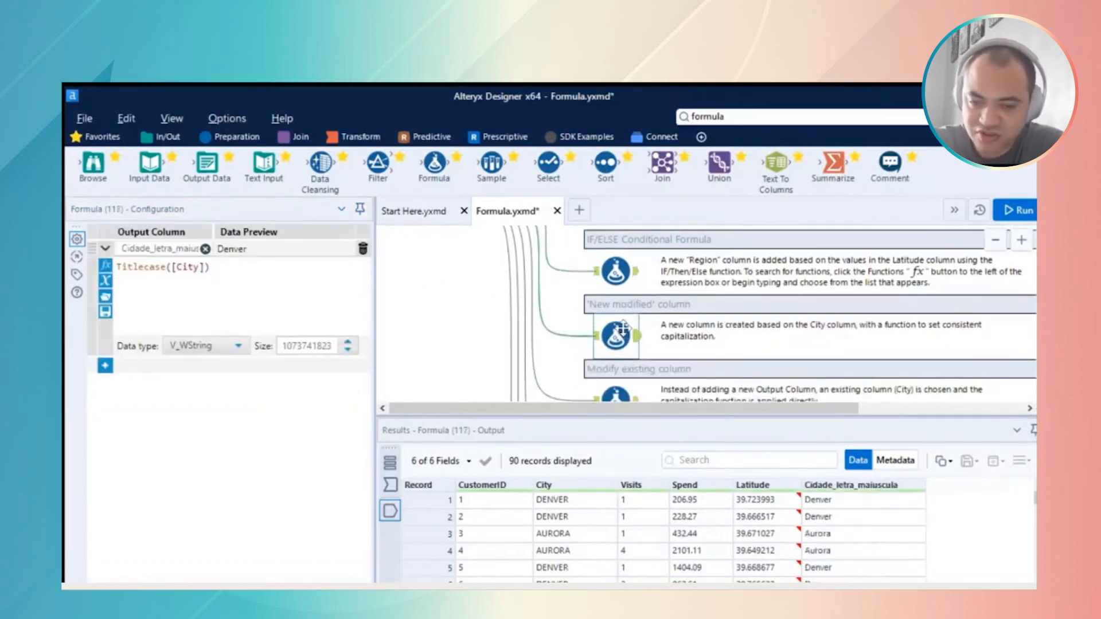
{"action": "scroll", "coordinate": [621, 306], "scroll_direction": "down", "scroll_amount": 2}
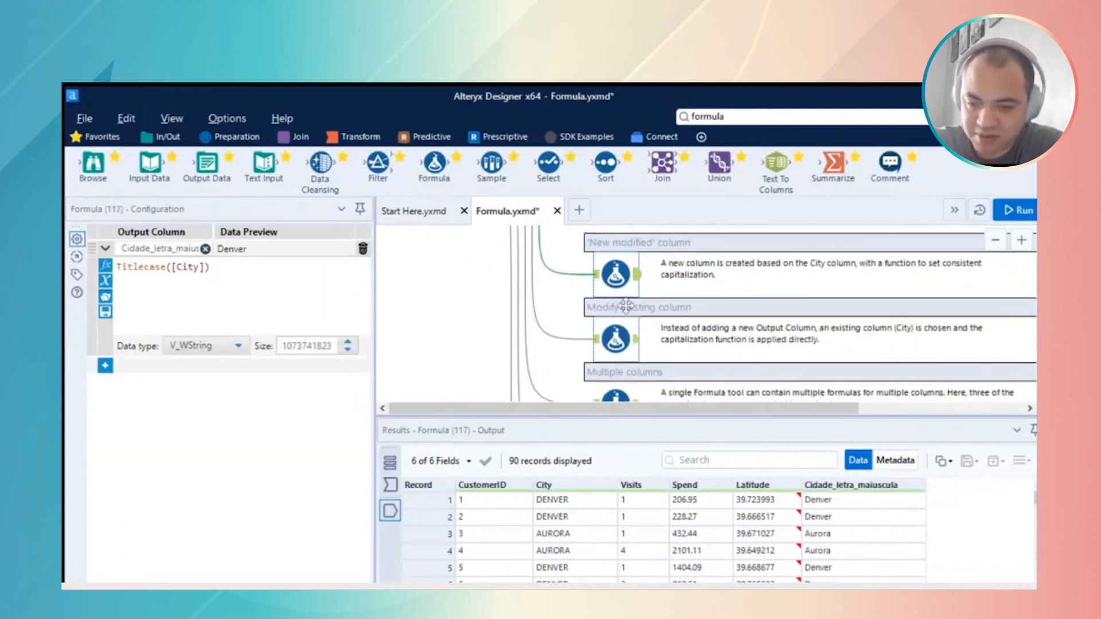
{"action": "left_click", "coordinate": [623, 314]}
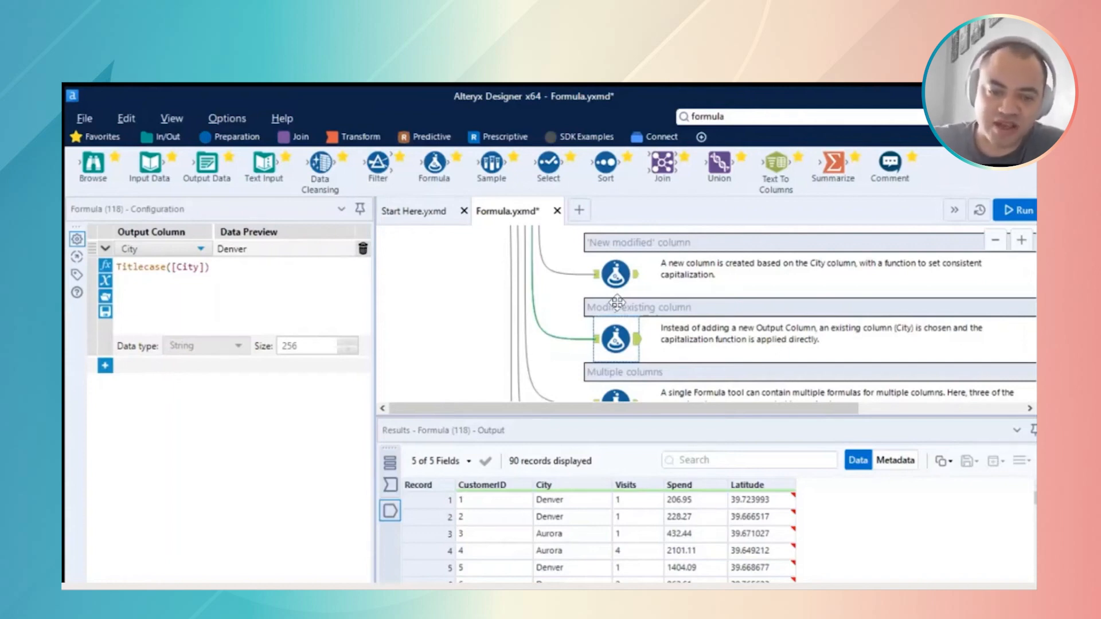
{"action": "scroll", "coordinate": [616, 302], "scroll_direction": "down", "scroll_amount": 1}
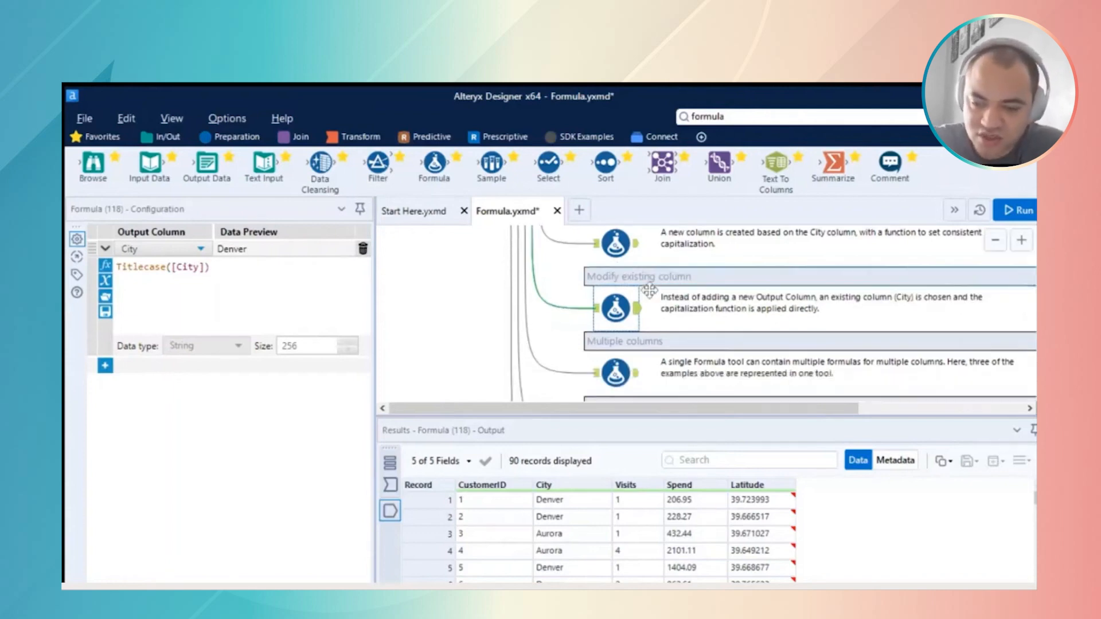
- Reopen the Multiple columns Formula tool, narrow its configuration area and expand the Region expression
{"action": "left_click", "coordinate": [616, 358]}
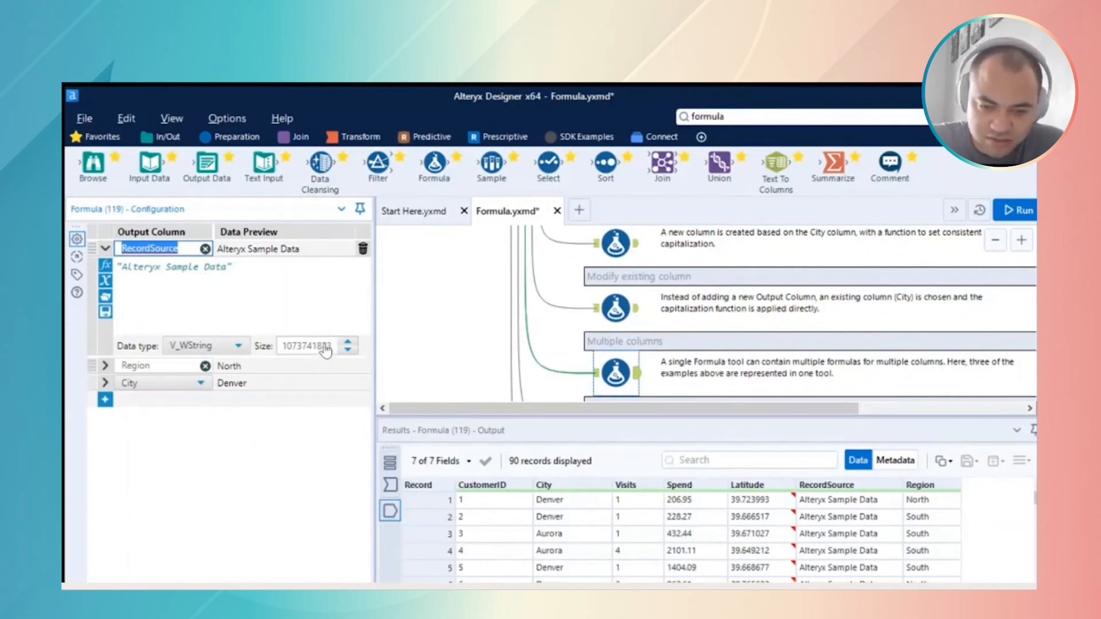
{"action": "left_click_drag", "start_coordinate": [375, 356], "coordinate": [349, 363]}
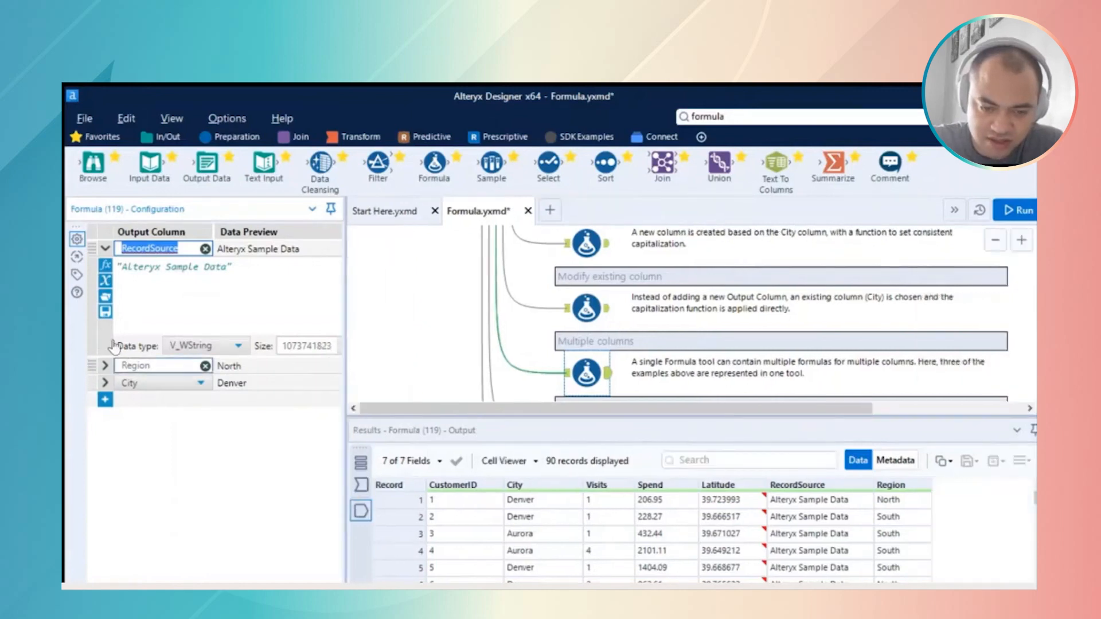
{"action": "left_click", "coordinate": [166, 366]}
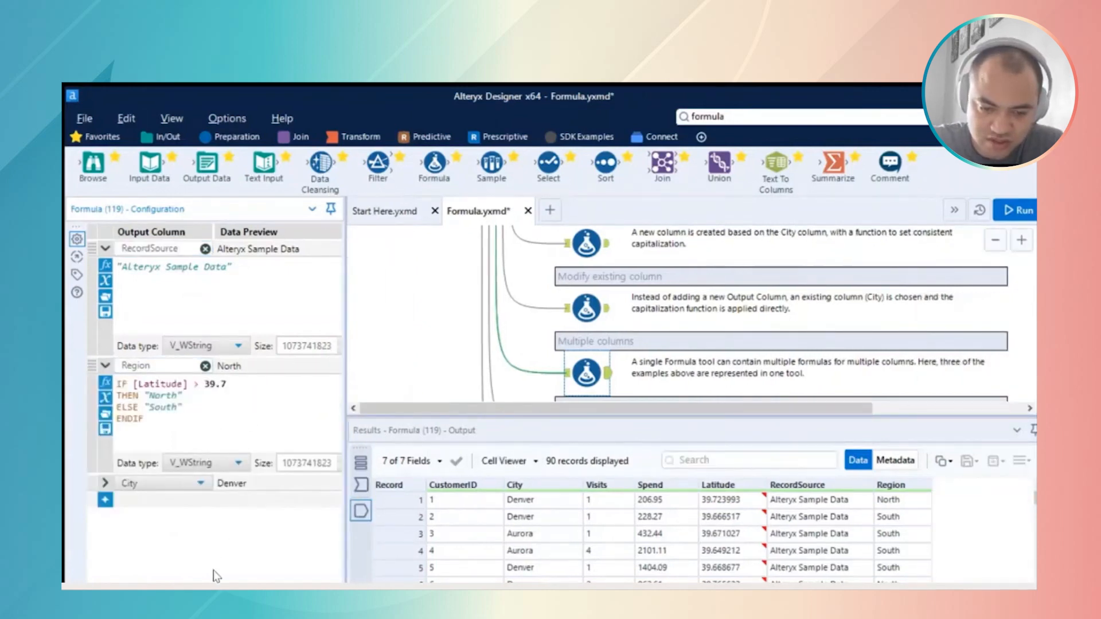
- Delete the Region and City formulas from the Multiple columns Formula tool
{"action": "left_click", "coordinate": [333, 364]}
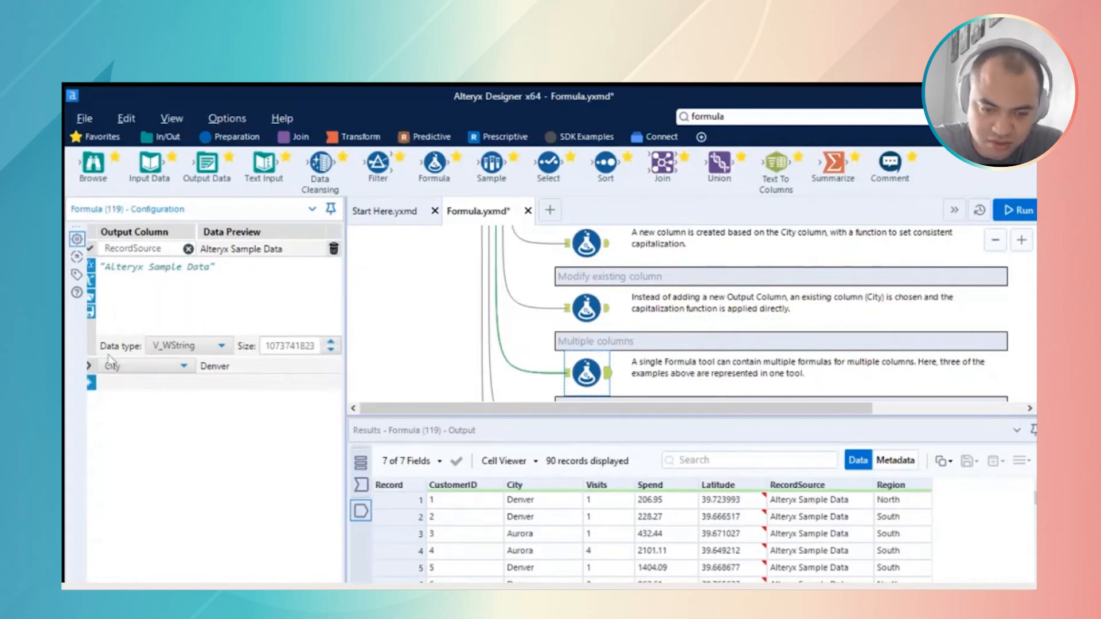
{"action": "left_click", "coordinate": [89, 365]}
{"action": "left_click", "coordinate": [334, 363]}
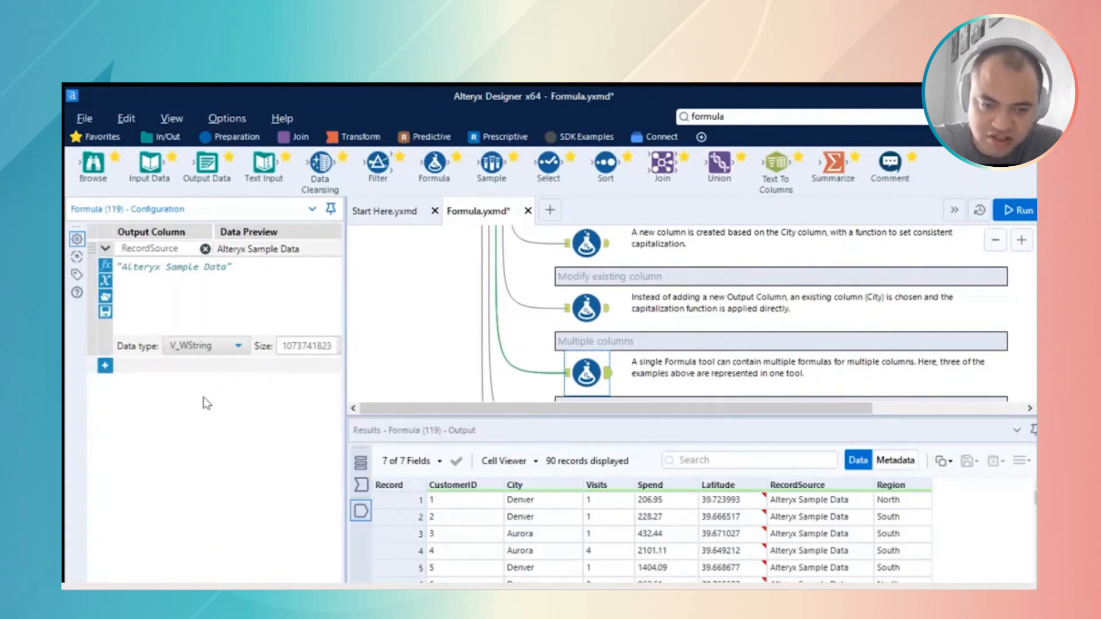
- Rename the RecordSource output column to Coluna adicional and set its expression to "linha adicional"
{"action": "left_click", "coordinate": [195, 247]}
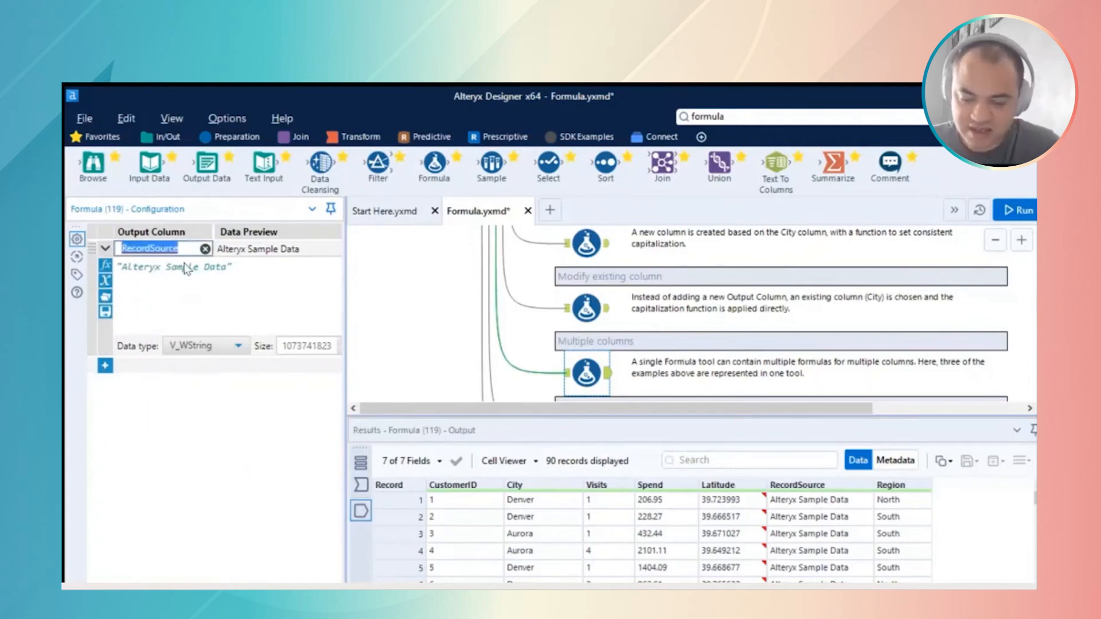
{"action": "type", "text": "Column"}
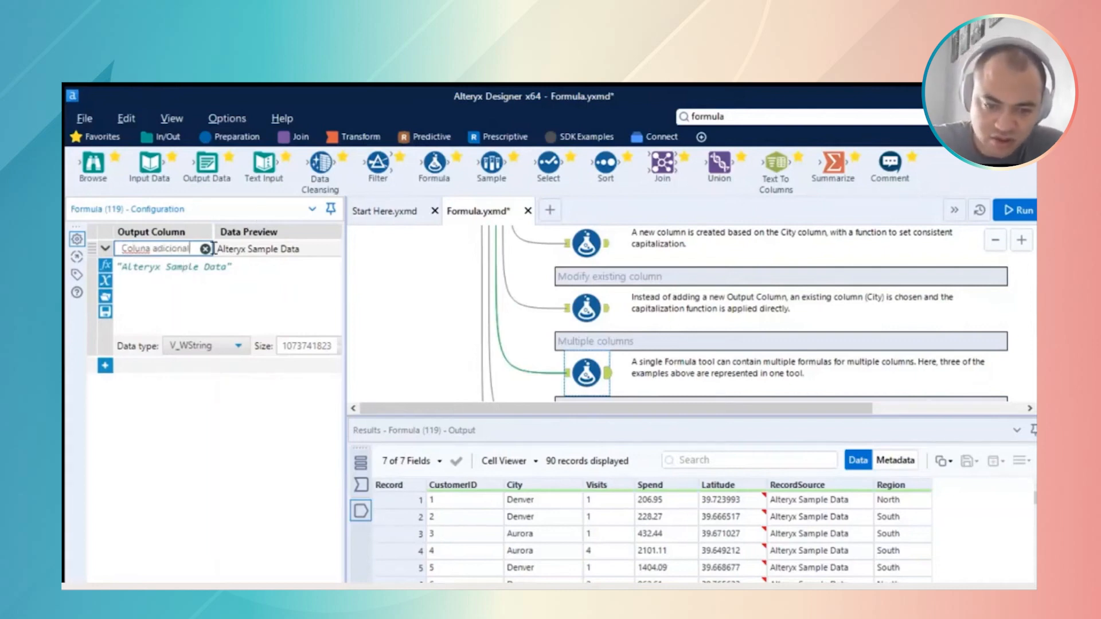
{"action": "left_click_drag", "start_coordinate": [227, 267], "coordinate": [131, 251]}
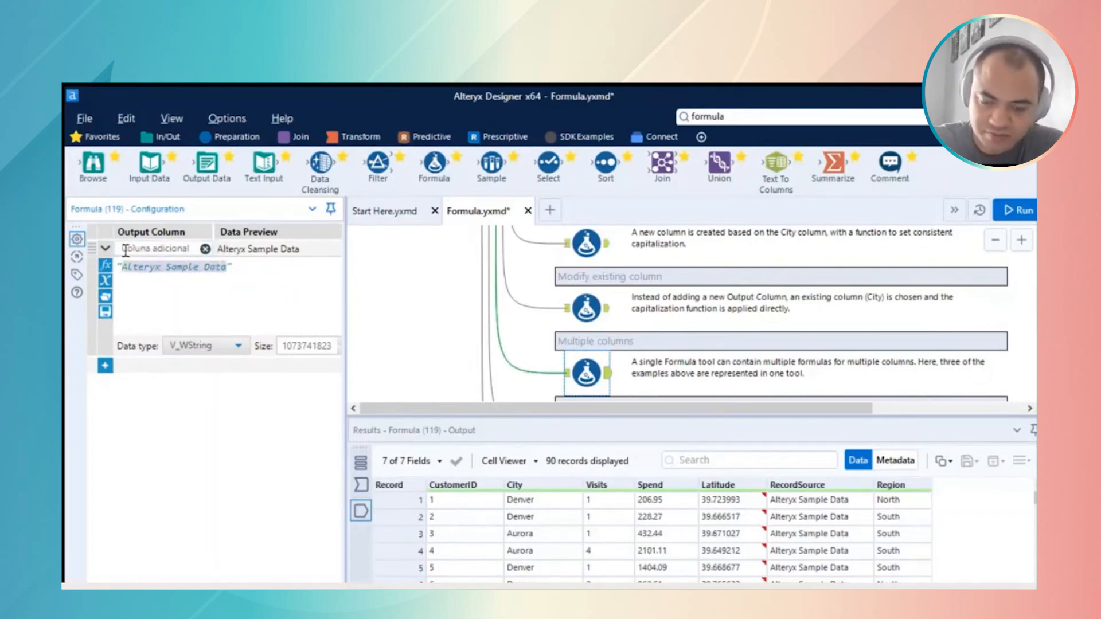
{"action": "type", "text": "Linha adicional"}
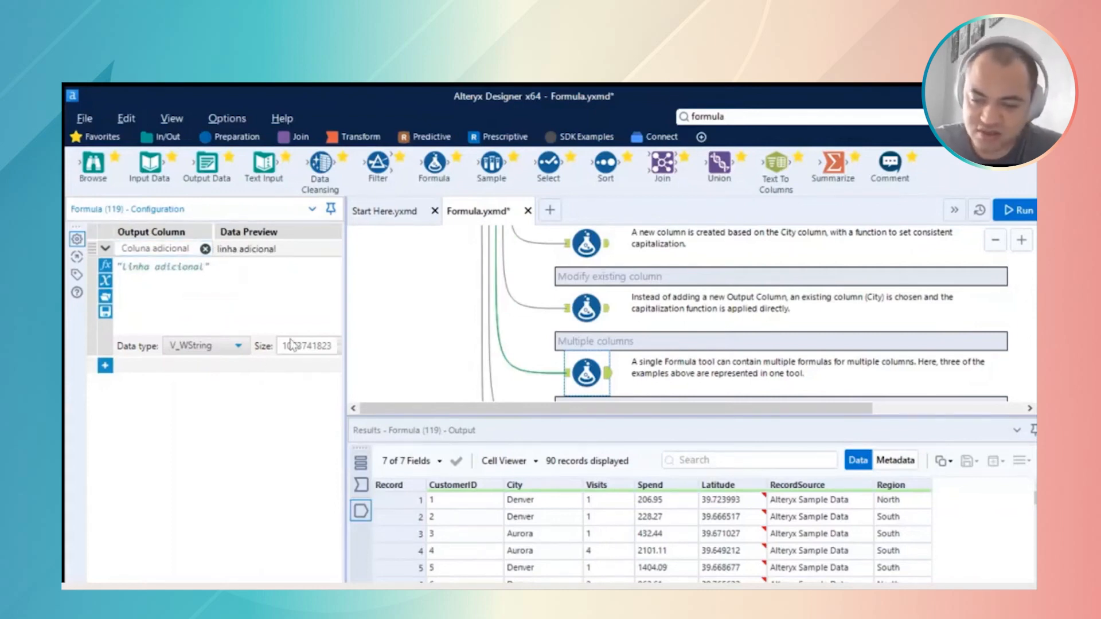
{"action": "left_click_drag", "start_coordinate": [221, 263], "coordinate": [119, 249]}
{"action": "left_click", "coordinate": [210, 267]}
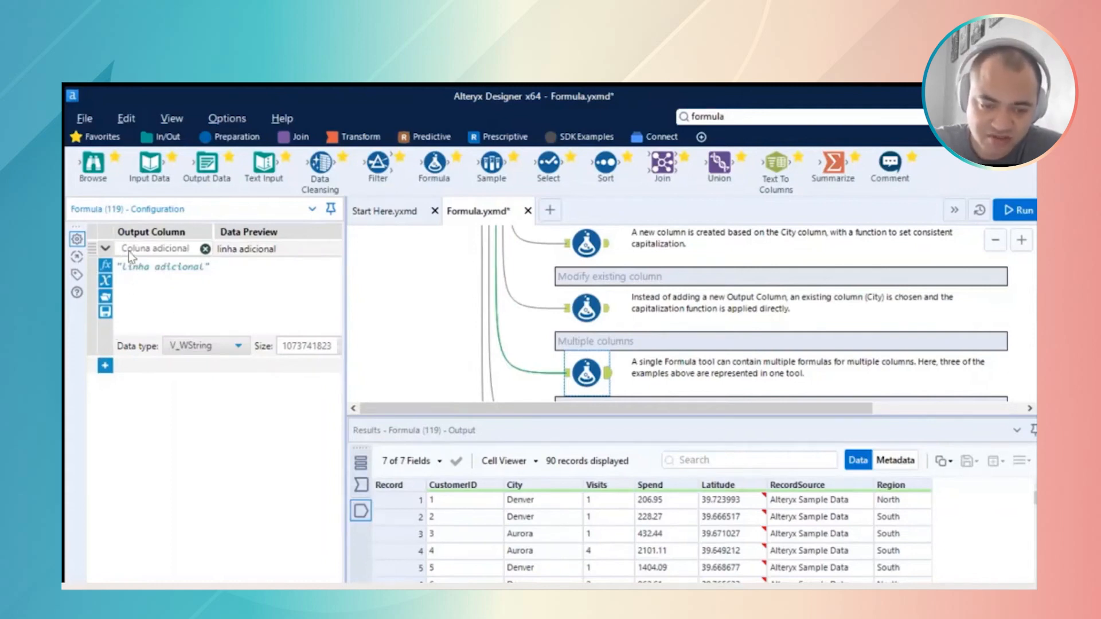
- Widen the configuration area and add a second formula with a new output column named Regiao
{"action": "left_click_drag", "start_coordinate": [347, 295], "coordinate": [394, 303]}
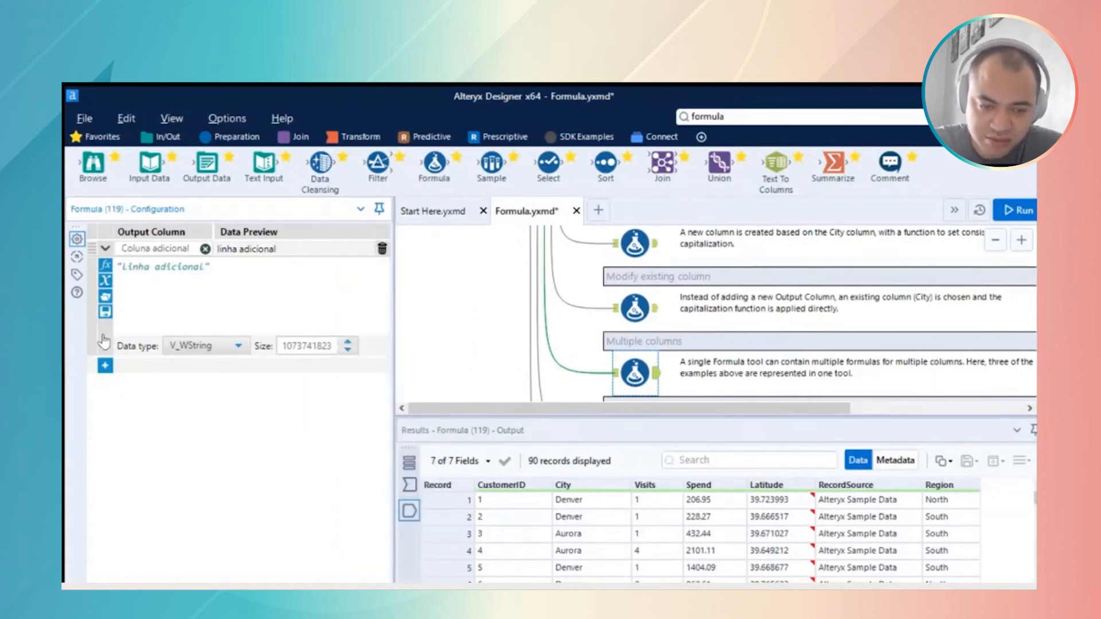
{"action": "left_click", "coordinate": [105, 365]}
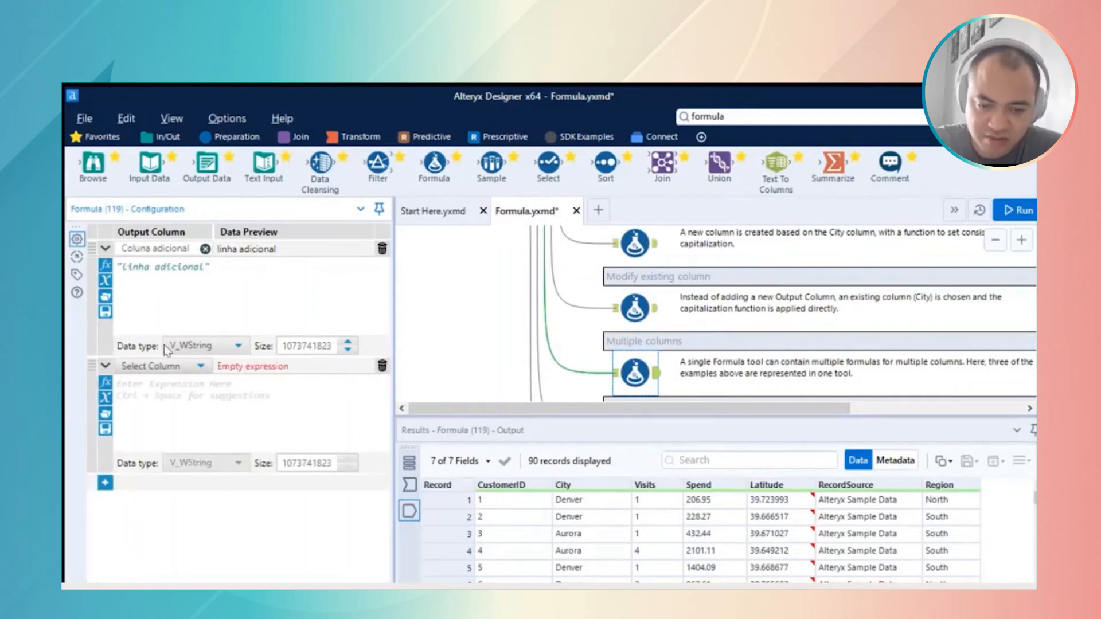
{"action": "key", "text": "alt+Down"}
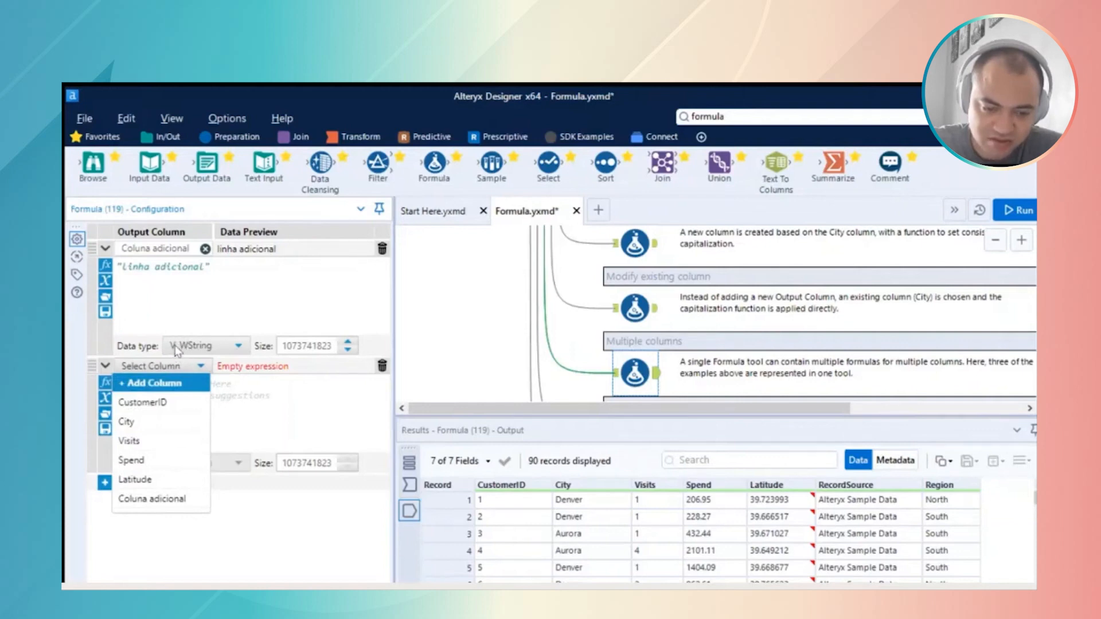
{"action": "left_click", "coordinate": [154, 382]}
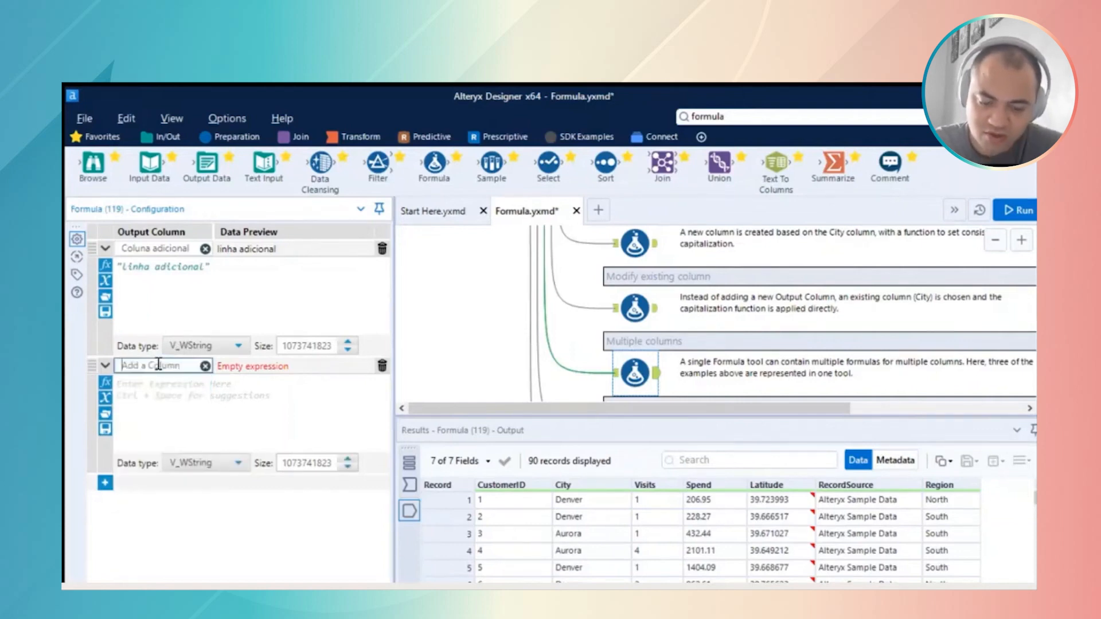
{"action": "type", "text": "Regiao"}
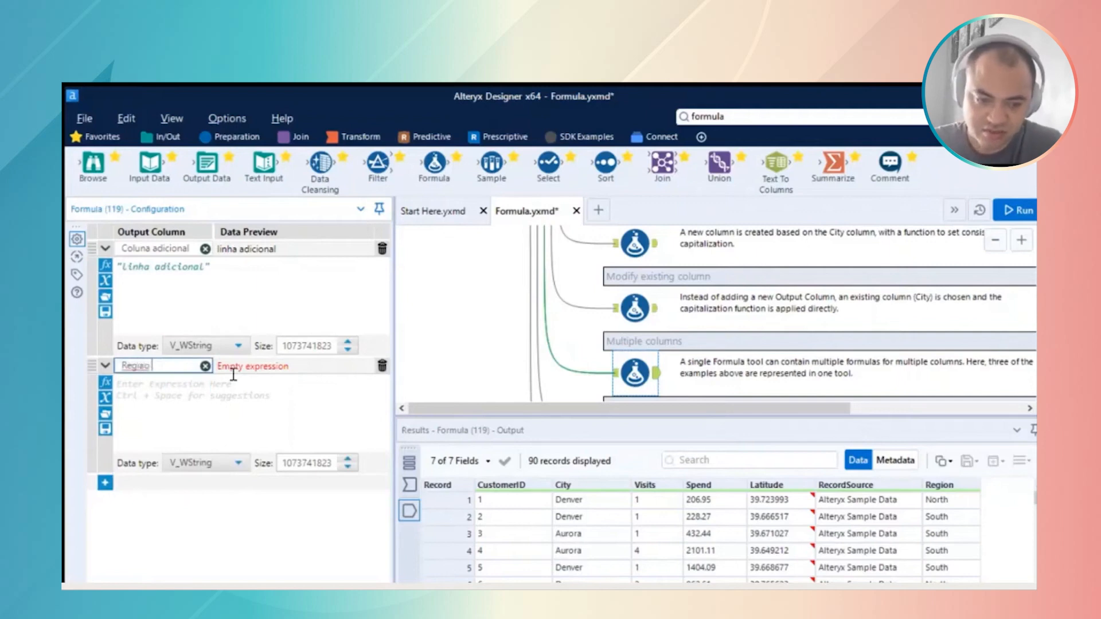
{"action": "left_click", "coordinate": [233, 375]}
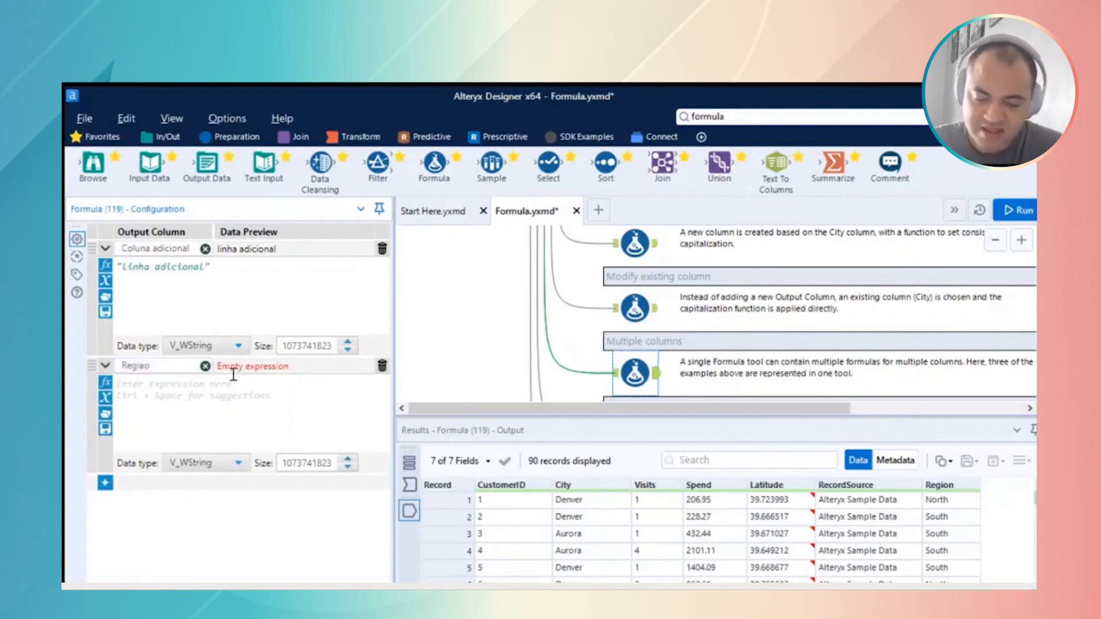
- Insert the IF c THEN t ELSE f ENDIF template for Regiao and set its condition to [Latitude]> 39.7
{"action": "type", "text": "if"}
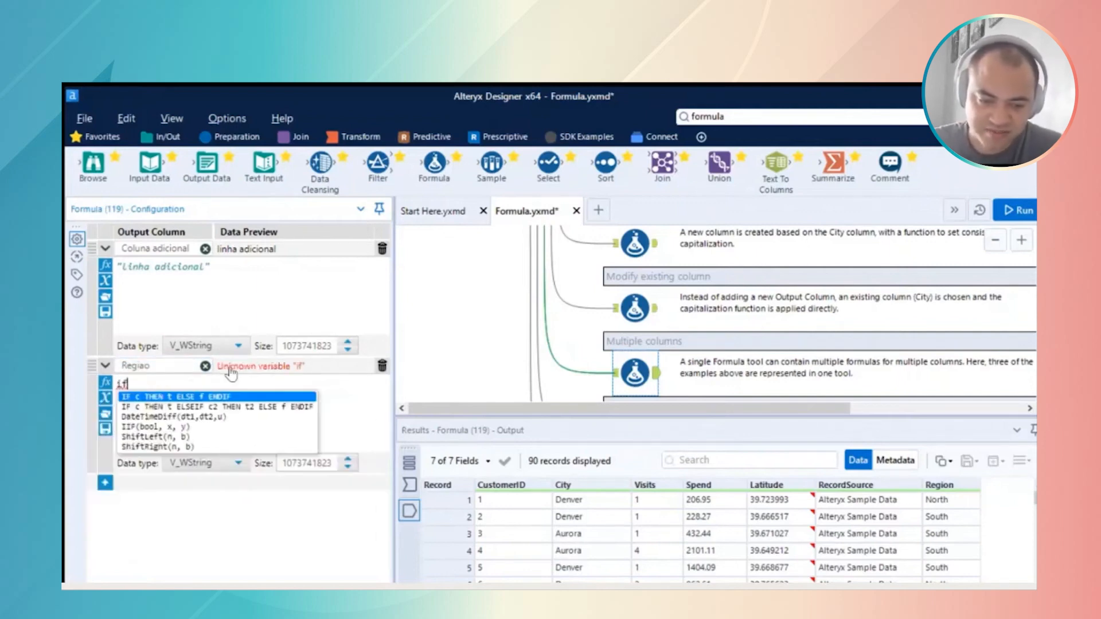
{"action": "key", "text": "Return"}
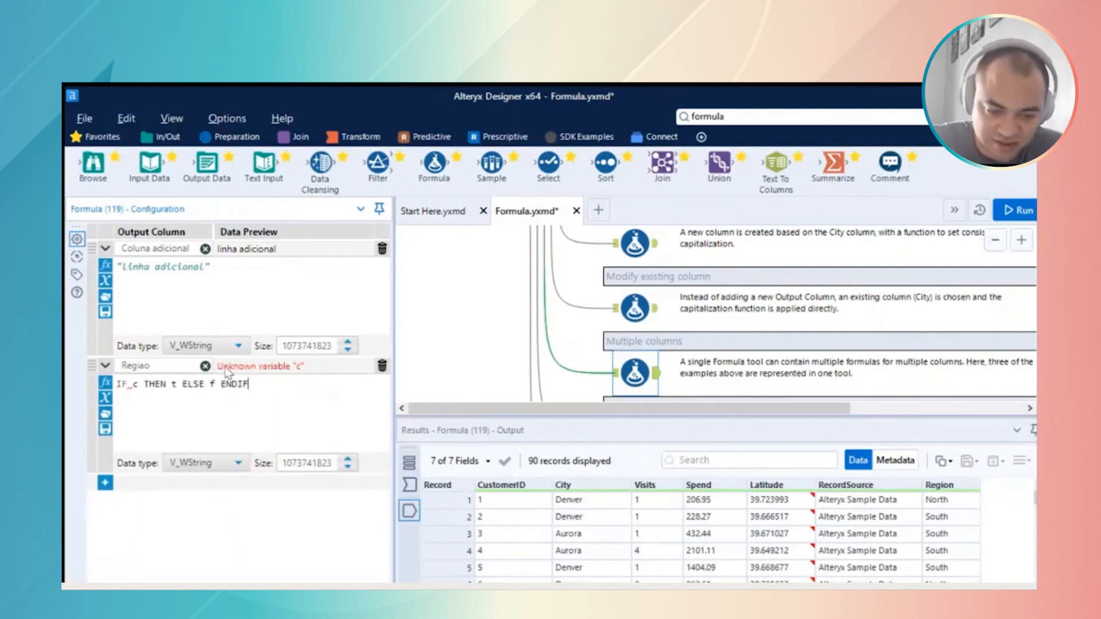
{"action": "left_click", "coordinate": [138, 381]}
{"action": "type", "text": "lati"}
{"action": "key", "text": "Return"}
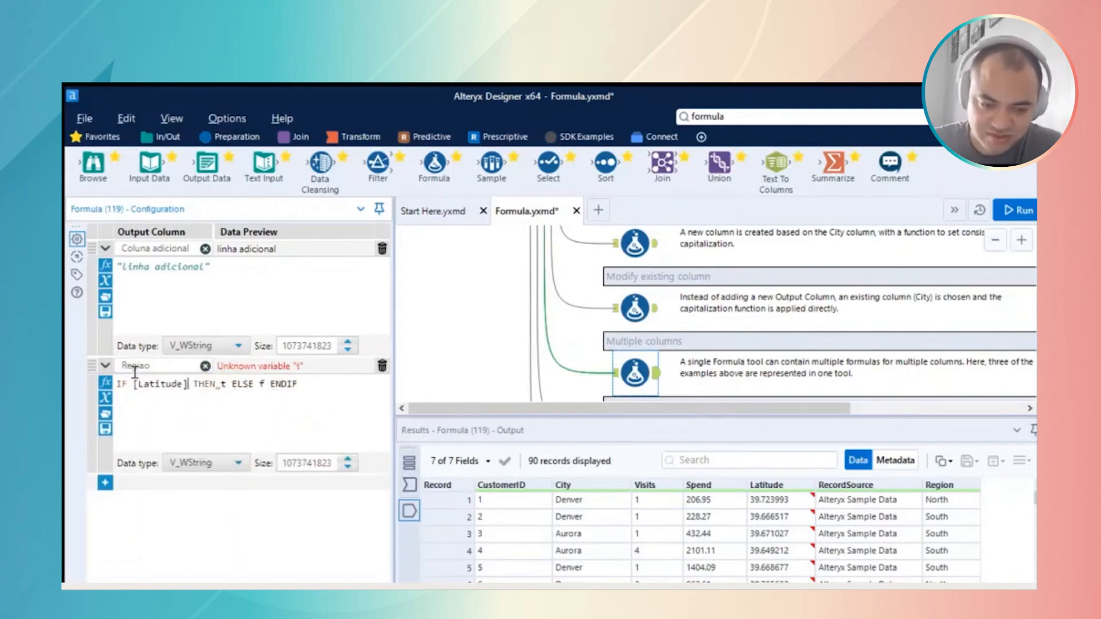
{"action": "type", "text": ">"}
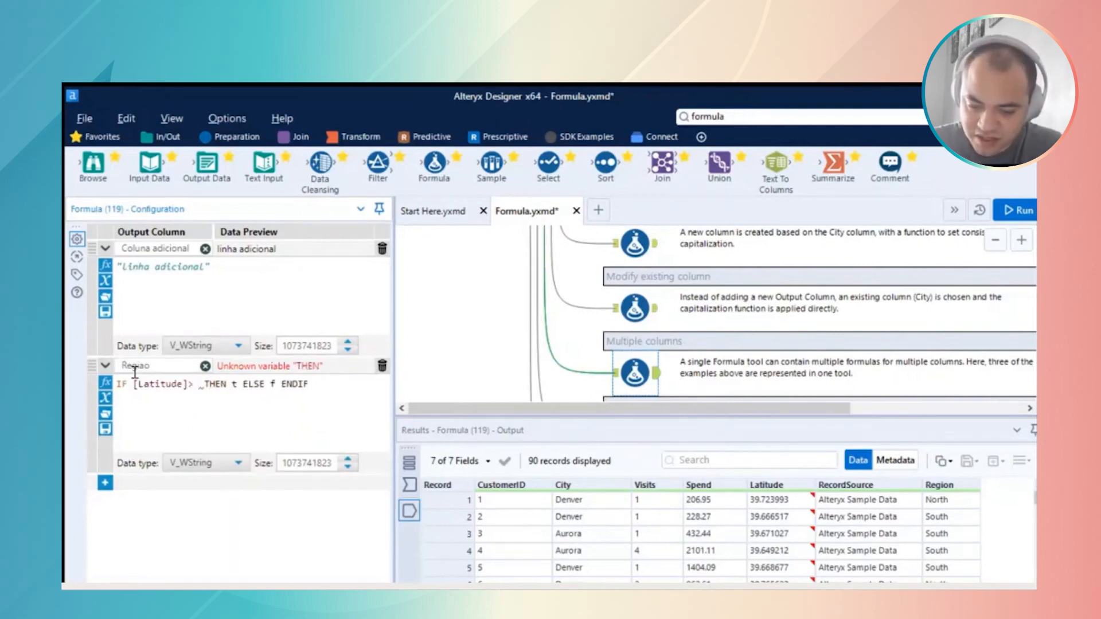
{"action": "type", "text": " 39."}
{"action": "type", "text": "7"}
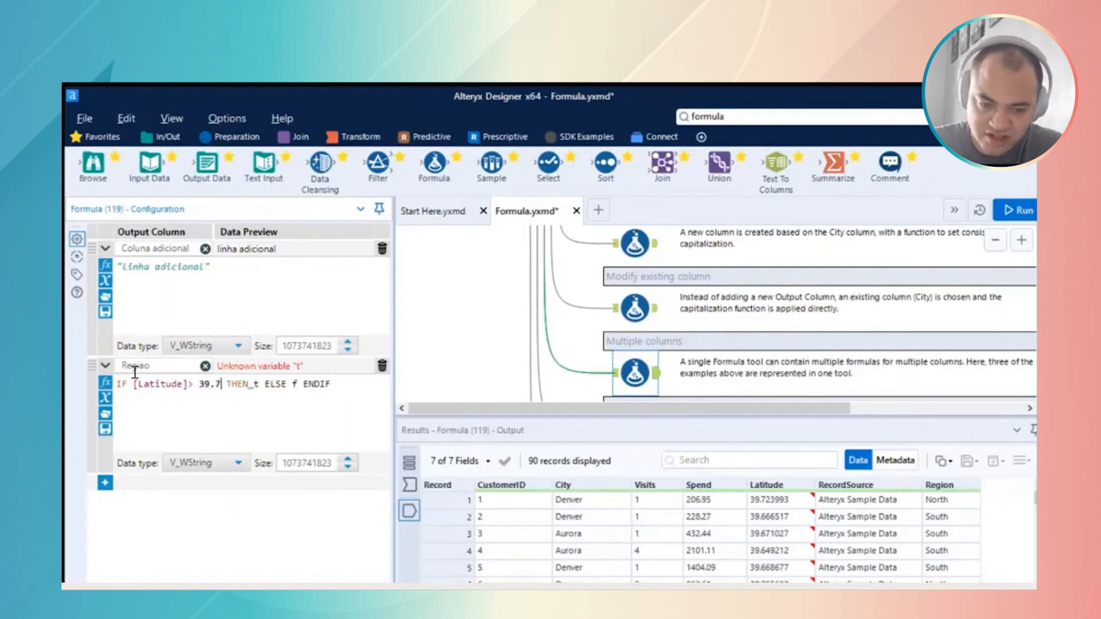
- Move the THEN clause of the Regiao expression to its own line and make it return "Norte"
{"action": "key", "text": "Return"}
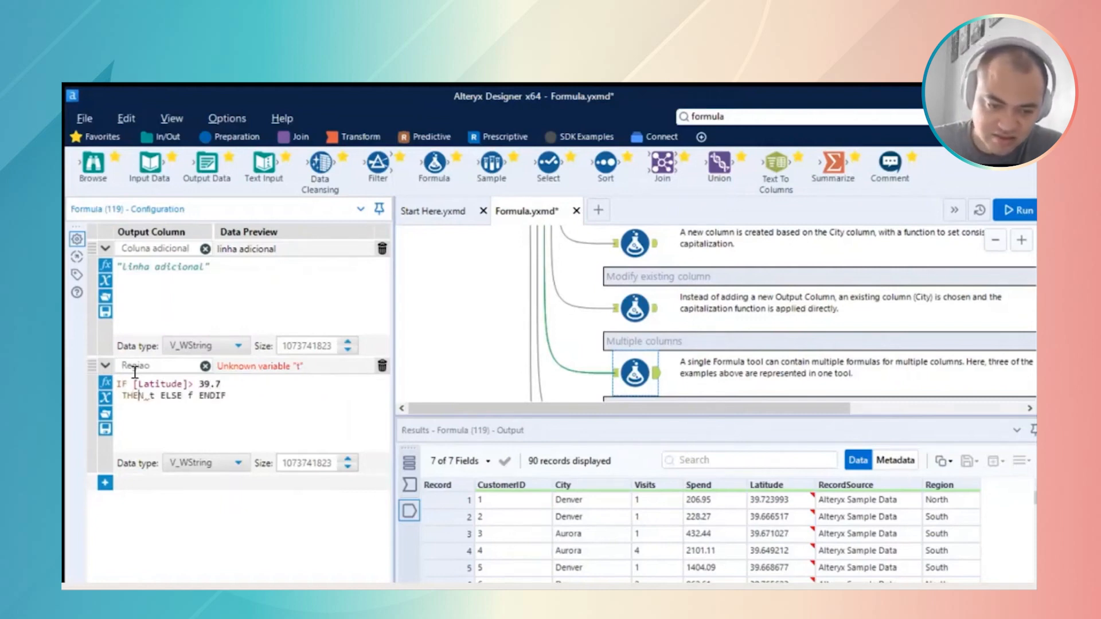
{"action": "key", "text": "BackSpace"}
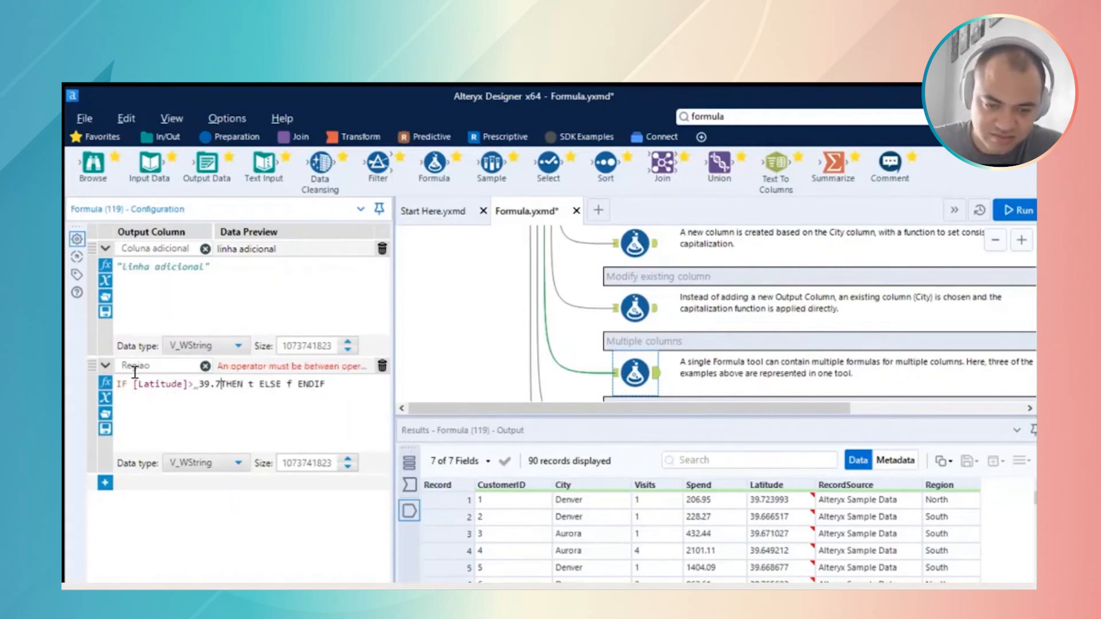
{"action": "key", "text": "Return"}
{"action": "key", "text": "Right"}
{"action": "key", "text": "Right"}
{"action": "key", "text": "Right"}
{"action": "key", "text": "Right"}
{"action": "key", "text": "Right"}
{"action": "key", "text": "Right"}
{"action": "key", "text": "Right"}
{"action": "key", "text": "BackSpace"}
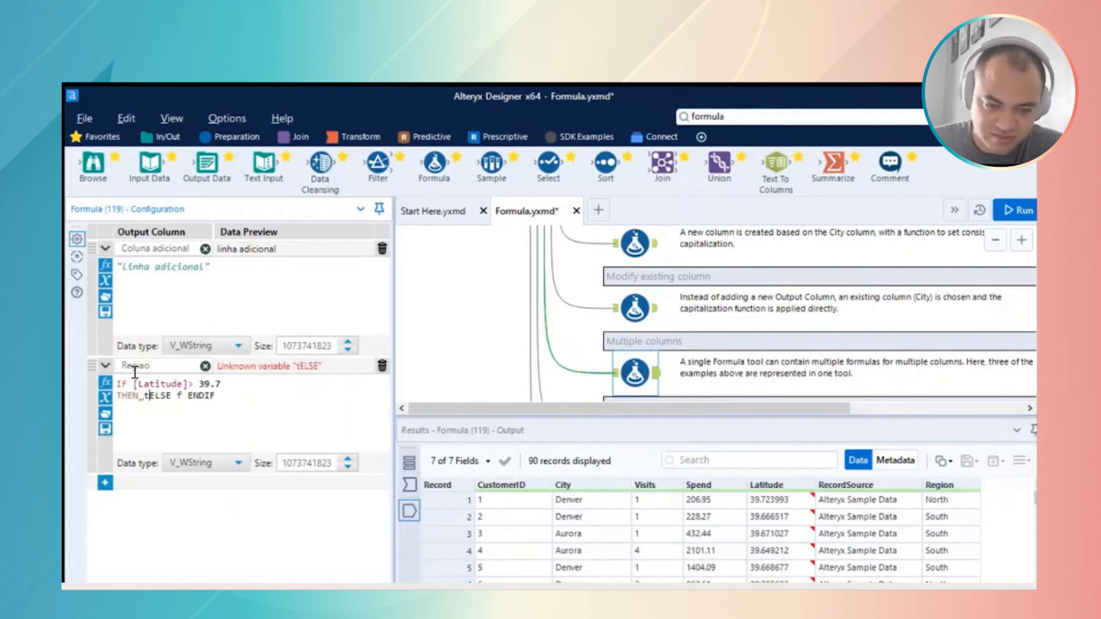
{"action": "key", "text": "BackSpace"}
{"action": "type", "text": "\""}
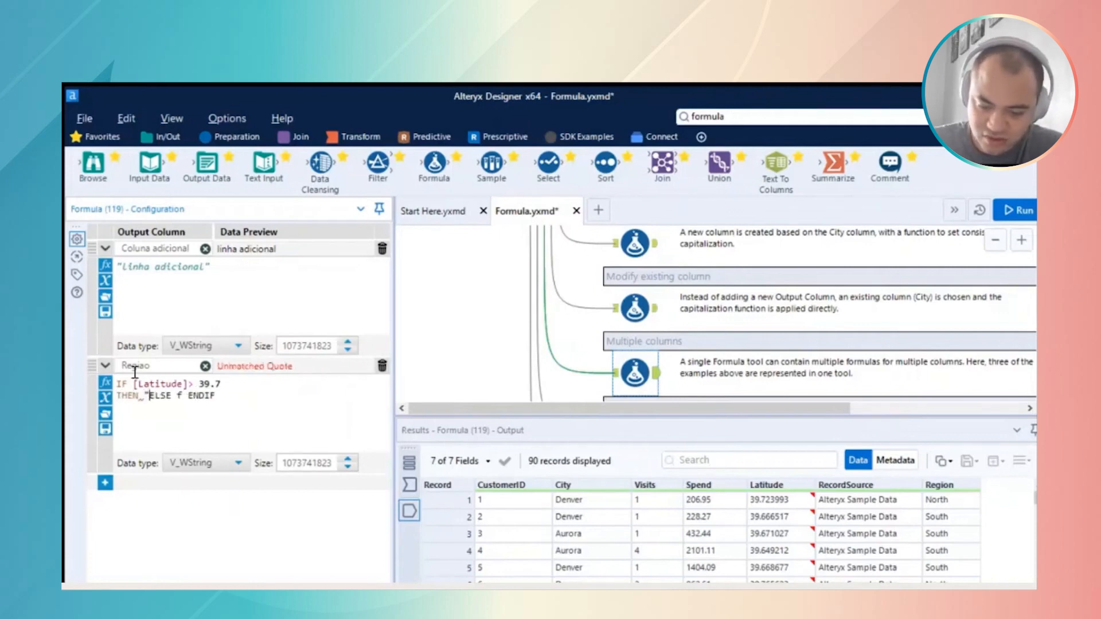
{"action": "type", "text": "Norte\""}
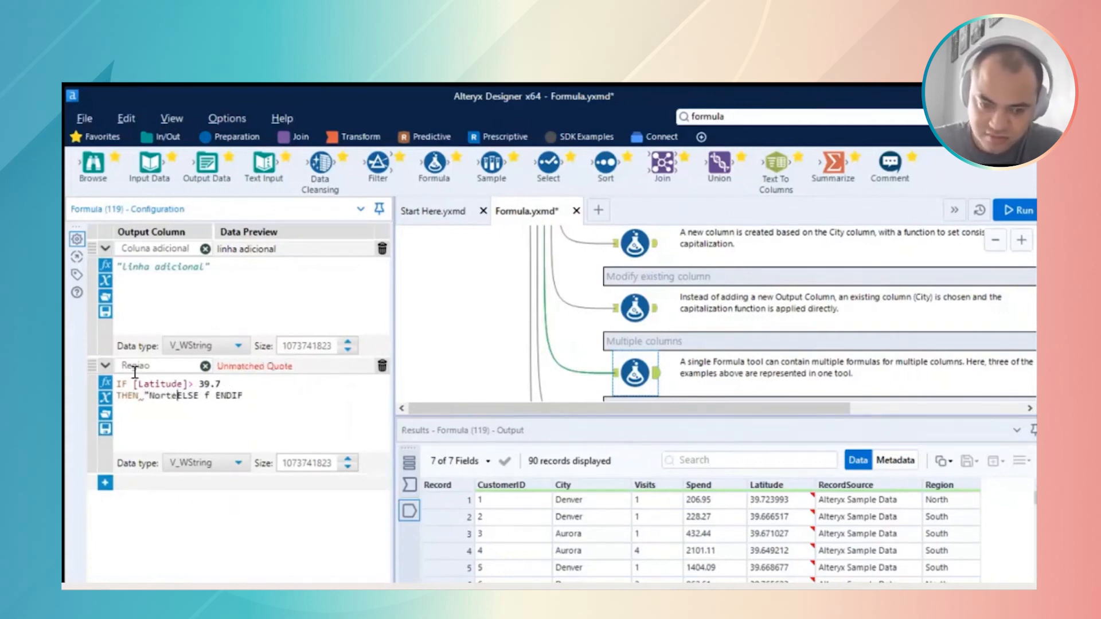
- Put ELSE and ENDIF on separate lines in the Regiao expression and make ELSE return "Sul"
{"action": "key", "text": "Right"}
{"action": "key", "text": "Right"}
{"action": "key", "text": "Right"}
{"action": "key", "text": "Right"}
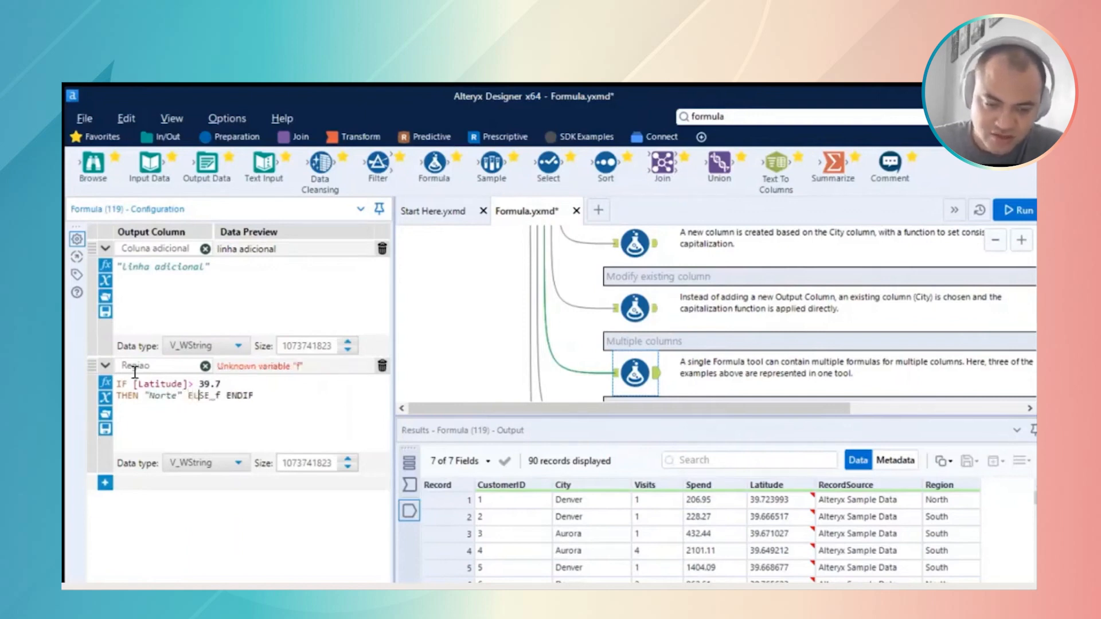
{"action": "key", "text": "Left"}
{"action": "key", "text": "Left"}
{"action": "key", "text": "Return"}
{"action": "key", "text": "Right"}
{"action": "key", "text": "Right"}
{"action": "key", "text": "Right"}
{"action": "key", "text": "Right"}
{"action": "key", "text": "Right"}
{"action": "key", "text": "Right"}
{"action": "key", "text": "BackSpace"}
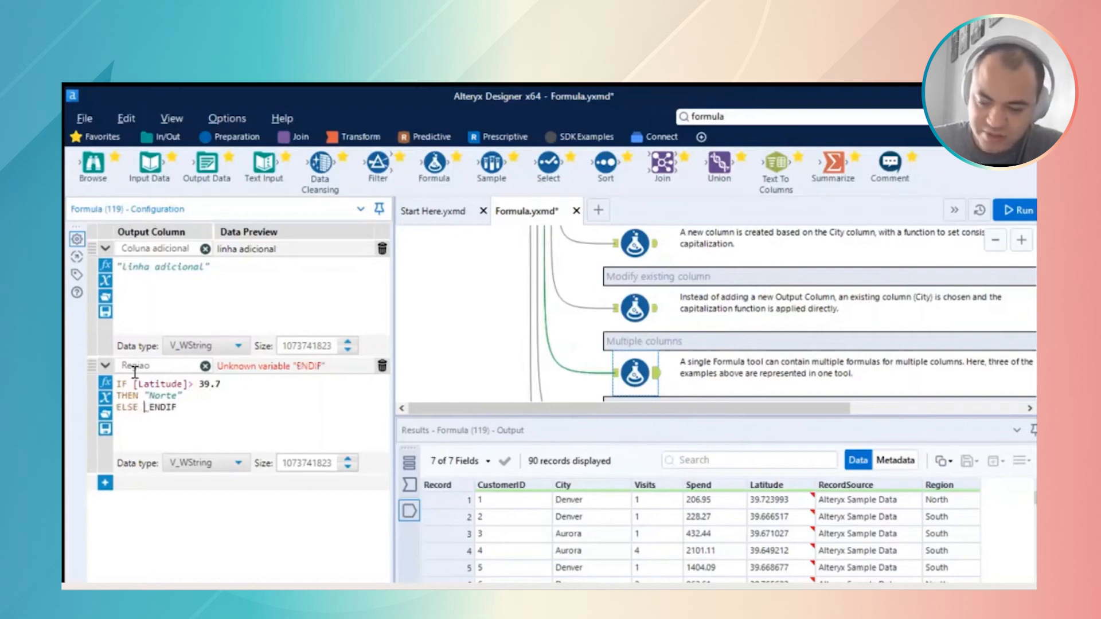
{"action": "type", "text": "\"Sul"}
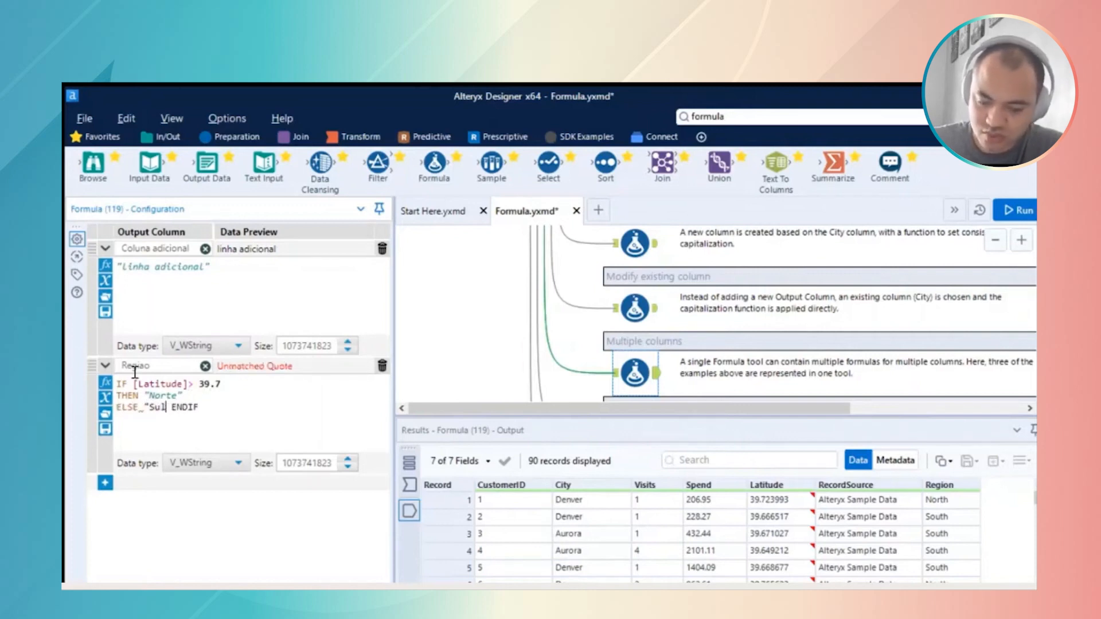
{"action": "type", "text": "\""}
{"action": "key", "text": "Return"}
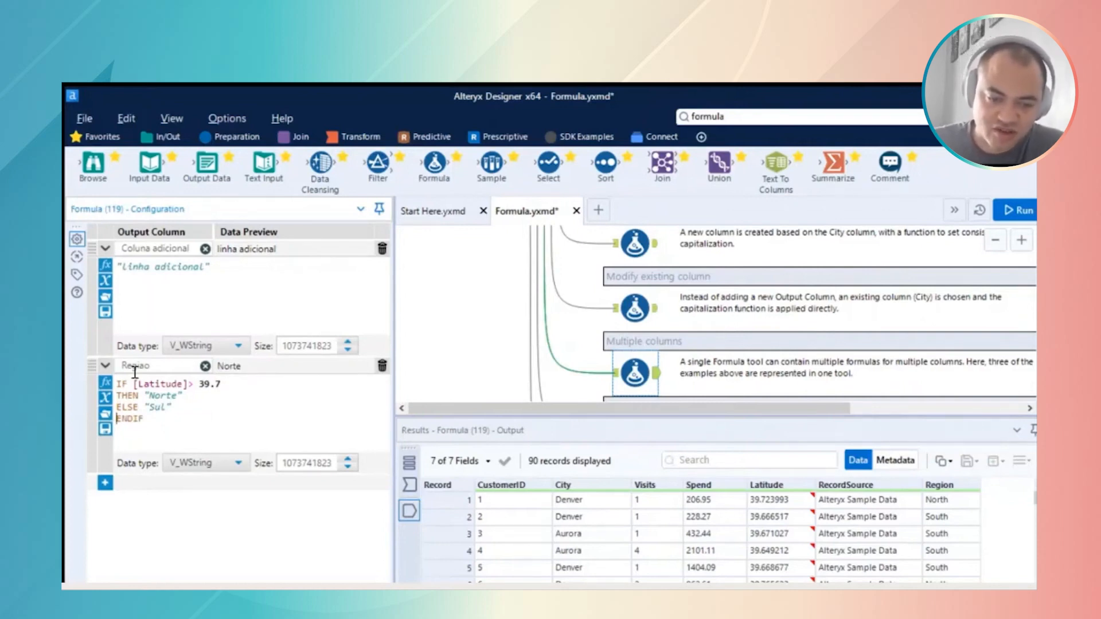
{"action": "left_click_drag", "start_coordinate": [144, 419], "coordinate": [121, 367]}
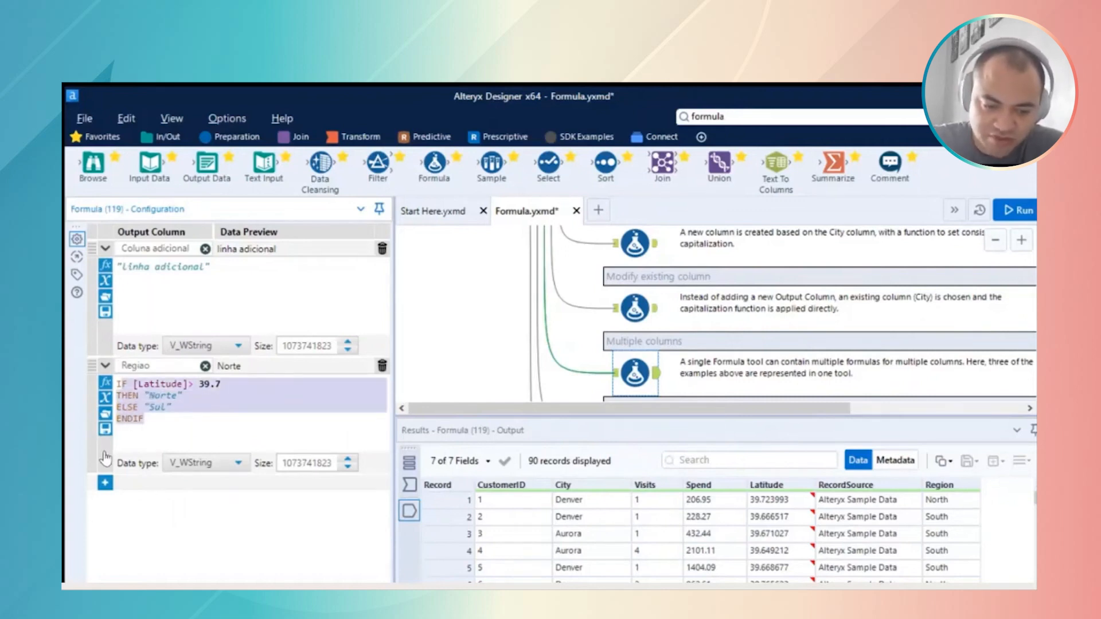
- Add a third formula that outputs to the existing City column
{"action": "left_click", "coordinate": [105, 483]}
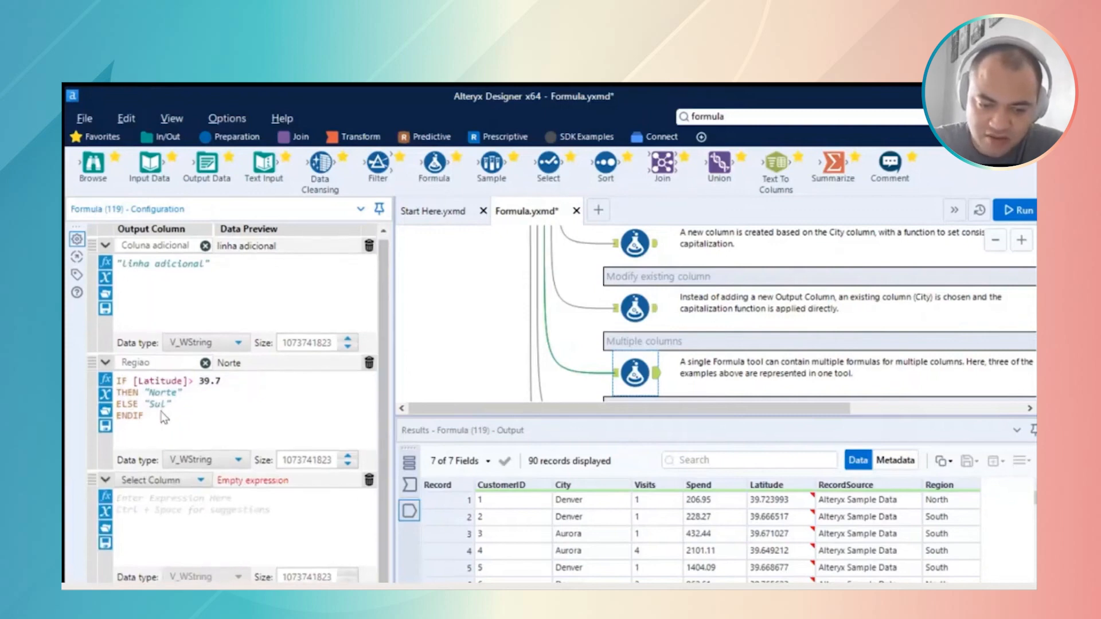
{"action": "left_click", "coordinate": [141, 482]}
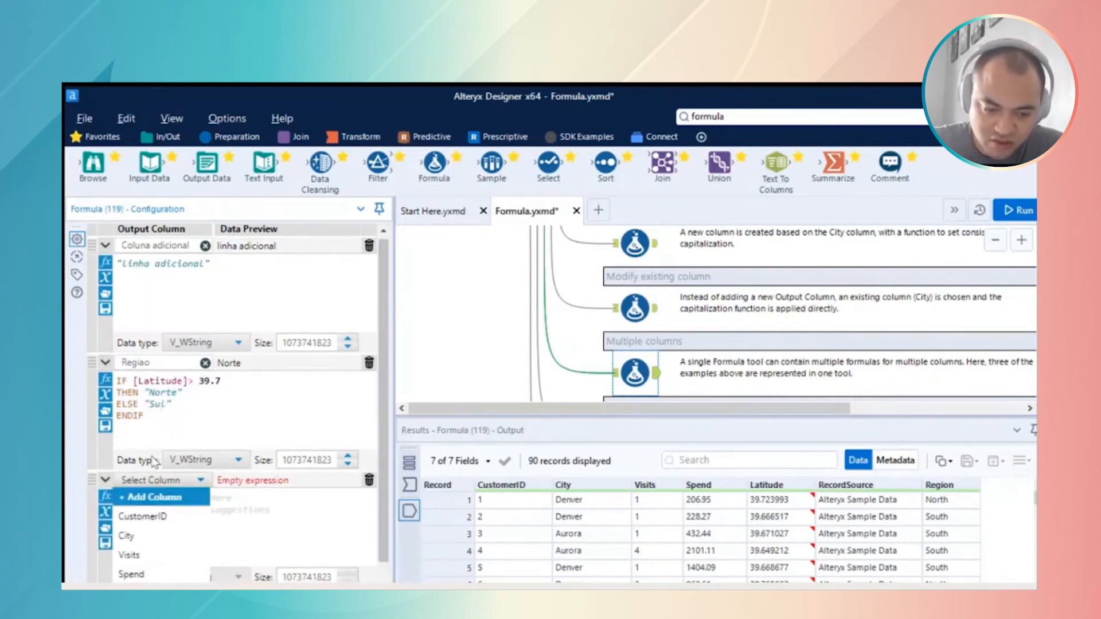
{"action": "left_click", "coordinate": [127, 536]}
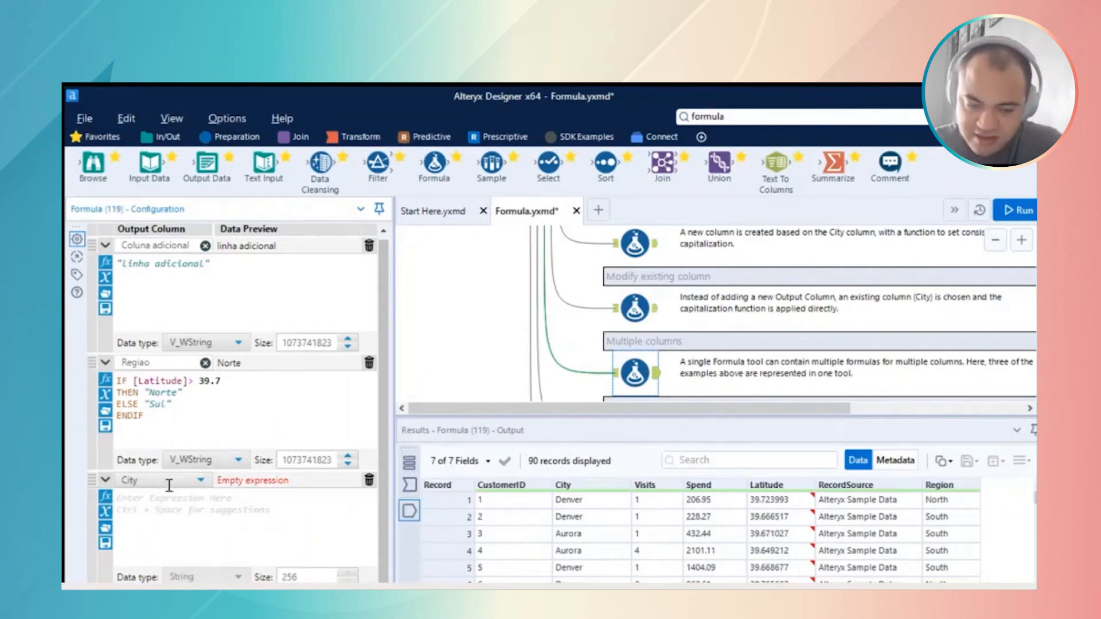
- Enter the TitleCase function as the City expression, with the City column as its argument
{"action": "type", "text": "i"}
{"action": "key", "text": "BackSpace"}
{"action": "type", "text": "Ti"}
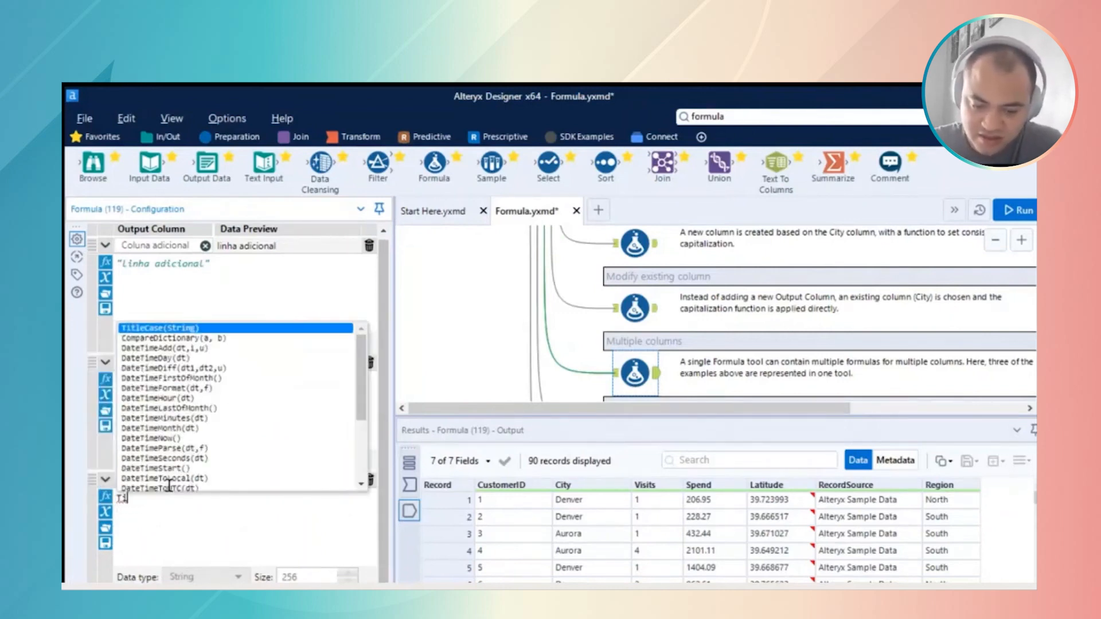
{"action": "key", "text": "Return"}
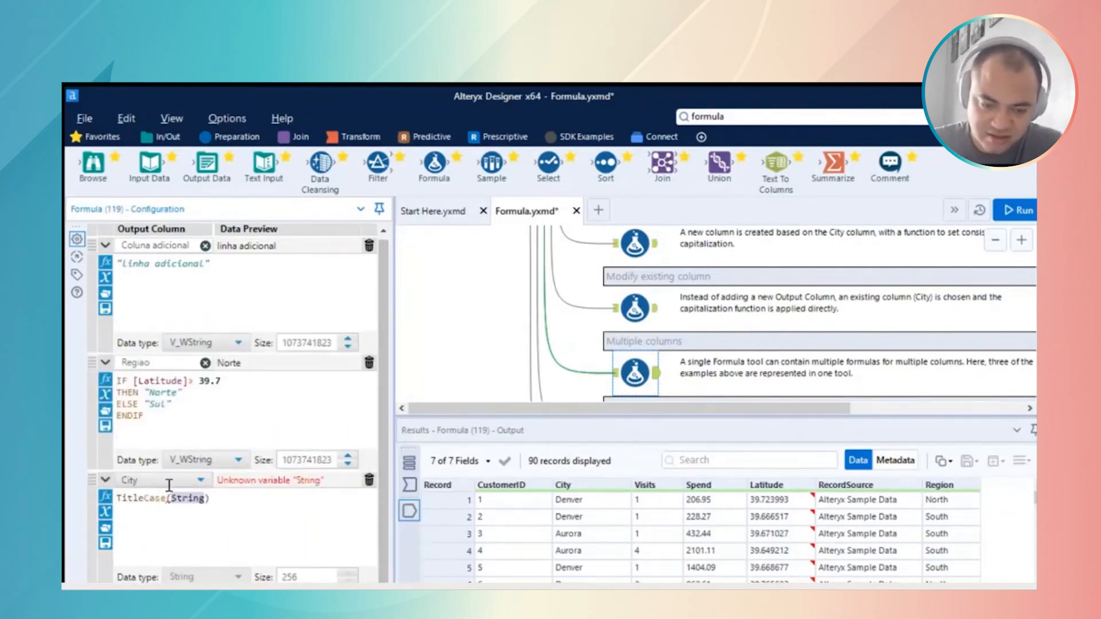
{"action": "key", "text": "Escape"}
{"action": "key", "text": "shift+Left"}
{"action": "key", "text": "shift+Left"}
{"action": "key", "text": "shift+Left"}
{"action": "key", "text": "shift+Left"}
{"action": "key", "text": "shift+Left"}
{"action": "key", "text": "shift+Left"}
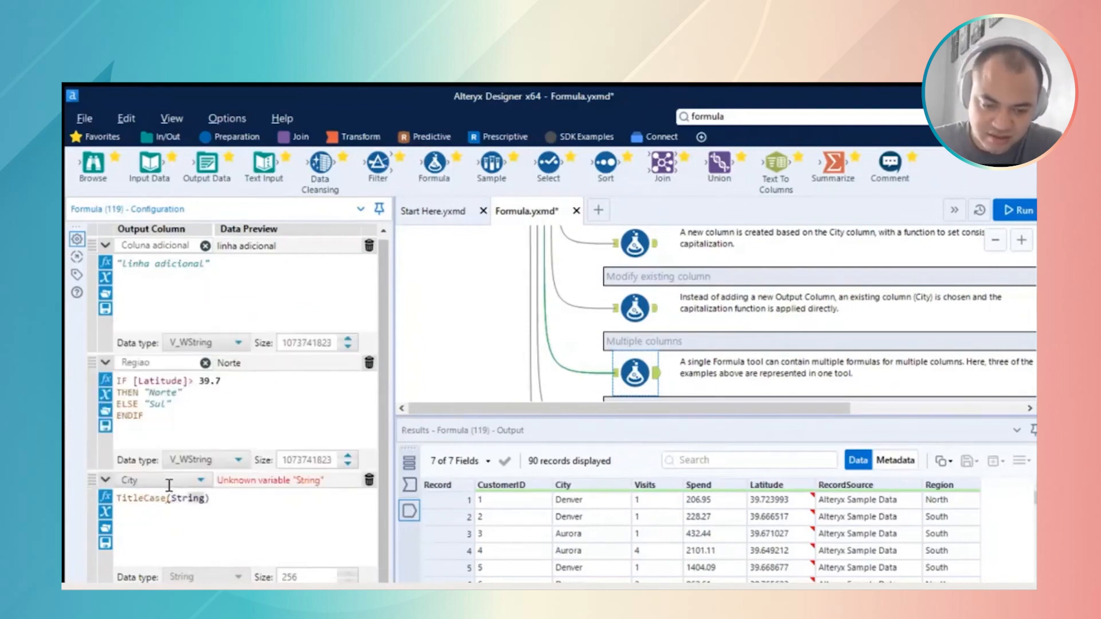
{"action": "type", "text": "[City]"}
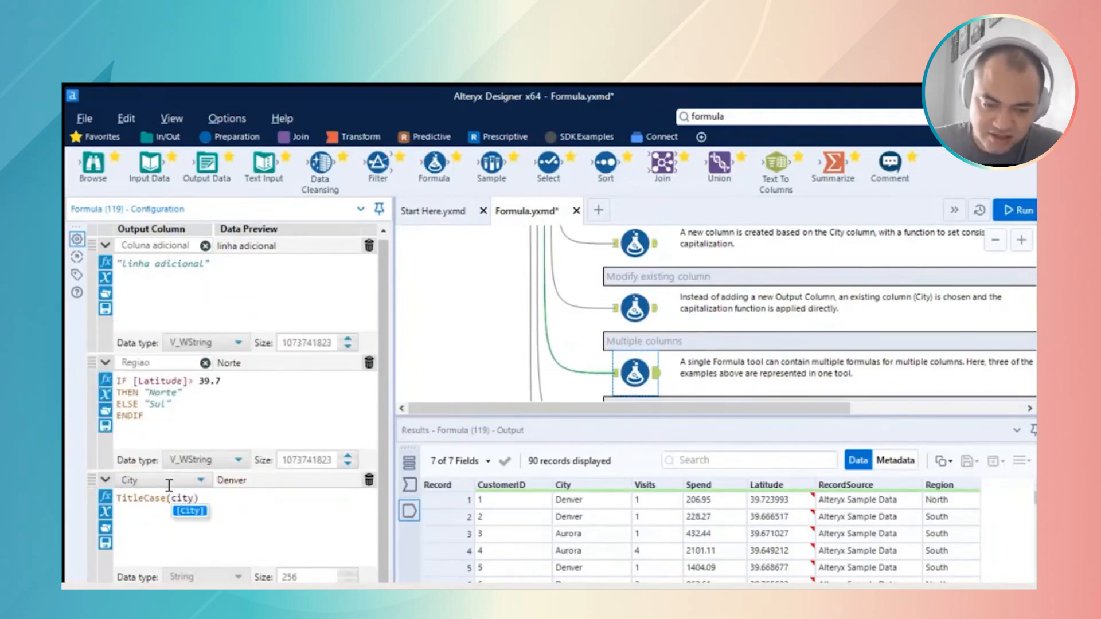
- Run the workflow with the TitleCase([City]) formula and compare the Formula tool's input and output data
{"action": "key", "text": "End"}
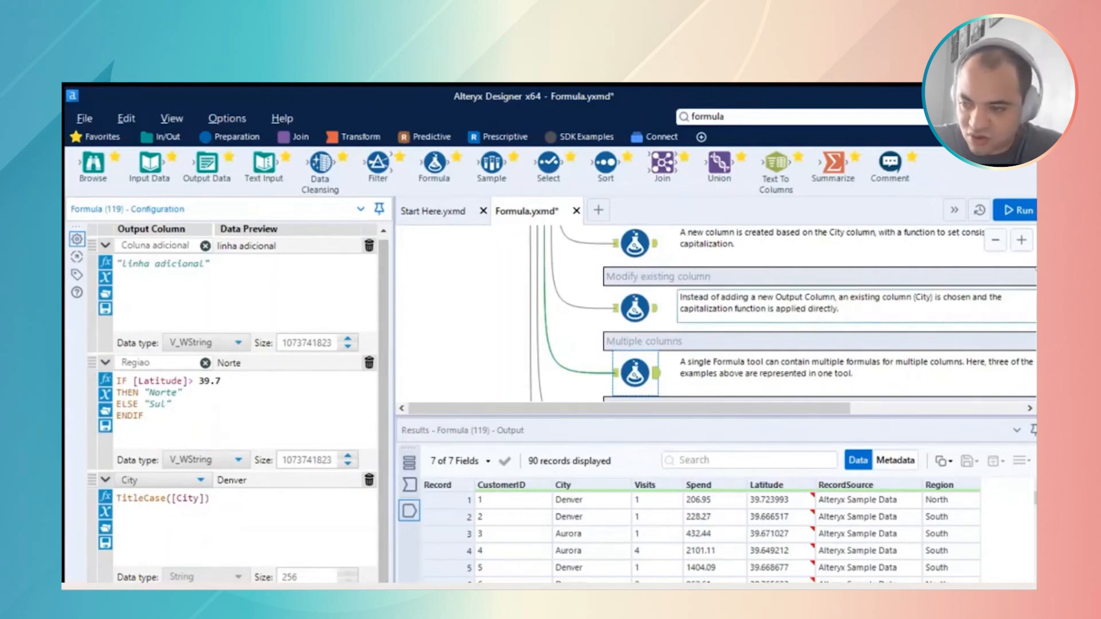
{"action": "left_click", "coordinate": [1016, 211]}
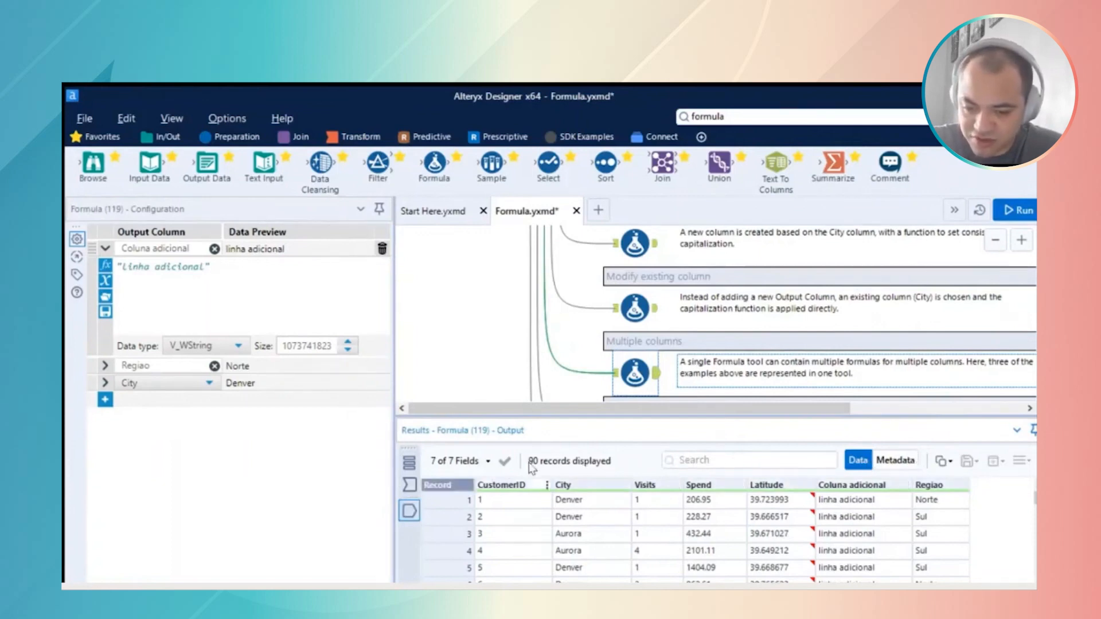
{"action": "left_click", "coordinate": [408, 485]}
{"action": "left_click", "coordinate": [409, 510]}
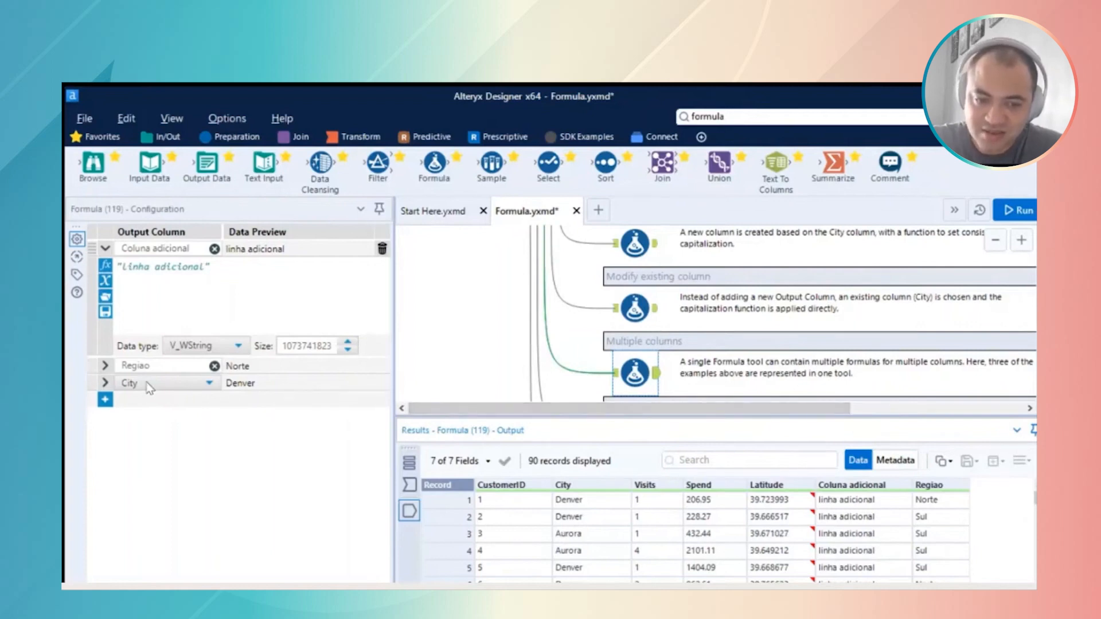
- Review the expressions of the Coluna adicional, Regiao and City formulas one by one
{"action": "left_click", "coordinate": [105, 381]}
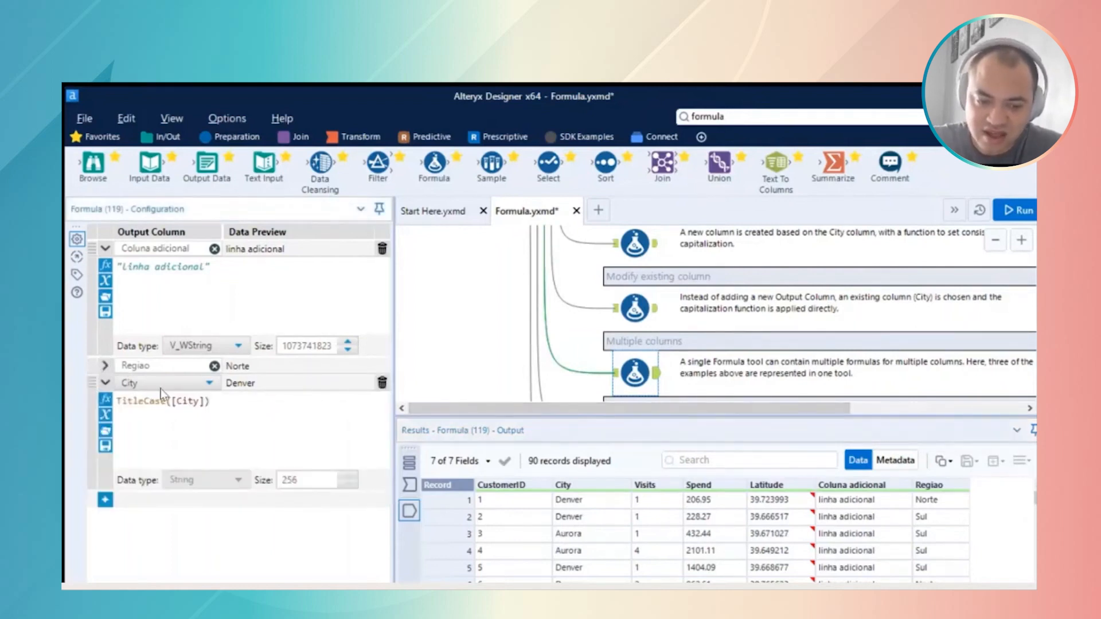
{"action": "left_click", "coordinate": [176, 394]}
{"action": "left_click", "coordinate": [135, 395]}
{"action": "left_click_drag", "start_coordinate": [122, 381], "coordinate": [224, 382]}
{"action": "left_click", "coordinate": [224, 381]}
{"action": "left_click_drag", "start_coordinate": [138, 265], "coordinate": [181, 266]}
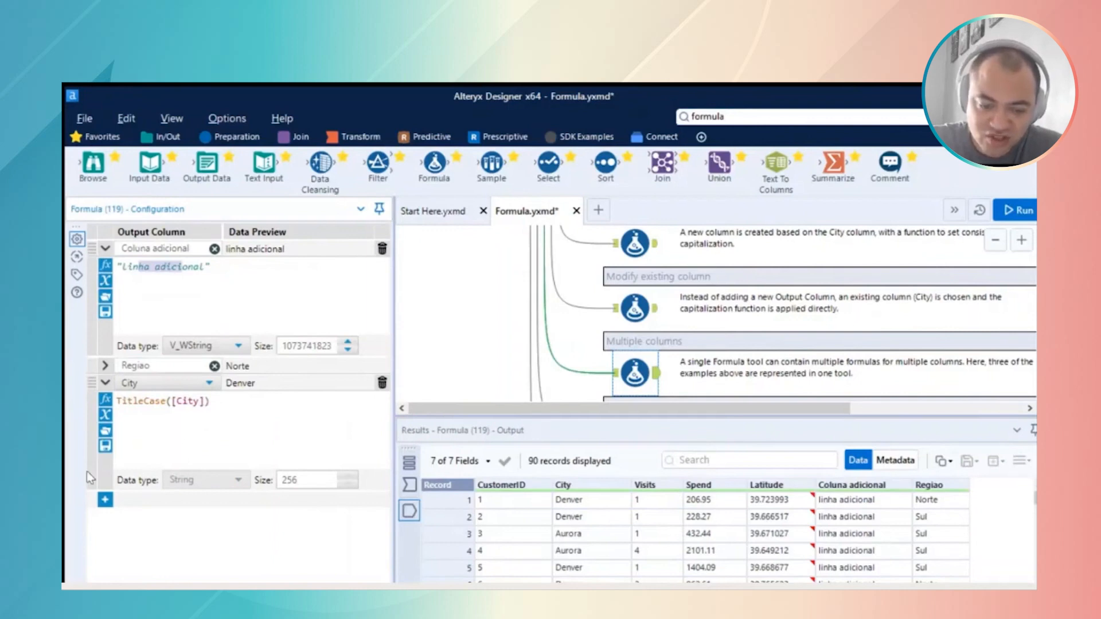
{"action": "left_click", "coordinate": [102, 362]}
{"action": "left_click", "coordinate": [102, 362]}
{"action": "left_click", "coordinate": [102, 362]}
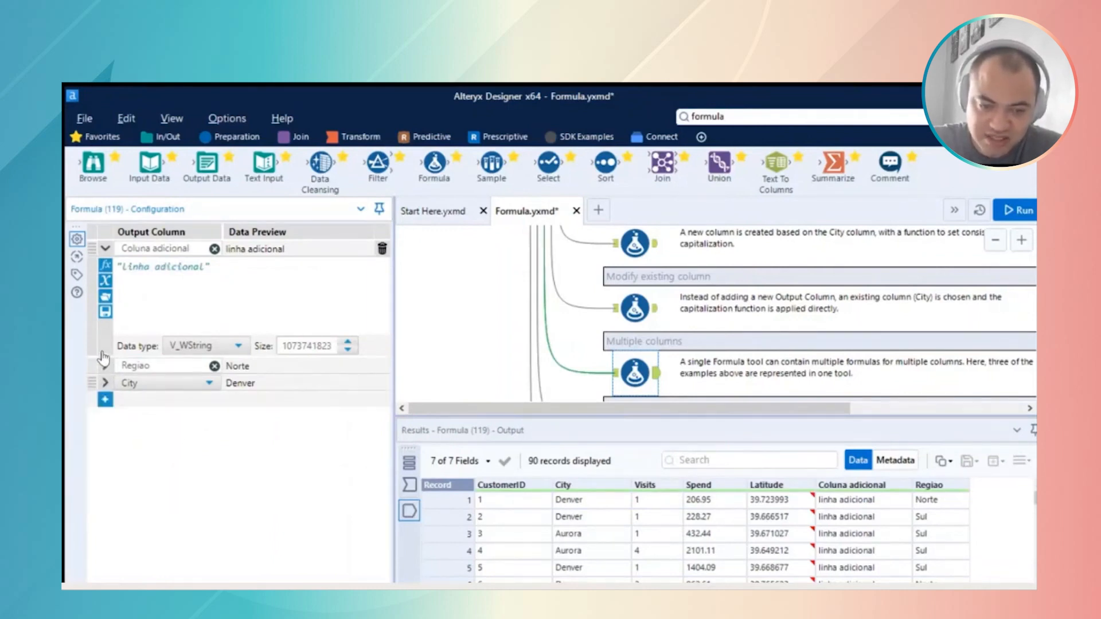
{"action": "left_click", "coordinate": [105, 248]}
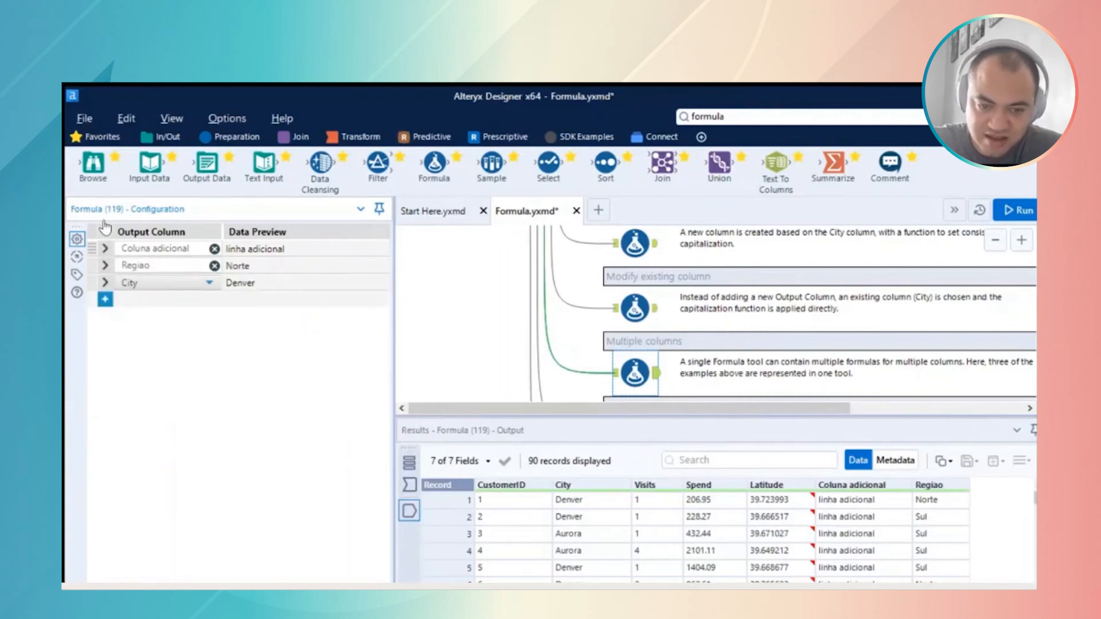
{"action": "left_click", "coordinate": [105, 248]}
{"action": "left_click", "coordinate": [105, 365]}
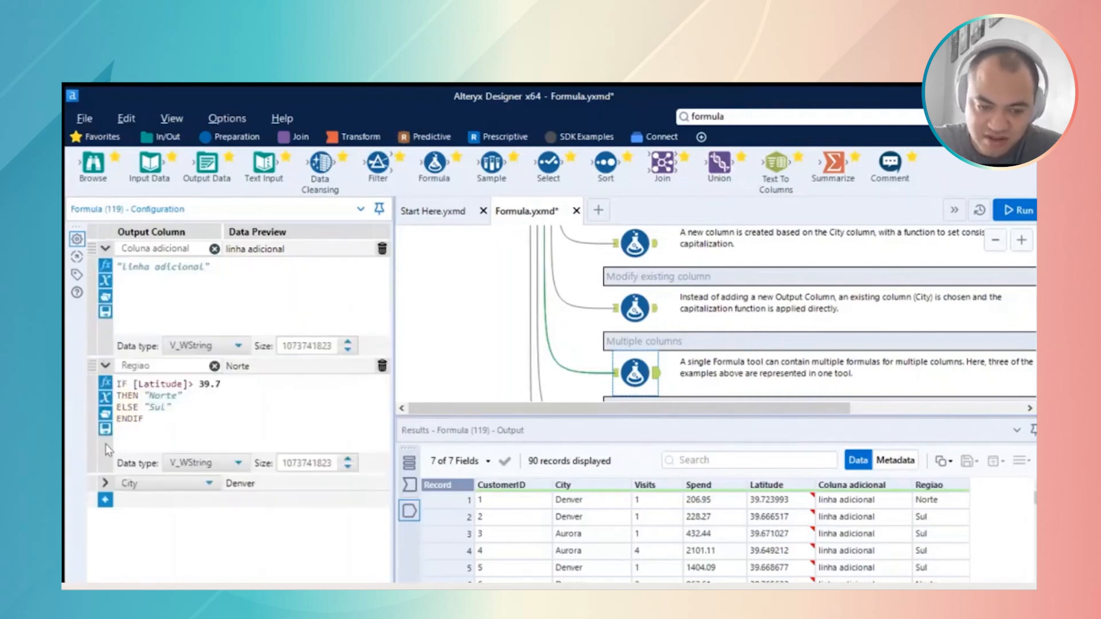
{"action": "left_click", "coordinate": [105, 482]}
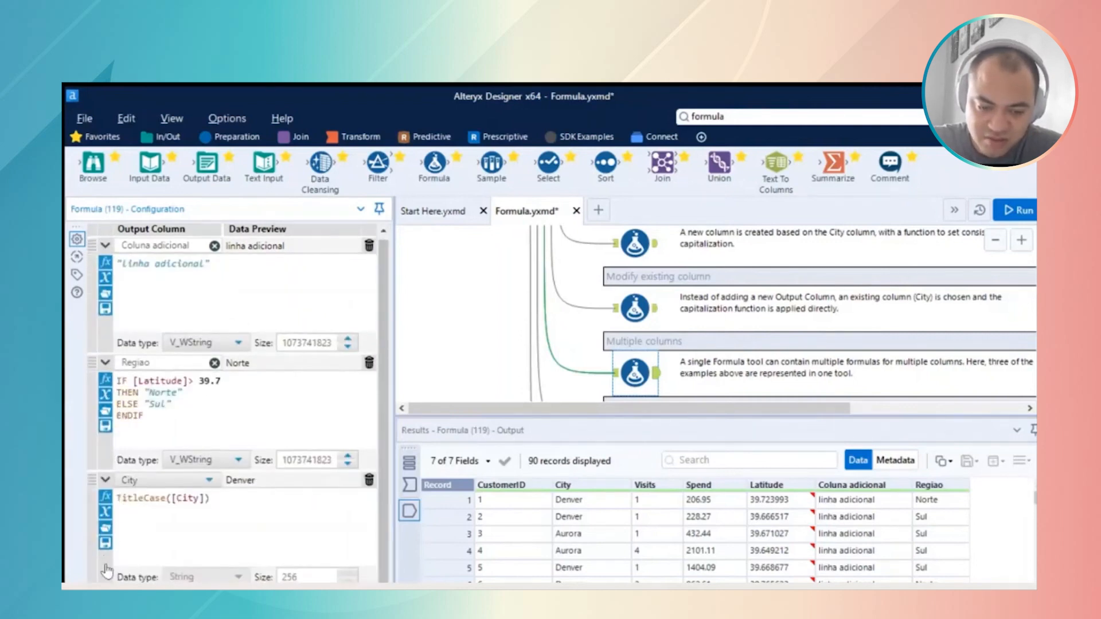
- Add an empty fourth formula and collapse the Coluna adicional, Regiao and City formulas
{"action": "left_click", "coordinate": [105, 480]}
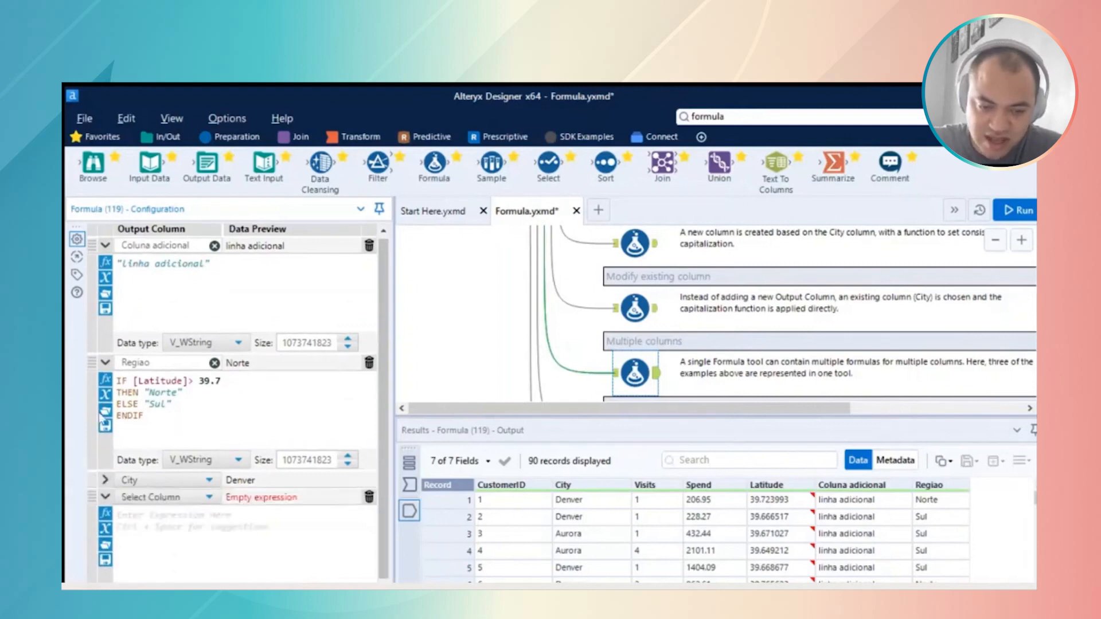
{"action": "left_click", "coordinate": [105, 363]}
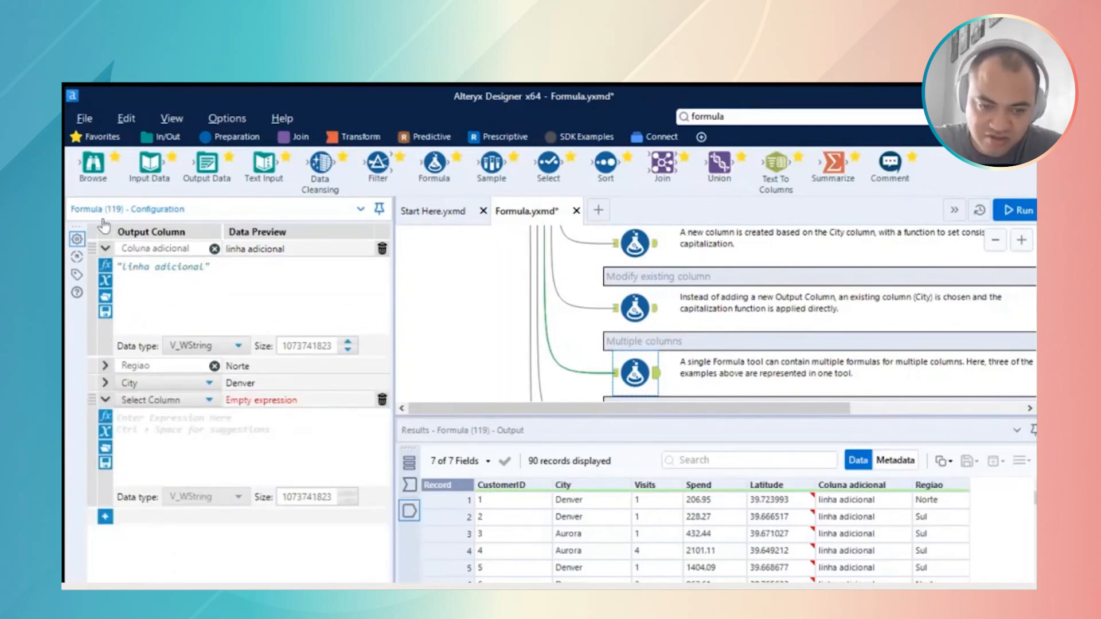
{"action": "left_click", "coordinate": [104, 248]}
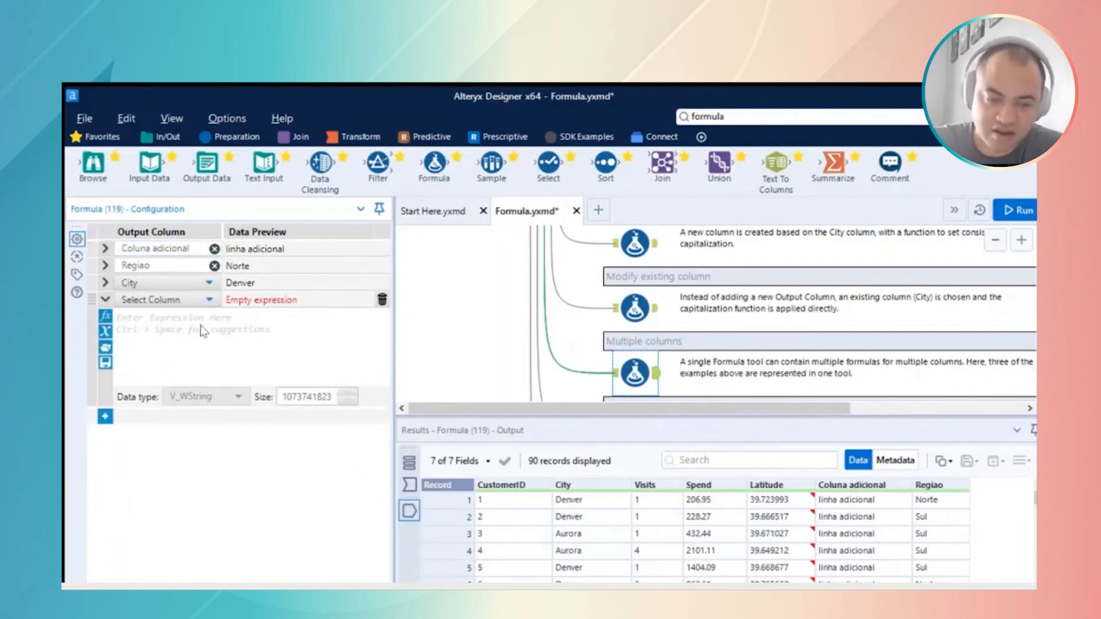
- Make the fourth formula output to a new column named "Coluna Concatenada"
{"action": "left_click", "coordinate": [171, 299]}
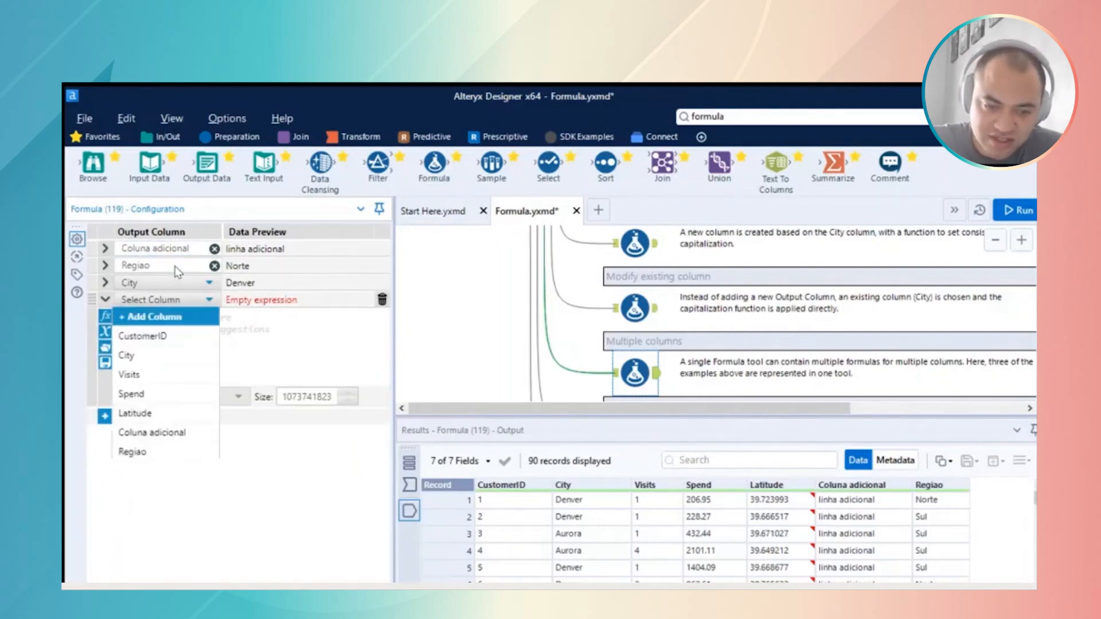
{"action": "left_click", "coordinate": [187, 316]}
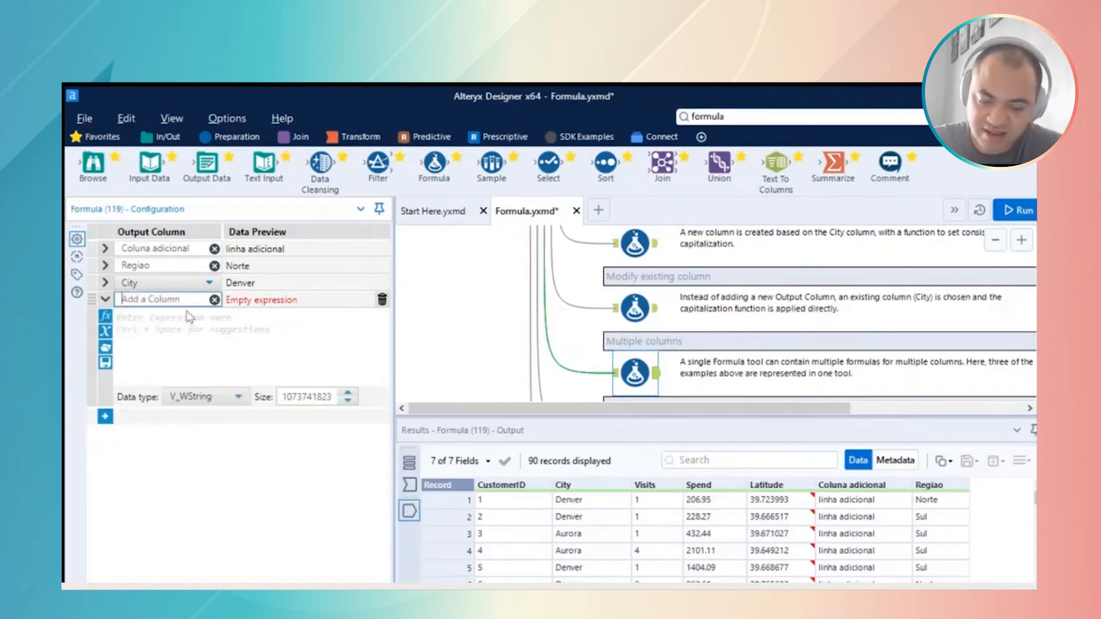
{"action": "type", "text": "Co"}
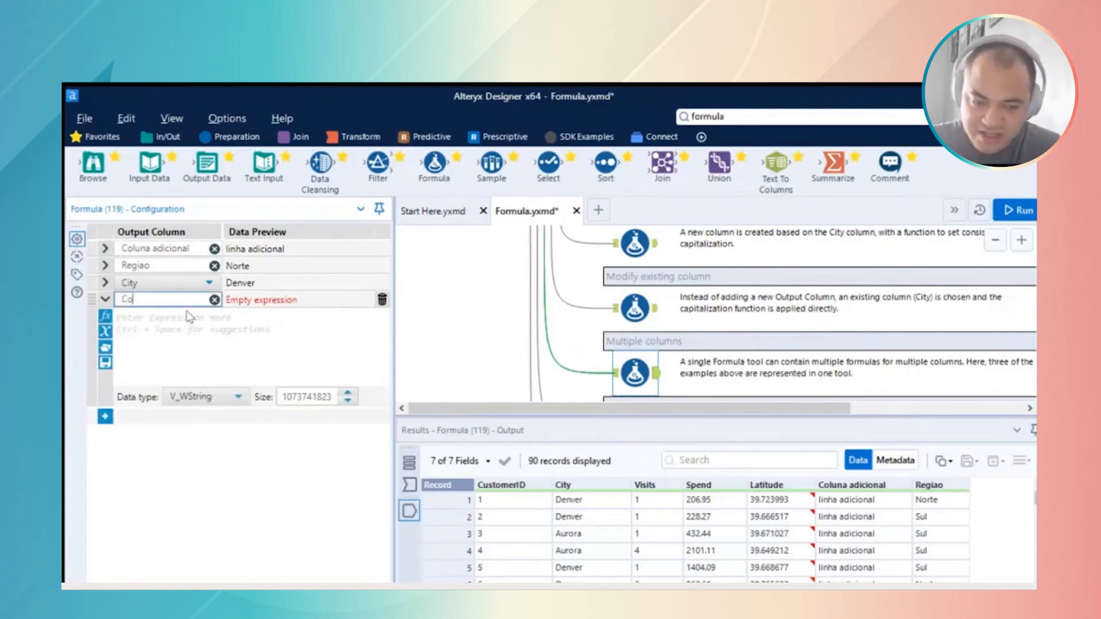
{"action": "type", "text": "luna Co"}
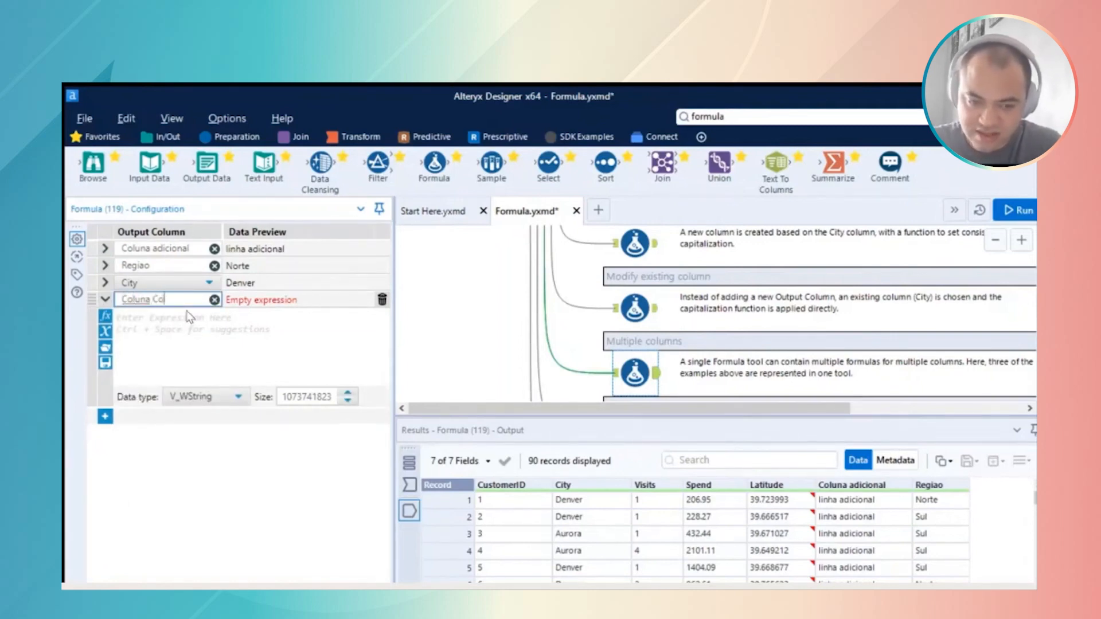
{"action": "type", "text": "caatena"}
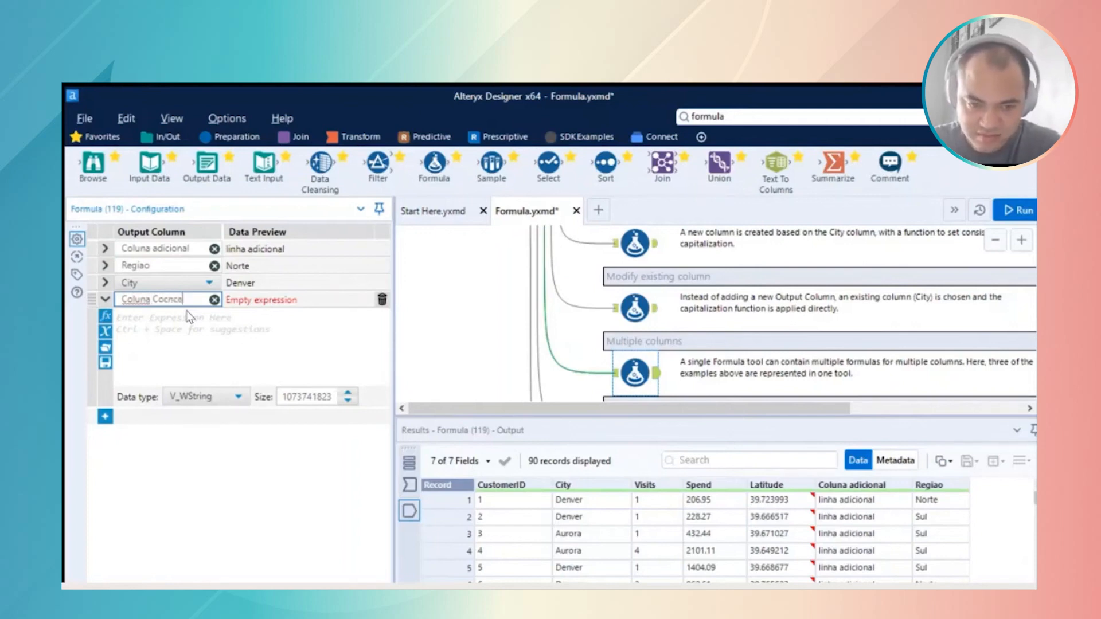
{"action": "key", "text": "BackSpace"}
{"action": "key", "text": "BackSpace"}
{"action": "key", "text": "BackSpace"}
{"action": "key", "text": "BackSpace"}
{"action": "key", "text": "BackSpace"}
{"action": "key", "text": "BackSpace"}
{"action": "type", "text": "ncatenada"}
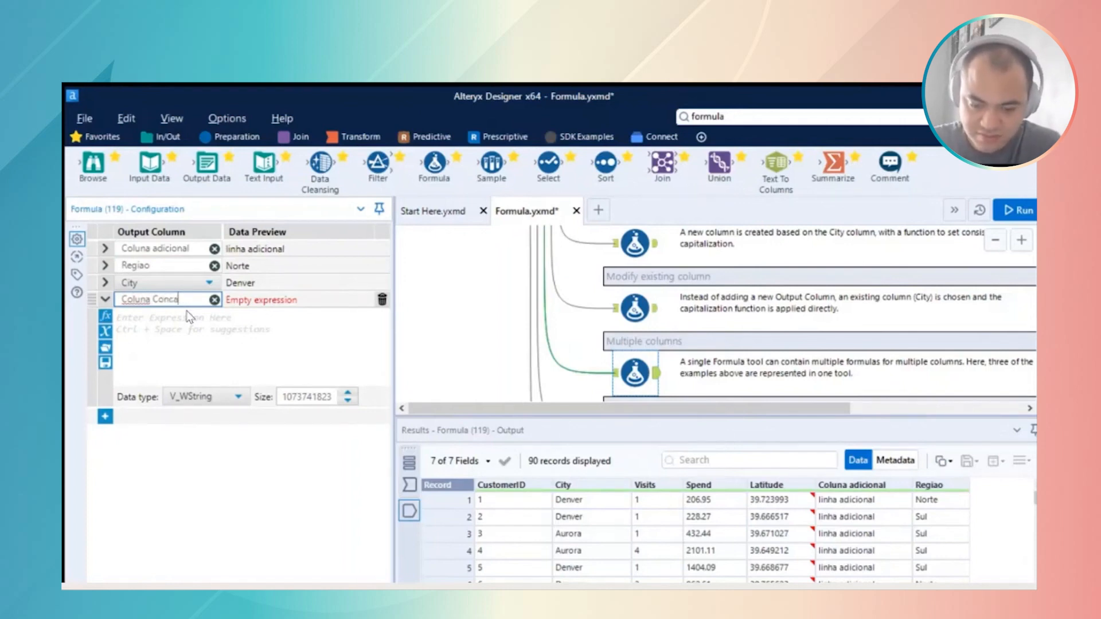
{"action": "key", "text": "Tab"}
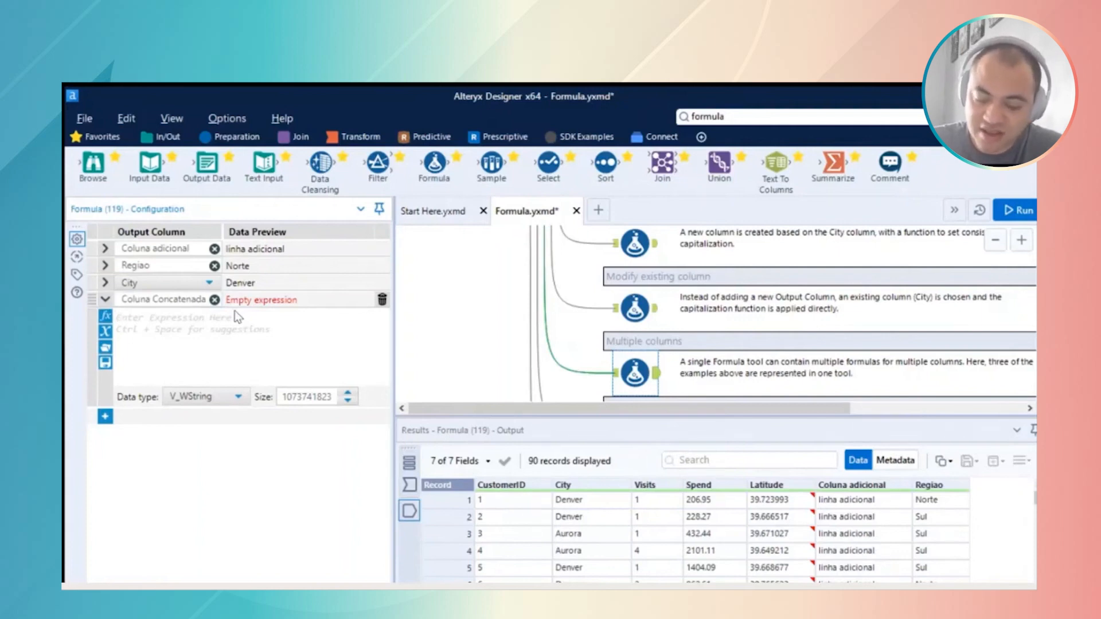
- Enter [Coluna adicional]+[City] as the expression of the Coluna Concatenada formula
{"action": "type", "text": "[Coluna adicional]"}
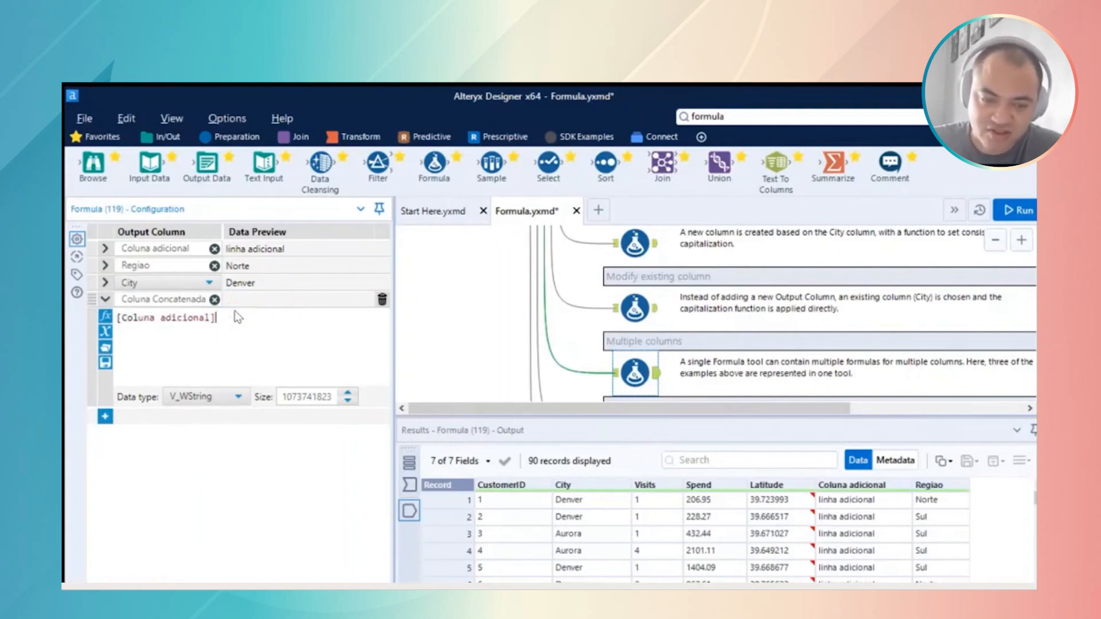
{"action": "type", "text": "+[City]"}
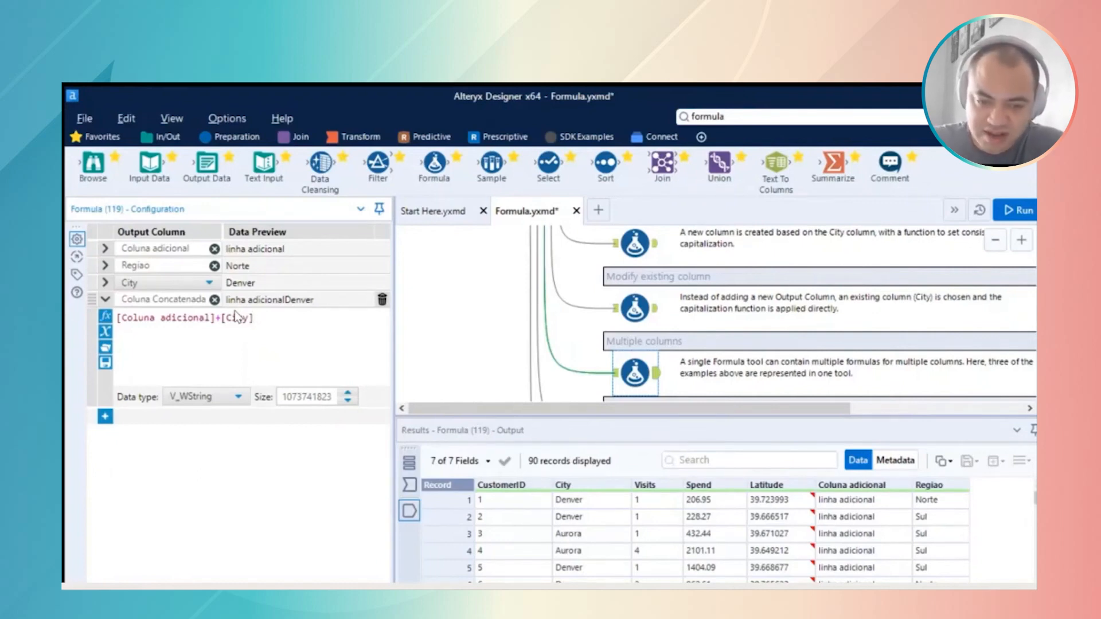
{"action": "left_click", "coordinate": [158, 300]}
{"action": "left_click", "coordinate": [137, 299]}
{"action": "left_click_drag", "start_coordinate": [138, 300], "coordinate": [238, 297]}
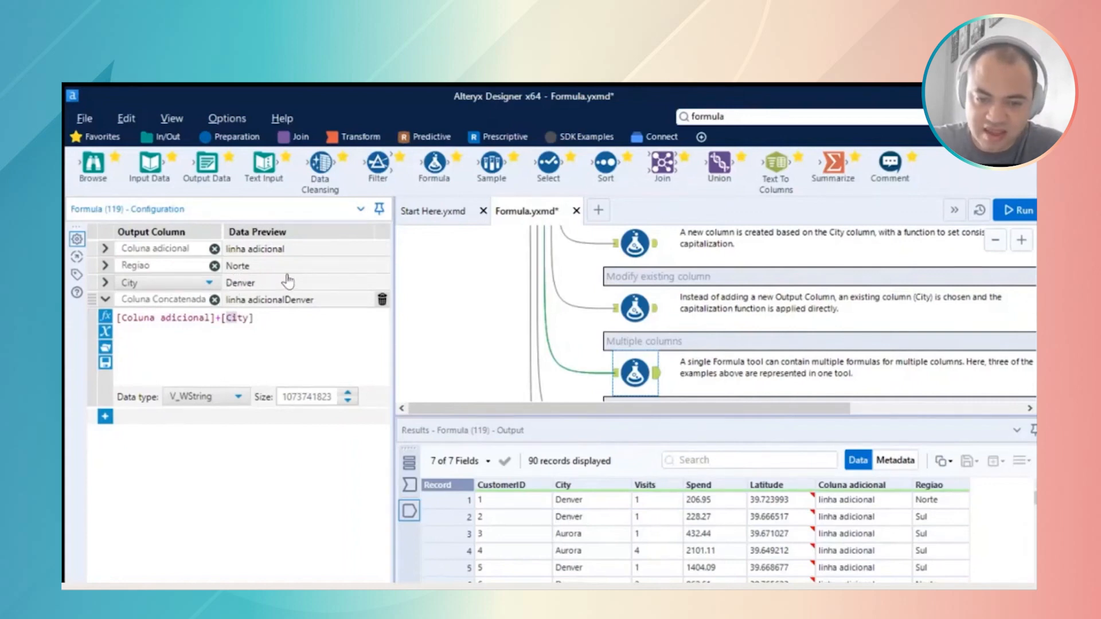
- Insert a "-" text separator, joined with plus signs, between Coluna adicional and City in the Coluna Concatenada expression
{"action": "left_click", "coordinate": [221, 299]}
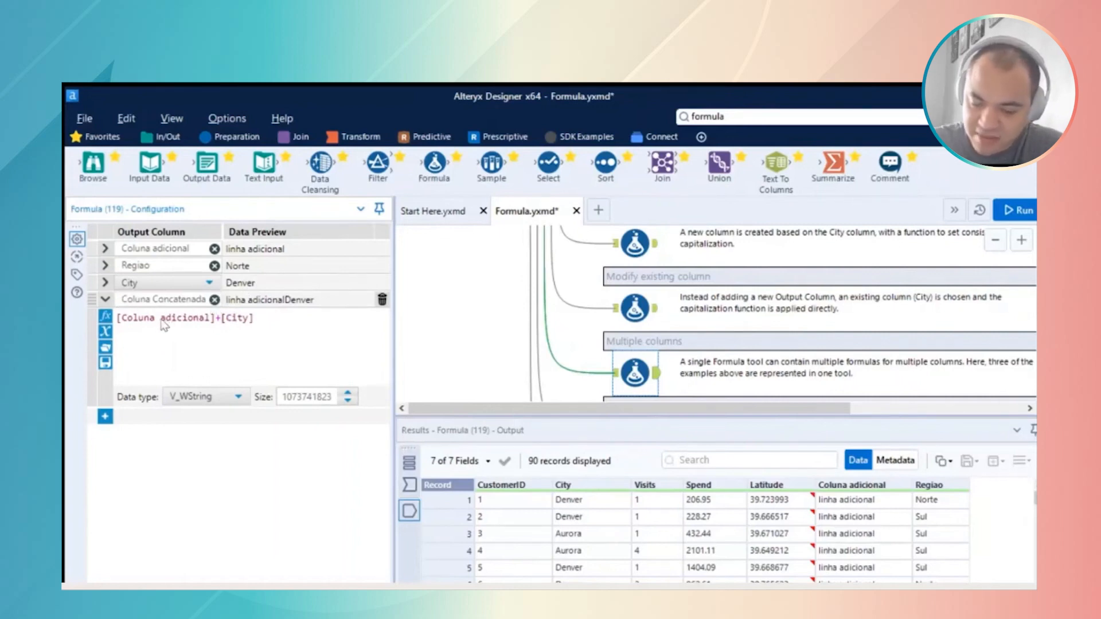
{"action": "type", "text": "-"}
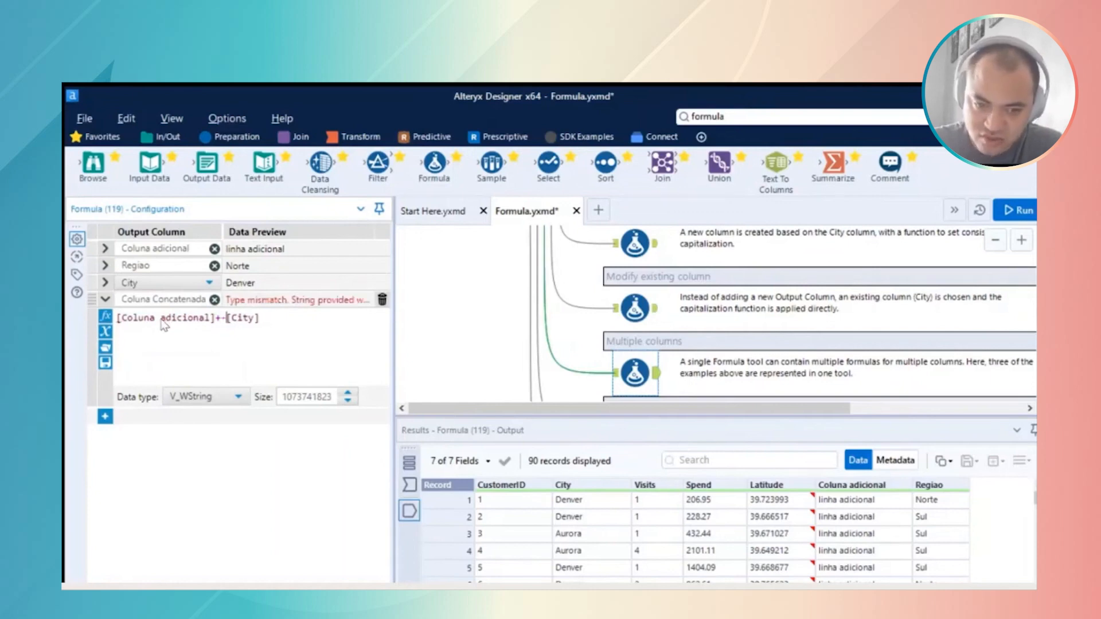
{"action": "type", "text": "+"}
{"action": "key", "text": "BackSpace"}
{"action": "type", "text": "\"-\"+"}
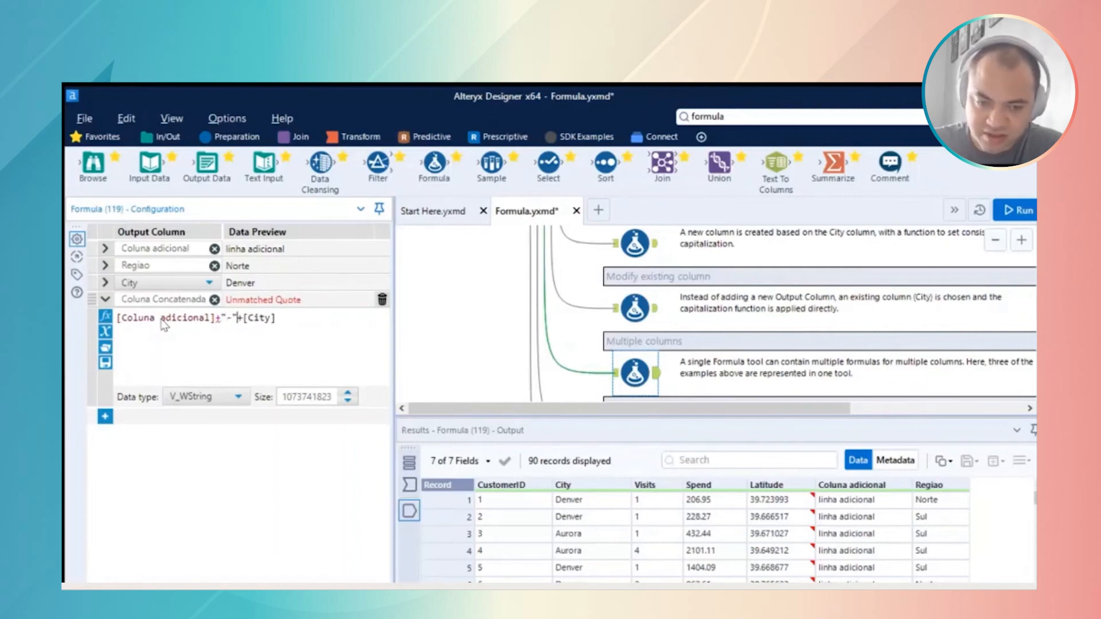
{"action": "key", "text": "Right"}
{"action": "key", "text": "Right"}
{"action": "key", "text": "Left"}
{"action": "key", "text": "Left"}
{"action": "key", "text": "Left"}
{"action": "key", "text": "Left"}
{"action": "key", "text": "Left"}
{"action": "key", "text": "Left"}
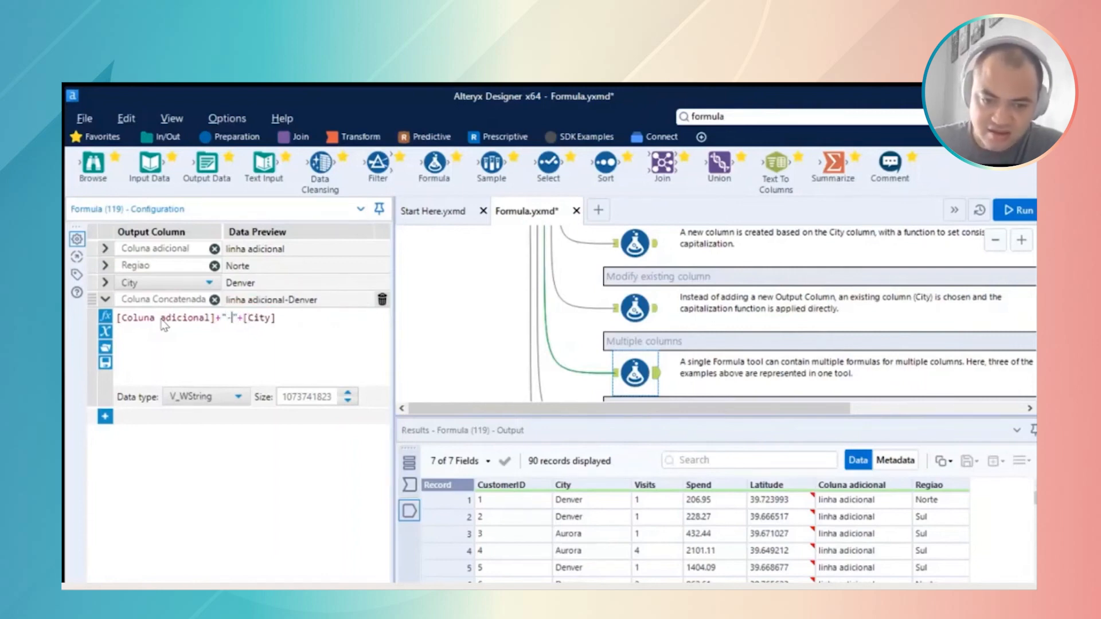
{"action": "key", "text": "Right"}
{"action": "key", "text": "Right"}
{"action": "key", "text": "Right"}
{"action": "key", "text": "Right"}
{"action": "key", "text": "Right"}
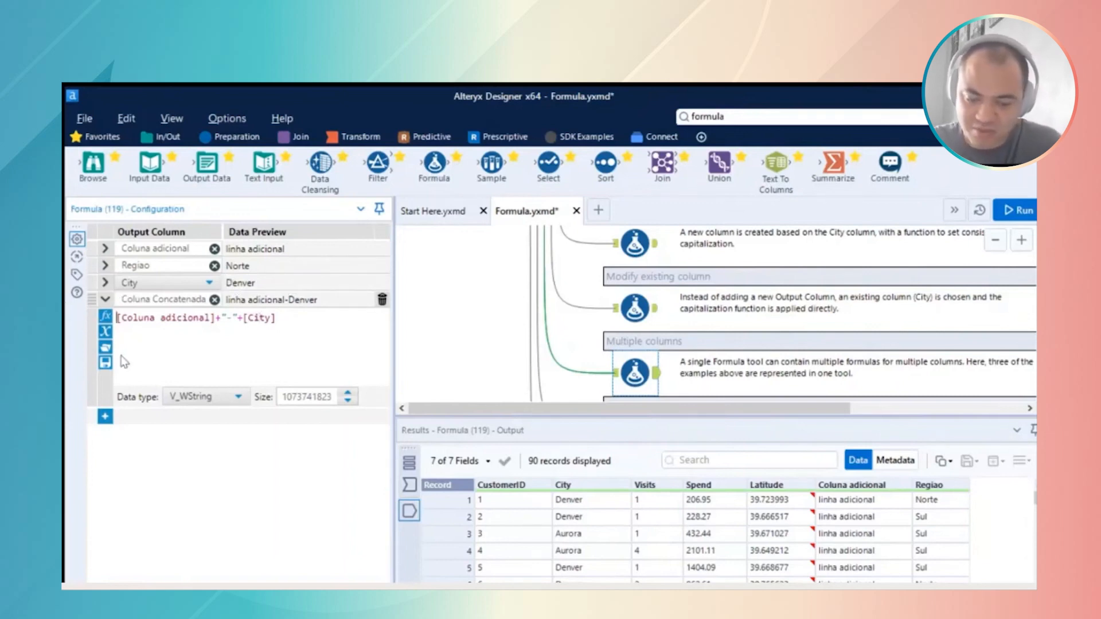
- Apply the TitleCase function to only the Coluna adicional part of the Coluna Concatenada expression
{"action": "type", "text": "Title"}
{"action": "key", "text": "Return"}
{"action": "key", "text": "BackSpace"}
{"action": "key", "text": "BackSpace"}
{"action": "key", "text": "BackSpace"}
{"action": "key", "text": "BackSpace"}
{"action": "key", "text": "BackSpace"}
{"action": "key", "text": "BackSpace"}
{"action": "key", "text": "BackSpace"}
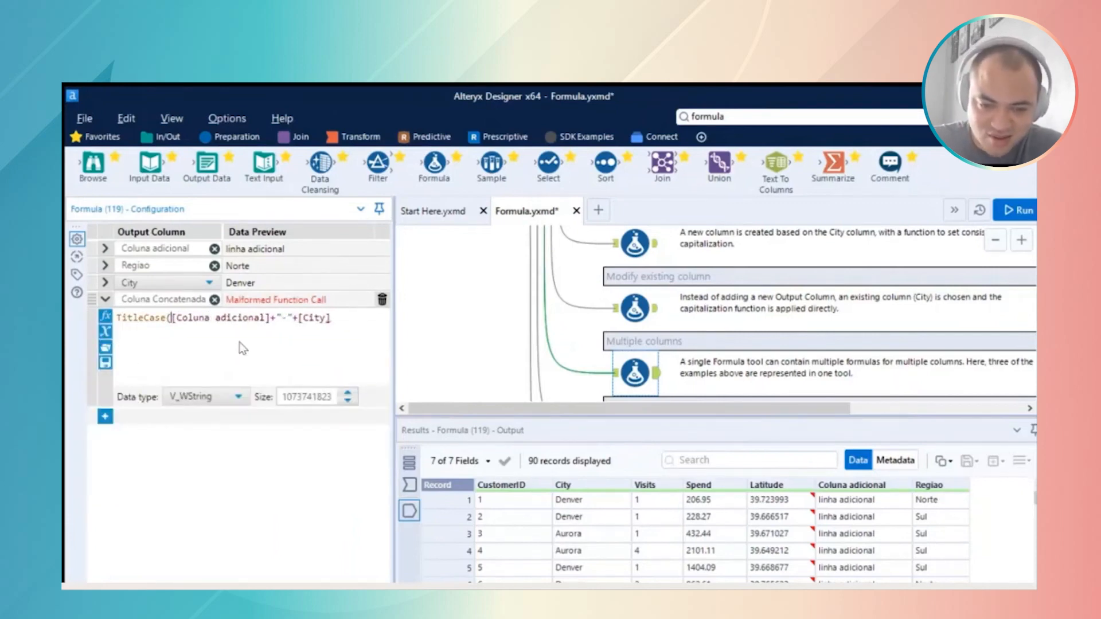
{"action": "type", "text": ")"}
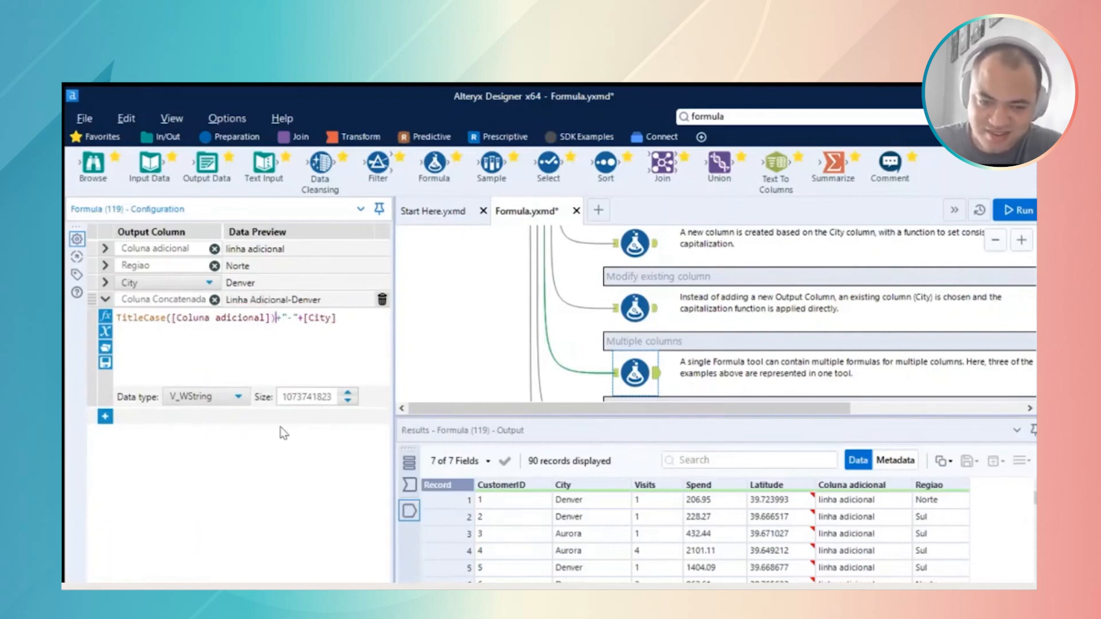
{"action": "key", "text": "Right"}
{"action": "key", "text": "Right"}
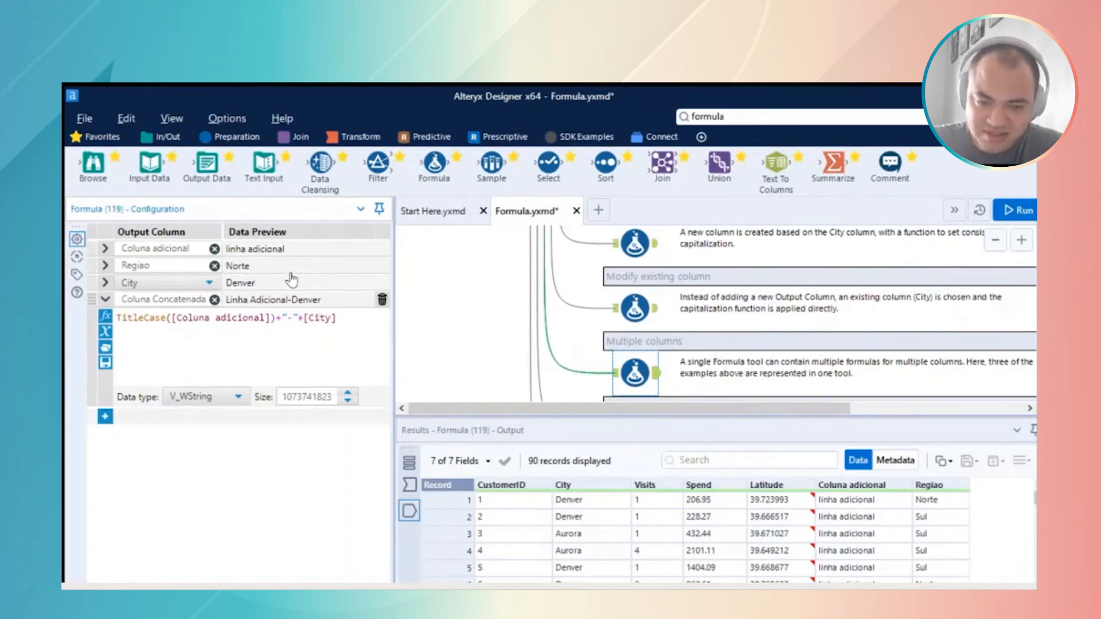
- Append the [Visits] field with a plus sign to the end of the Coluna Concatenada expression
{"action": "key", "text": "End"}
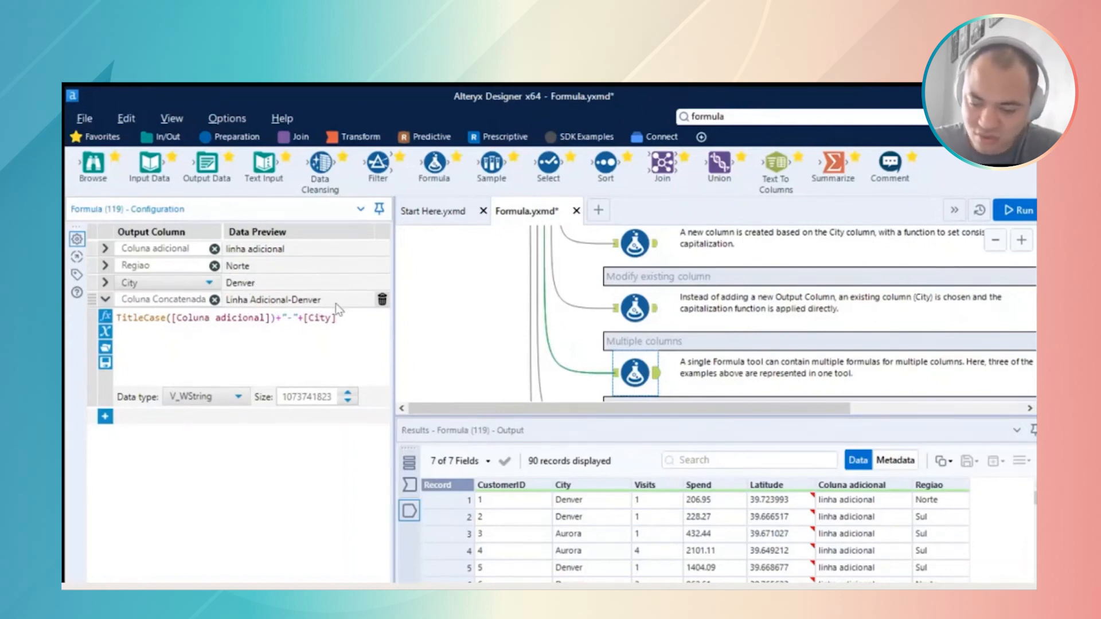
{"action": "type", "text": "+"}
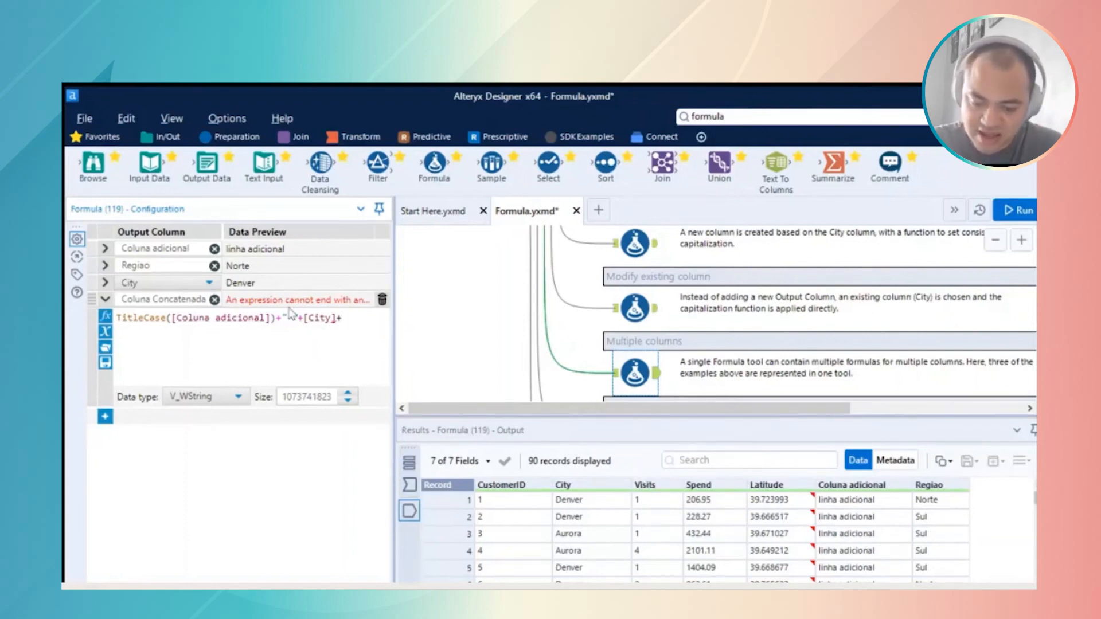
{"action": "type", "text": "visi"}
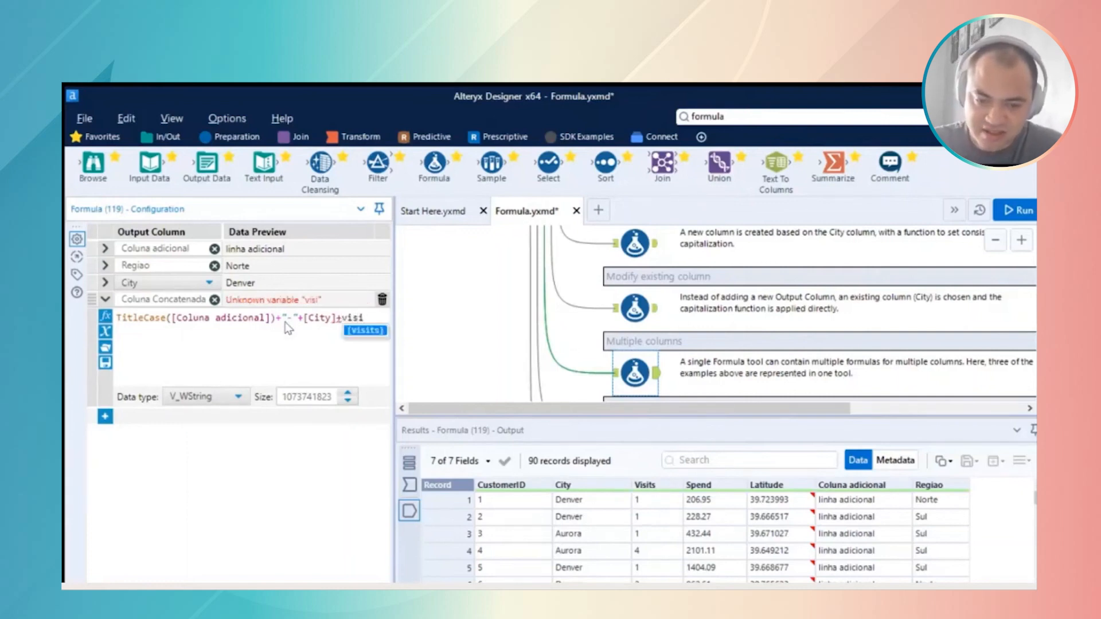
{"action": "key", "text": "Return"}
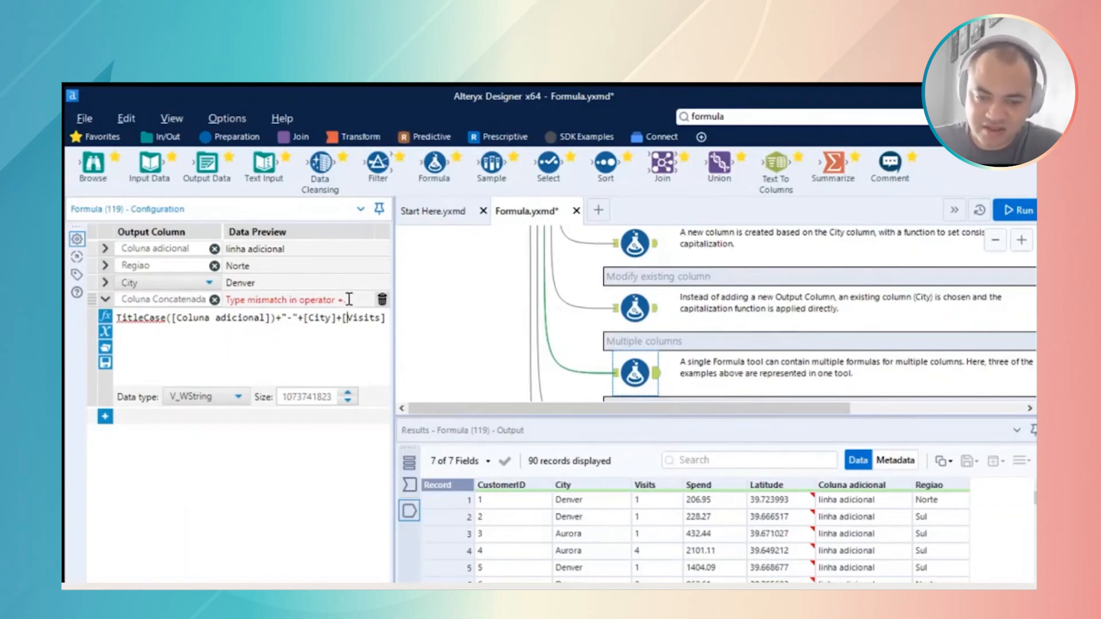
- Insert the ToString function directly before [Visits] in the Coluna Concatenada expression
{"action": "type", "text": "To"}
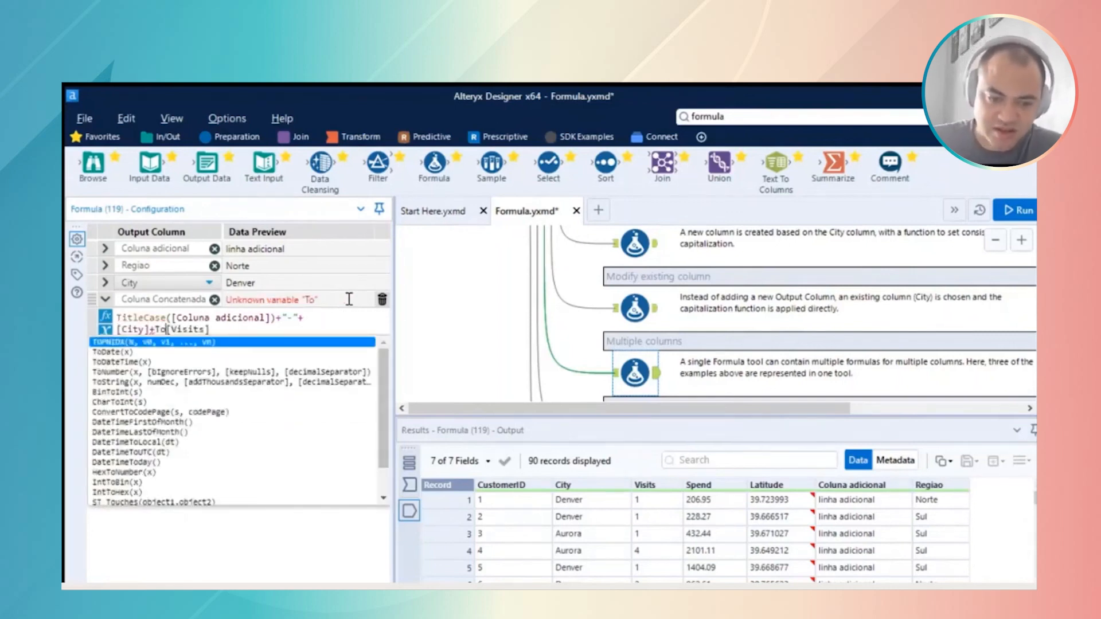
{"action": "key", "text": "Down"}
{"action": "key", "text": "Down"}
{"action": "key", "text": "Down"}
{"action": "key", "text": "Down"}
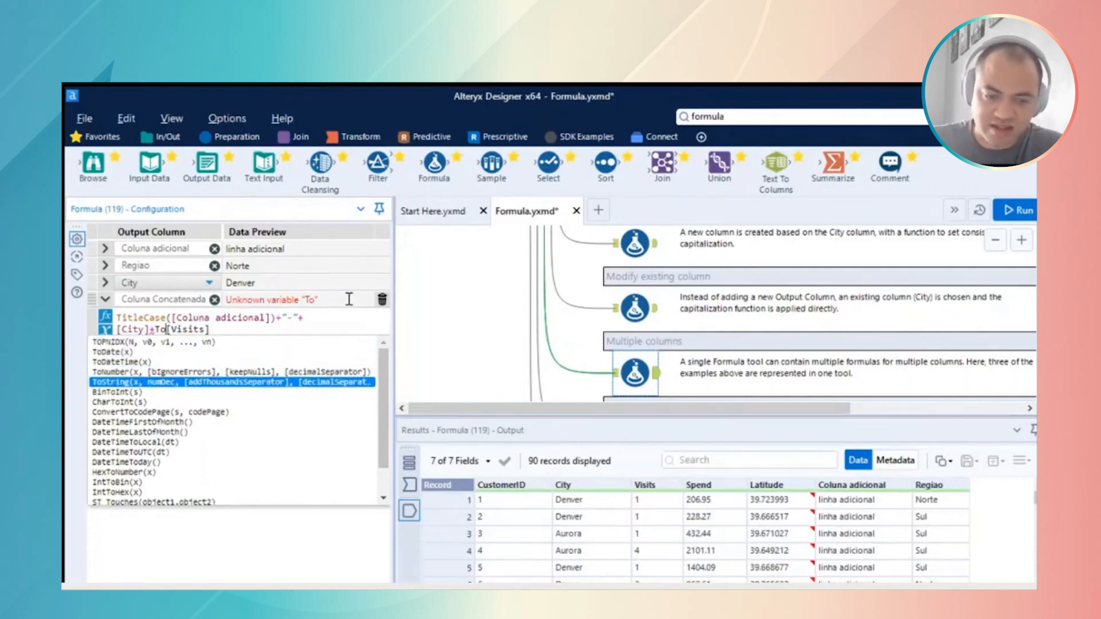
{"action": "key", "text": "Up"}
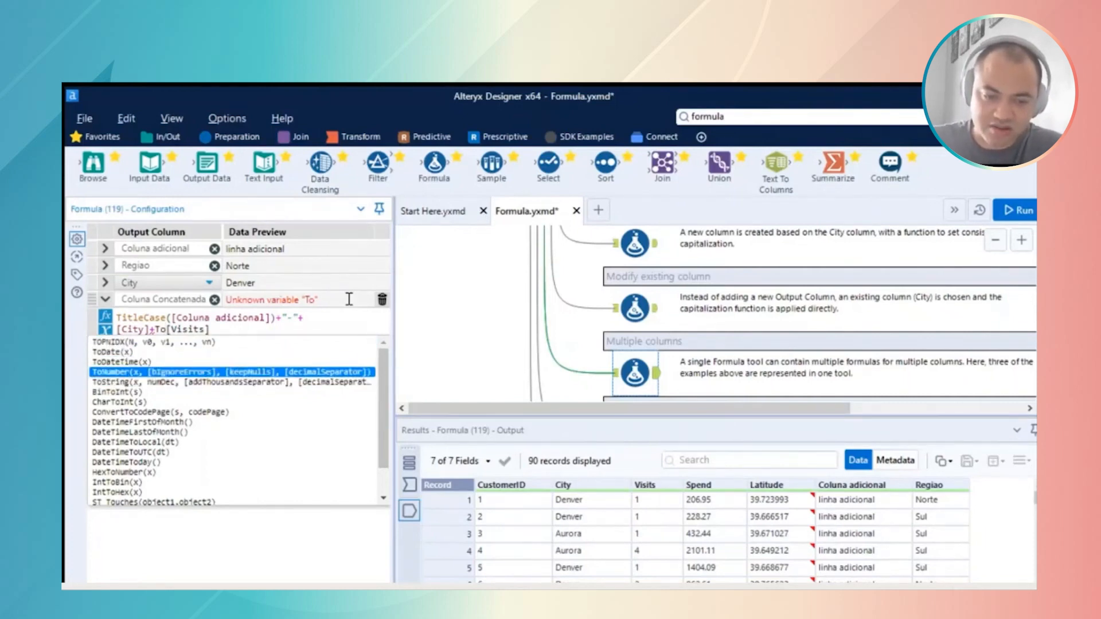
{"action": "key", "text": "Up"}
{"action": "key", "text": "Up"}
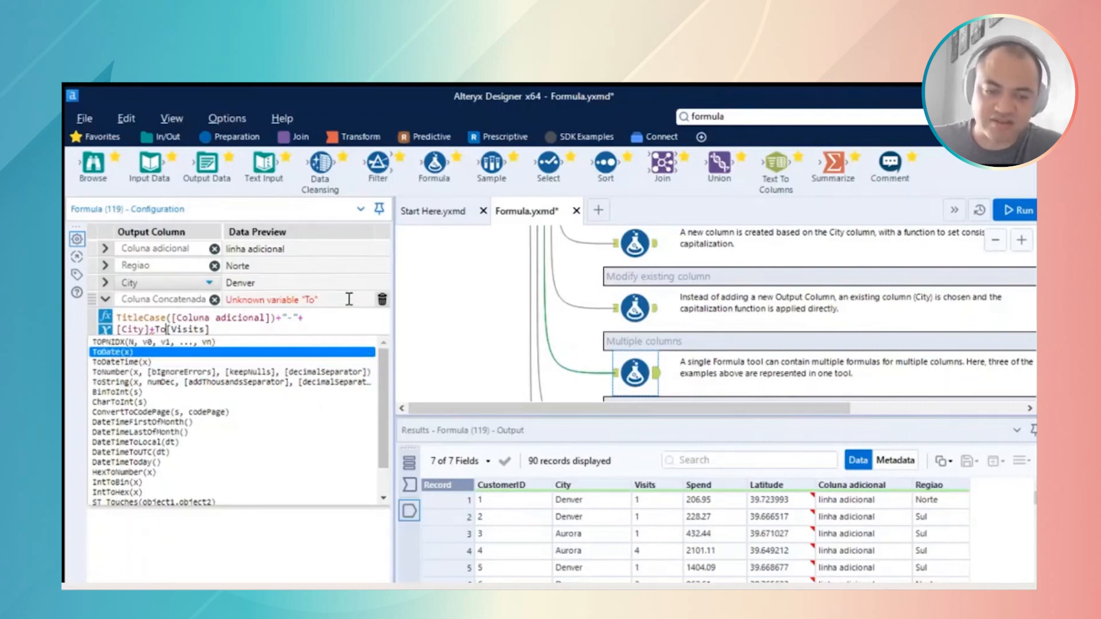
{"action": "key", "text": "Down"}
{"action": "key", "text": "Down"}
{"action": "key", "text": "Down"}
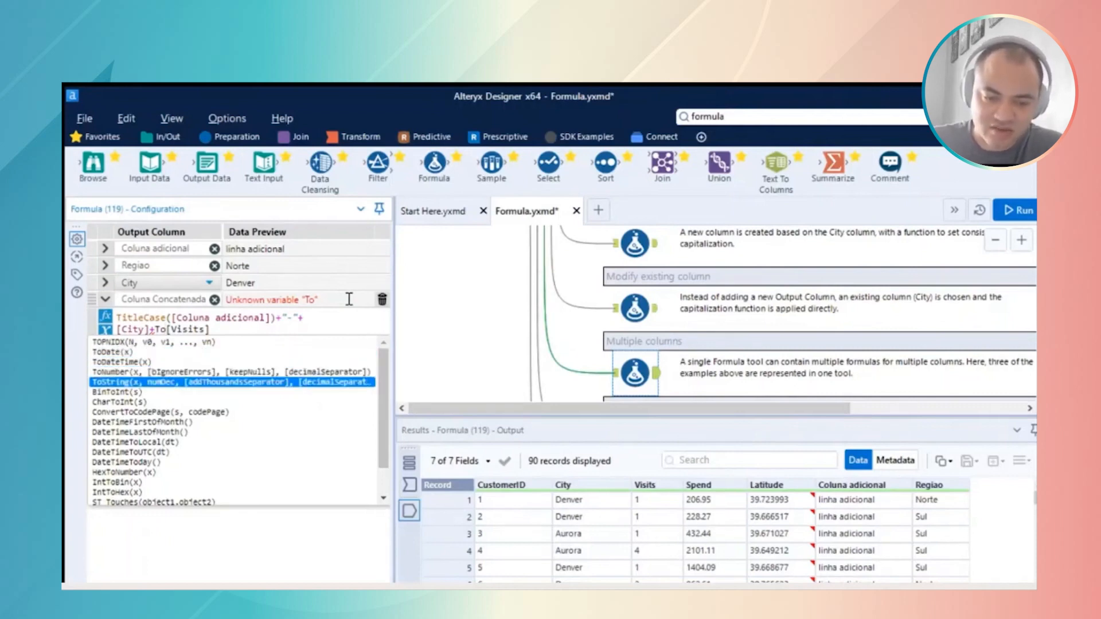
{"action": "key", "text": "Return"}
- Remove ToString's placeholder arguments and make the function enclose only [Visits], giving ToString([Visits])
{"action": "key", "text": "Right"}
{"action": "key", "text": "Right"}
{"action": "key", "text": "Right"}
{"action": "key", "text": "Right"}
{"action": "key", "text": "Right"}
{"action": "key", "text": "Right"}
{"action": "key", "text": "Right"}
{"action": "key", "text": "Right"}
{"action": "key", "text": "Right"}
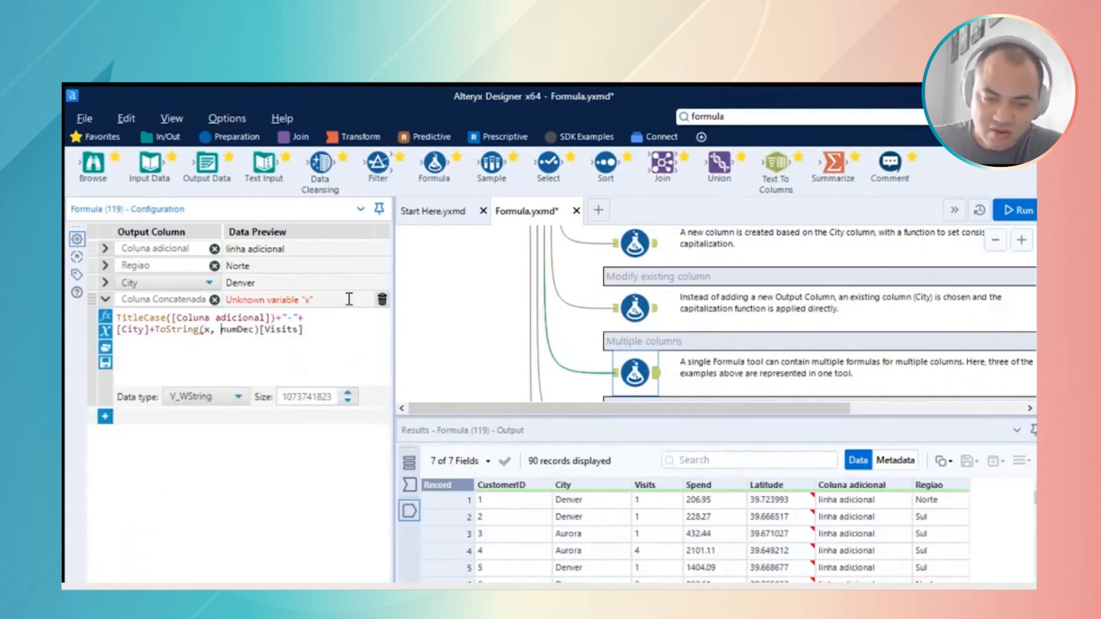
{"action": "key", "text": "BackSpace"}
{"action": "key", "text": "BackSpace"}
{"action": "key", "text": "BackSpace"}
{"action": "key", "text": "BackSpace"}
{"action": "key", "text": "BackSpace"}
{"action": "key", "text": "BackSpace"}
{"action": "key", "text": "BackSpace"}
{"action": "key", "text": "BackSpace"}
{"action": "key", "text": "BackSpace"}
{"action": "key", "text": "BackSpace"}
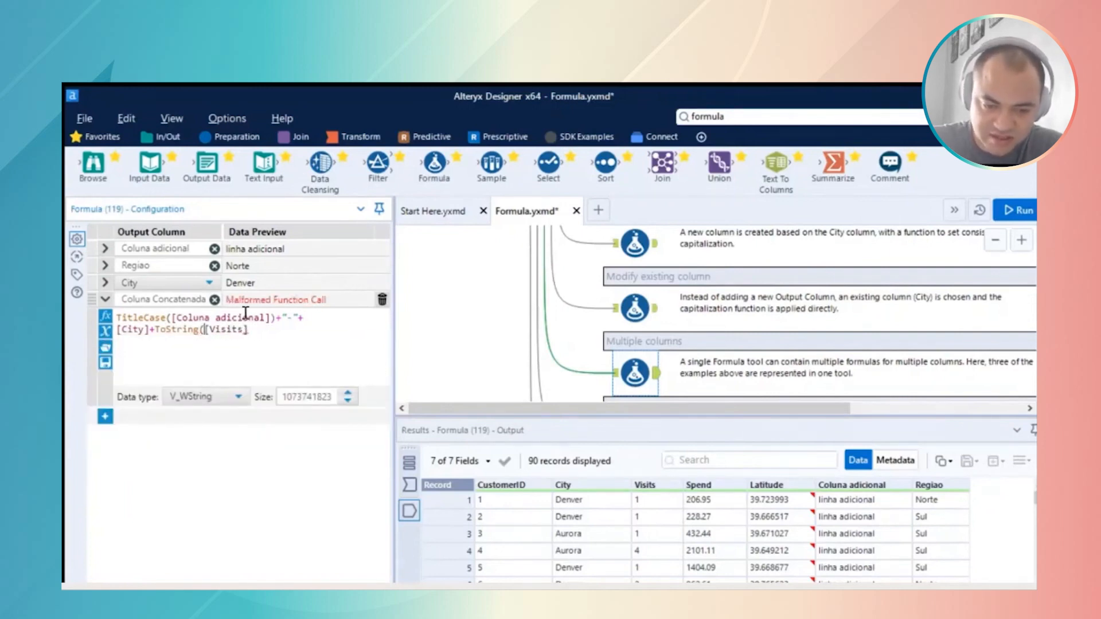
{"action": "type", "text": ")"}
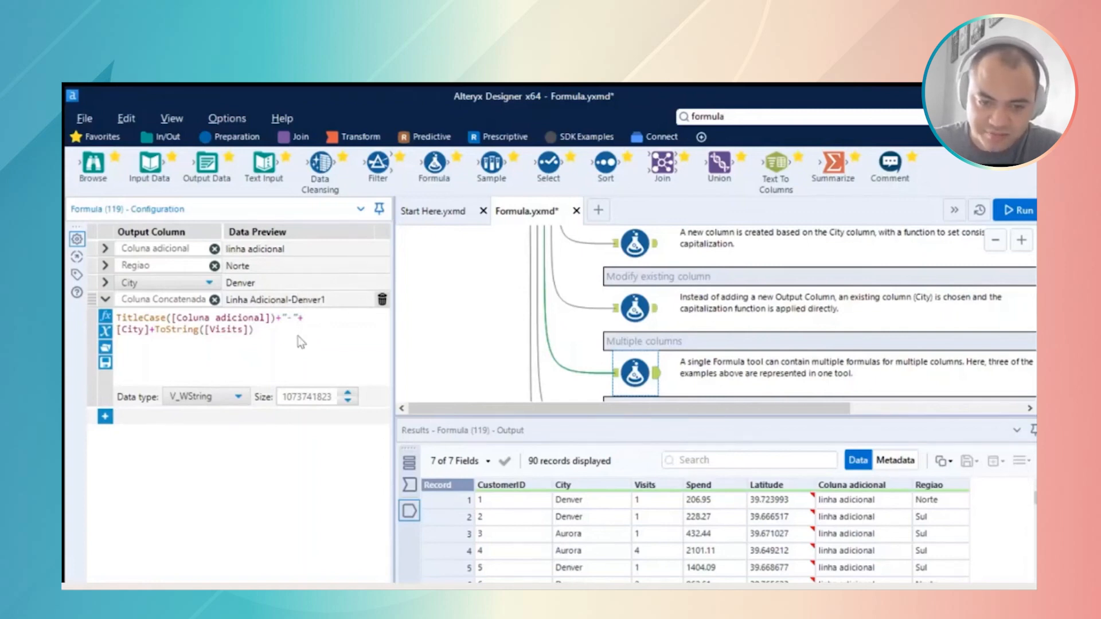
- Insert a "-" text separator, joined with plus signs, between [City] and ToString([Visits]) in the Coluna Concatenada expression
{"action": "key", "text": "Right"}
{"action": "key", "text": "Right"}
{"action": "key", "text": "Right"}
{"action": "key", "text": "Right"}
{"action": "key", "text": "Right"}
{"action": "key", "text": "Right"}
{"action": "key", "text": "Right"}
{"action": "key", "text": "Right"}
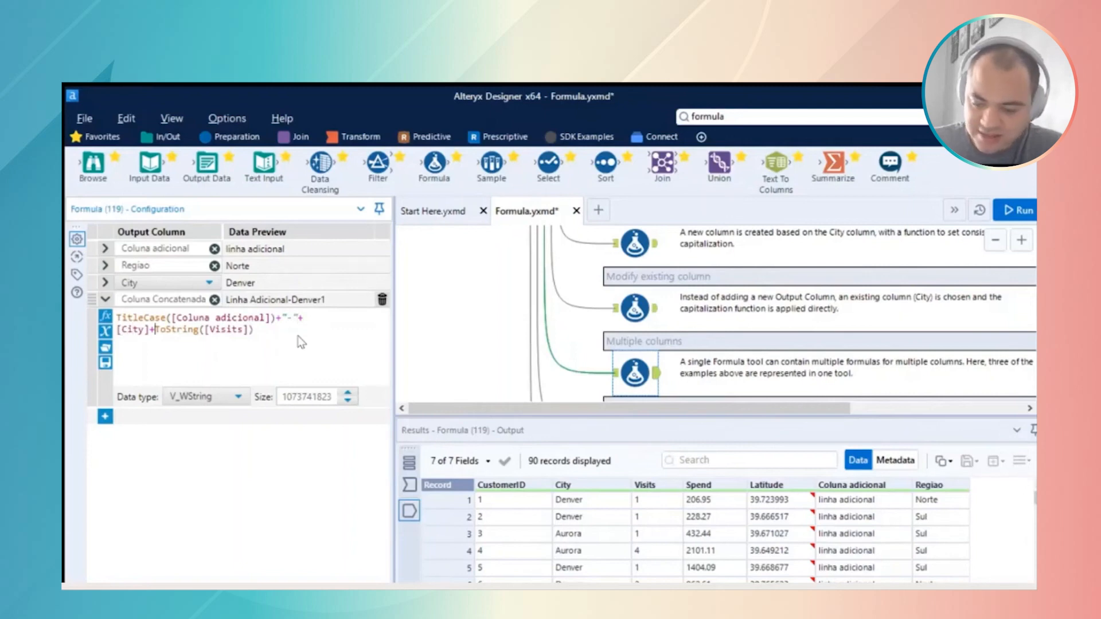
{"action": "type", "text": "\"-"}
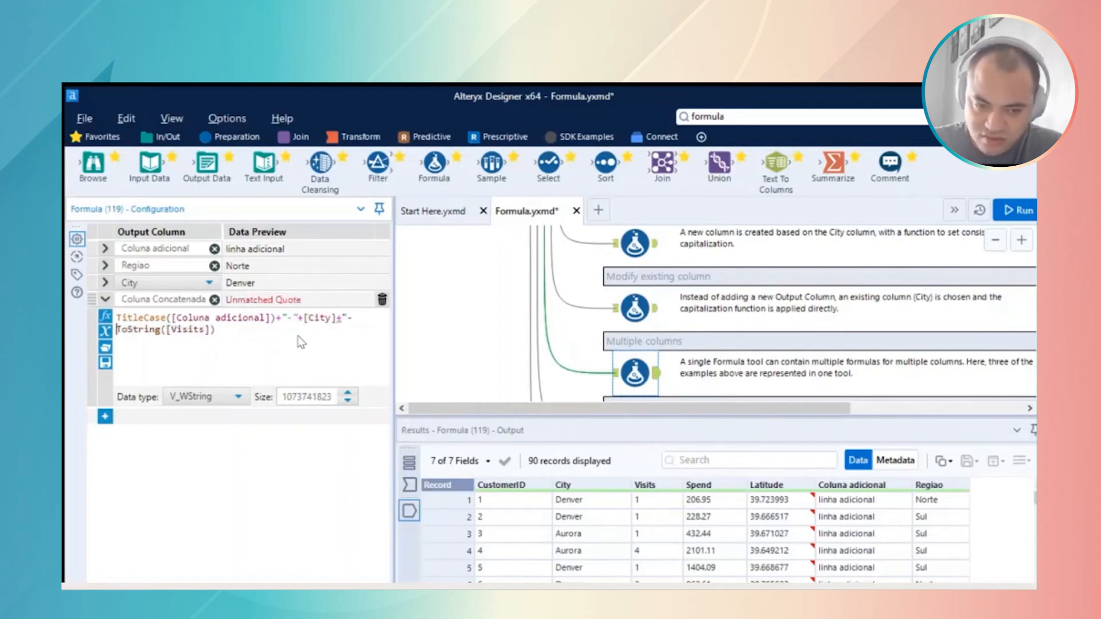
{"action": "type", "text": "\"+"}
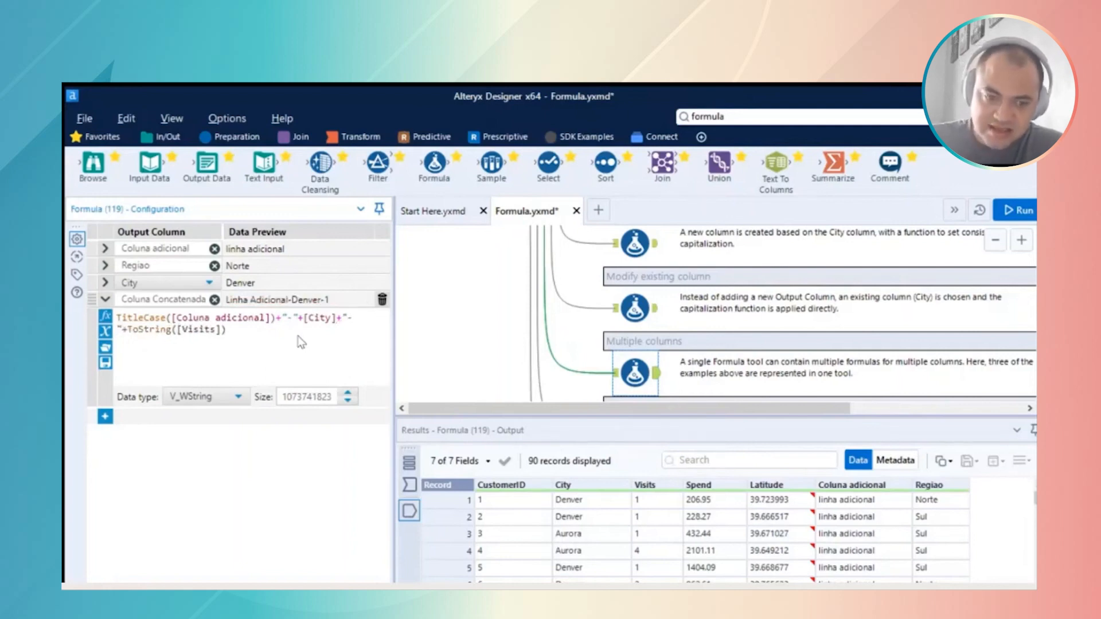
{"action": "key", "text": "Right"}
{"action": "key", "text": "Right"}
{"action": "key", "text": "Right"}
{"action": "key", "text": "Right"}
{"action": "key", "text": "Right"}
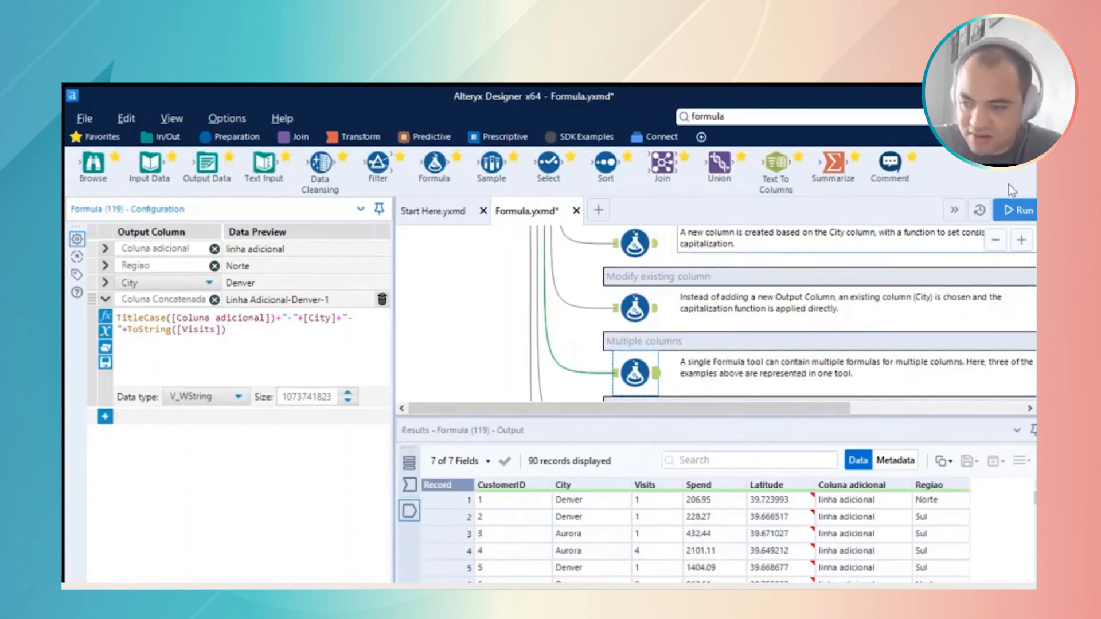
- Run the workflow and review the Coluna Concatenada values in the output records
{"action": "left_click", "coordinate": [1015, 210]}
{"action": "left_click_drag", "start_coordinate": [610, 581], "coordinate": [723, 560]}
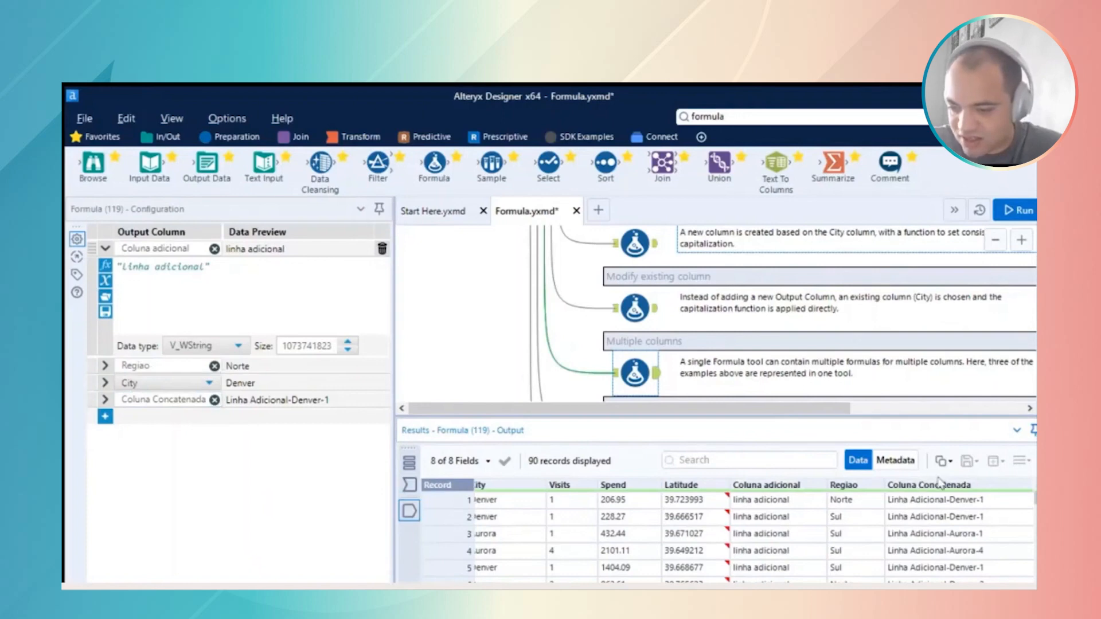
{"action": "scroll", "coordinate": [943, 501], "scroll_direction": "down", "scroll_amount": 7}
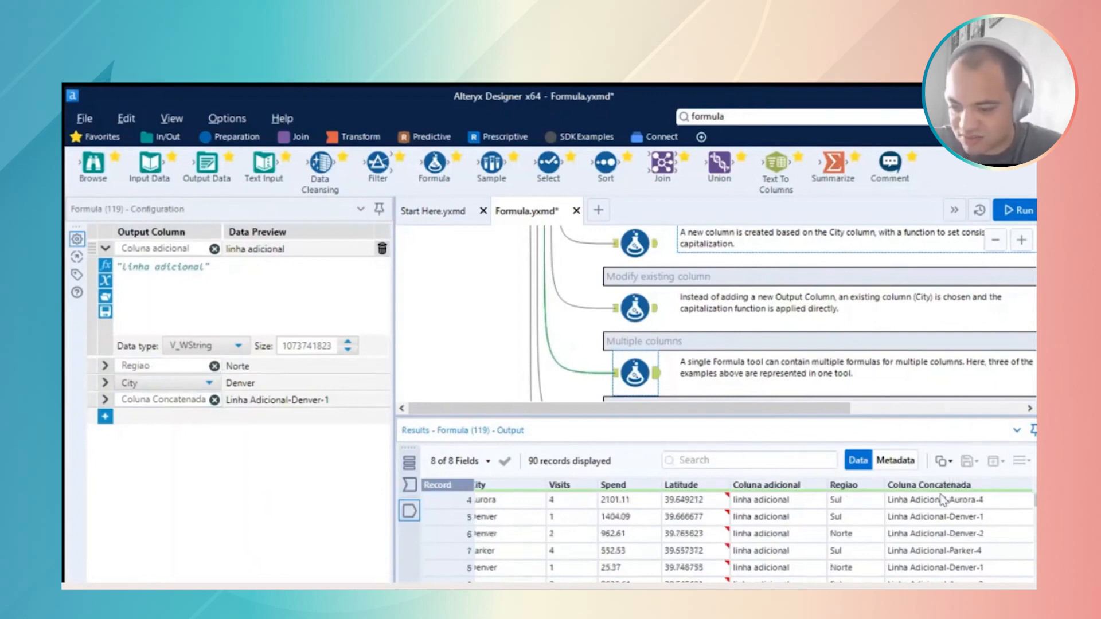
{"action": "scroll", "coordinate": [943, 501], "scroll_direction": "up", "scroll_amount": 7}
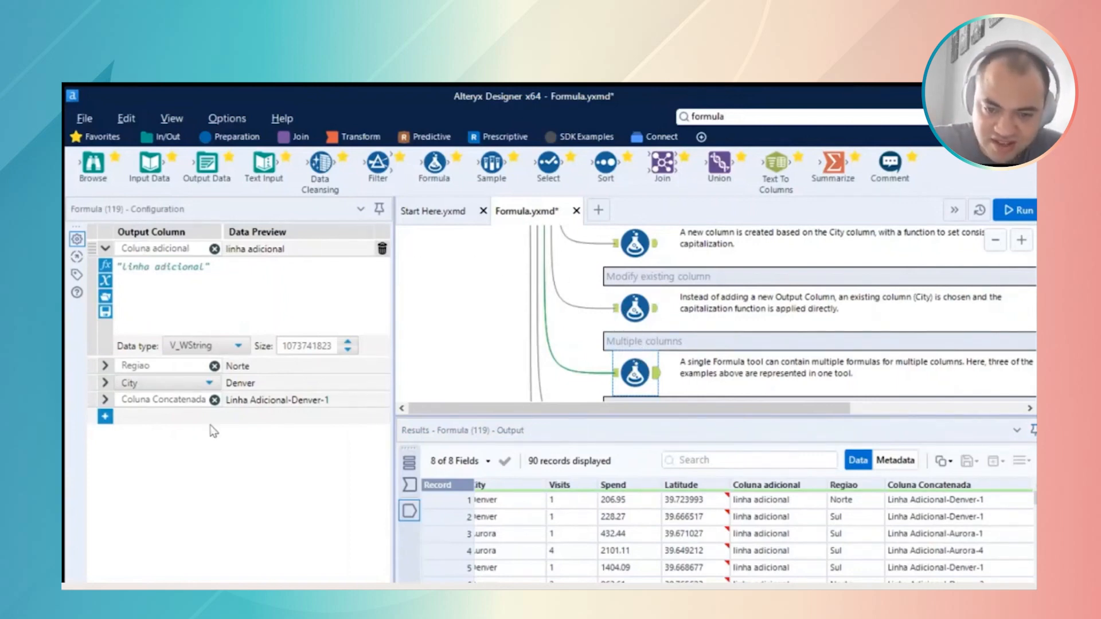
- Open the "Complex formula, single step" Formula tool and examine its expression and output column name
{"action": "scroll", "coordinate": [711, 311], "scroll_direction": "down", "scroll_amount": 1}
{"action": "scroll", "coordinate": [710, 311], "scroll_direction": "down", "scroll_amount": 2}
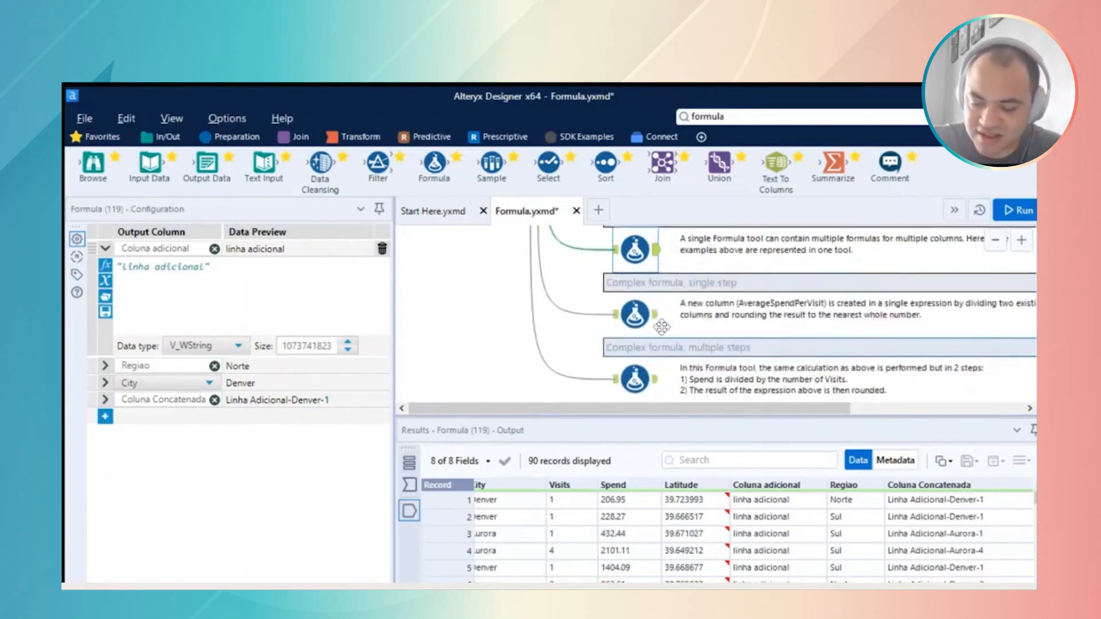
{"action": "left_click", "coordinate": [636, 306]}
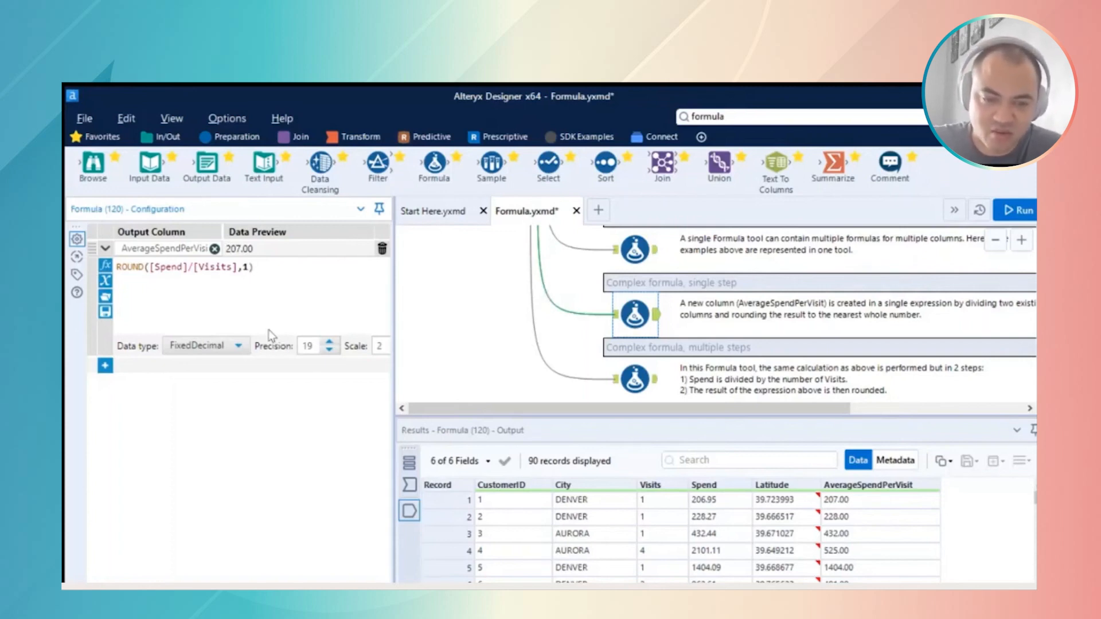
{"action": "left_click", "coordinate": [177, 267]}
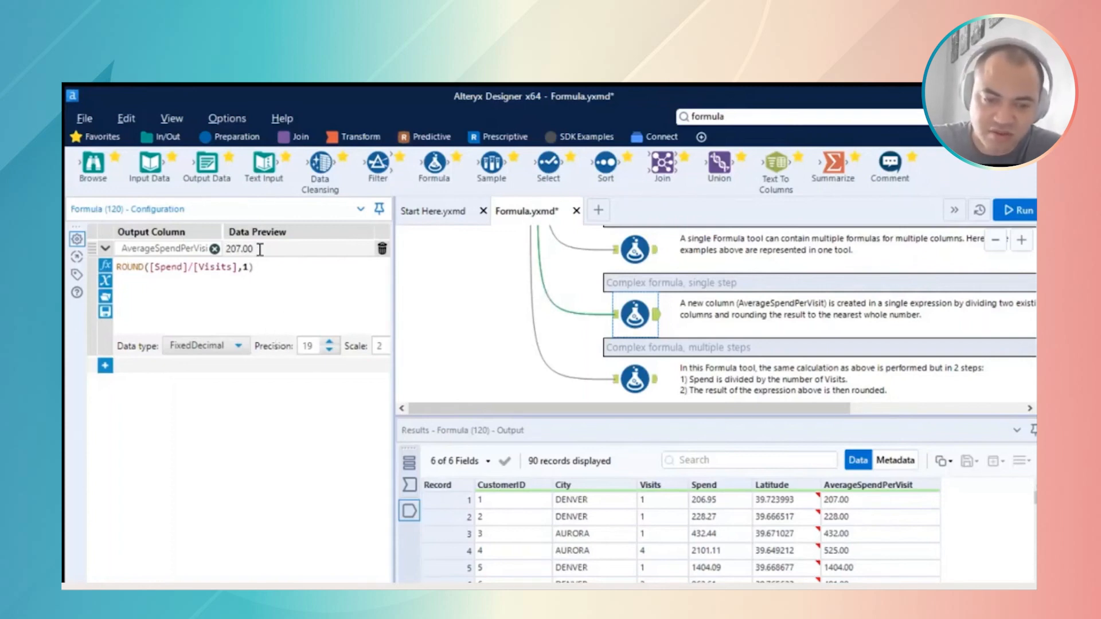
{"action": "key", "text": "ctrl+a"}
{"action": "left_click", "coordinate": [128, 247]}
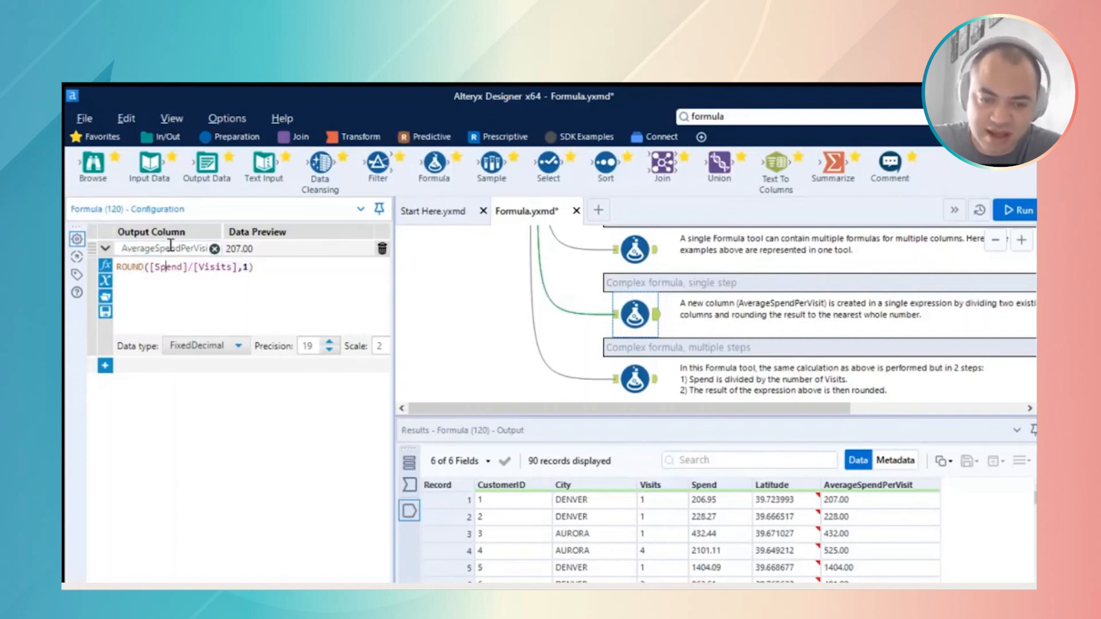
{"action": "key", "text": "ctrl+a"}
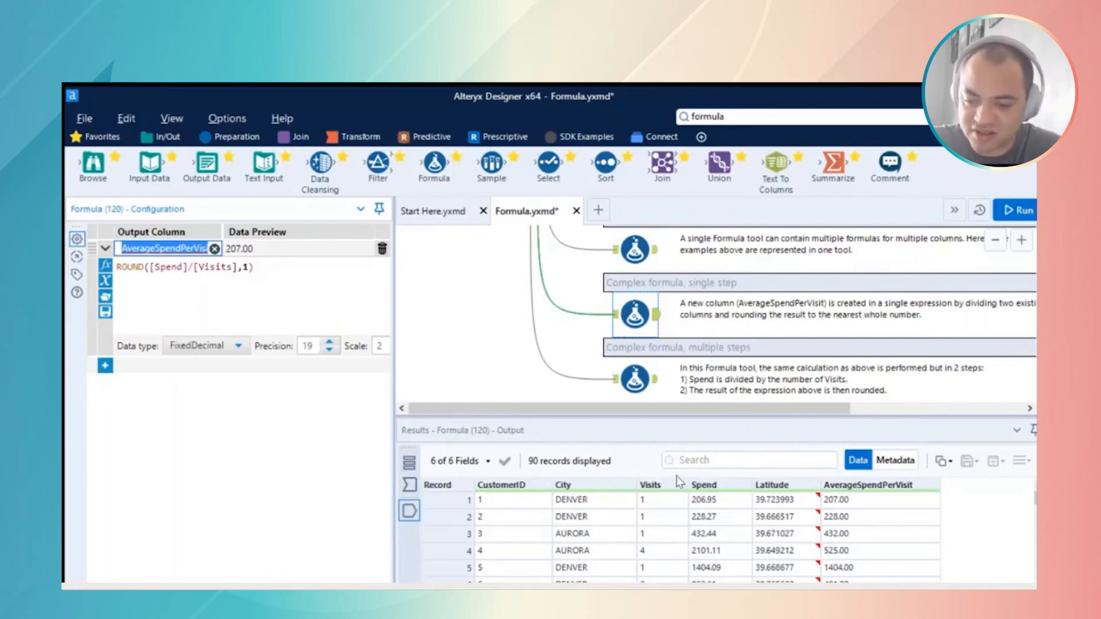
- Compare the Visits, Spend and AverageSpendPerVisit values of records 1 and 4 in the output
{"action": "left_click", "coordinate": [650, 500]}
{"action": "key", "text": "Right"}
{"action": "key", "text": "Left"}
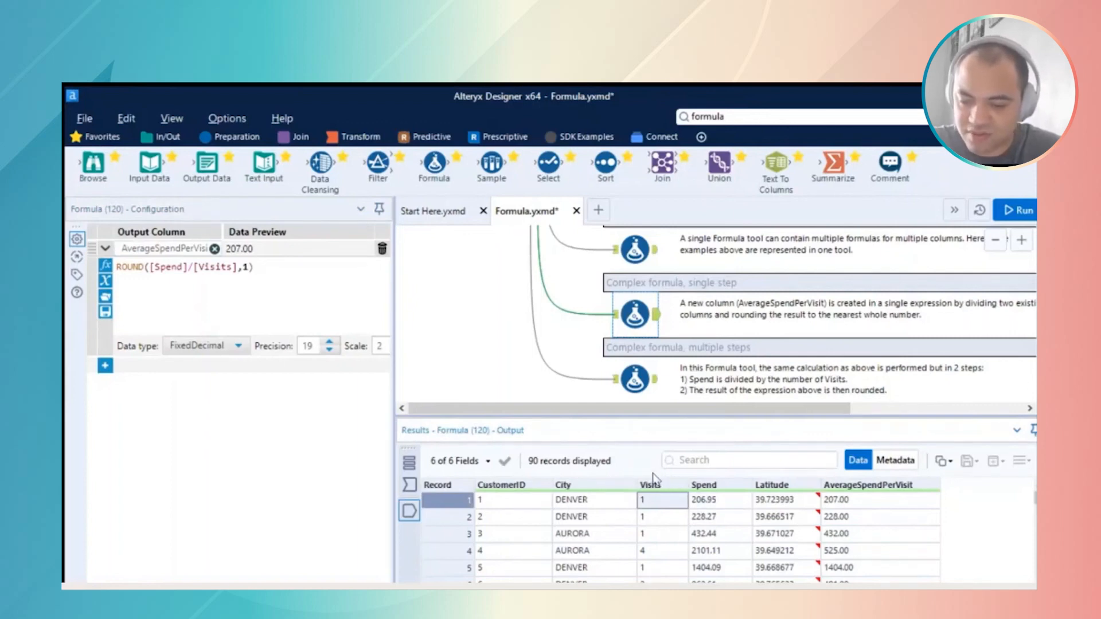
{"action": "key", "text": "Right"}
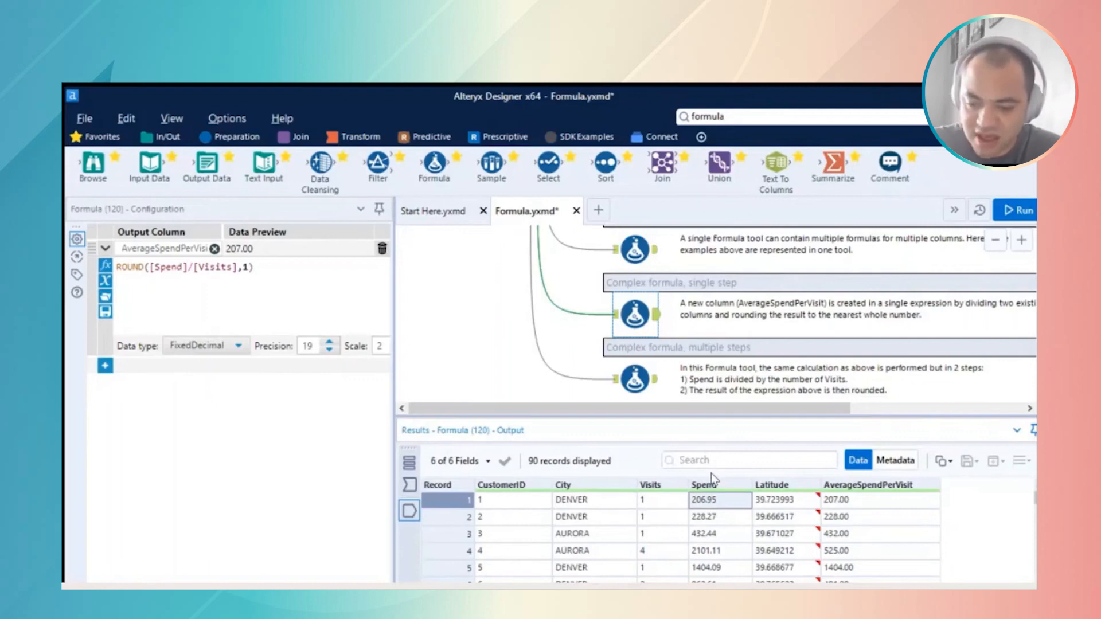
{"action": "key", "text": "Left"}
{"action": "key", "text": "Down"}
{"action": "key", "text": "Down"}
{"action": "key", "text": "Down"}
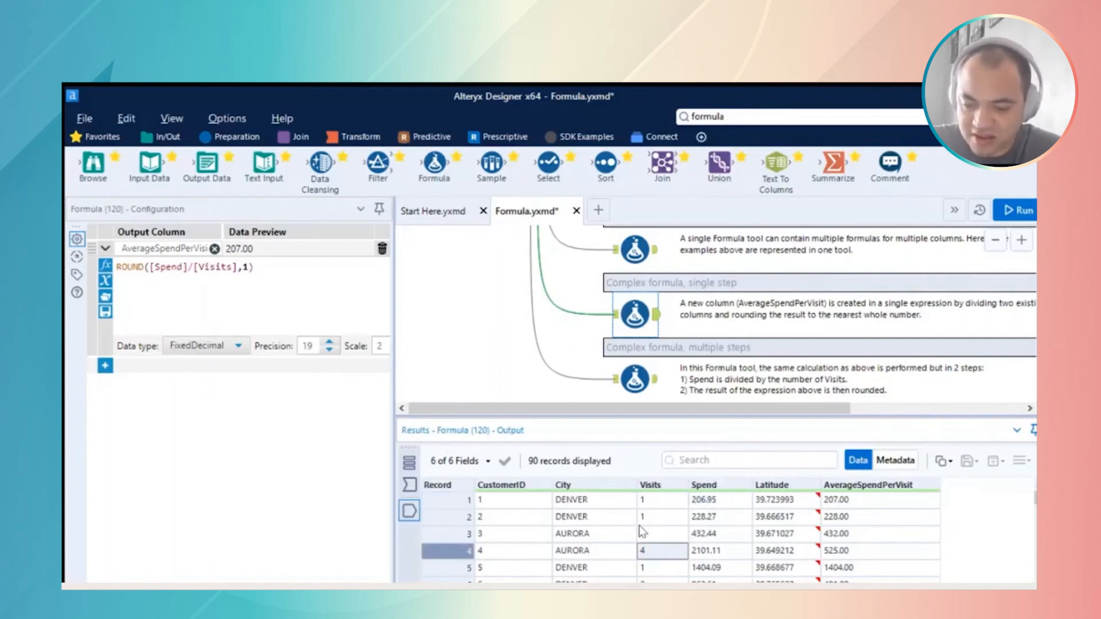
{"action": "left_click", "coordinate": [469, 547]}
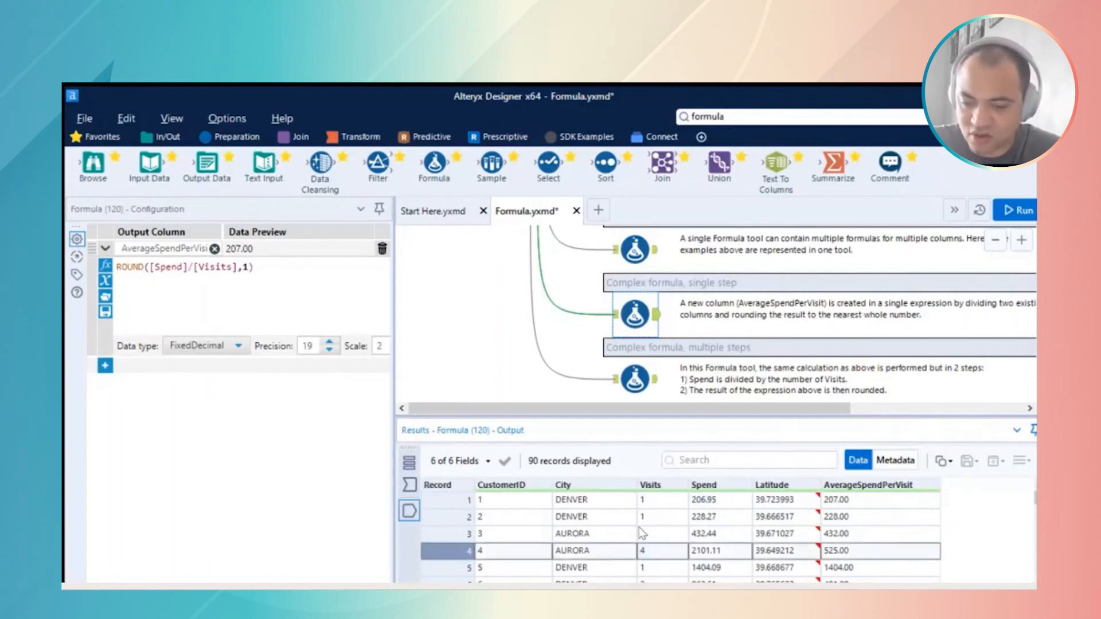
{"action": "key", "text": "Right"}
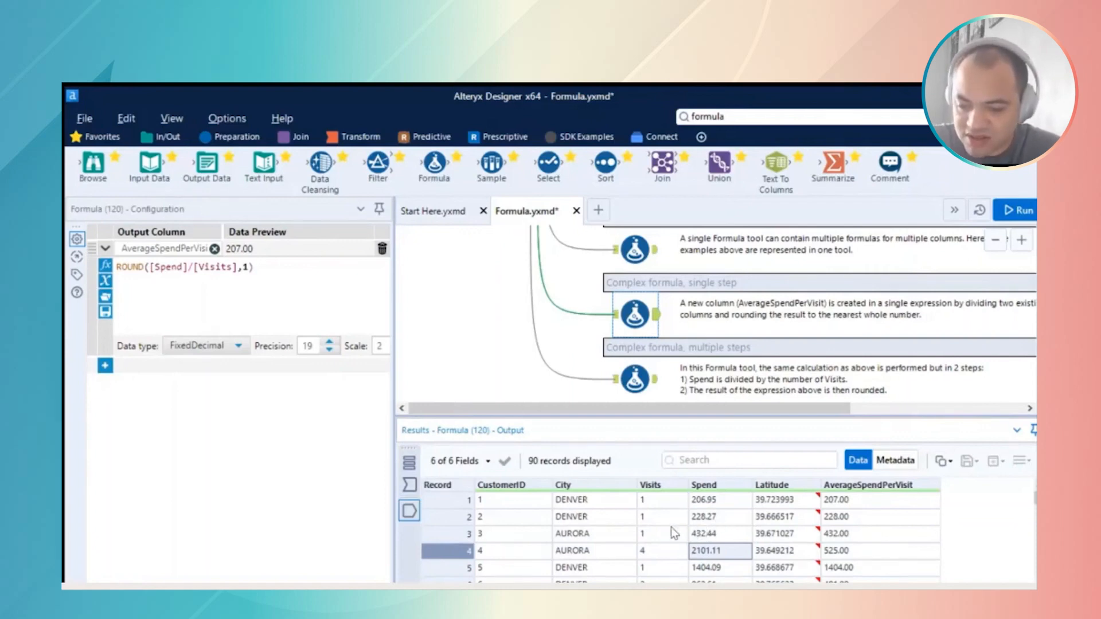
{"action": "key", "text": "Left"}
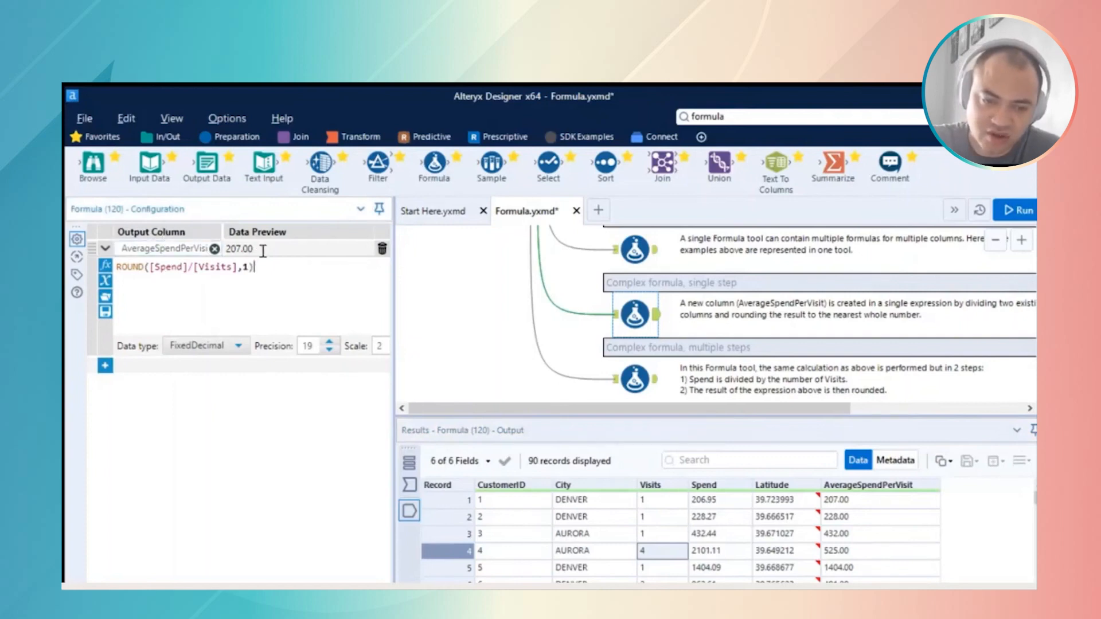
- Replace the whole AverageSpendPerVisit expression with an empty Round(x, mult) function template
{"action": "key", "text": "ctrl+a"}
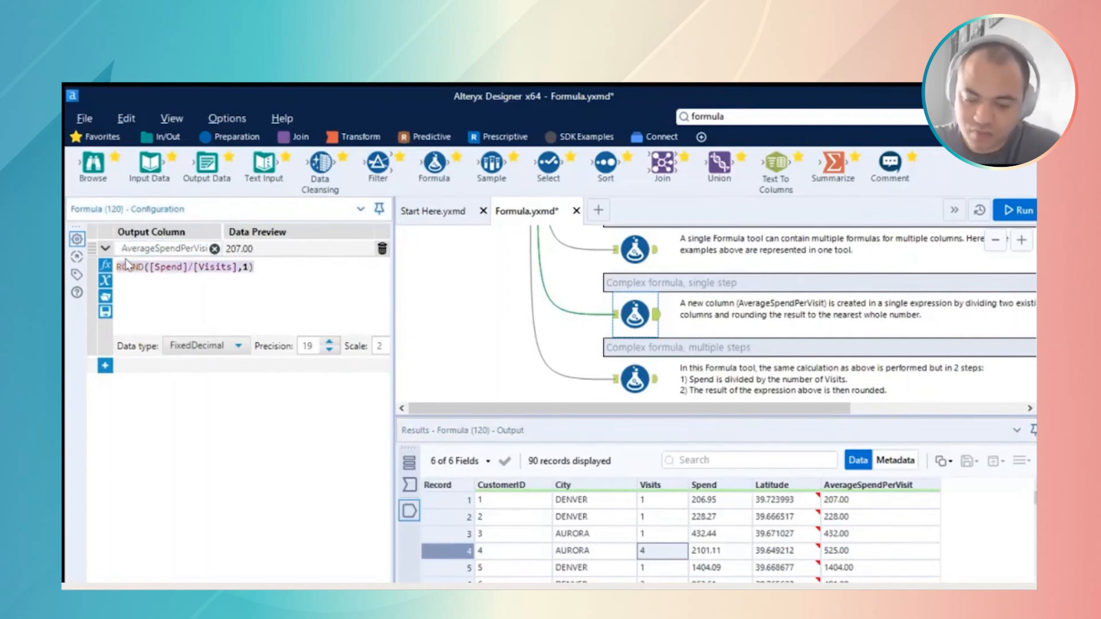
{"action": "key", "text": "BackSpace"}
{"action": "type", "text": "round"}
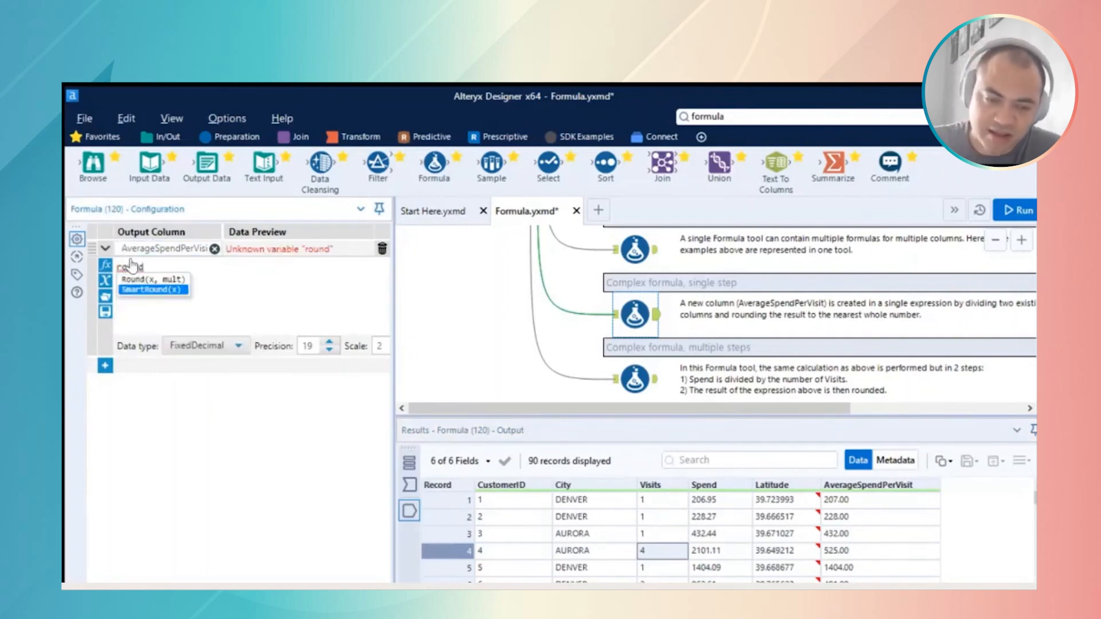
{"action": "key", "text": "Up"}
{"action": "key", "text": "Return"}
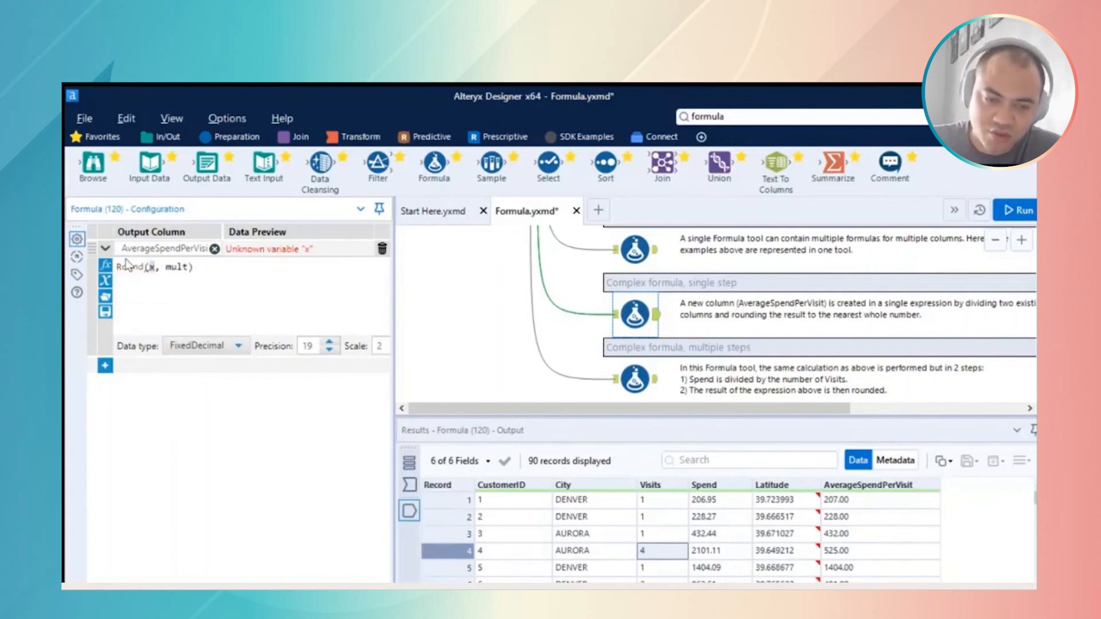
- Replace the x argument of the Round function with [Spend]/[Visits]
{"action": "type", "text": "["}
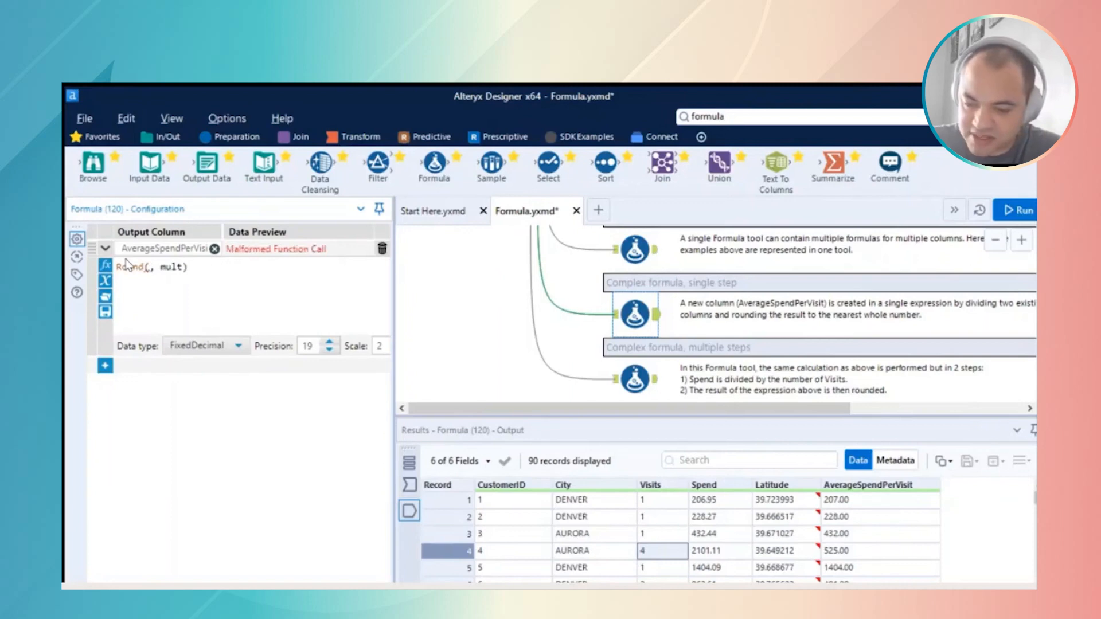
{"action": "type", "text": "sped"}
{"action": "key", "text": "BackSpace"}
{"action": "key", "text": "BackSpace"}
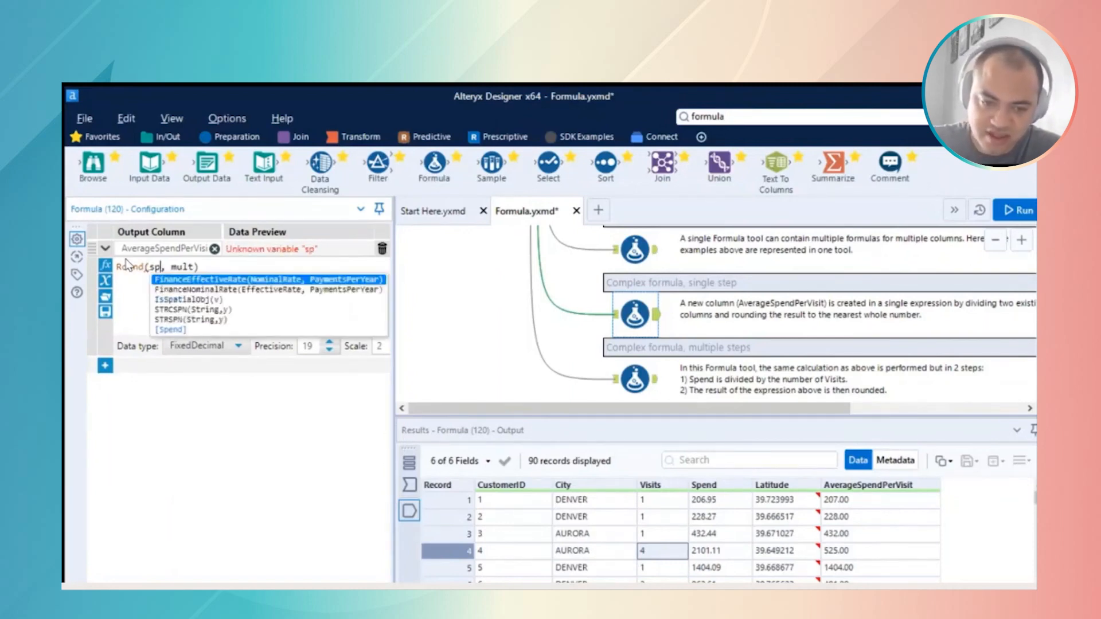
{"action": "key", "text": "Down"}
{"action": "key", "text": "Down"}
{"action": "key", "text": "Down"}
{"action": "key", "text": "Down"}
{"action": "key", "text": "Down"}
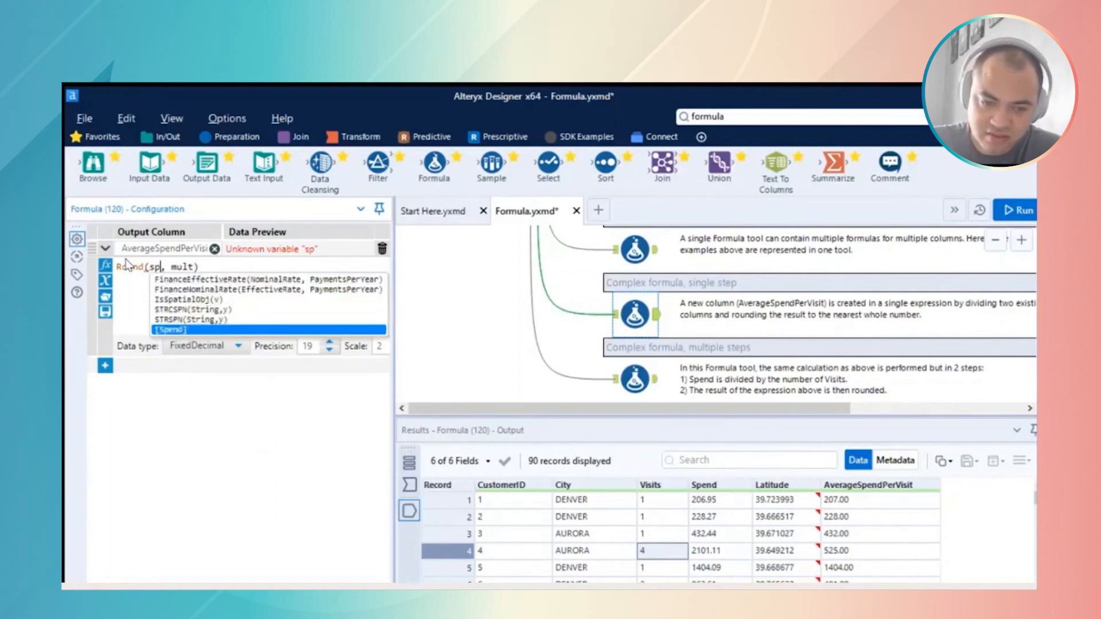
{"action": "key", "text": "Return"}
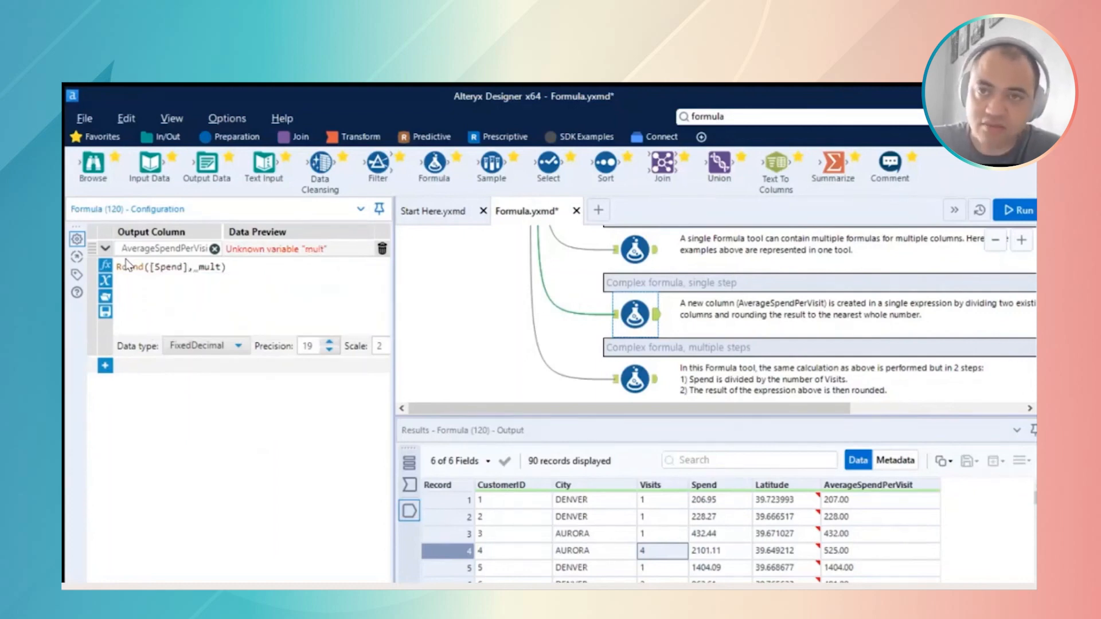
{"action": "type", "text": "/[Visits]"}
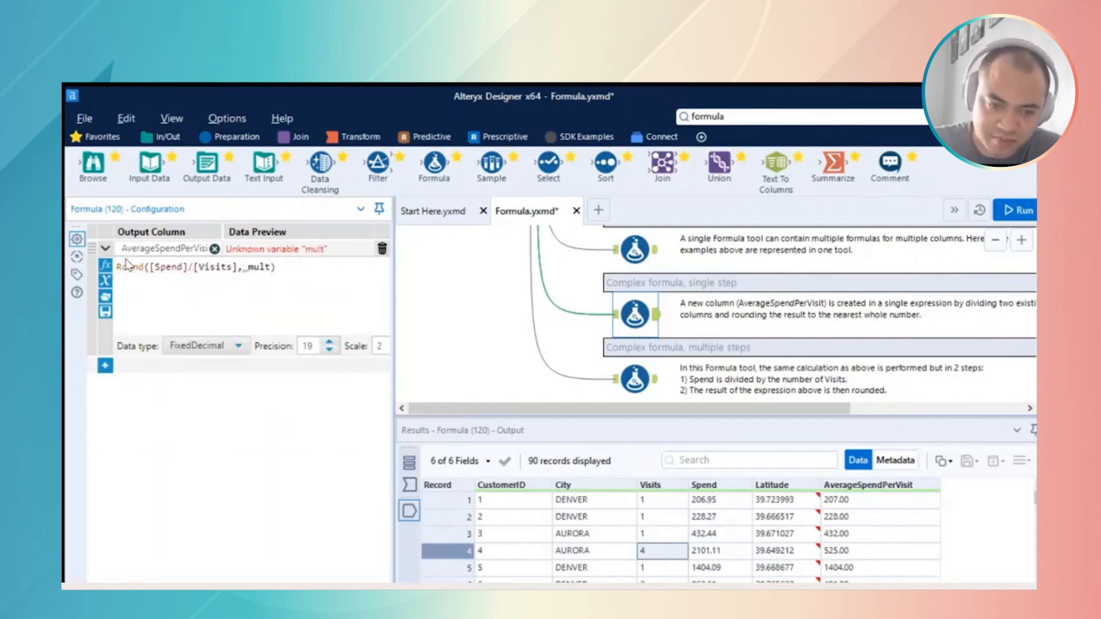
- Rename the AverageSpendPerVisit output column as "Tempo Medio por Visita"
{"action": "double_click", "coordinate": [144, 248]}
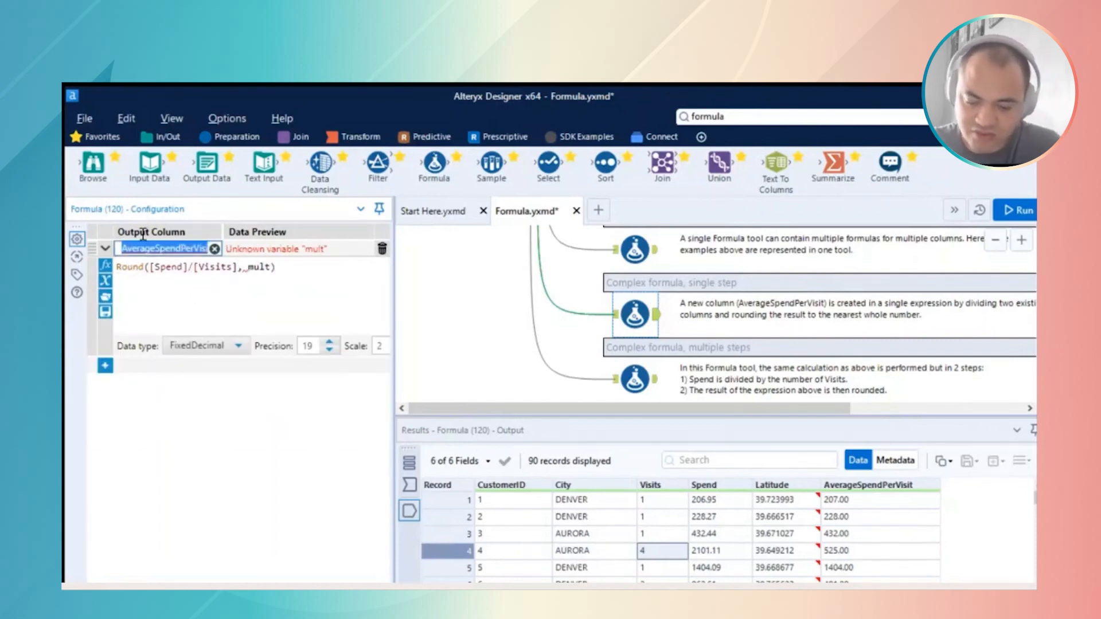
{"action": "type", "text": "Temp5"}
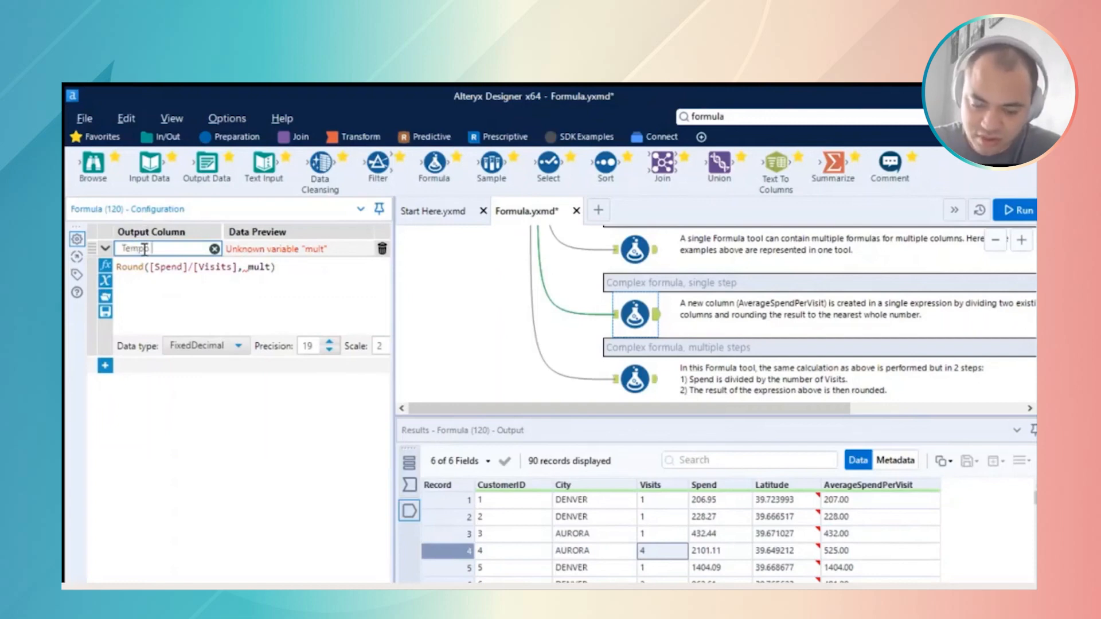
{"action": "type", "text": " Medio"}
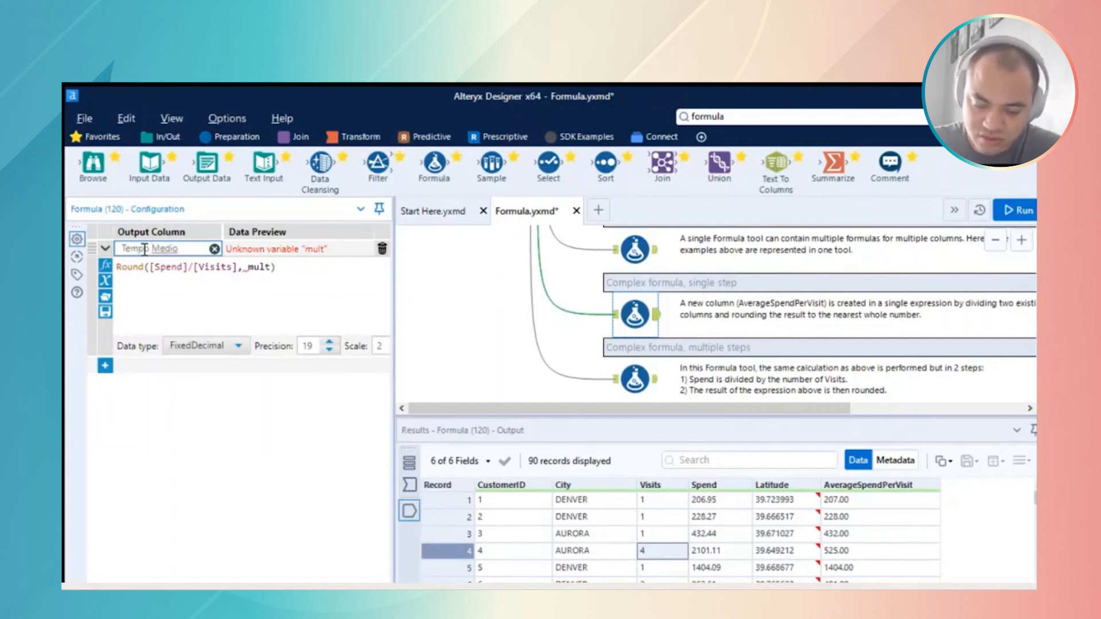
{"action": "type", "text": " por Visita"}
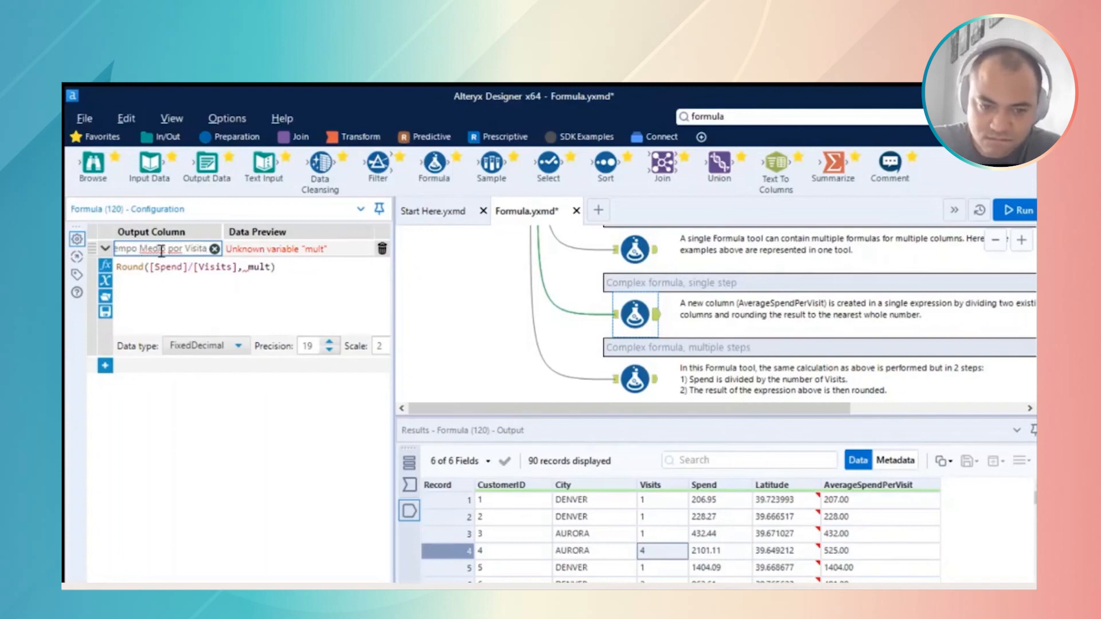
{"action": "key", "text": "Tab"}
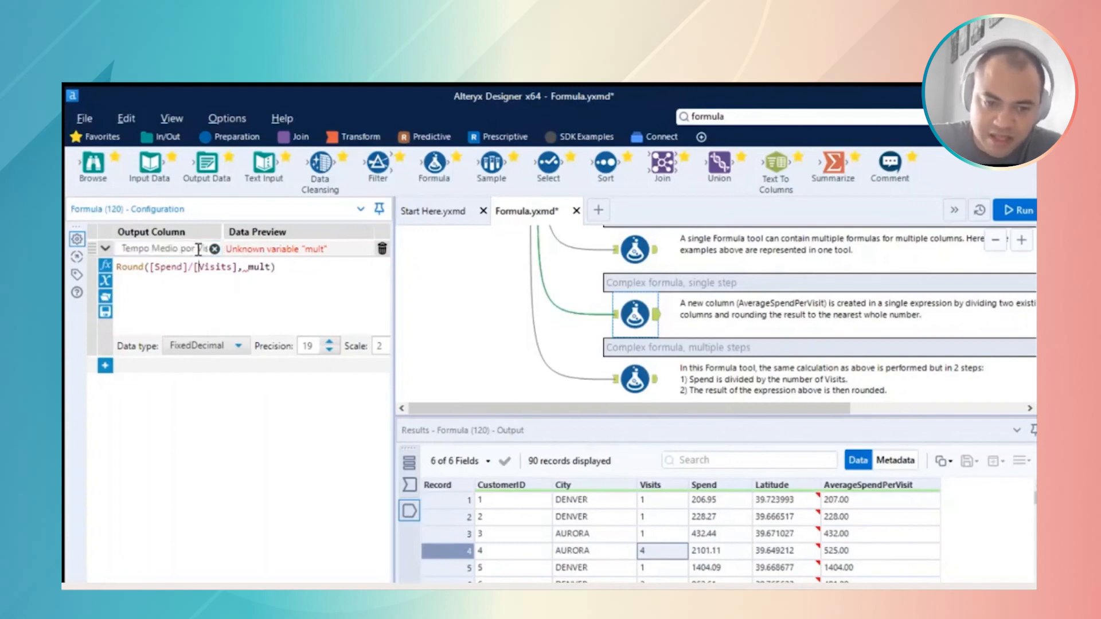
- Replace the mult argument of the Round function with 1, trying 2 as an alternative in between
{"action": "left_click_drag", "start_coordinate": [155, 266], "coordinate": [272, 266]}
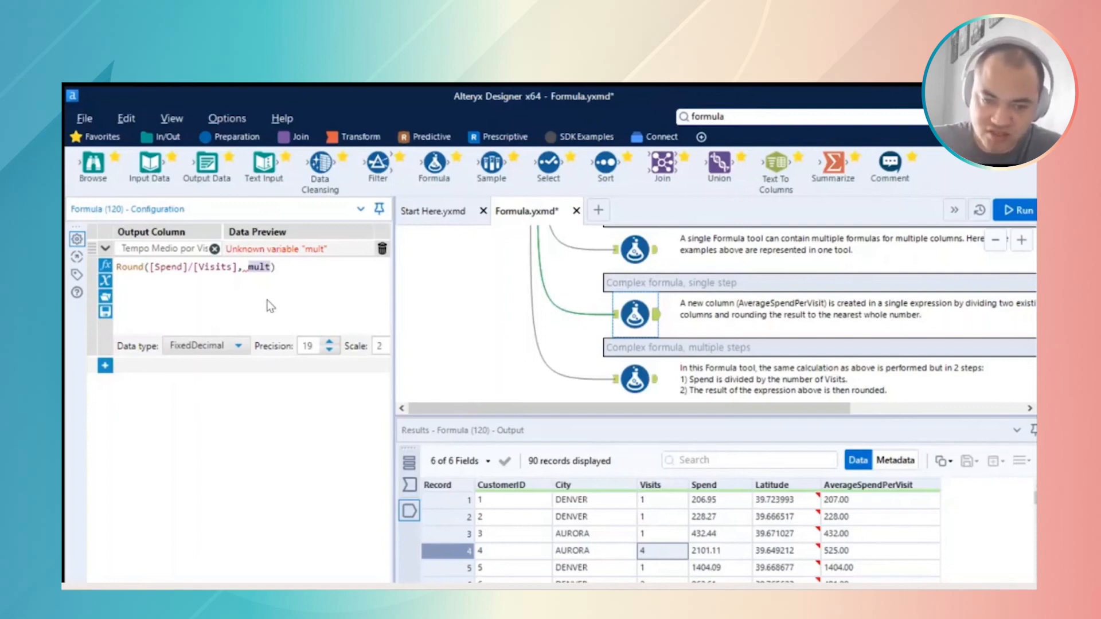
{"action": "type", "text": "1"}
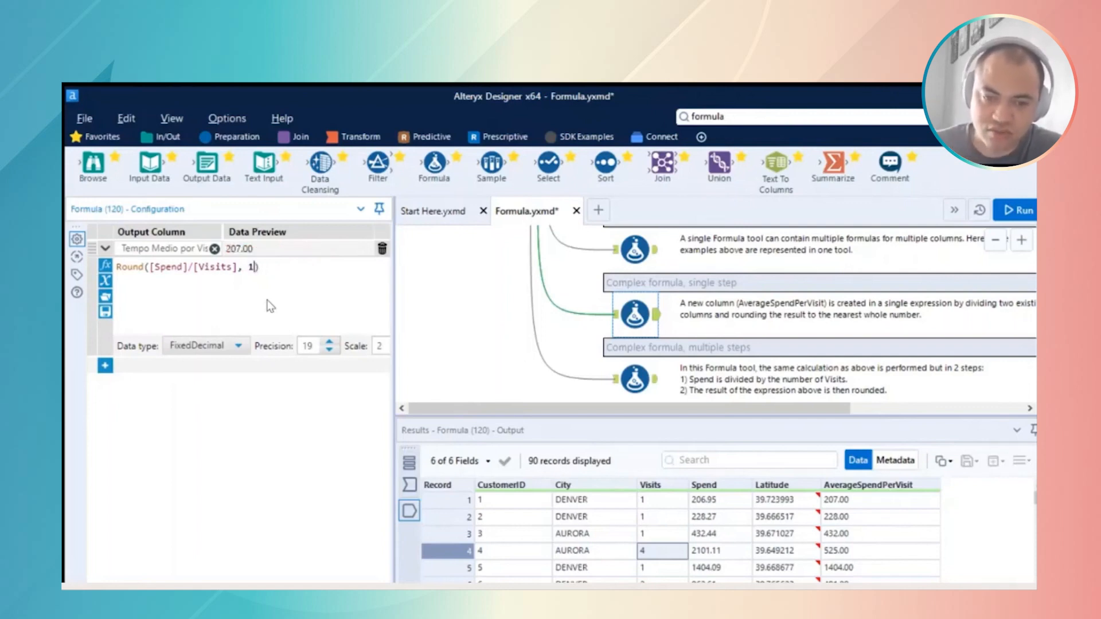
{"action": "key", "text": "BackSpace"}
{"action": "type", "text": "2"}
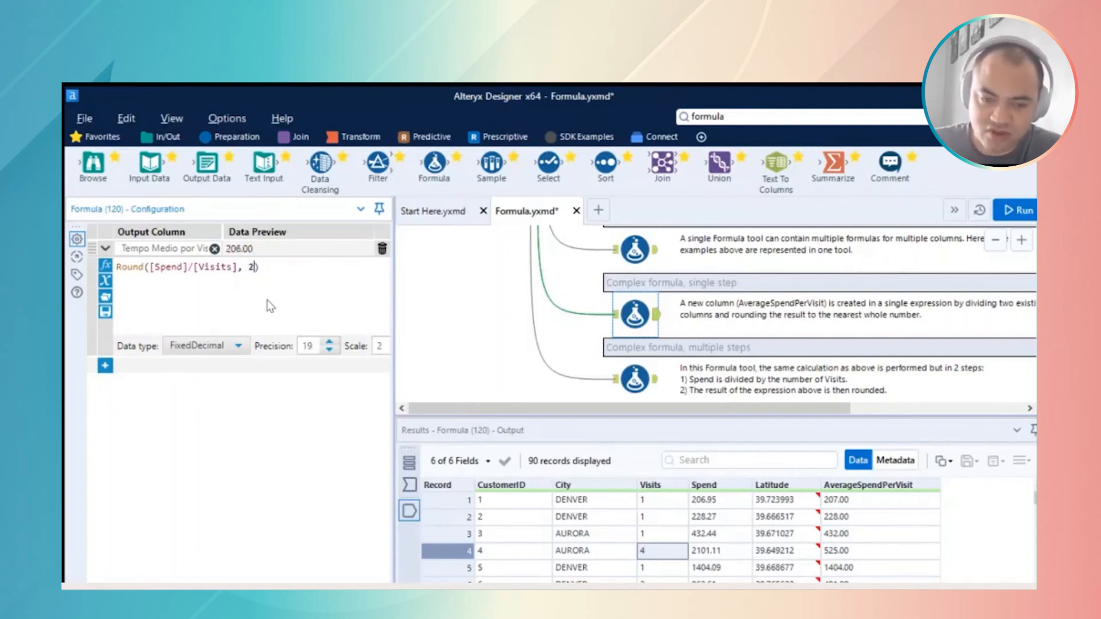
{"action": "key", "text": "BackSpace"}
{"action": "type", "text": "1"}
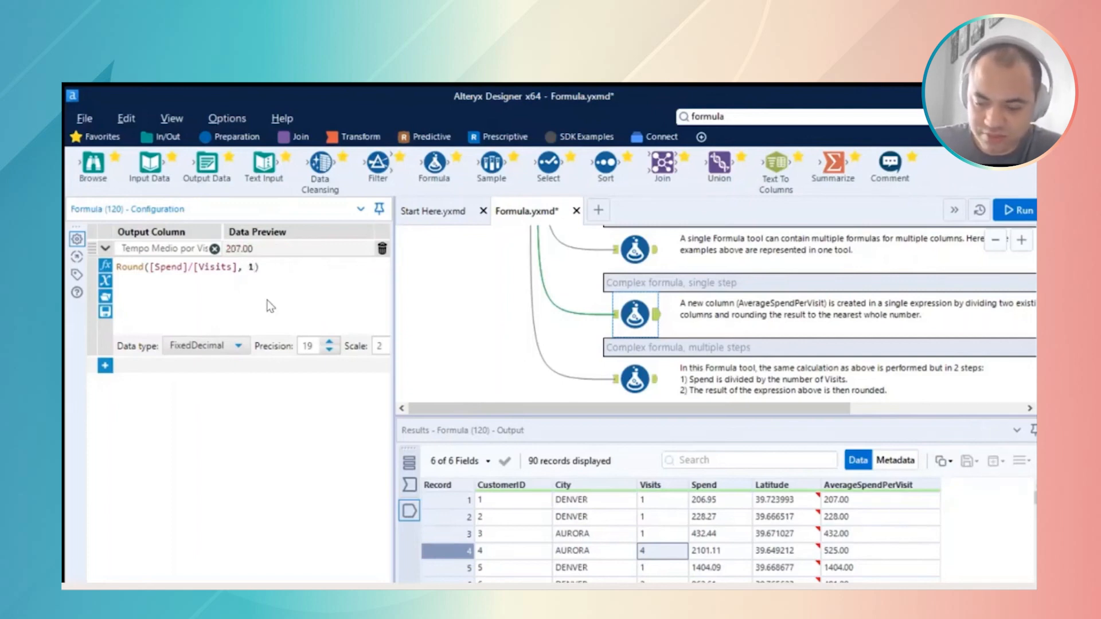
- Try the Round multipliers 1.1, 1.11 and 1.111 and compare their effect in the data preview
{"action": "type", "text": ".1"}
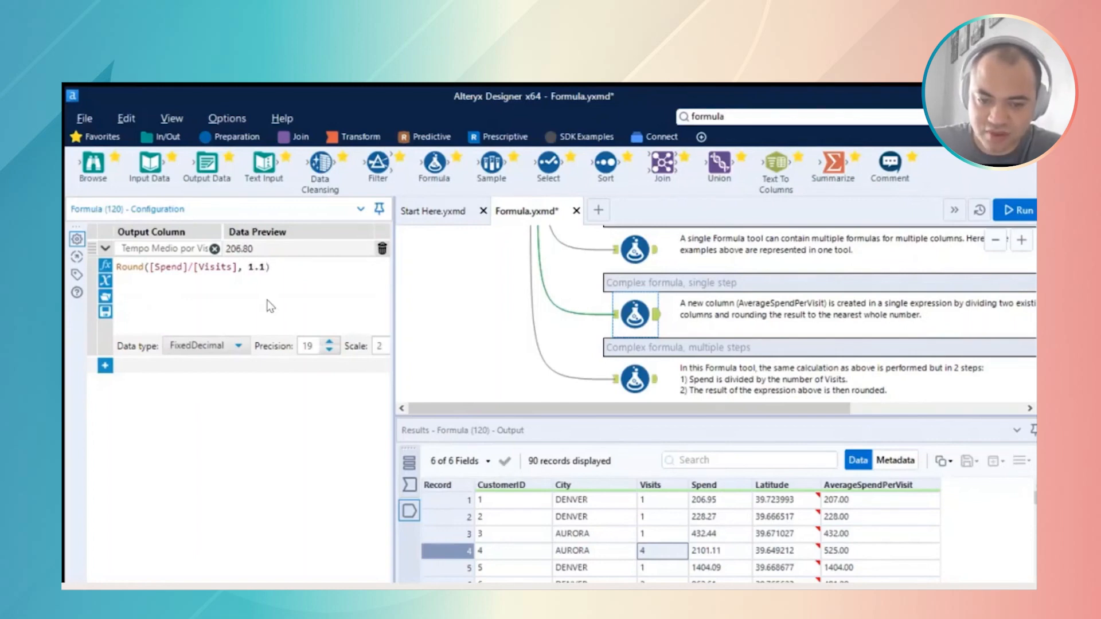
{"action": "key", "text": "BackSpace"}
{"action": "key", "text": "BackSpace"}
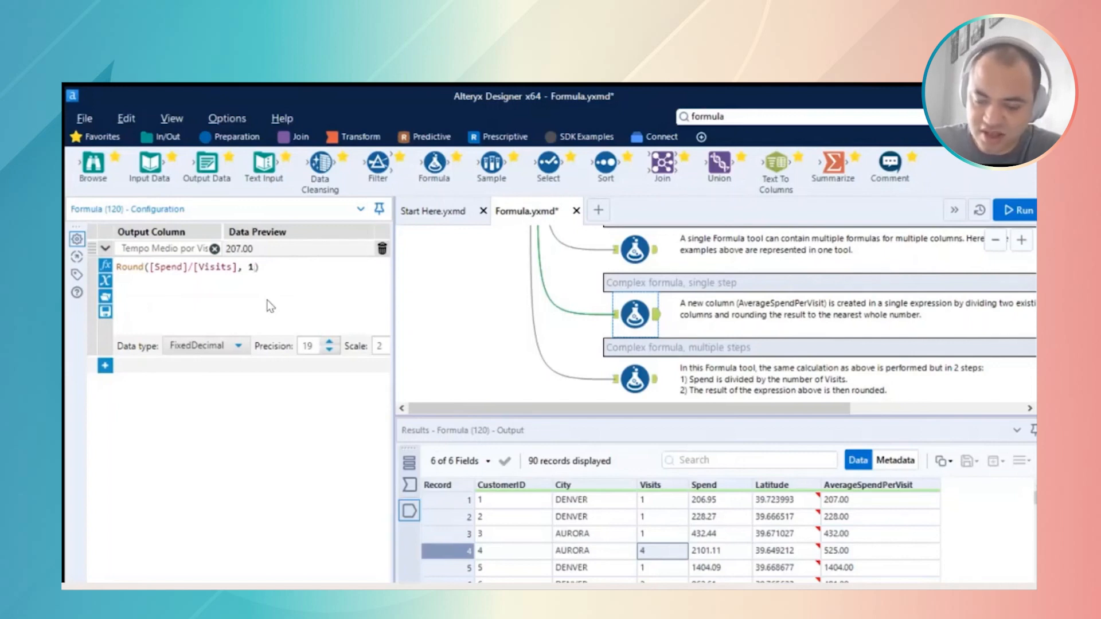
{"action": "type", "text": ".1"}
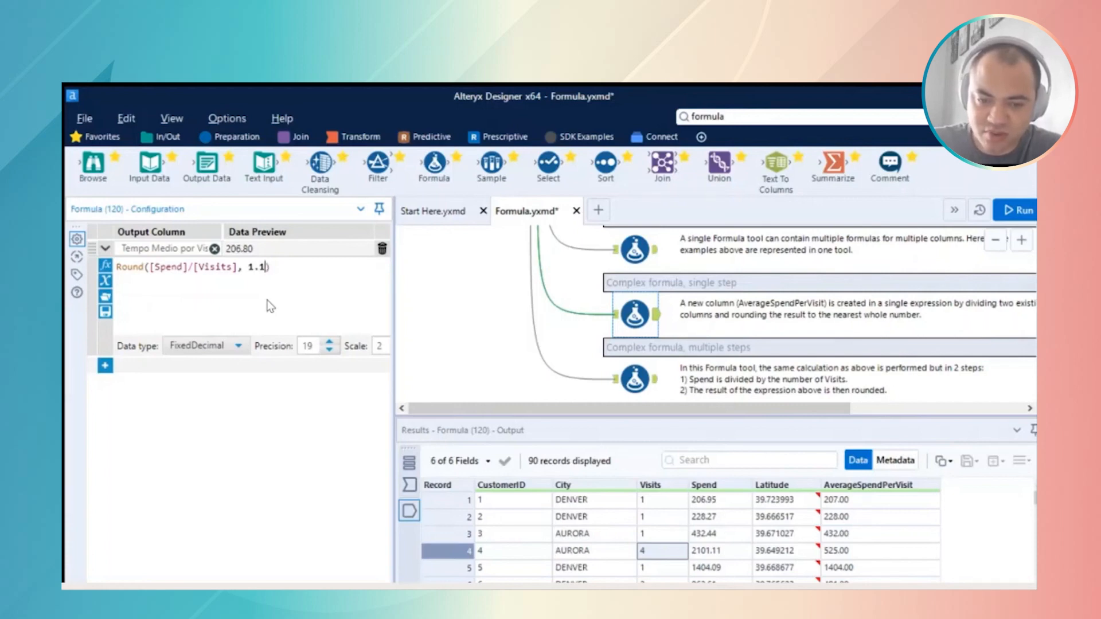
{"action": "type", "text": "1"}
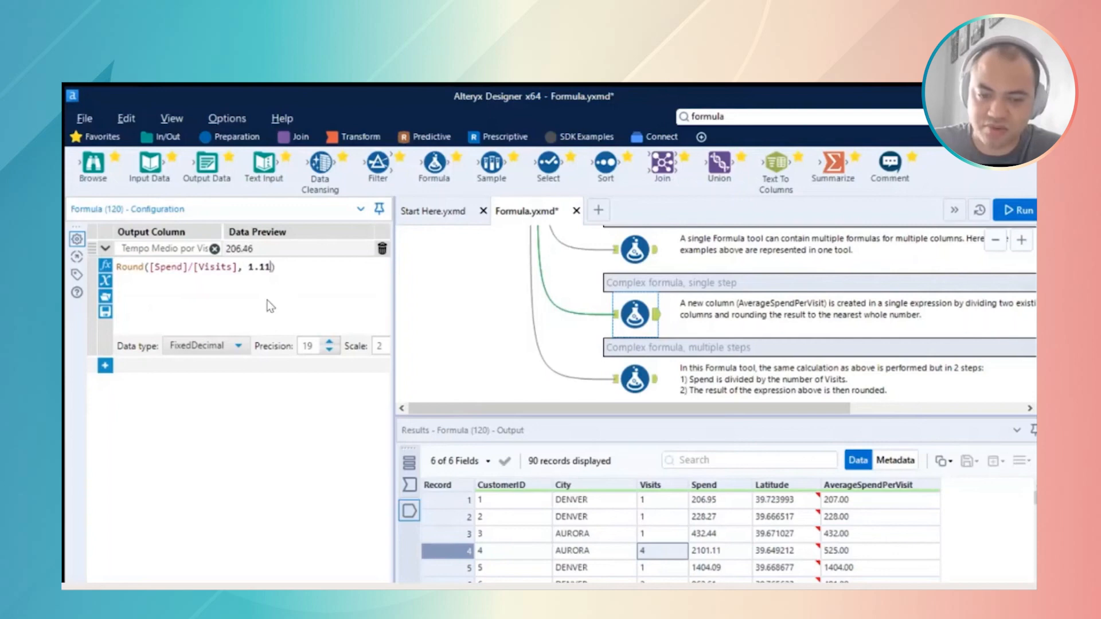
{"action": "type", "text": "1"}
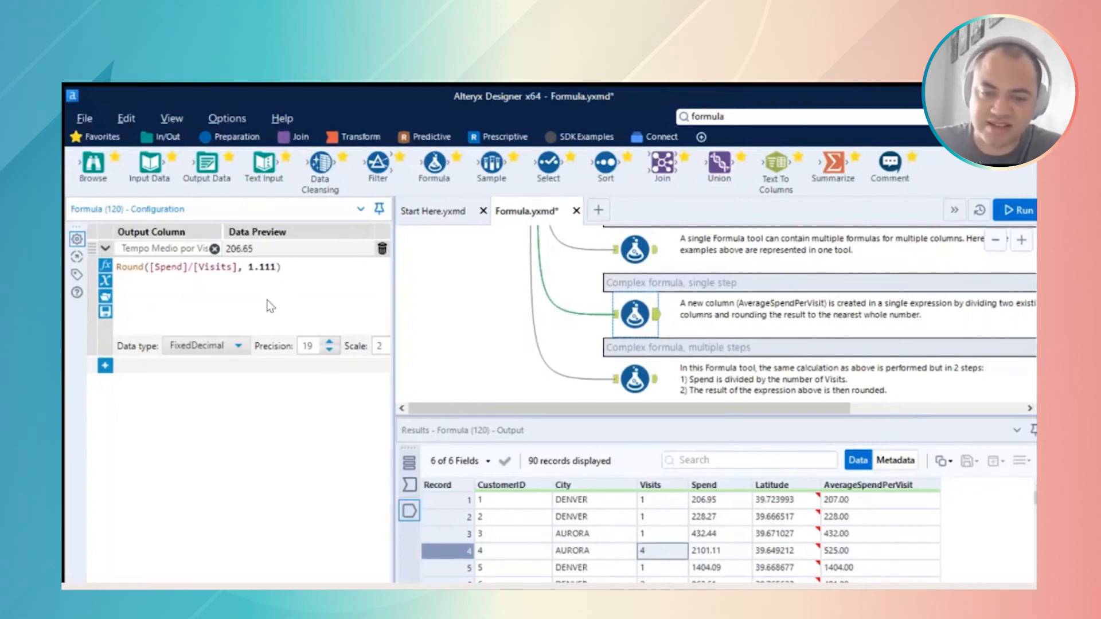
- Try extending the Round multiplier to 1.1111111, and cut it back to "1."
{"action": "key", "text": "BackSpace"}
{"action": "key", "text": "BackSpace"}
{"action": "key", "text": "BackSpace"}
{"action": "type", "text": "1"}
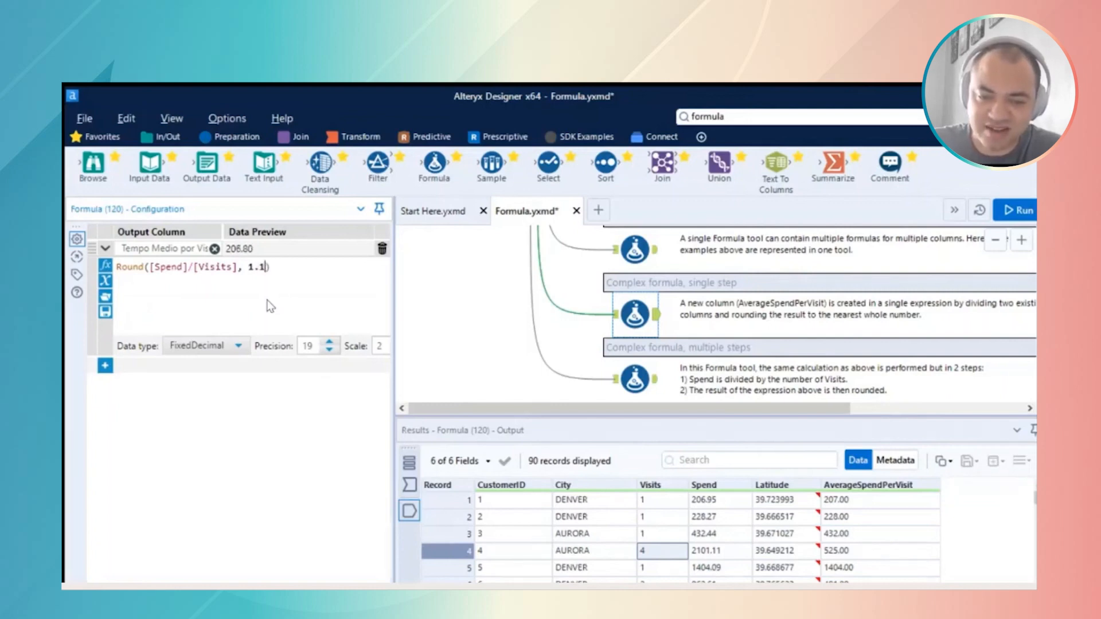
{"action": "type", "text": "1111111"}
{"action": "key", "text": "BackSpace"}
{"action": "key", "text": "BackSpace"}
{"action": "key", "text": "BackSpace"}
{"action": "key", "text": "BackSpace"}
{"action": "key", "text": "BackSpace"}
{"action": "key", "text": "BackSpace"}
{"action": "key", "text": "BackSpace"}
{"action": "key", "text": "BackSpace"}
{"action": "type", "text": "111111"}
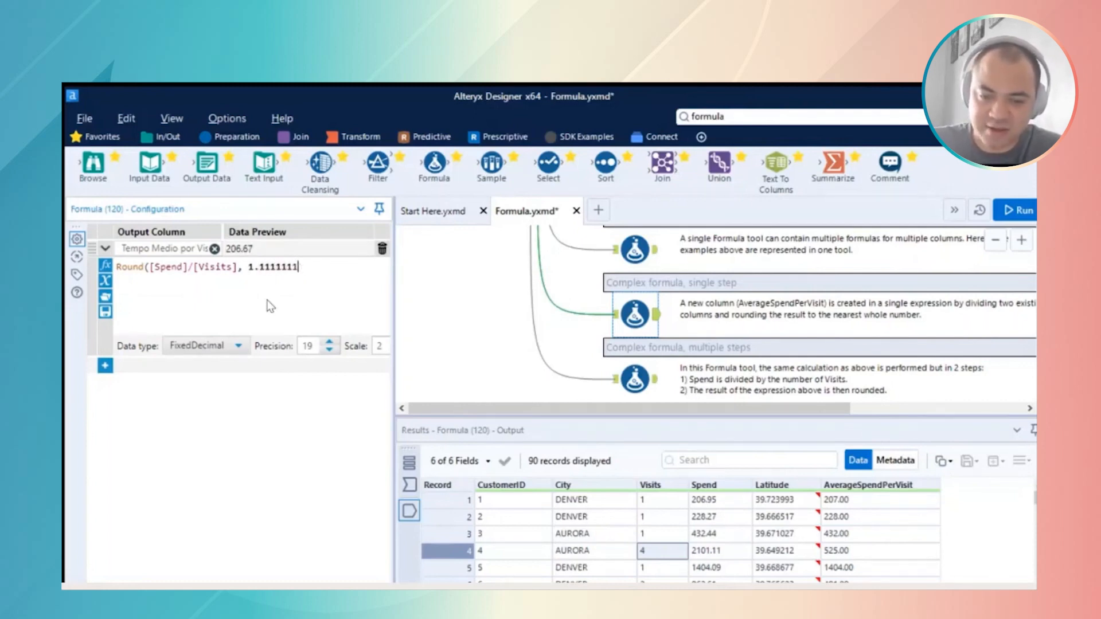
{"action": "key", "text": "BackSpace"}
{"action": "key", "text": "BackSpace"}
{"action": "key", "text": "BackSpace"}
{"action": "key", "text": "BackSpace"}
{"action": "key", "text": "BackSpace"}
{"action": "key", "text": "BackSpace"}
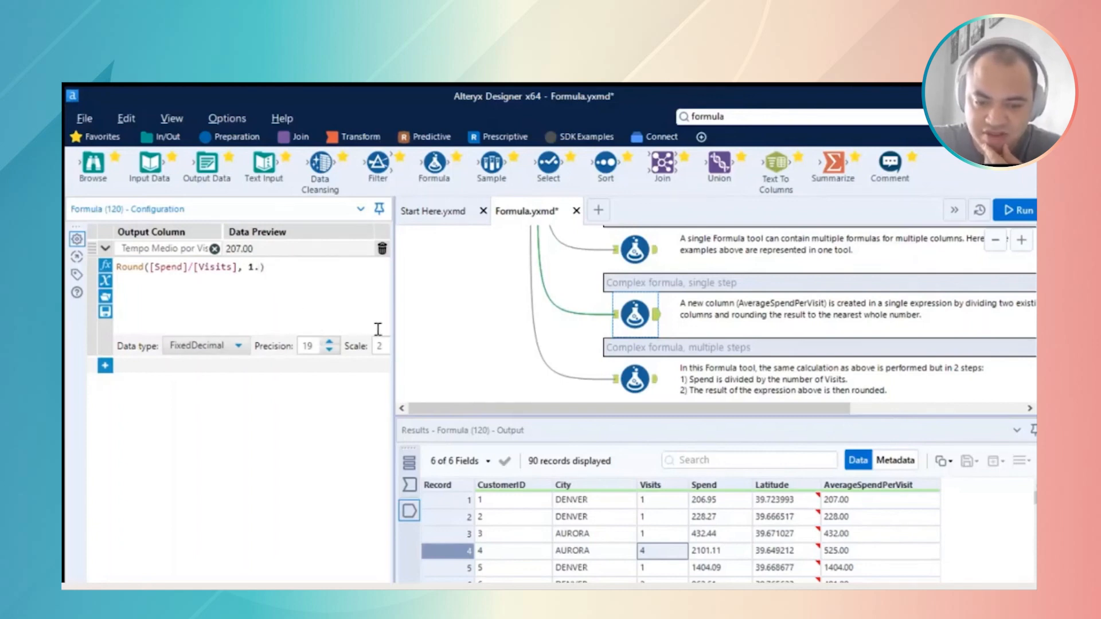
- Set the output column's scale to 4 and the Round multiplier to 1.1
{"action": "key", "text": "Tab"}
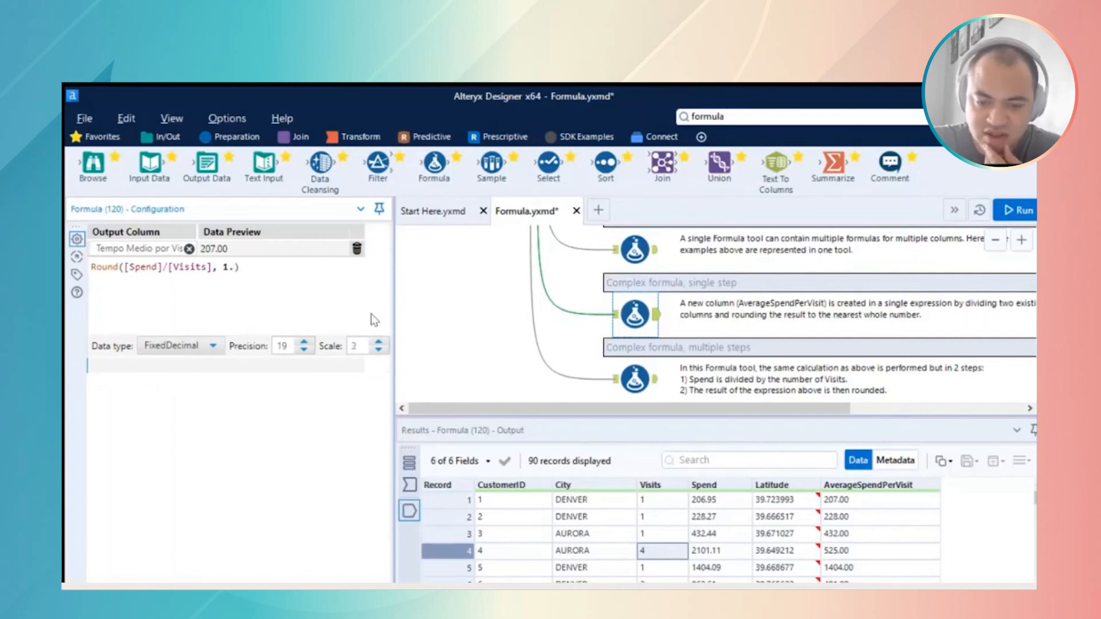
{"action": "key", "text": "Down"}
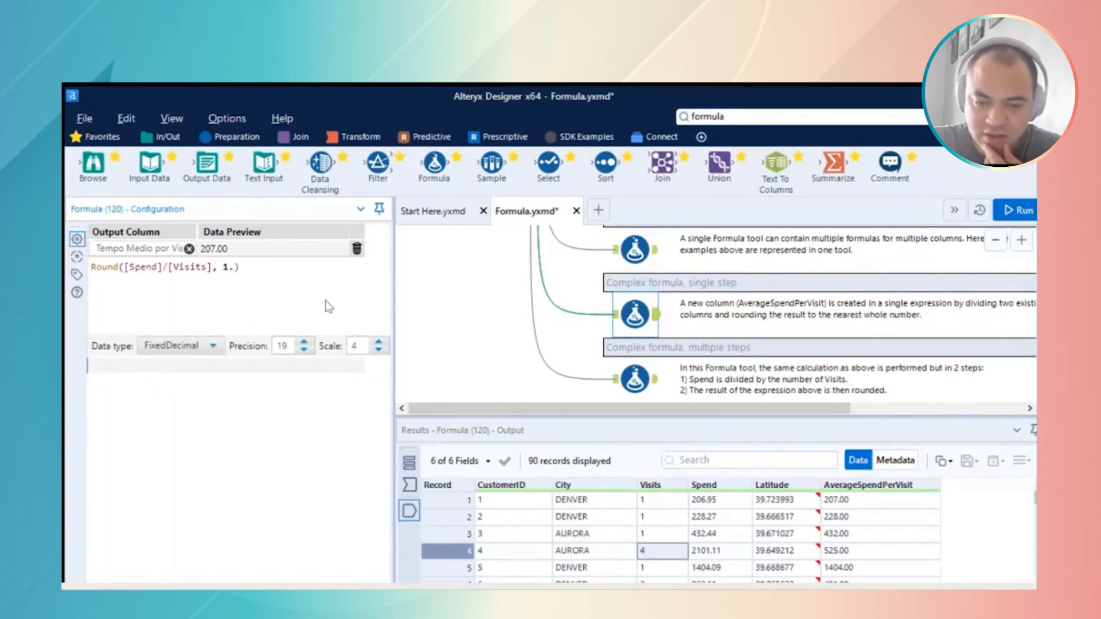
{"action": "left_click", "coordinate": [260, 250]}
{"action": "key", "text": "Left"}
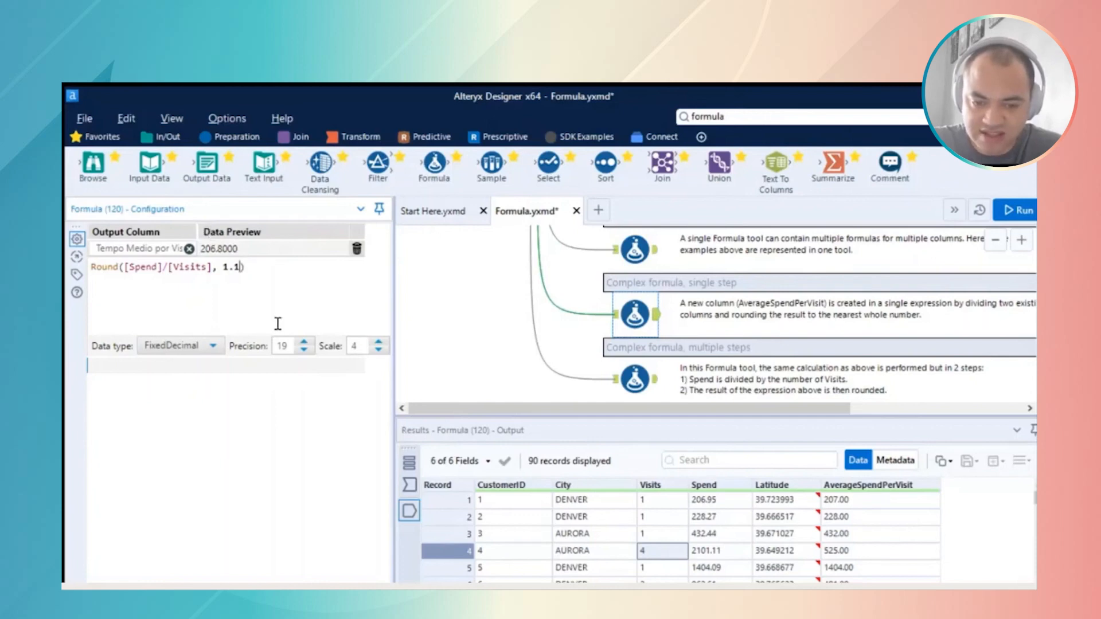
{"action": "key", "text": "Tab"}
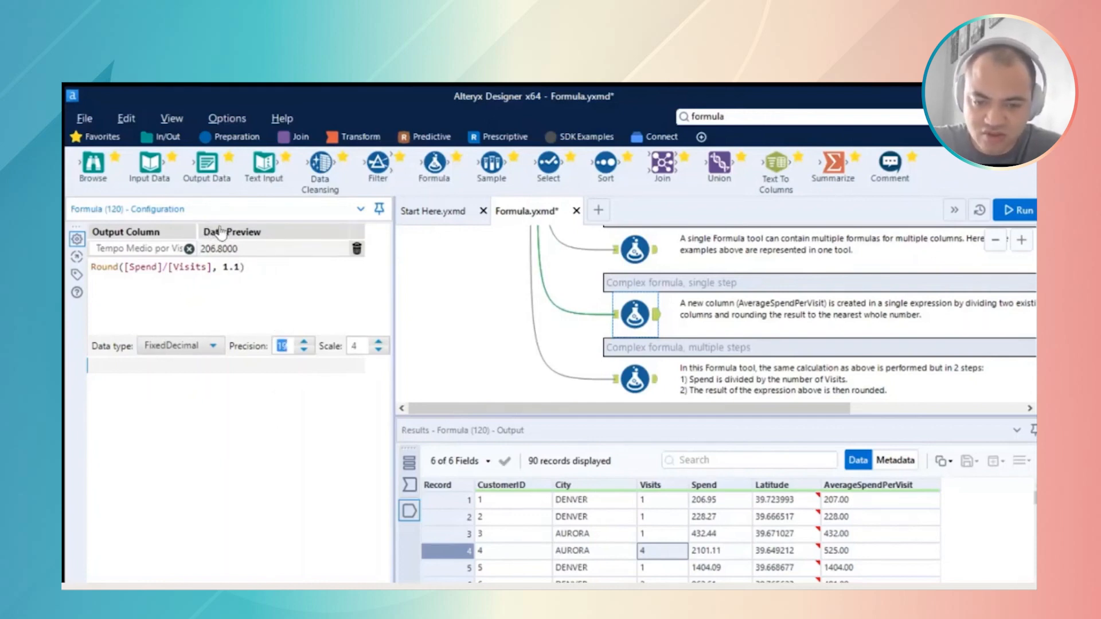
{"action": "key", "text": "Tab"}
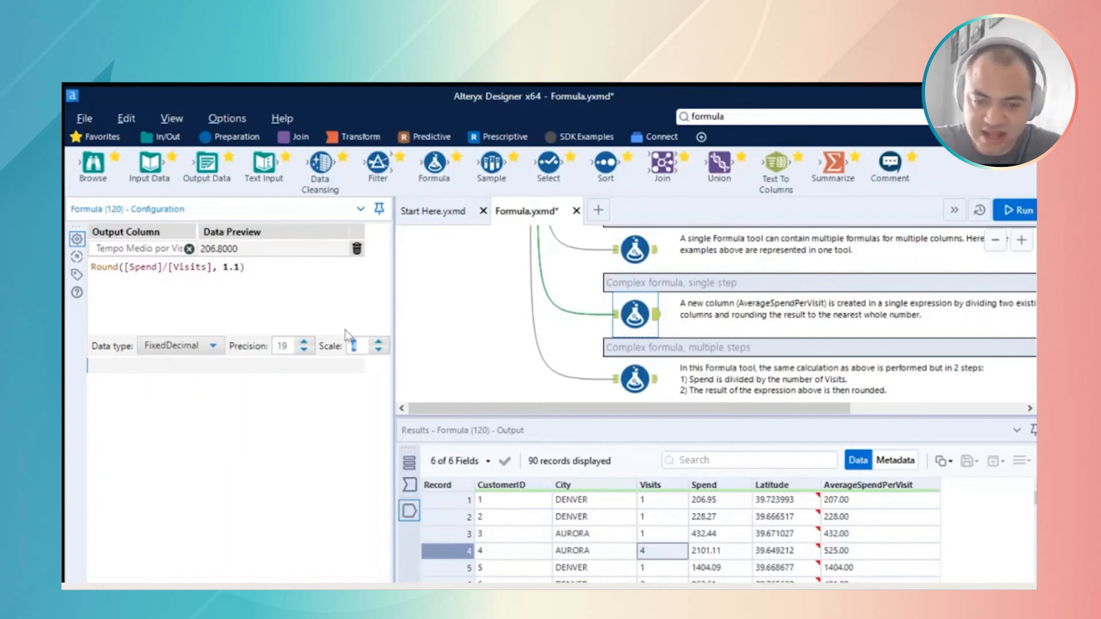
- Try a Round multiplier of 1.1111, return the scale to 2 and shorten the multiplier to 1.11
{"action": "left_click", "coordinate": [239, 247]}
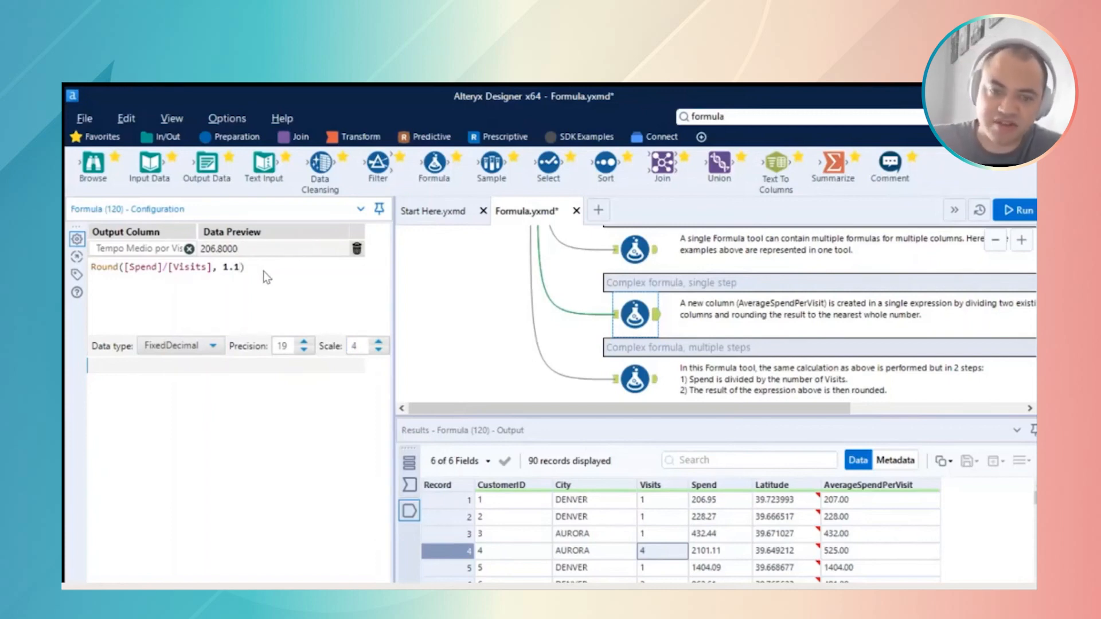
{"action": "type", "text": "111"}
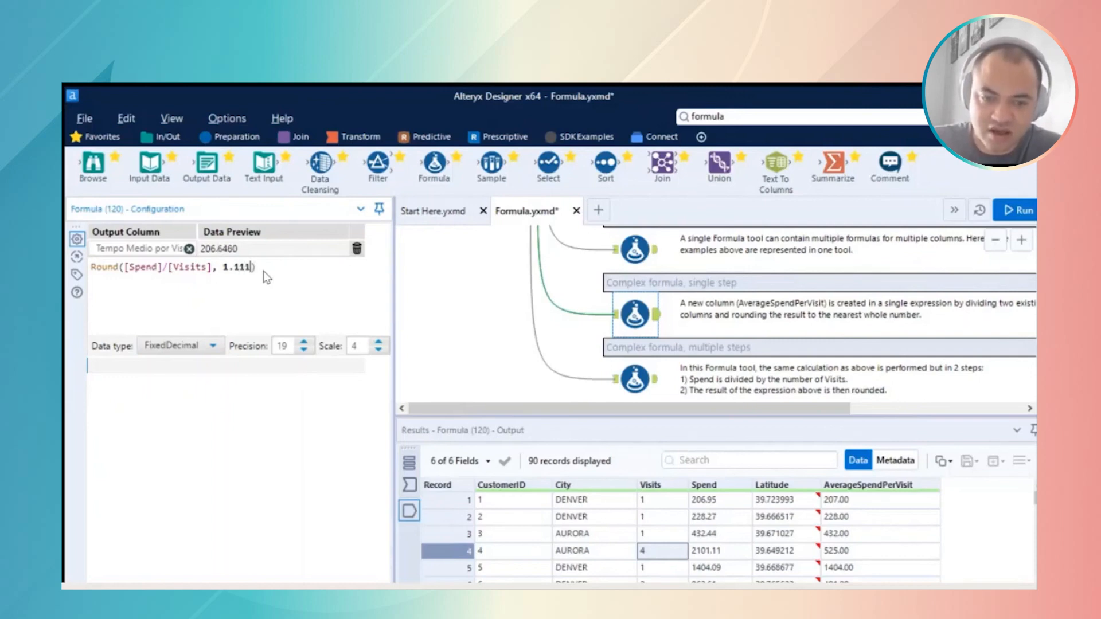
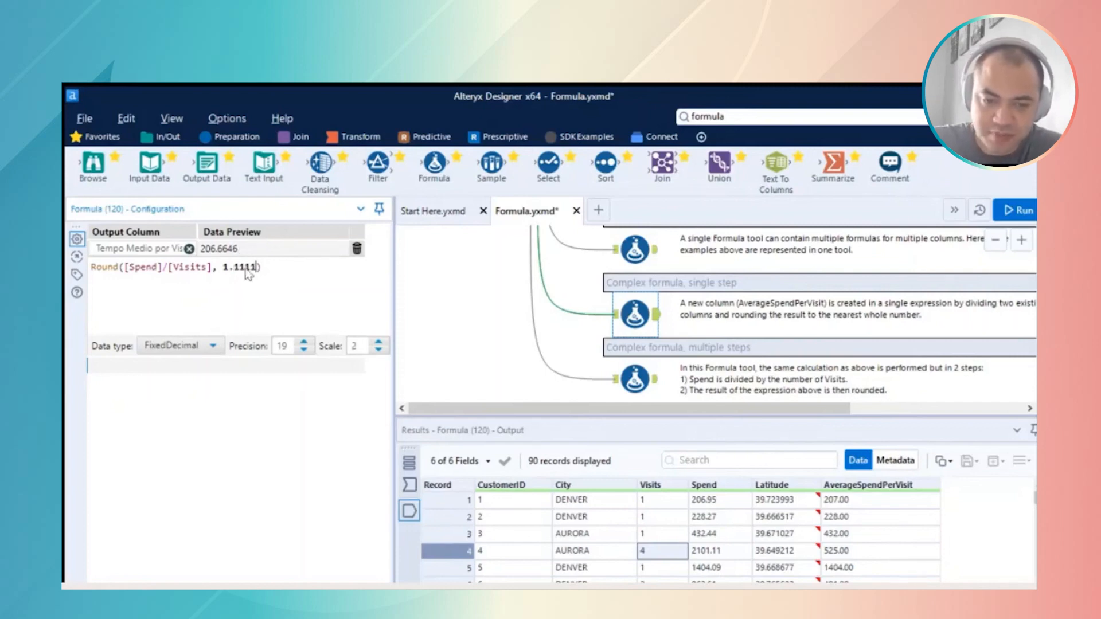
{"action": "key", "text": "BackSpace"}
{"action": "key", "text": "BackSpace"}
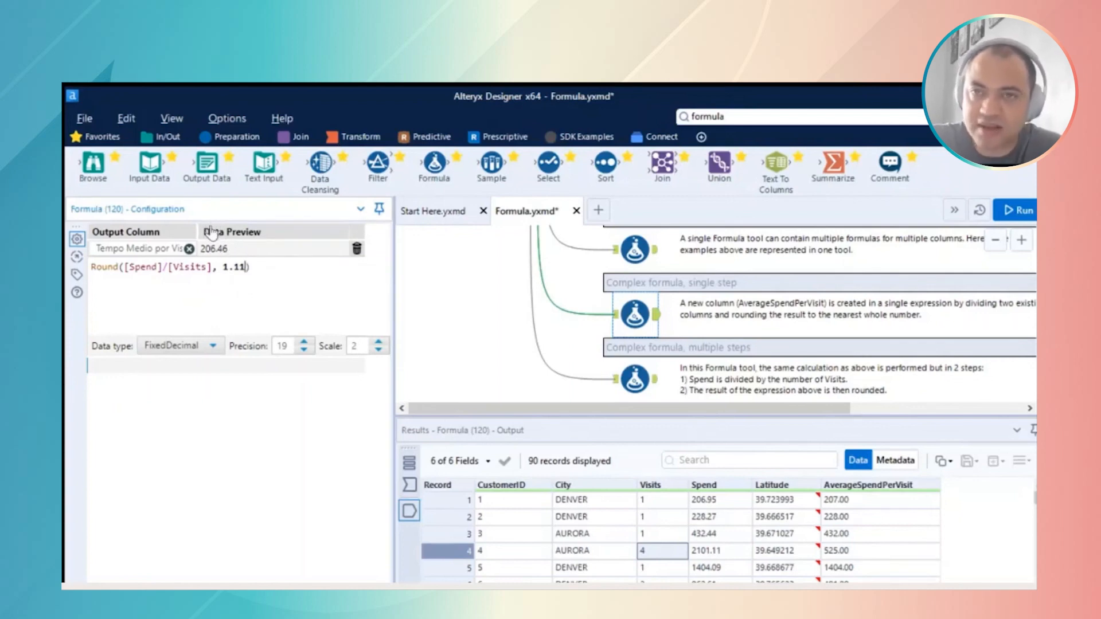
{"action": "left_click", "coordinate": [233, 267]}
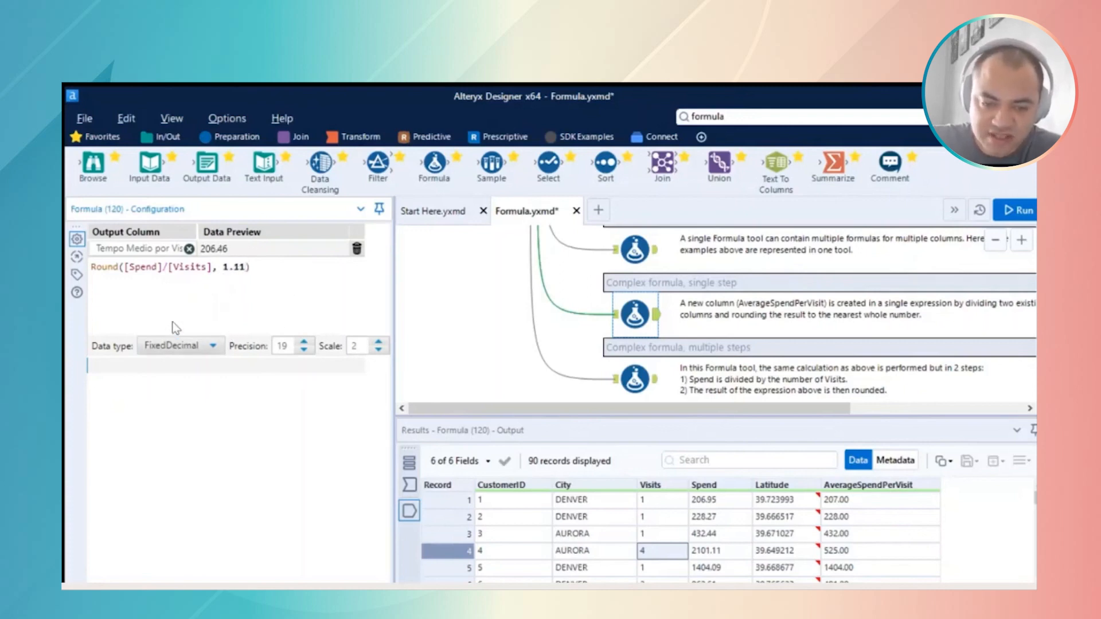
{"action": "left_click", "coordinate": [240, 265]}
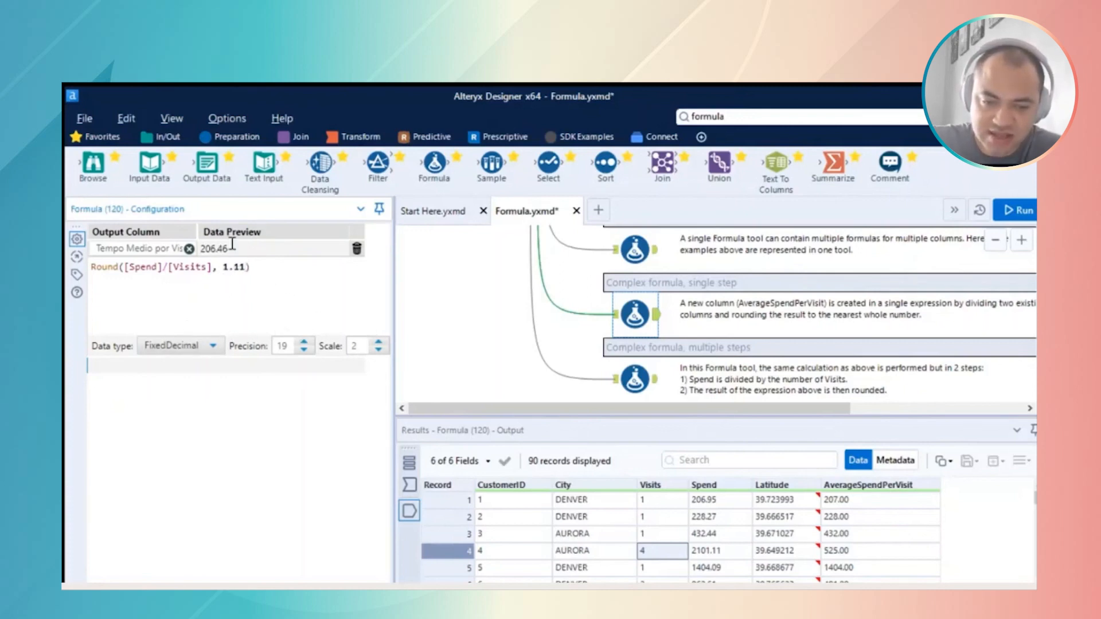
{"action": "key", "text": "Left"}
{"action": "key", "text": "Left"}
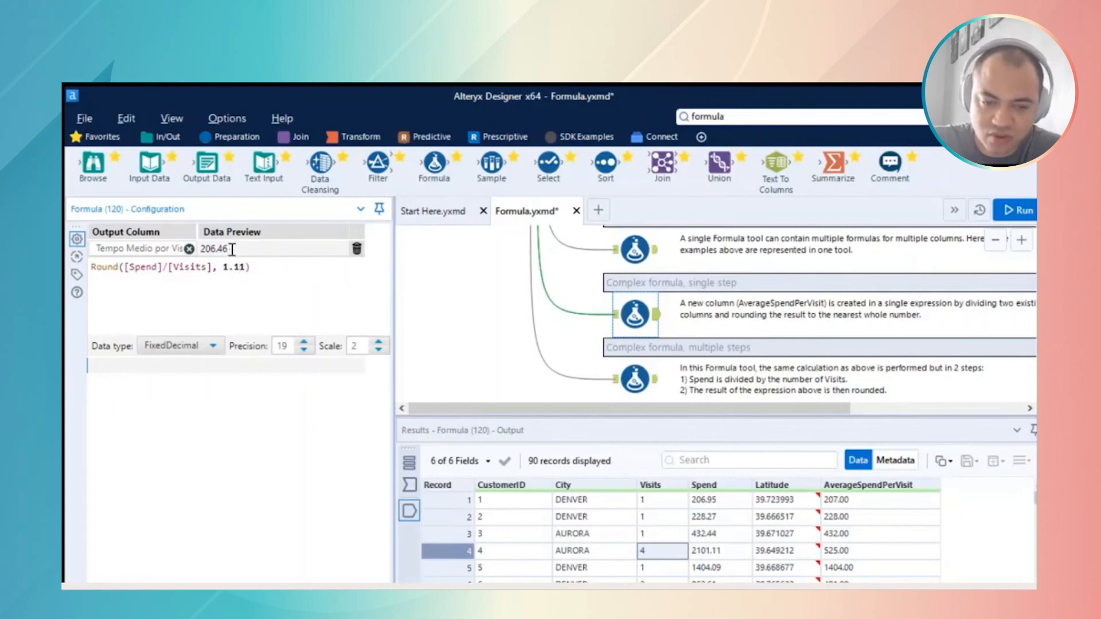
{"action": "key", "text": "Right"}
{"action": "key", "text": "shift+Right"}
{"action": "key", "text": "shift+Right"}
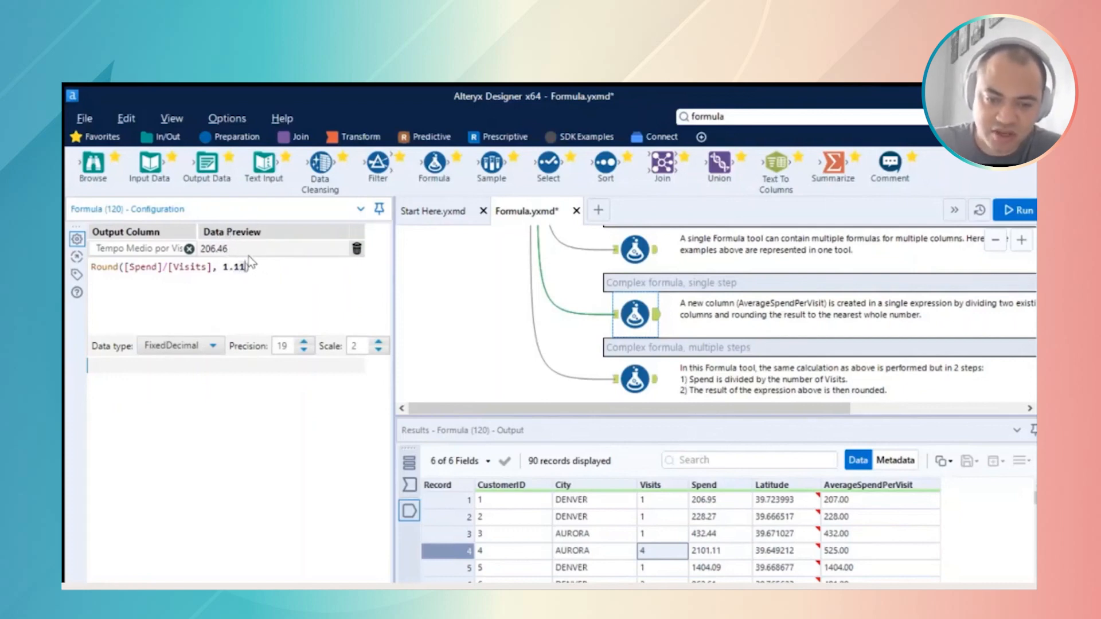
- Try a Round multiplier of 1 with the output column's data type set to Int16
{"action": "key", "text": "BackSpace"}
{"action": "key", "text": "BackSpace"}
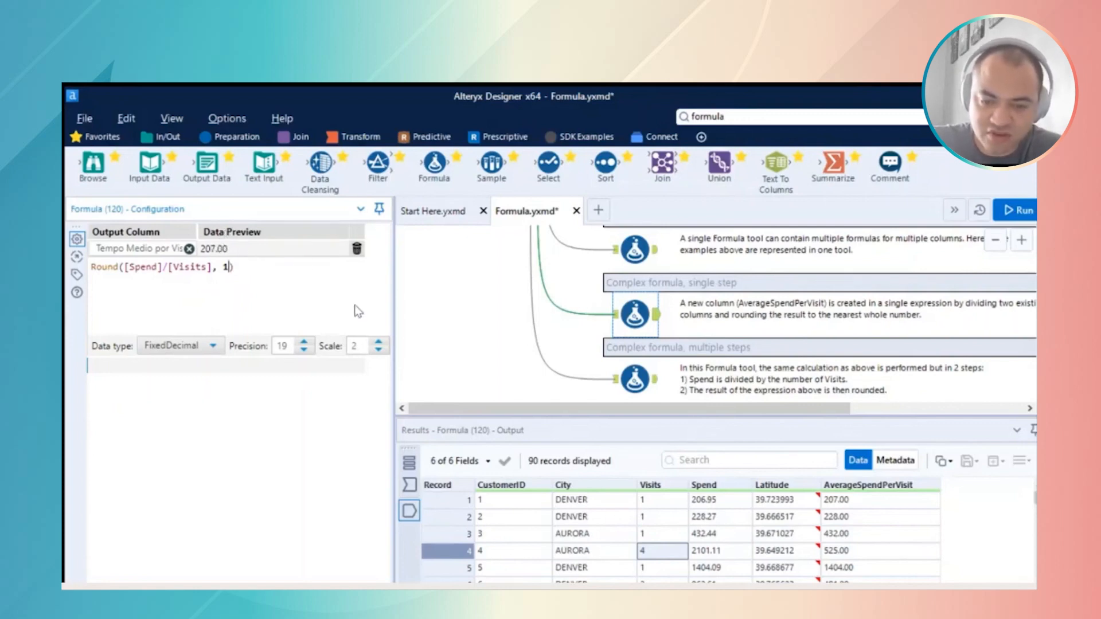
{"action": "left_click", "coordinate": [211, 346]}
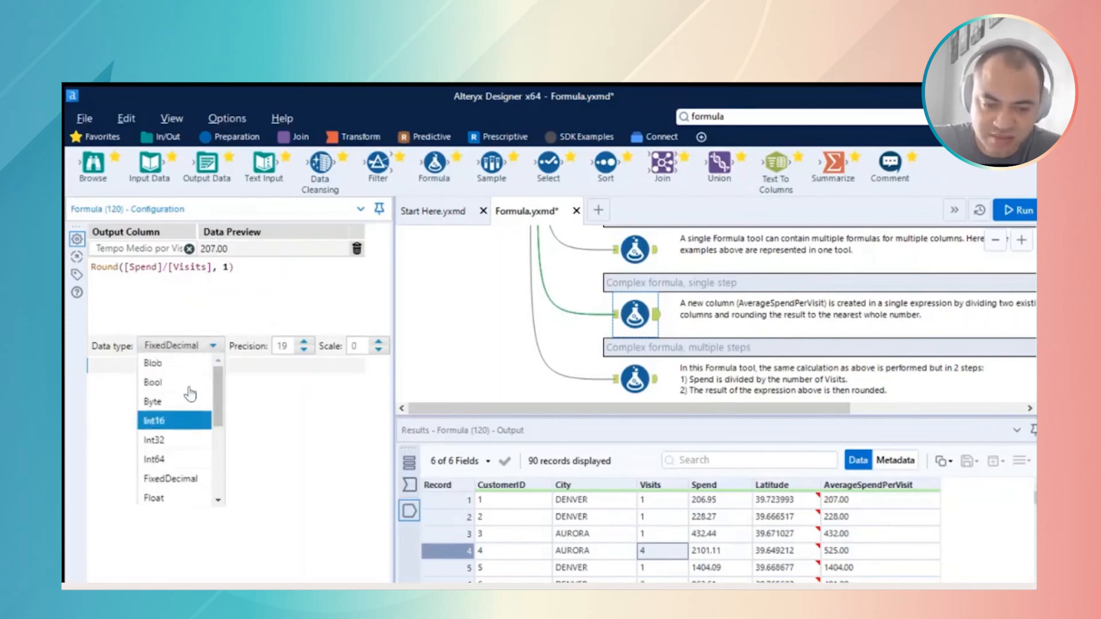
{"action": "left_click", "coordinate": [178, 420]}
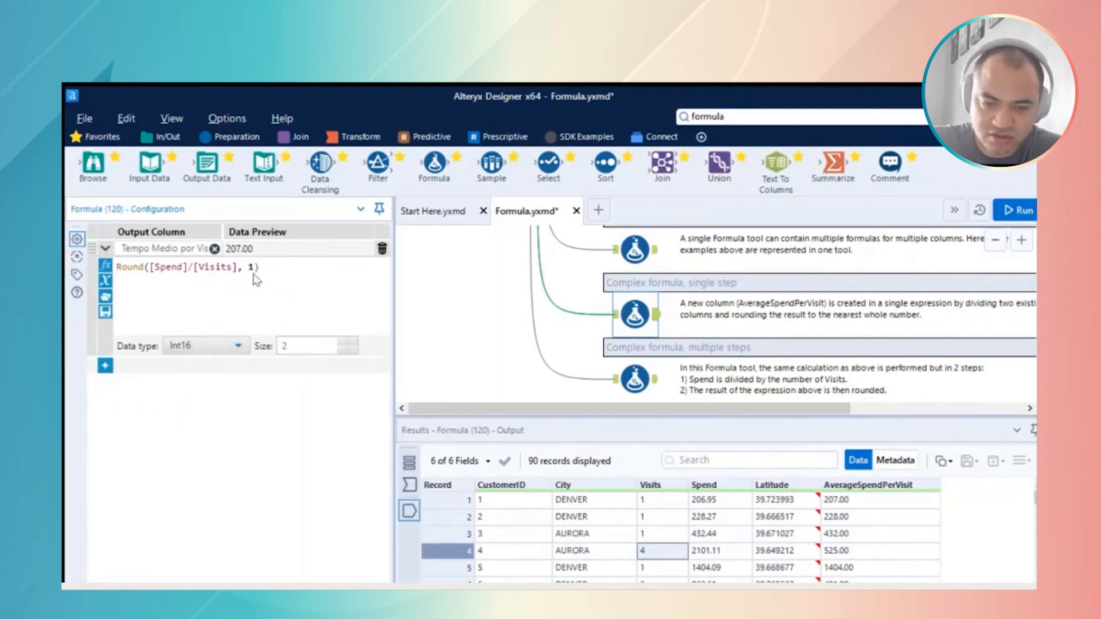
{"action": "key", "text": "alt+Down"}
{"action": "left_click", "coordinate": [227, 319]}
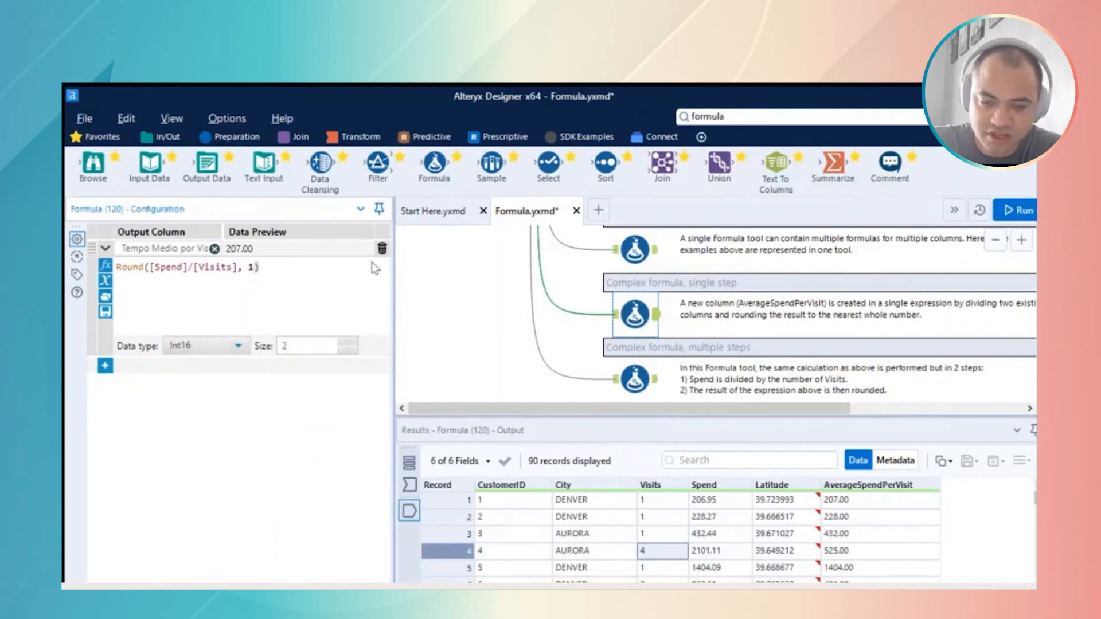
- Switch the output column's data type back to FixedDecimal and run the workflow
{"action": "left_click", "coordinate": [220, 347]}
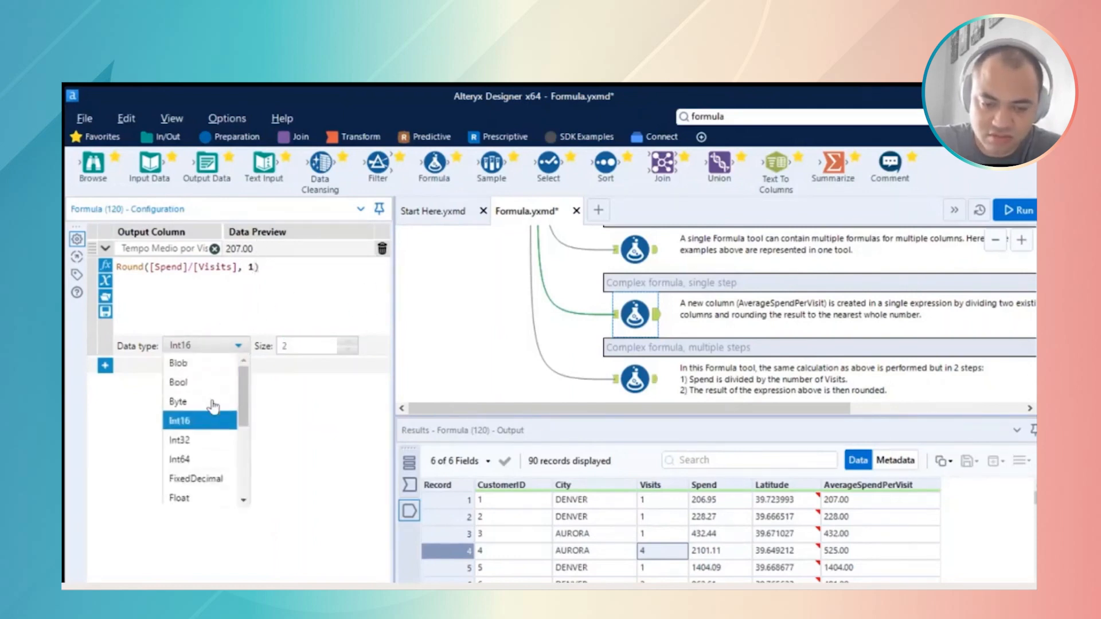
{"action": "left_click", "coordinate": [223, 478]}
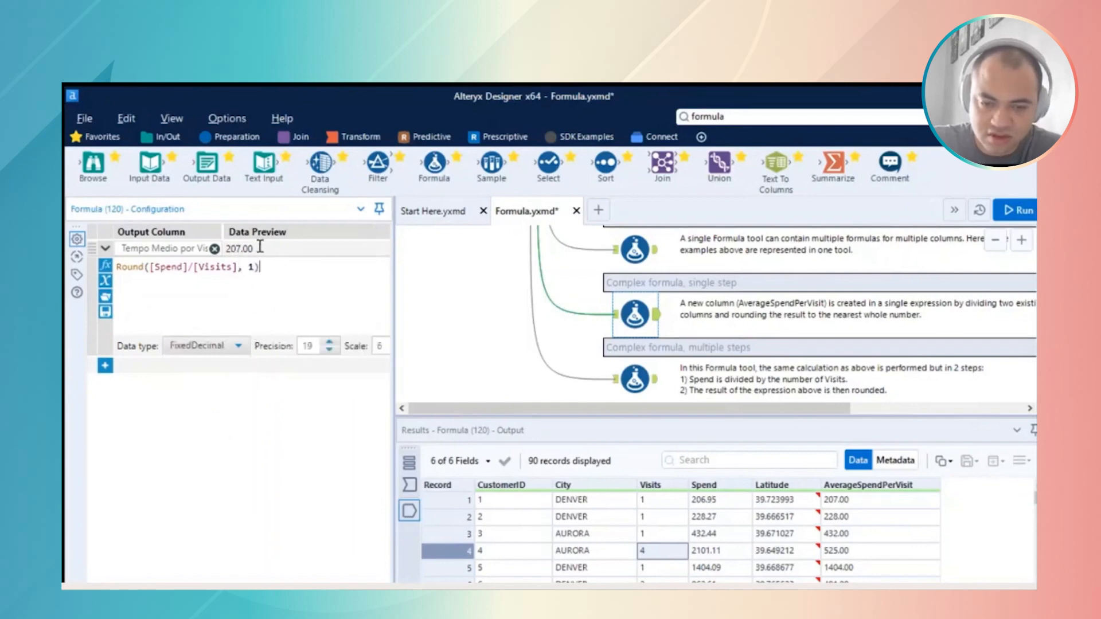
{"action": "left_click", "coordinate": [1018, 210]}
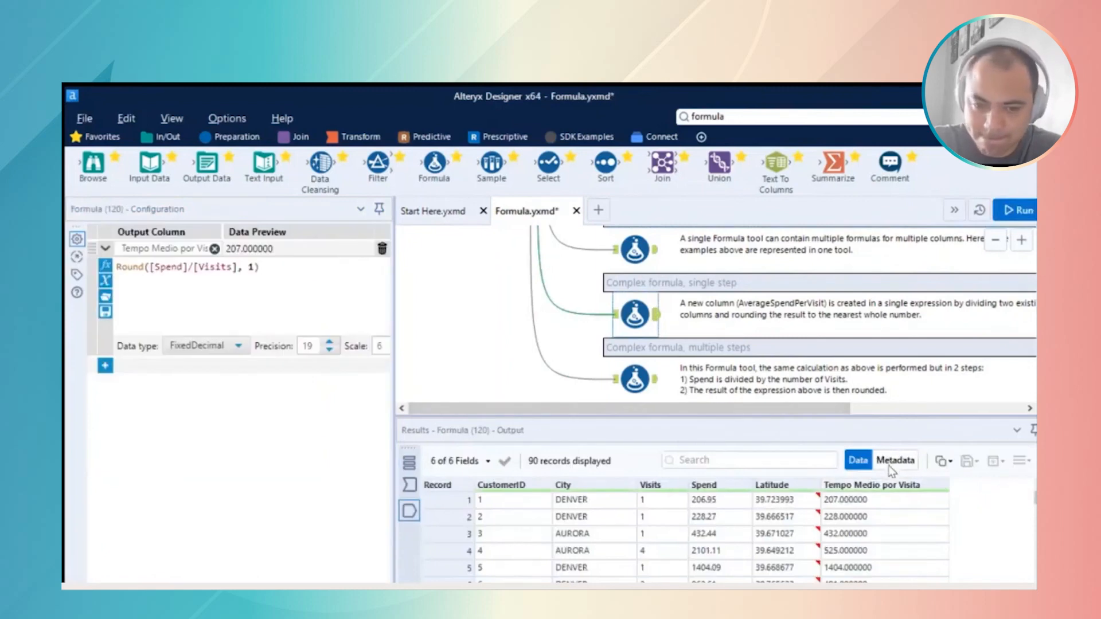
- Set the scale to 2 and the Round multiplier to 1.11, run the workflow and check the first records of the new column
{"action": "double_click", "coordinate": [378, 345]}
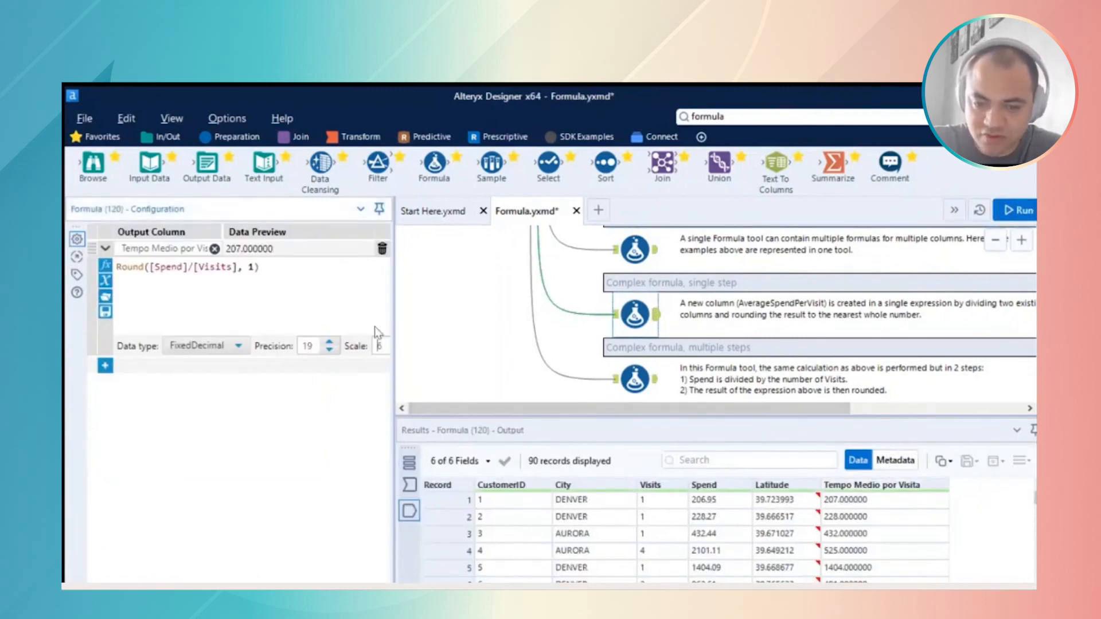
{"action": "left_click", "coordinate": [357, 325]}
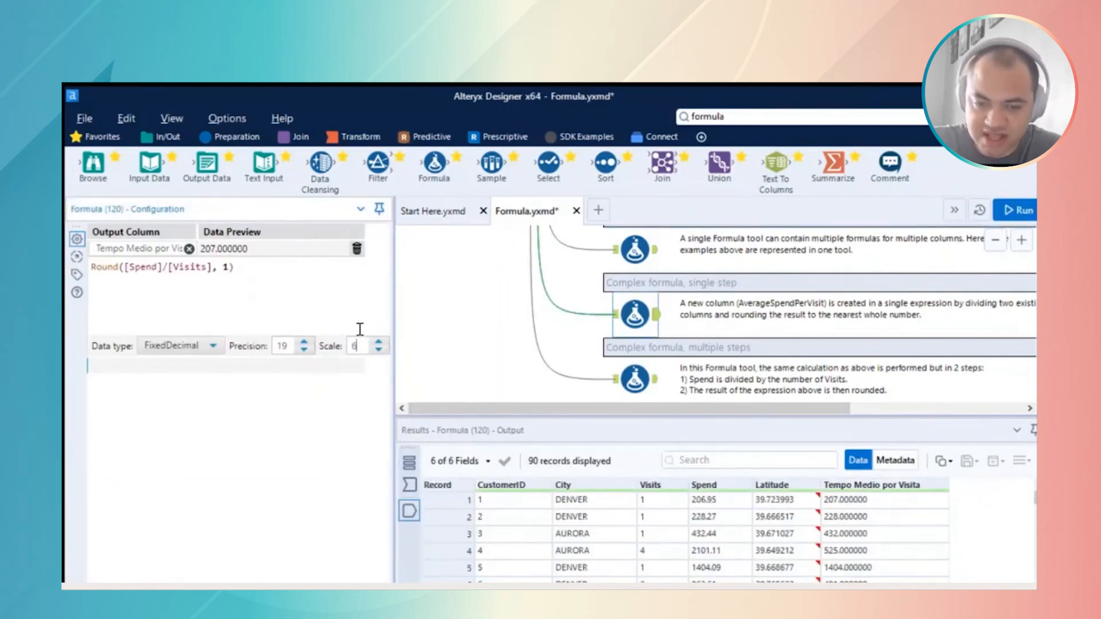
{"action": "left_click", "coordinate": [378, 349]}
{"action": "left_click", "coordinate": [379, 349]}
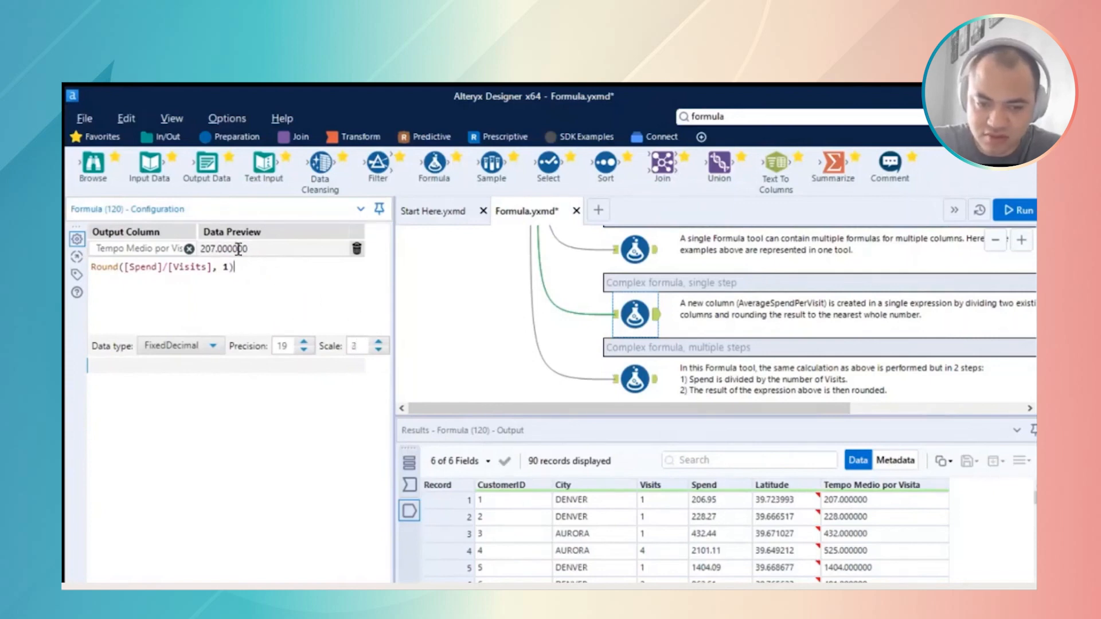
{"action": "type", "text": ".11"}
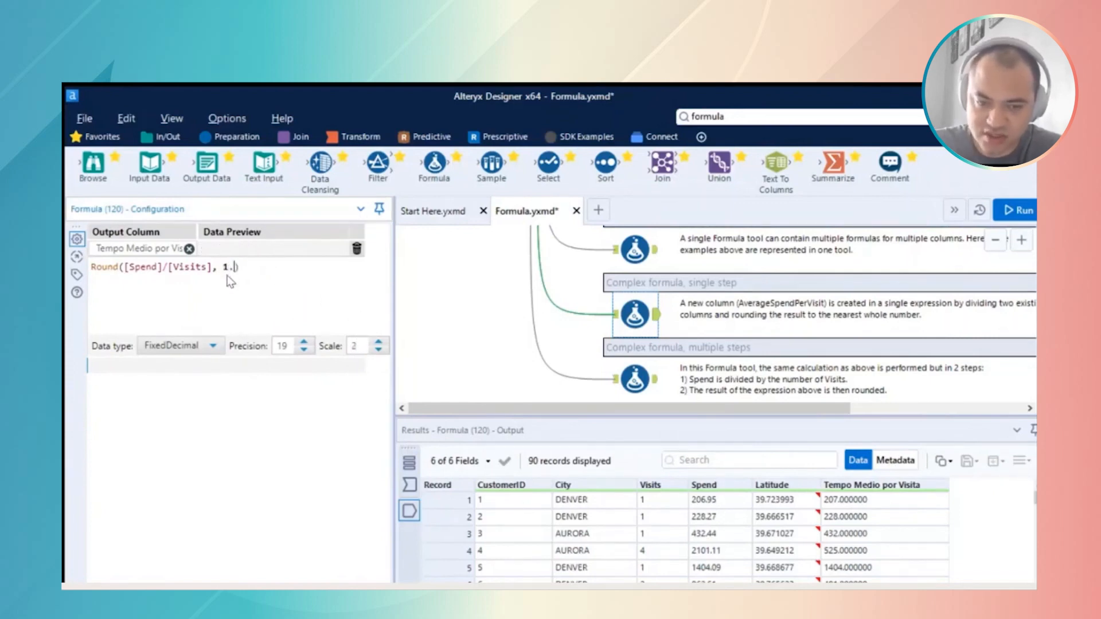
{"action": "left_click", "coordinate": [1017, 211]}
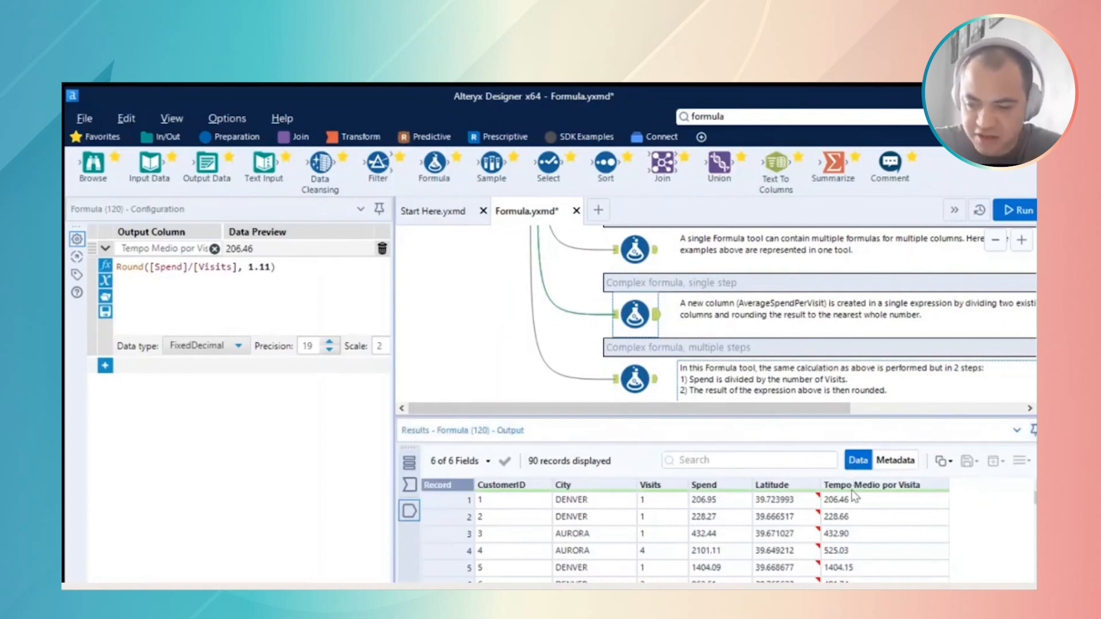
{"action": "left_click", "coordinate": [854, 516]}
{"action": "key", "text": "Down"}
{"action": "key", "text": "Down"}
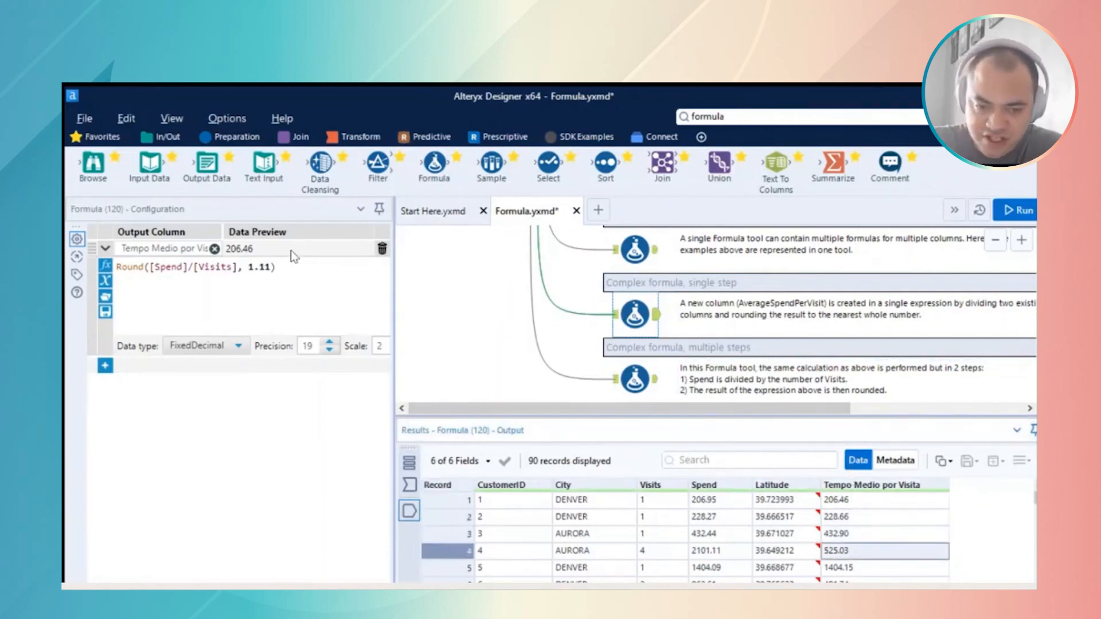
- Try a Round multiplier of 1.1 with a scale of 1, running the workflow to compare the output records
{"action": "left_click", "coordinate": [271, 266]}
{"action": "key", "text": "BackSpace"}
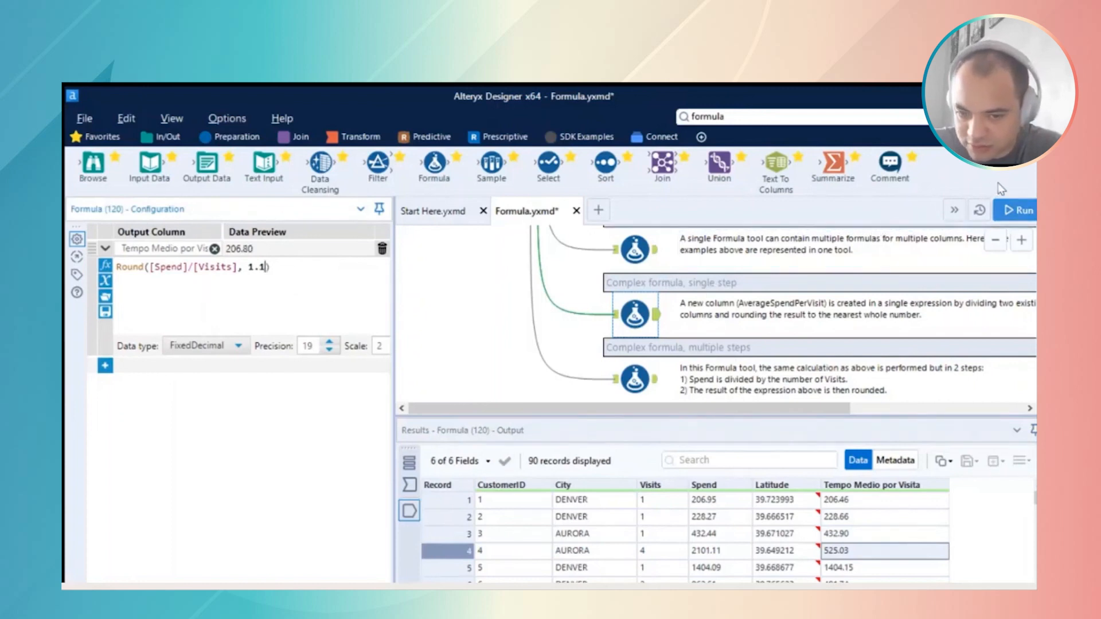
{"action": "left_click", "coordinate": [1016, 210]}
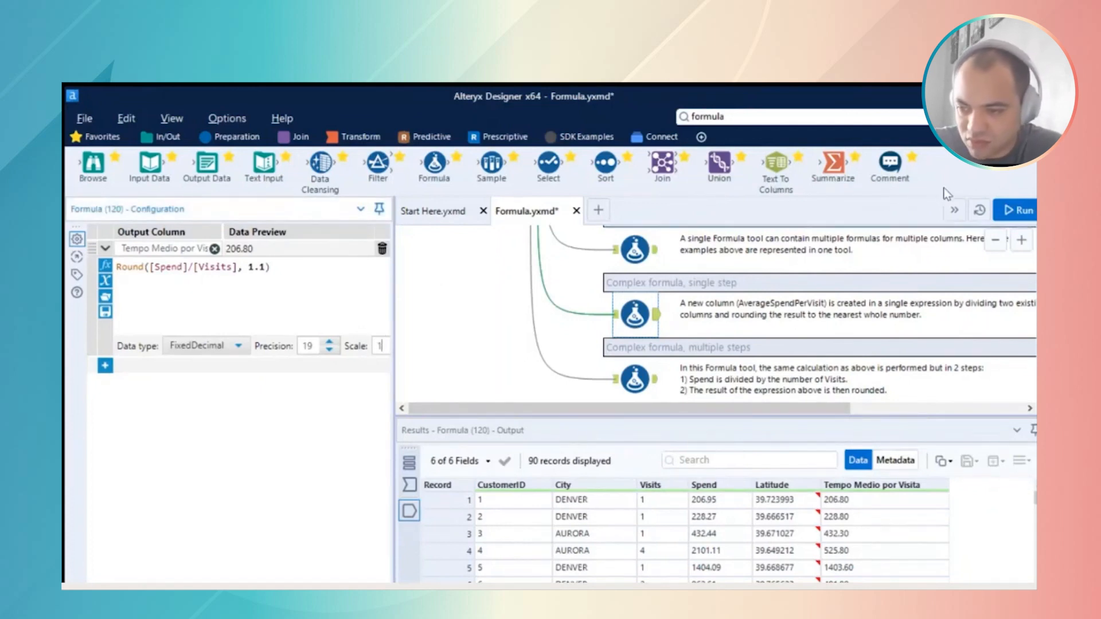
{"action": "left_click", "coordinate": [1016, 210]}
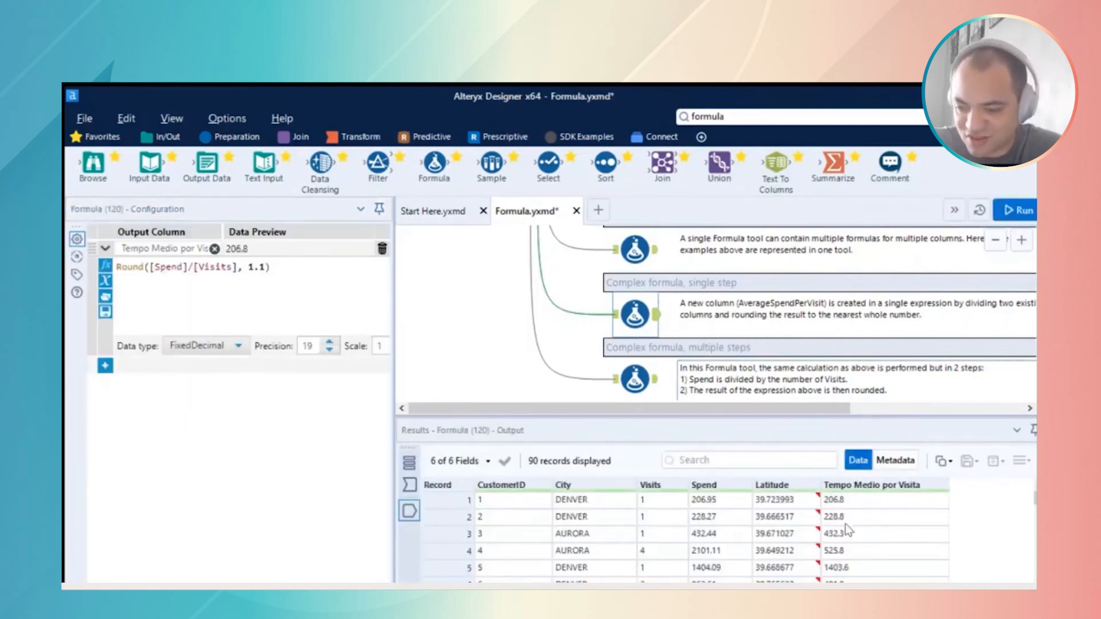
{"action": "left_click", "coordinate": [845, 500]}
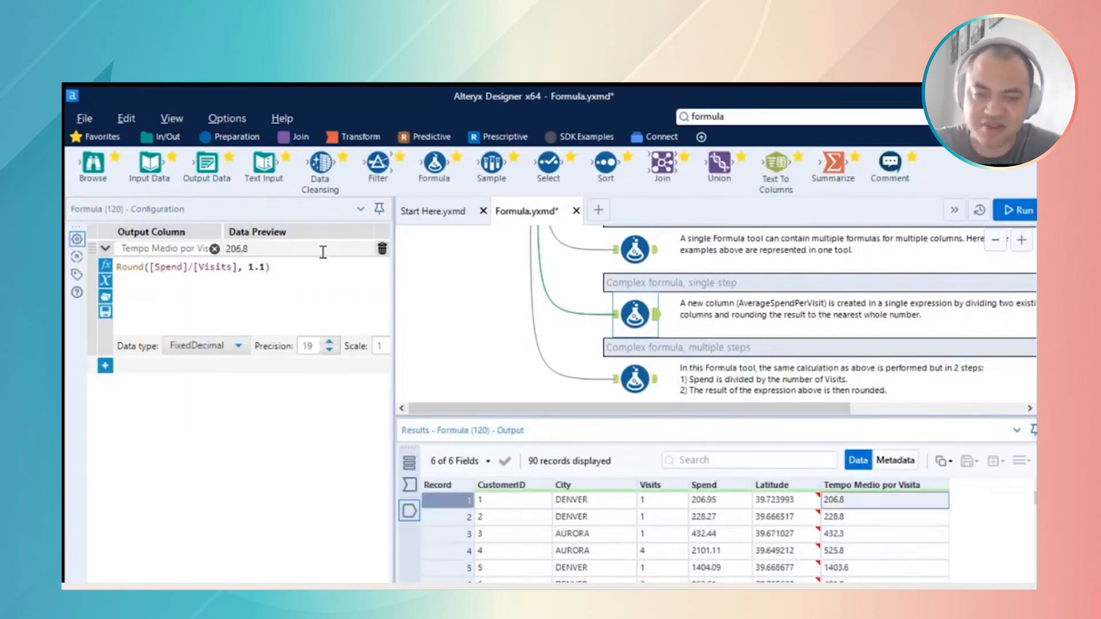
- Reduce the Round multiplier to 1 and rerun the workflow
{"action": "left_click", "coordinate": [268, 250]}
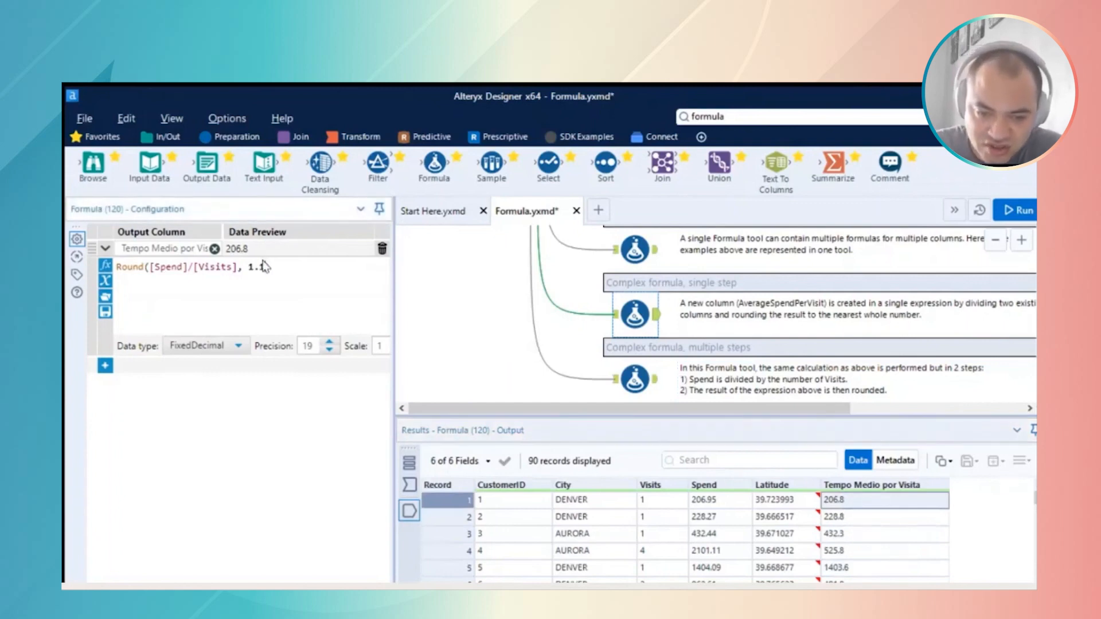
{"action": "key", "text": "BackSpace"}
{"action": "key", "text": "BackSpace"}
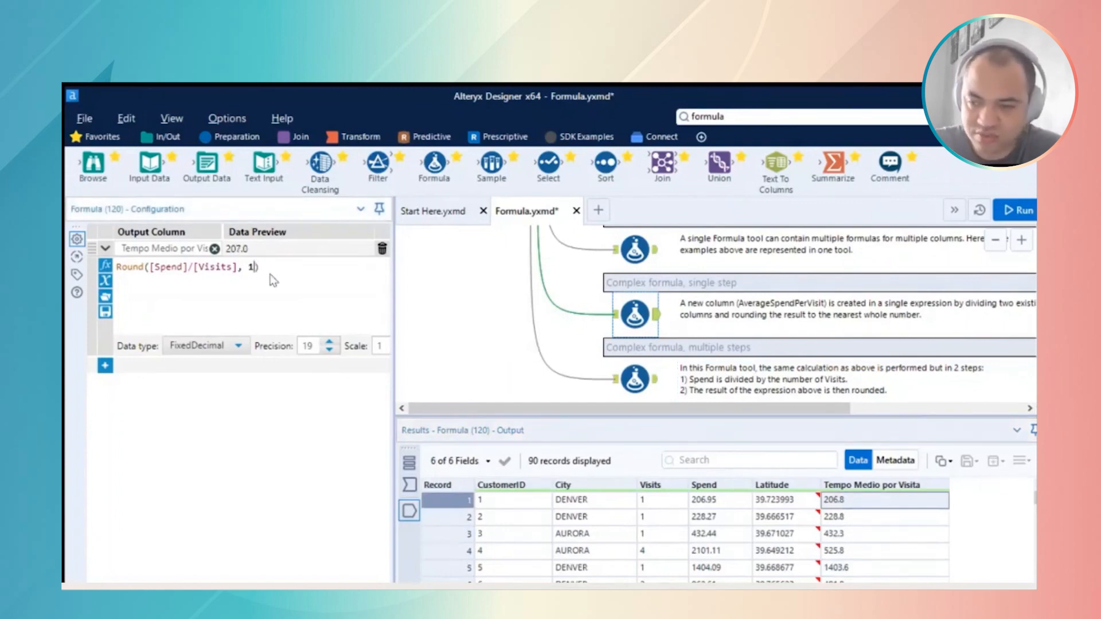
{"action": "left_click", "coordinate": [1014, 211]}
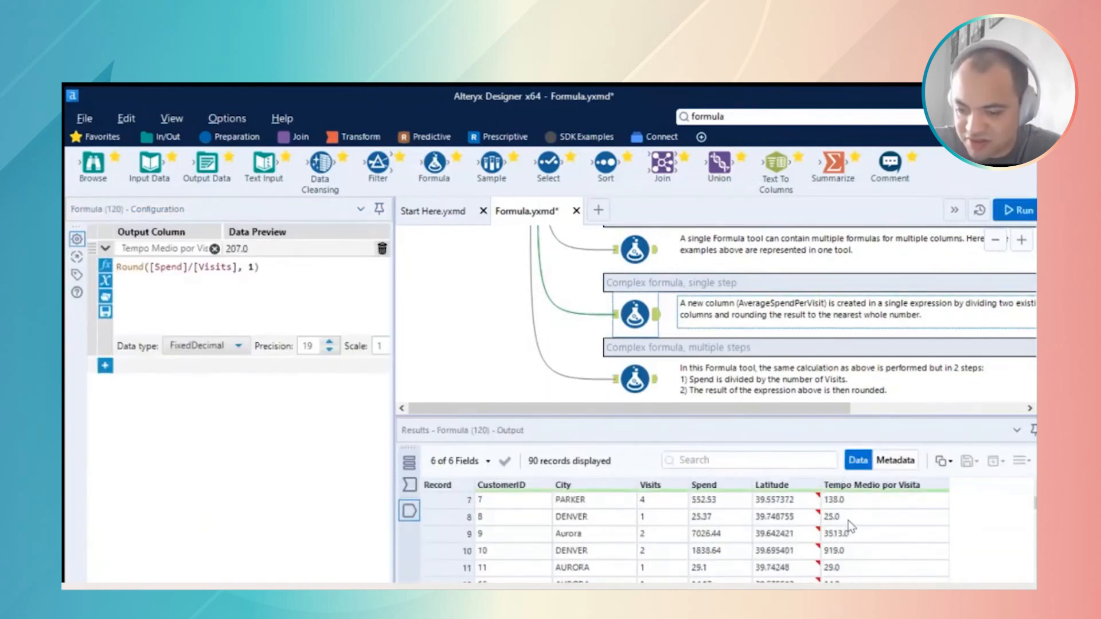
- Try Int16 as the output column's data type and rerun the workflow
{"action": "left_click", "coordinate": [227, 345]}
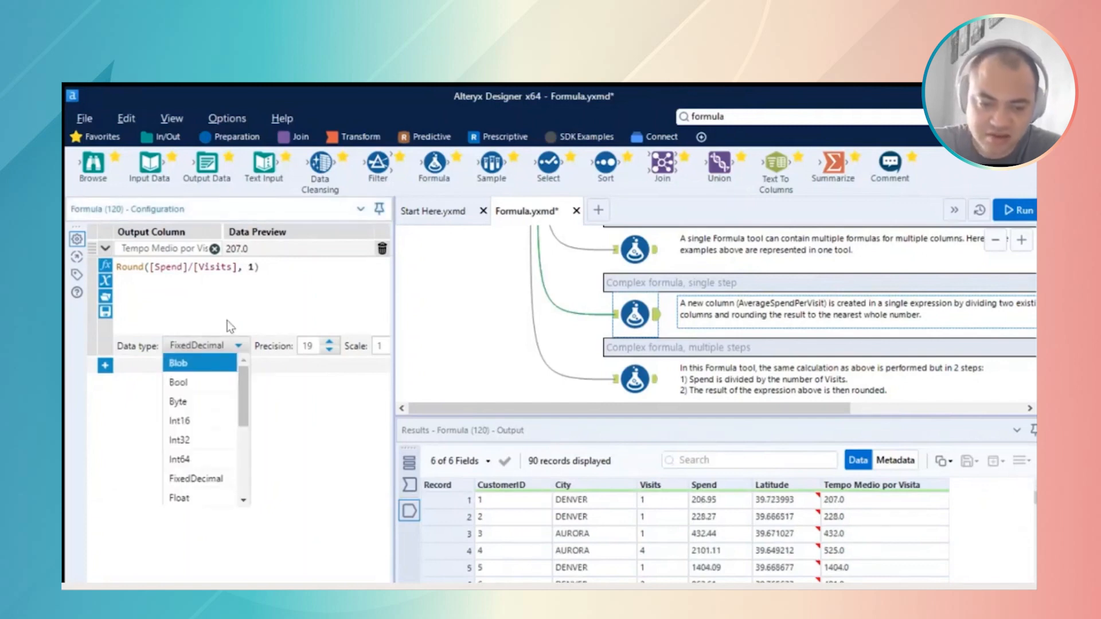
{"action": "left_click", "coordinate": [212, 404]}
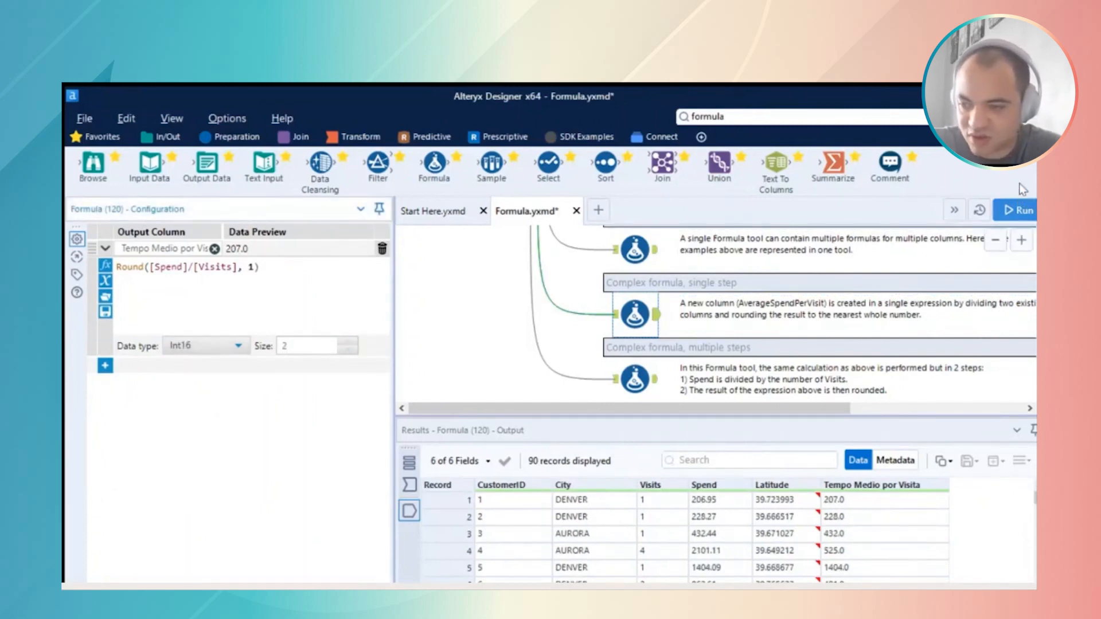
{"action": "left_click", "coordinate": [1017, 211]}
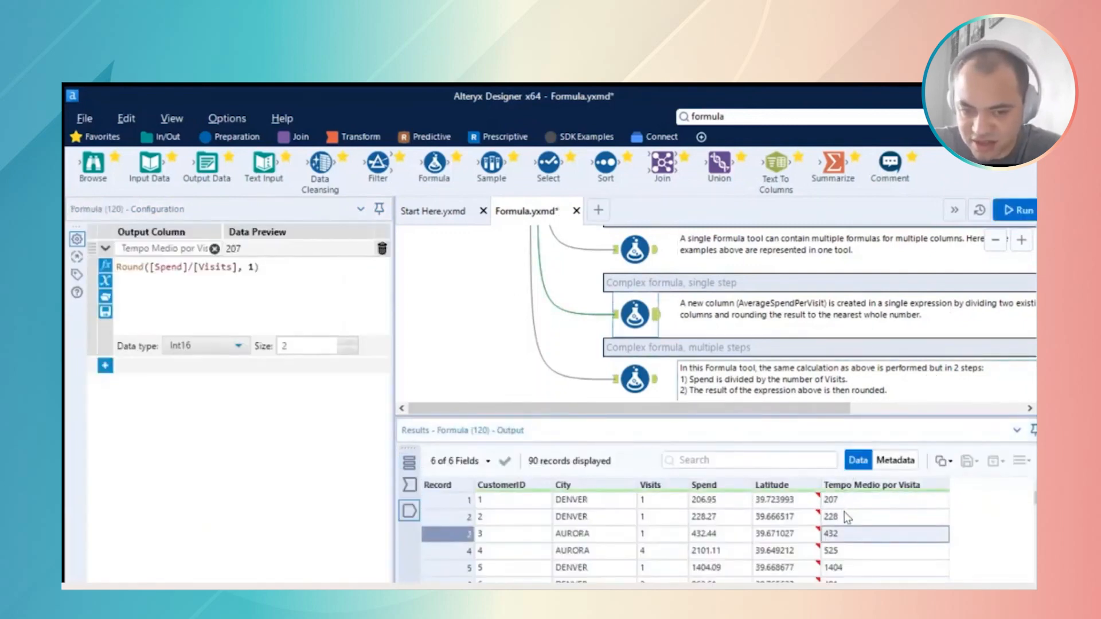
- Examine the integer values of the Tempo Medio por Visita column across the first output records
{"action": "key", "text": "Down"}
{"action": "key", "text": "Up"}
{"action": "key", "text": "Up"}
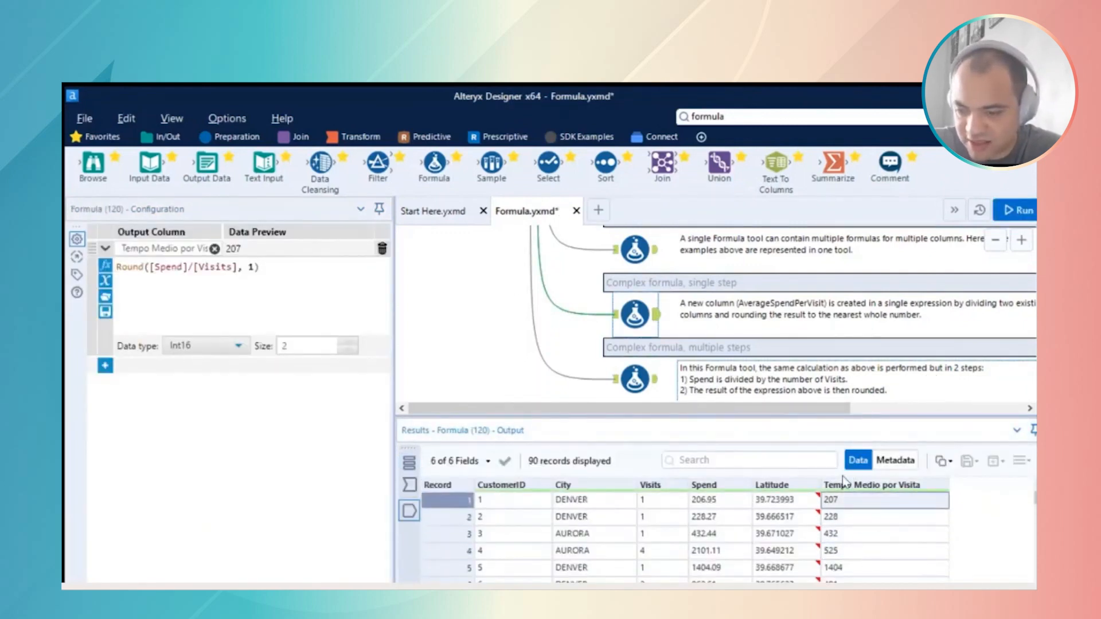
{"action": "key", "text": "Down"}
{"action": "key", "text": "Down"}
{"action": "key", "text": "Down"}
{"action": "key", "text": "Down"}
{"action": "key", "text": "Down"}
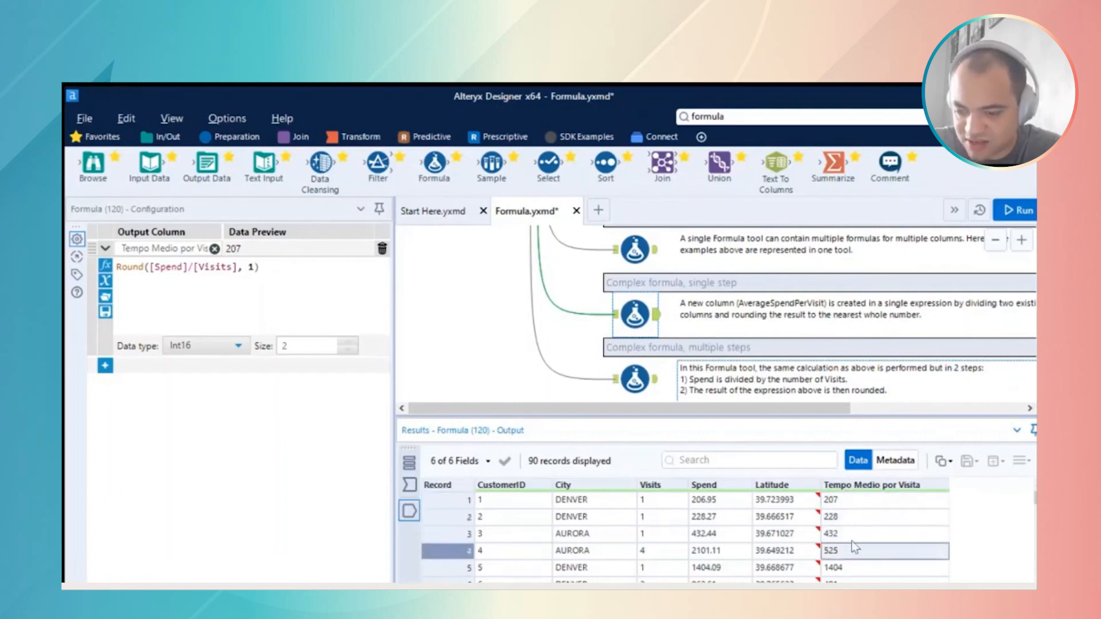
- Set the output column's data type to FixedDecimal, run the workflow and check the first three records
{"action": "left_click", "coordinate": [203, 345]}
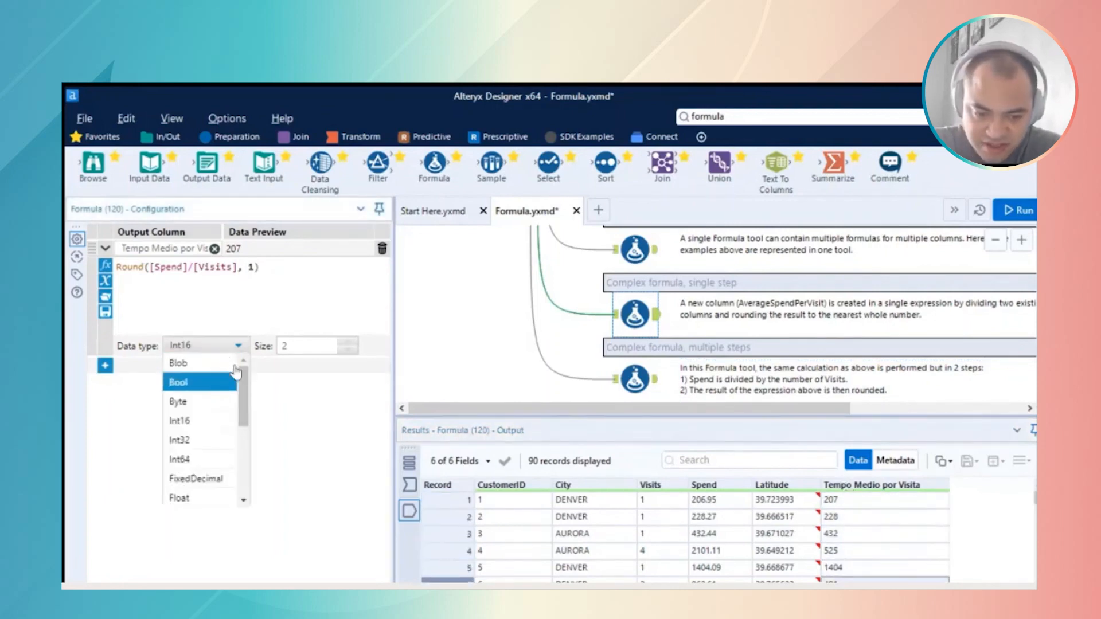
{"action": "left_click", "coordinate": [219, 458]}
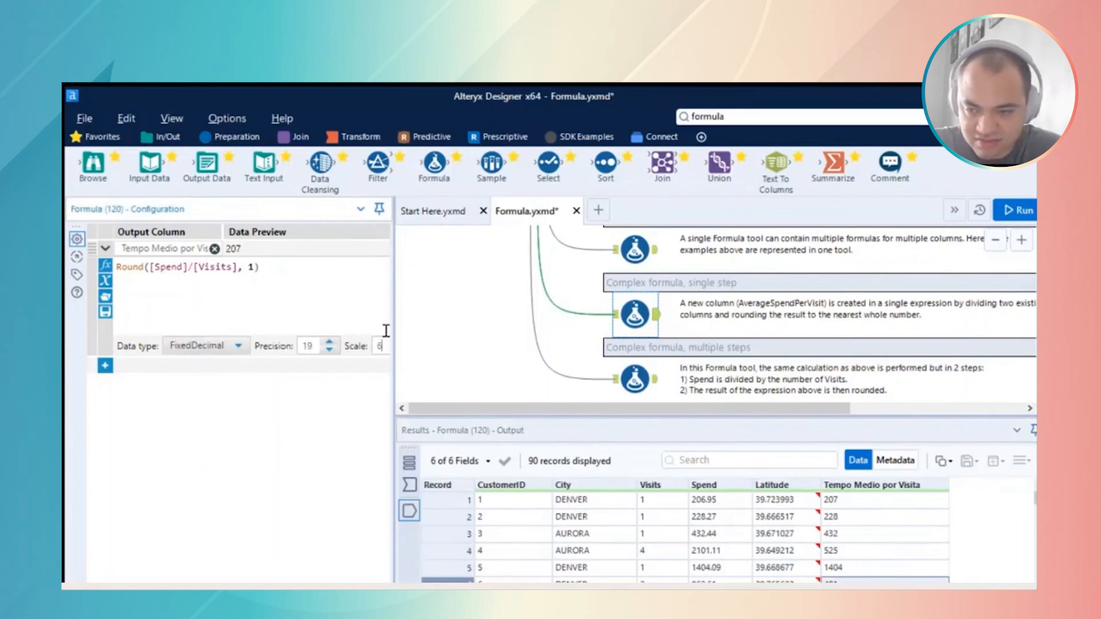
{"action": "left_click", "coordinate": [1019, 210]}
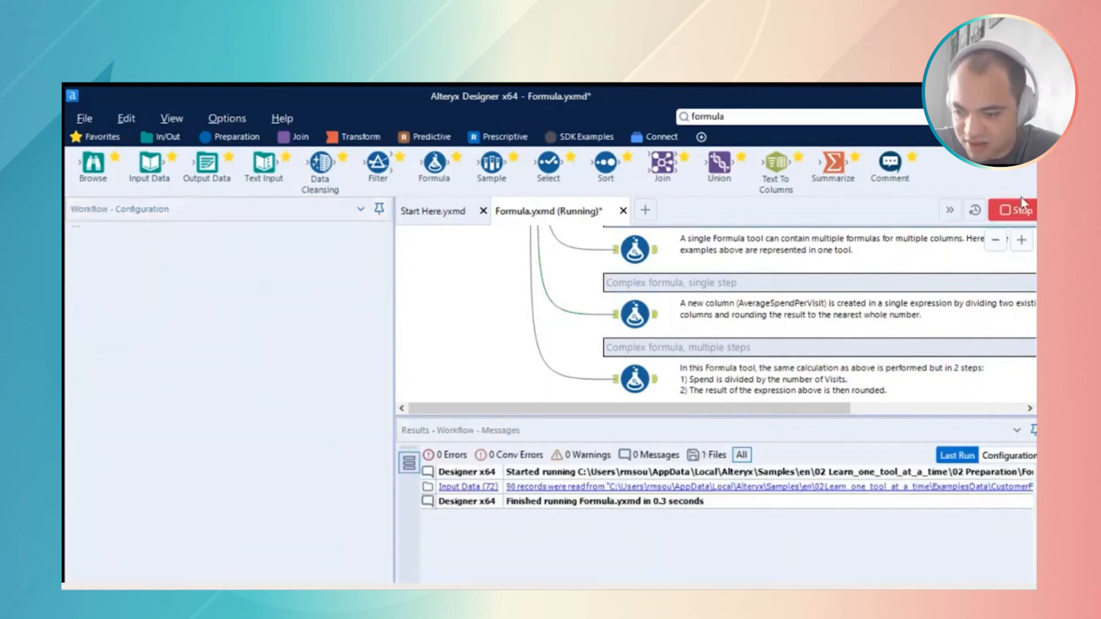
{"action": "left_click", "coordinate": [847, 500]}
{"action": "left_click", "coordinate": [855, 517]}
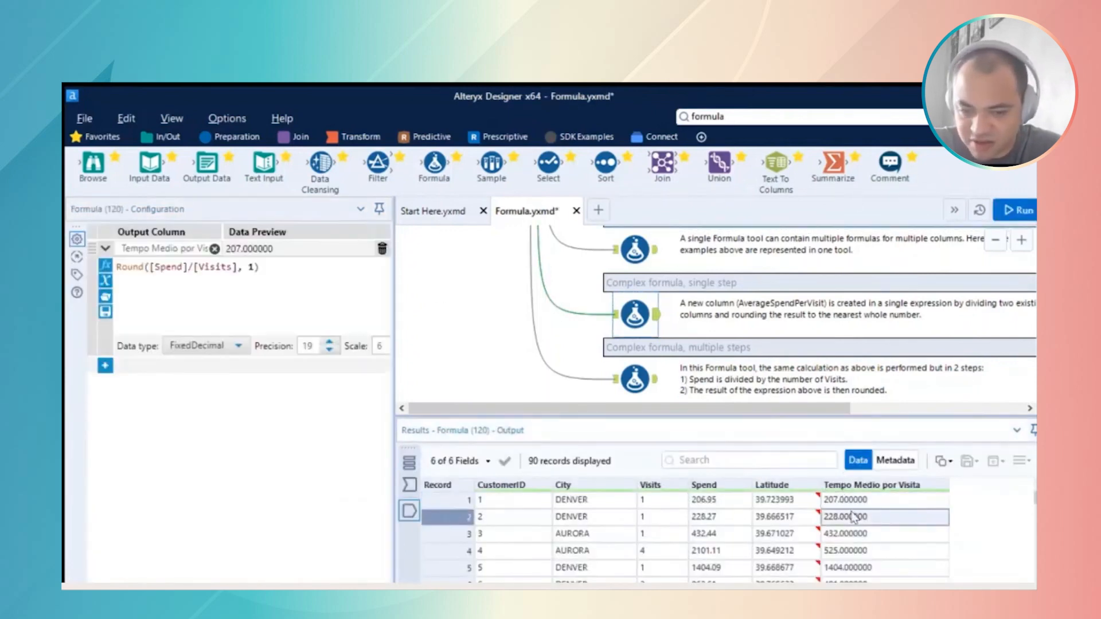
{"action": "left_click", "coordinate": [853, 533]}
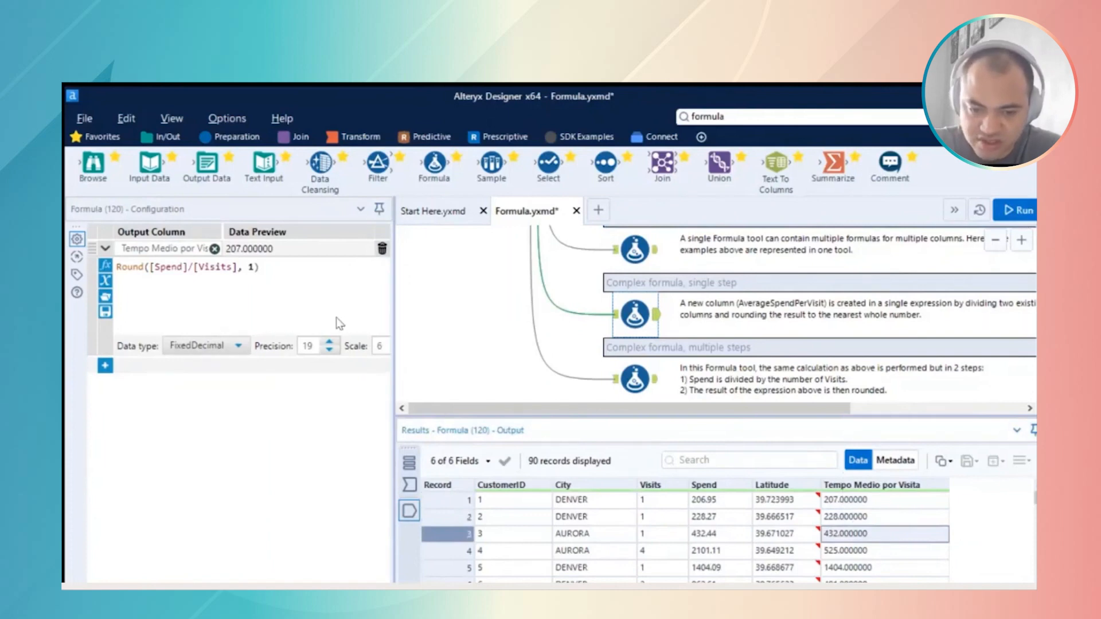
- Set the output column's scale to 2 and rerun the workflow
{"action": "double_click", "coordinate": [381, 345]}
{"action": "type", "text": "2"}
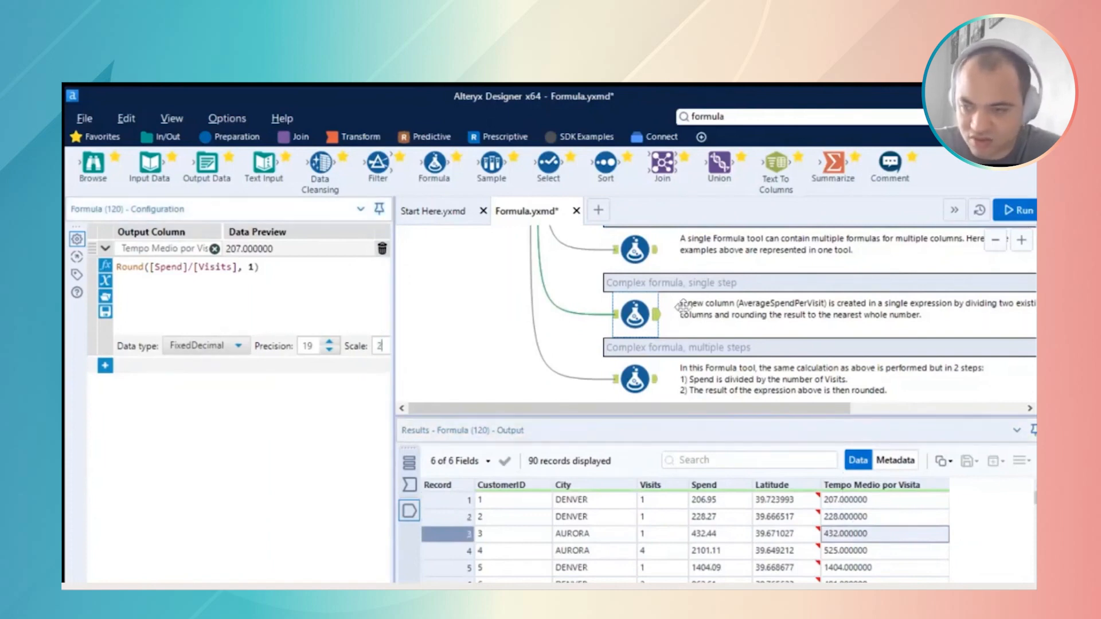
{"action": "left_click", "coordinate": [1016, 210]}
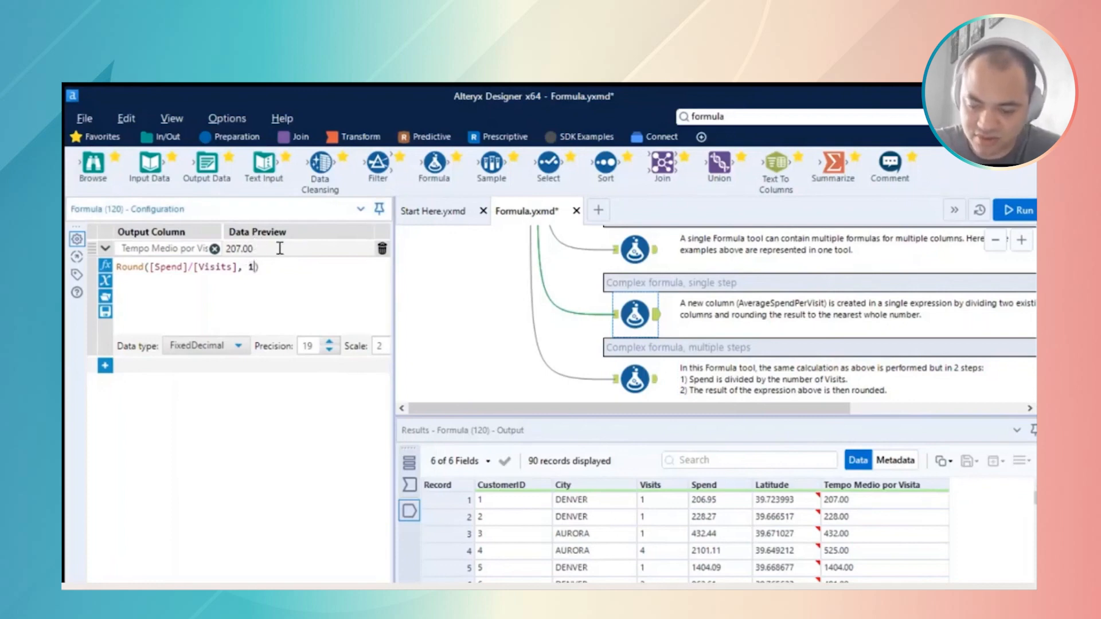
- Set the Round multiplier to 1.11 in the average-per-visit expression and run the workflow
{"action": "type", "text": ".11"}
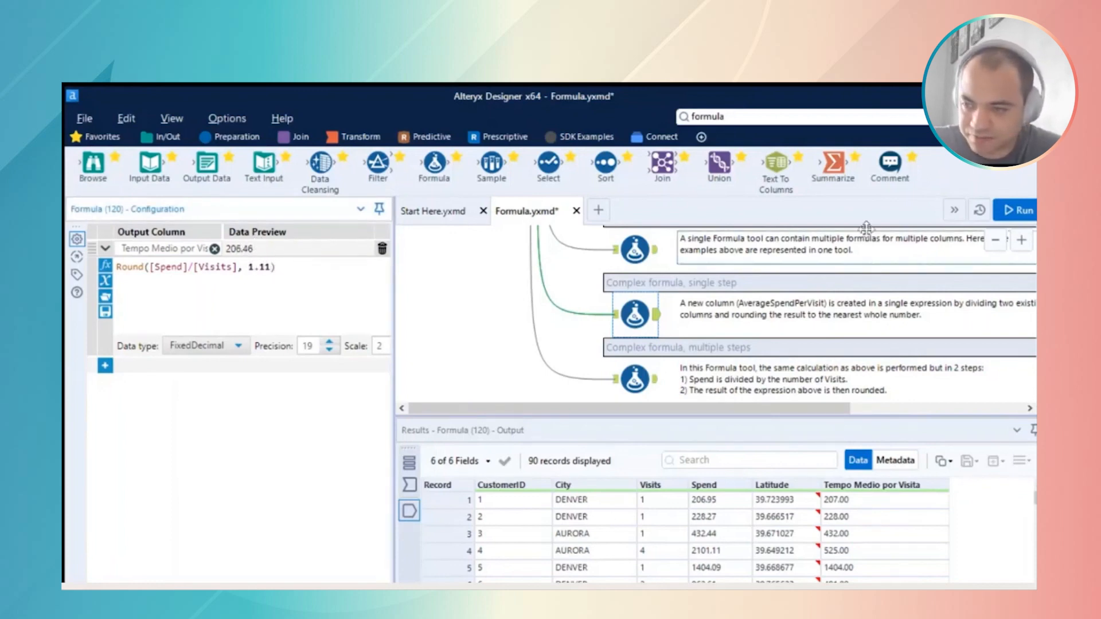
{"action": "left_click", "coordinate": [1019, 206]}
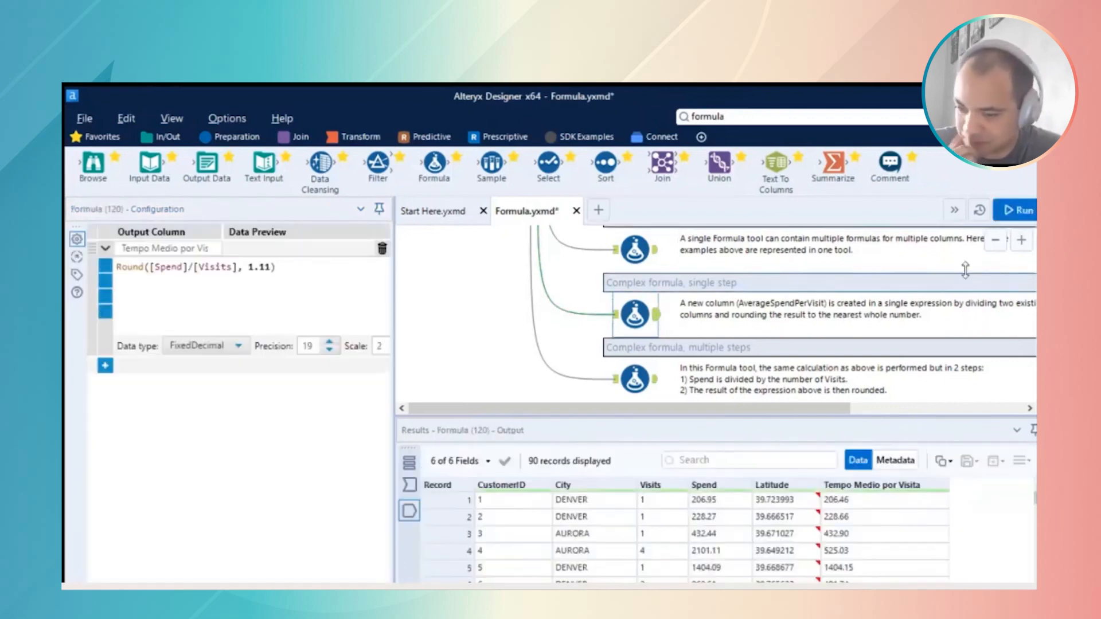
{"action": "left_click", "coordinate": [273, 577]}
{"action": "left_click", "coordinate": [141, 243]}
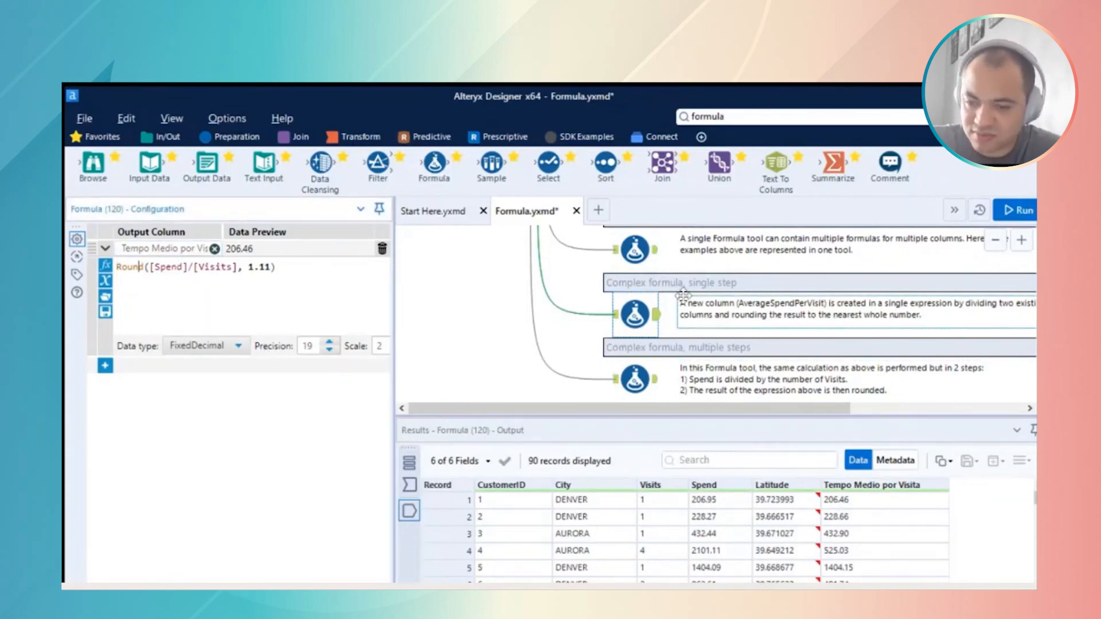
- Open the multiple-steps Formula tool and examine both AverageSpendPerVisit expressions, the division and the rounding
{"action": "left_click", "coordinate": [635, 377]}
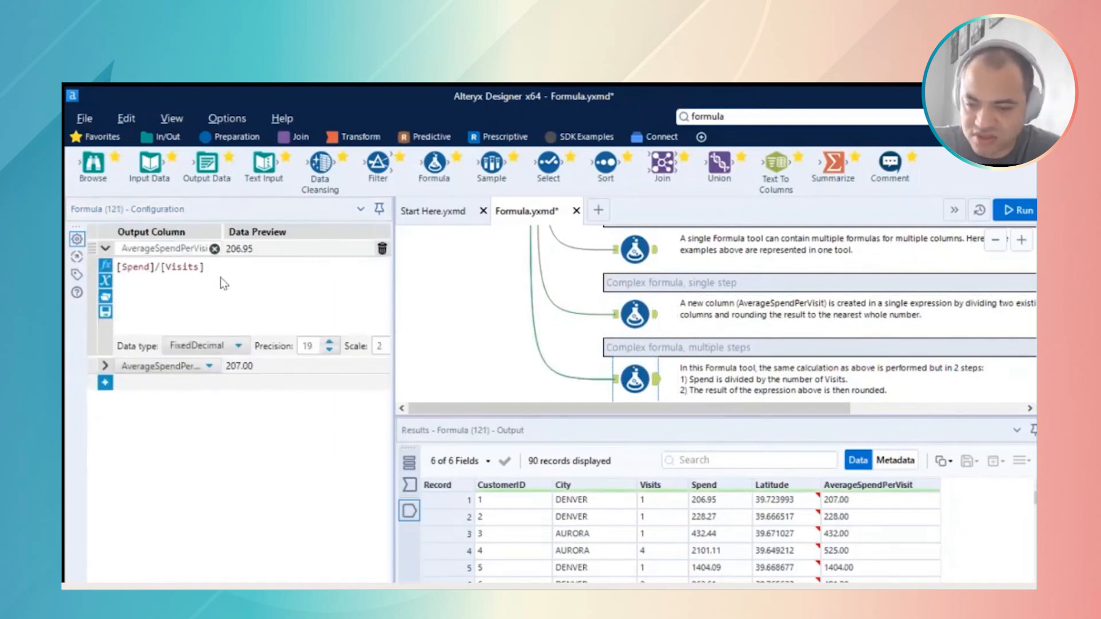
{"action": "left_click", "coordinate": [634, 314]}
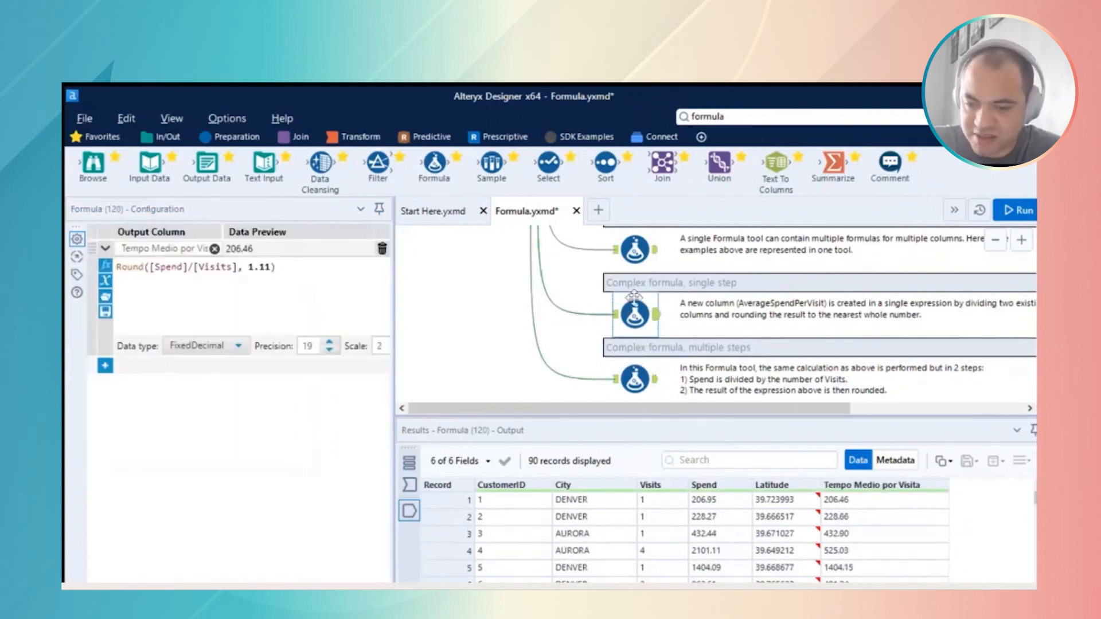
{"action": "left_click", "coordinate": [635, 358]}
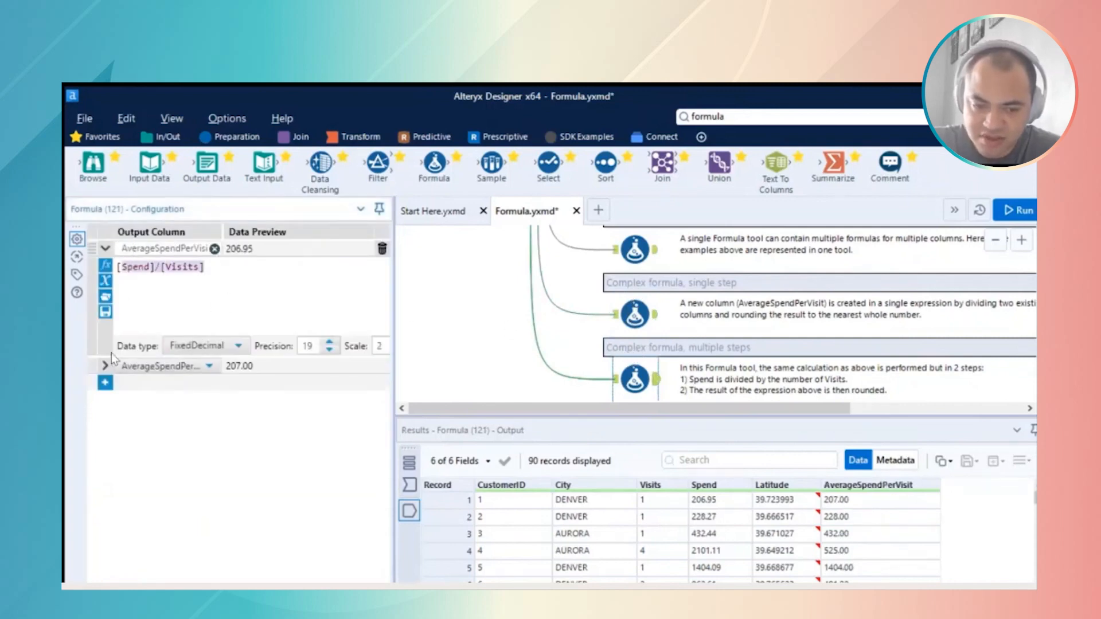
{"action": "left_click", "coordinate": [105, 366]}
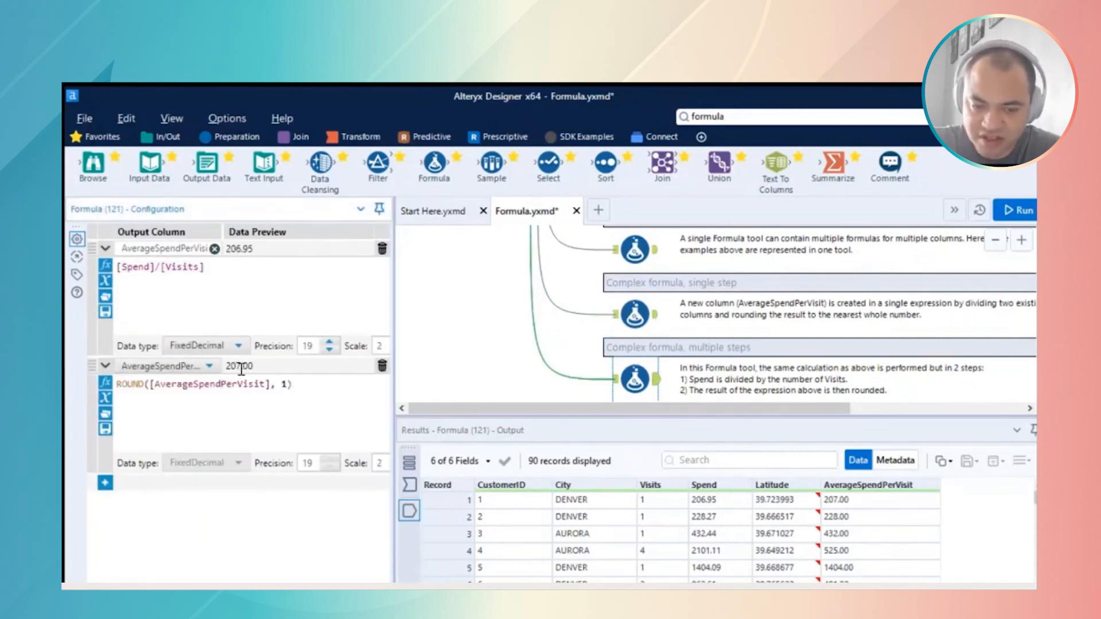
{"action": "double_click", "coordinate": [146, 243]}
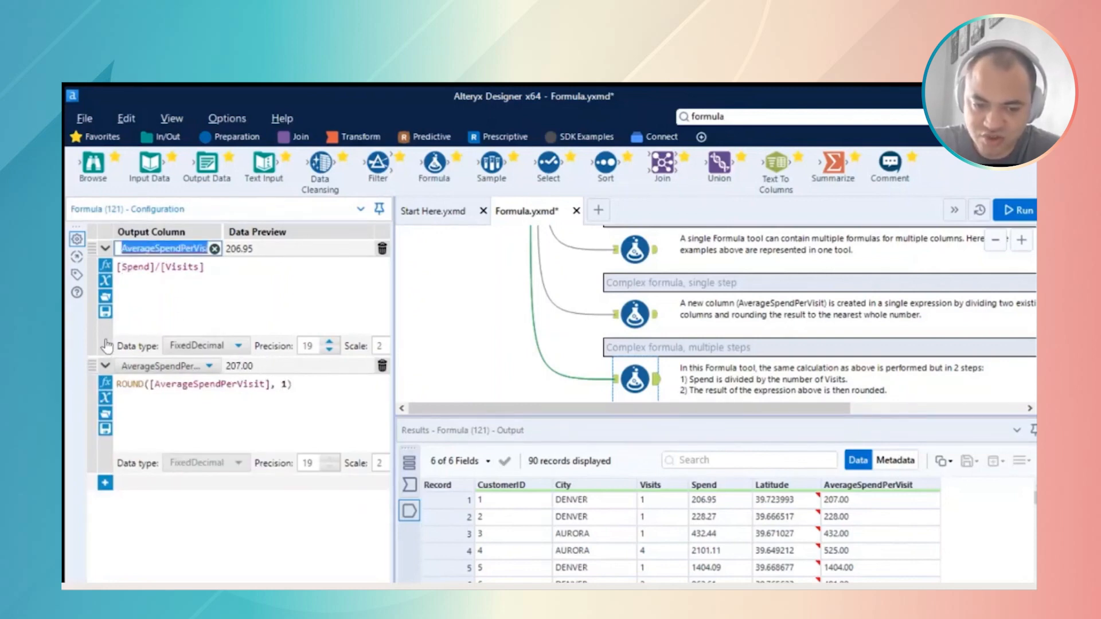
{"action": "left_click_drag", "start_coordinate": [132, 383], "coordinate": [322, 362]}
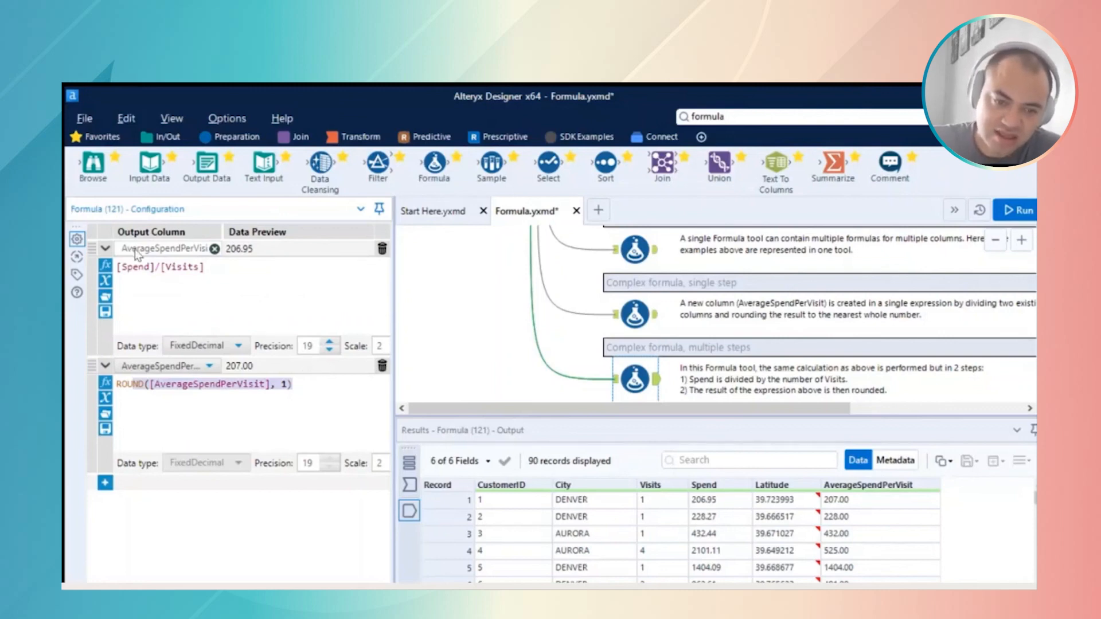
- Compare the single-step Formula tool's Round expression with the second, rounding expression of the multiple-steps Formula tool
{"action": "left_click", "coordinate": [629, 294]}
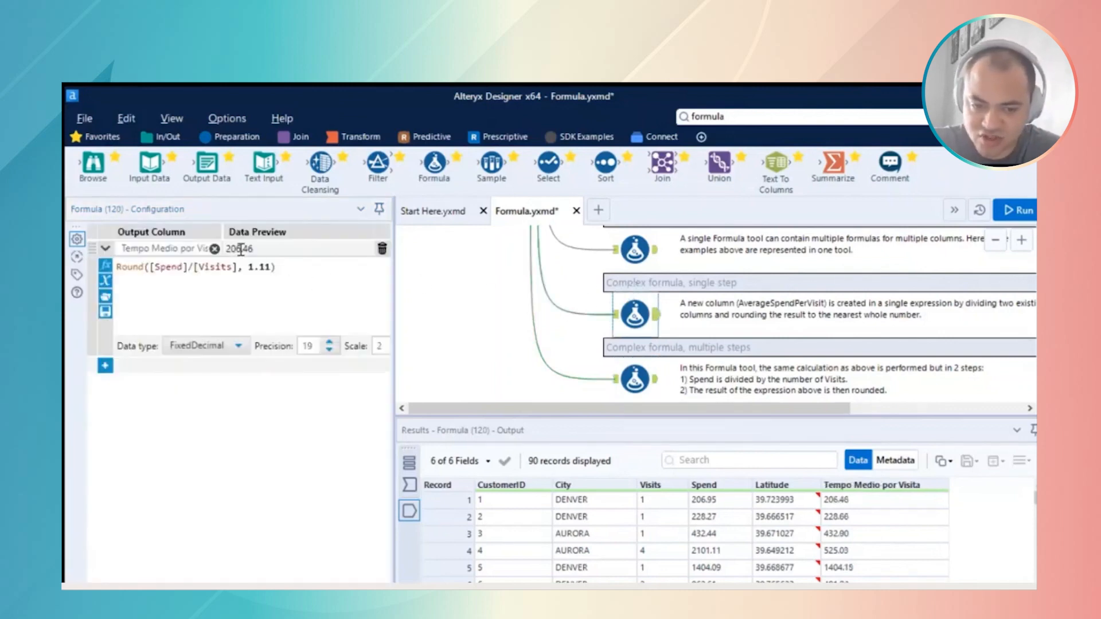
{"action": "left_click_drag", "start_coordinate": [277, 267], "coordinate": [124, 251]}
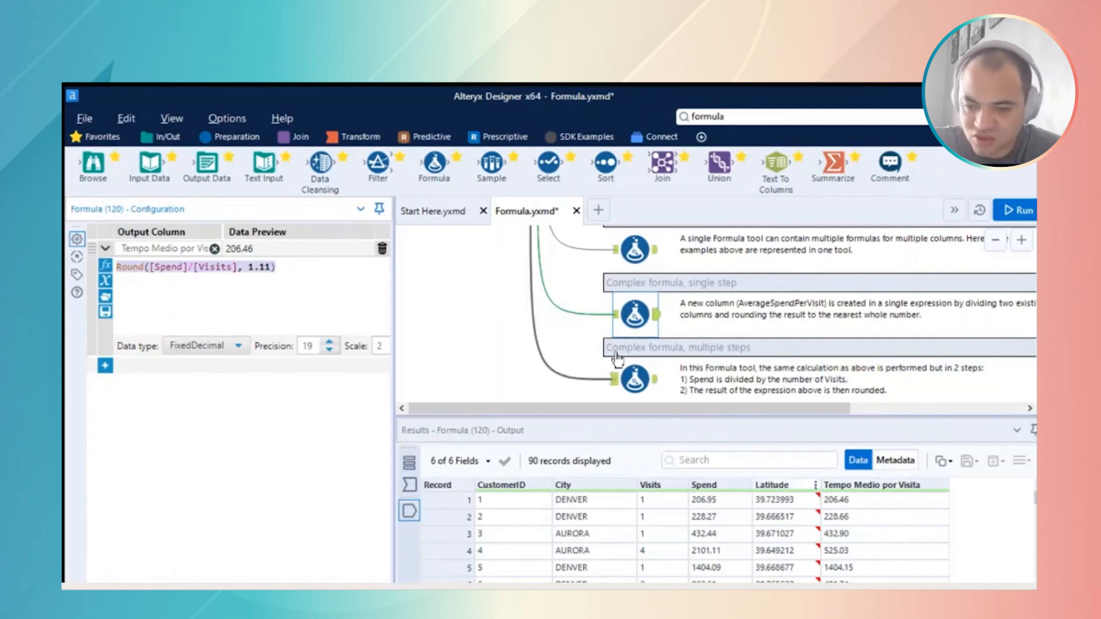
{"action": "left_click", "coordinate": [633, 376]}
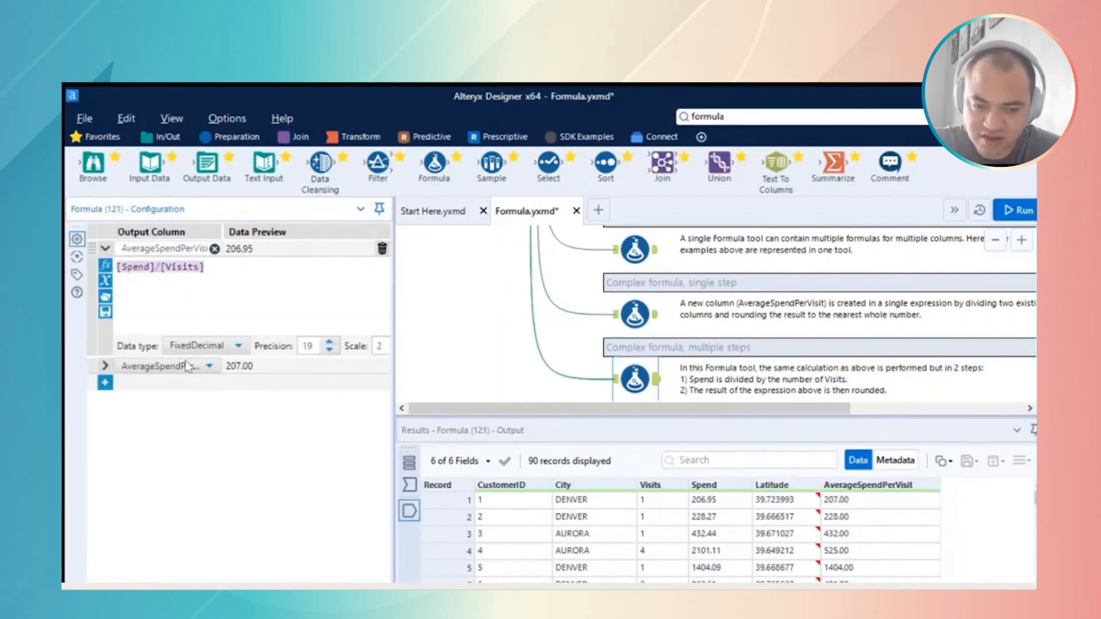
{"action": "left_click", "coordinate": [105, 365]}
{"action": "left_click_drag", "start_coordinate": [292, 384], "coordinate": [124, 359]}
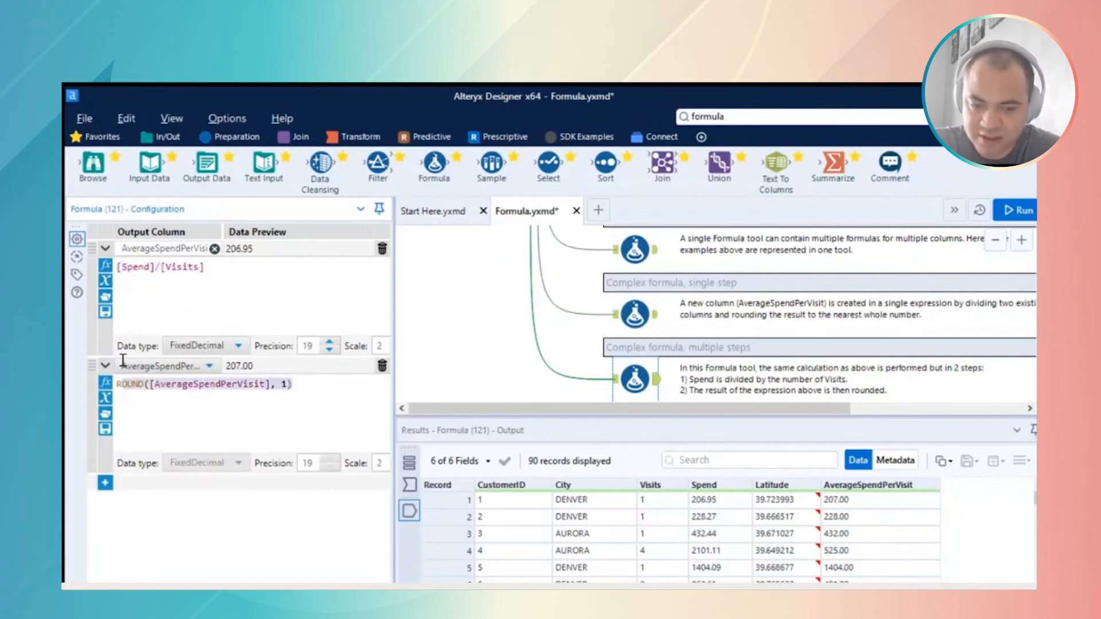